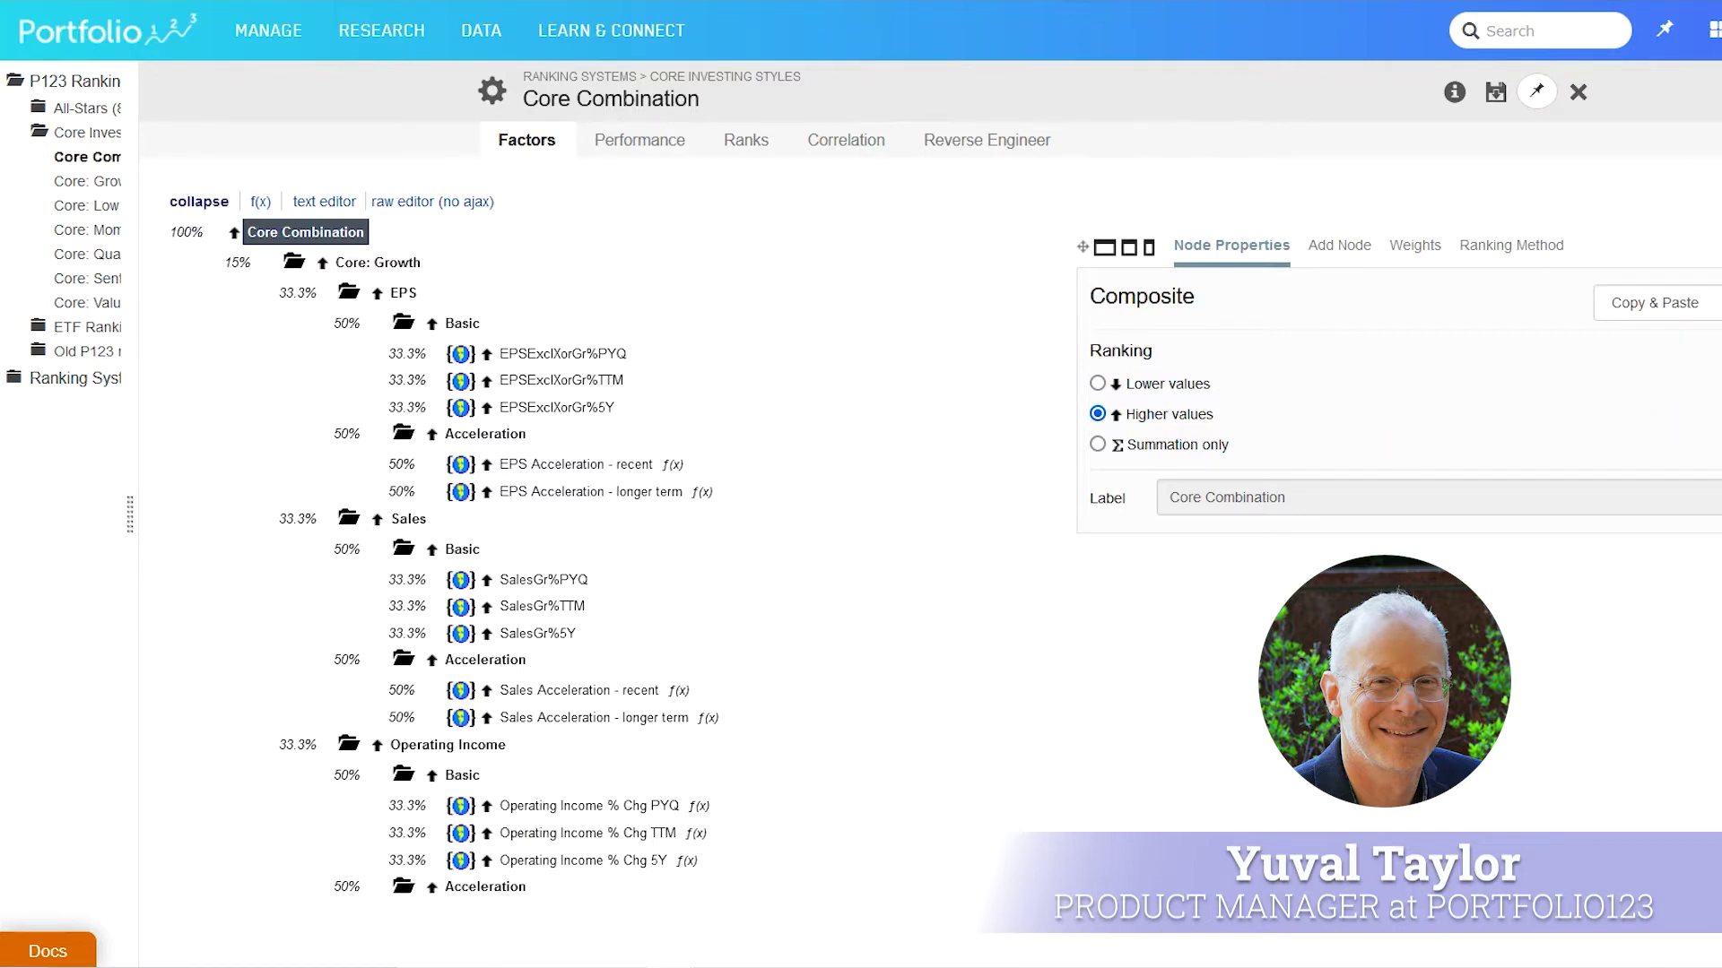
# - Scroll down through the Ranks results table, then back up to the Core Combination factor tree
pyautogui.scroll(-4, 448, 556)
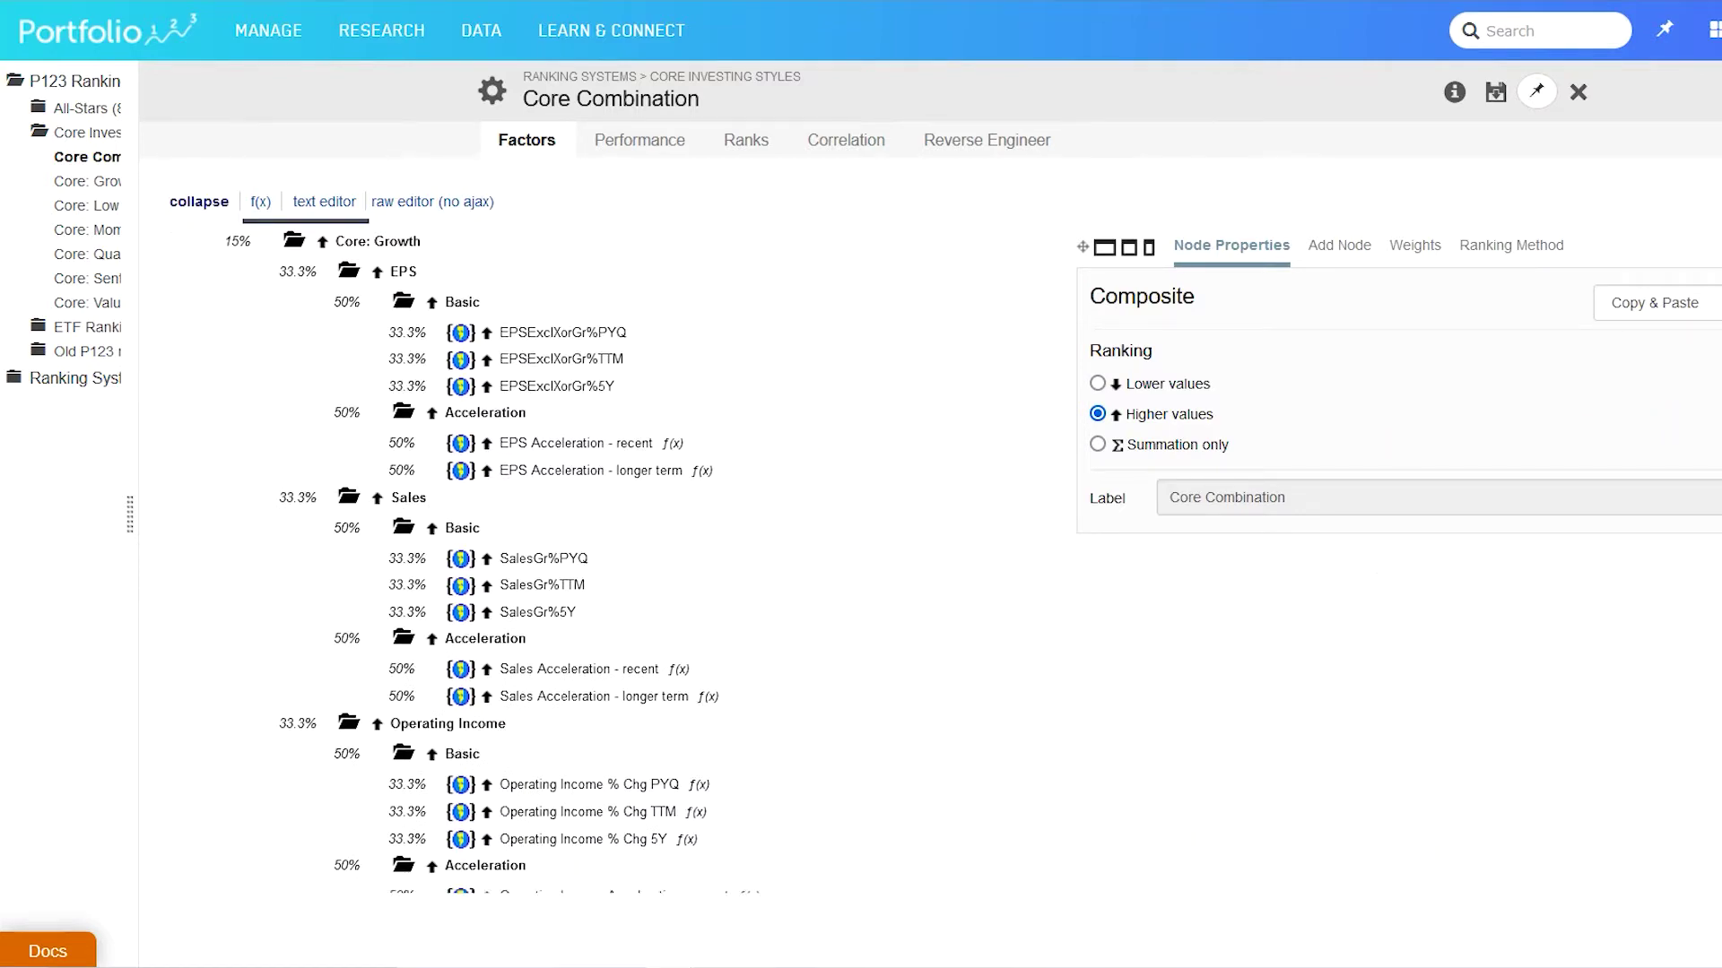
pyautogui.scroll(-4, 448, 556)
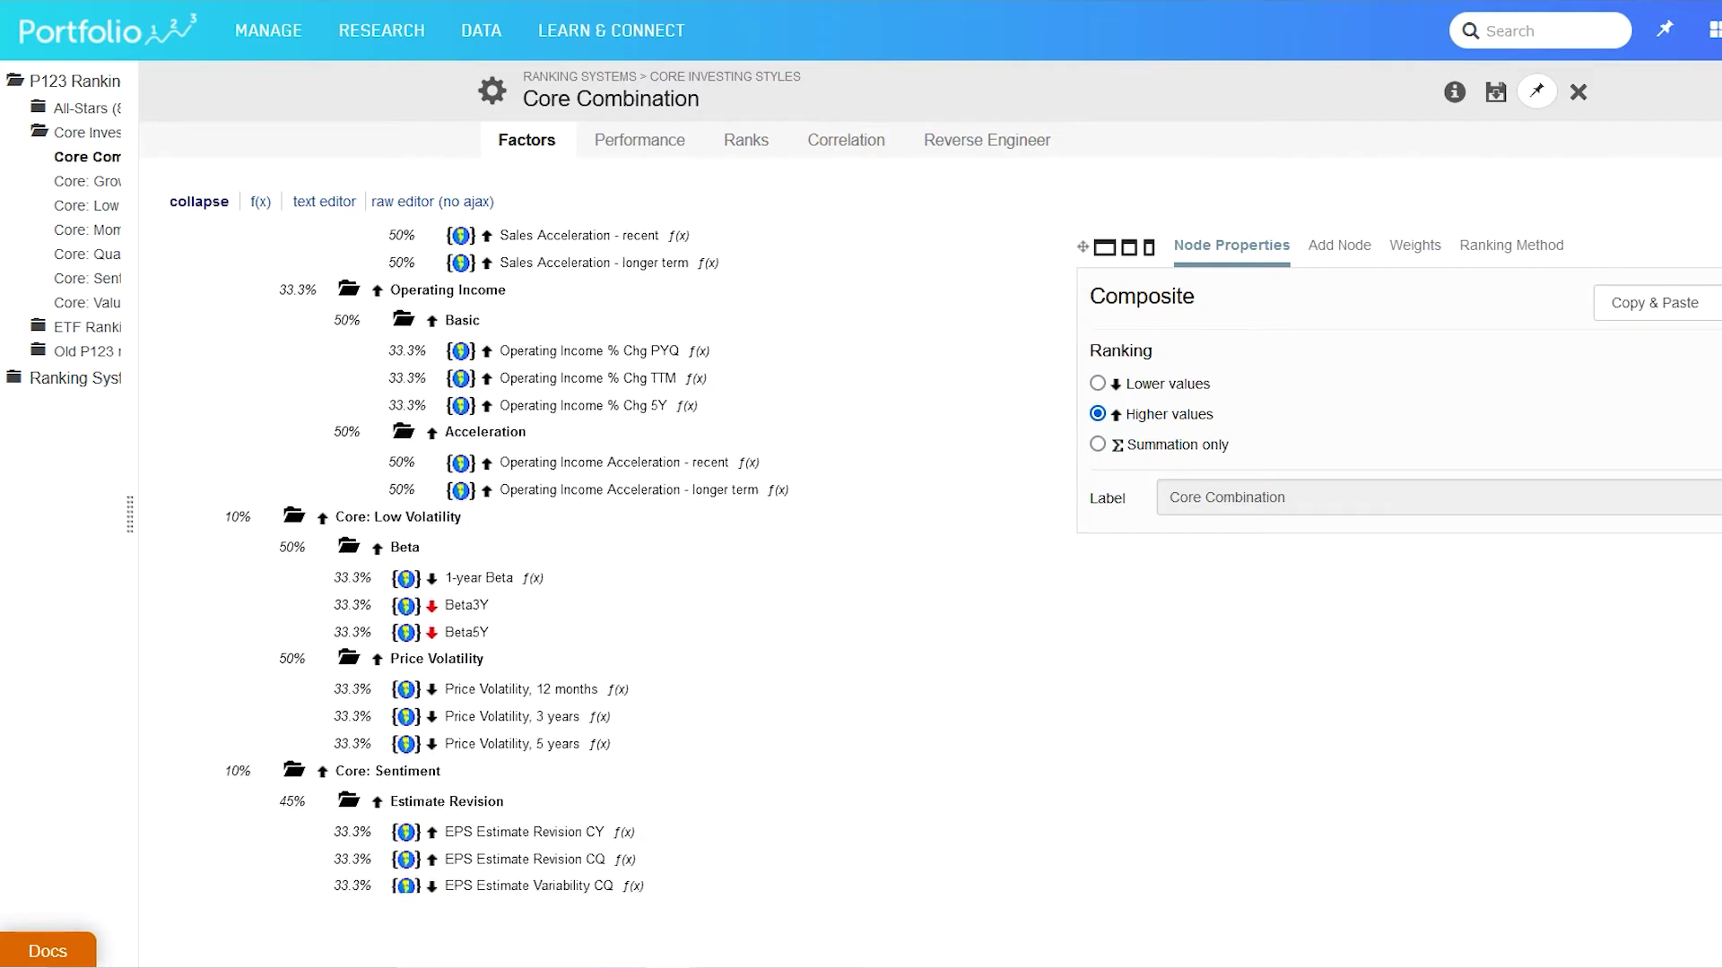
pyautogui.scroll(-4, 449, 556)
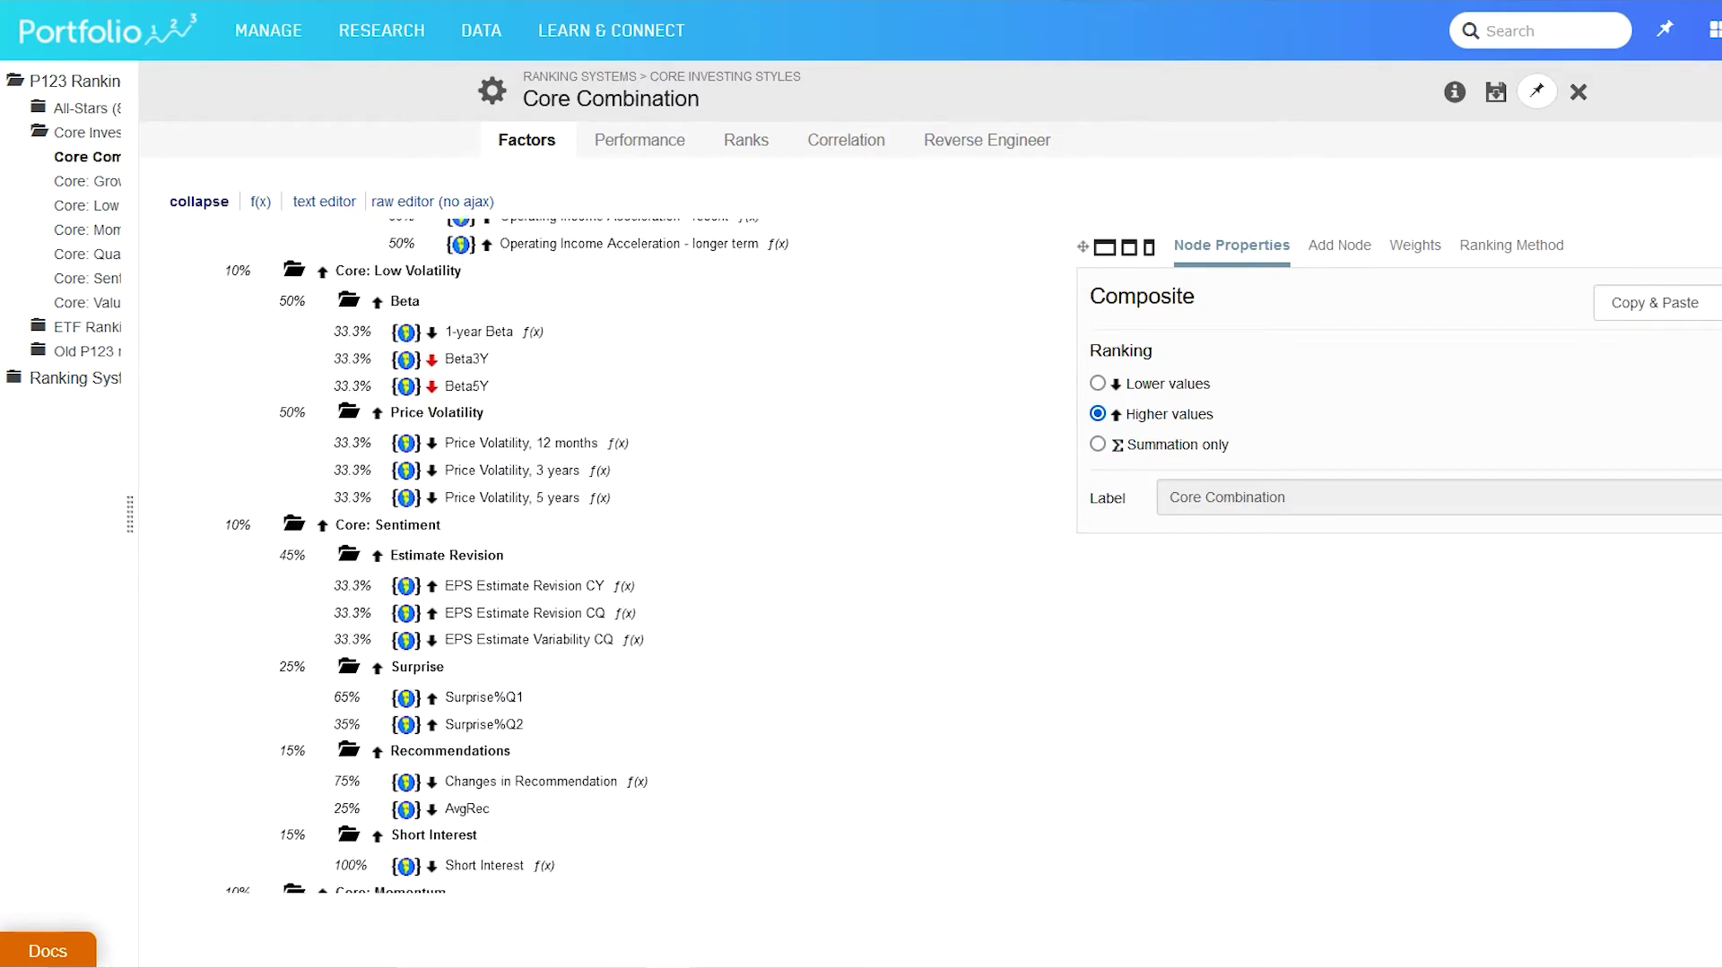
pyautogui.scroll(-8, 506, 556)
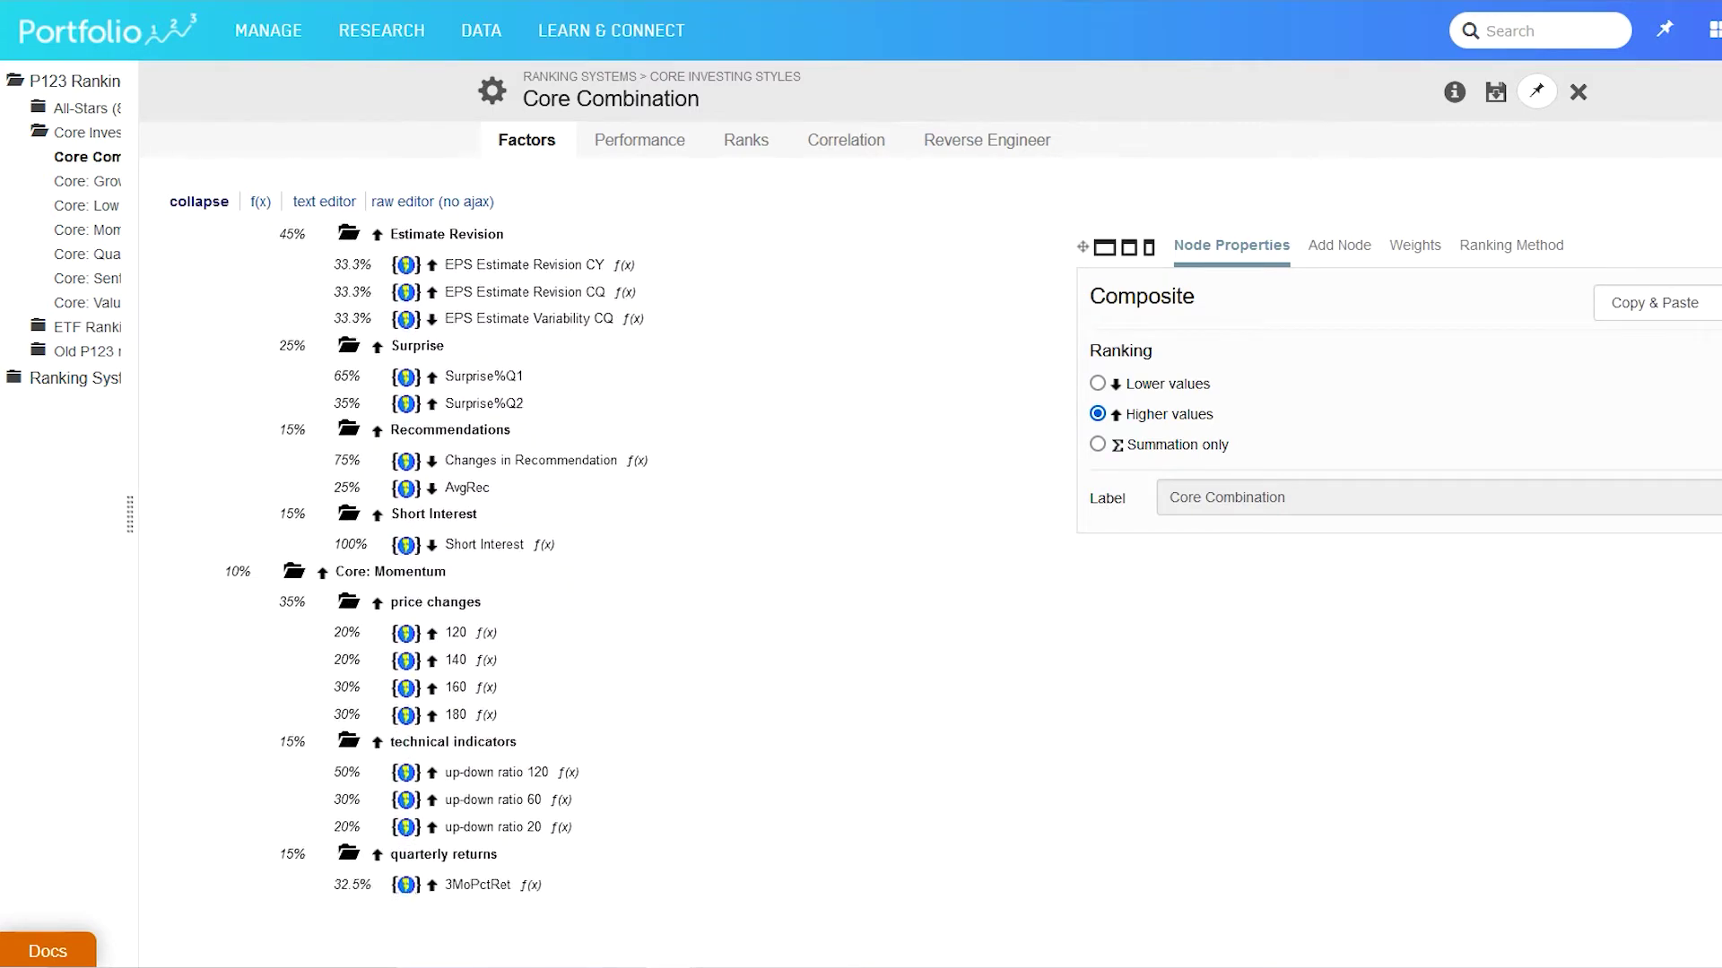
pyautogui.scroll(-6, 506, 556)
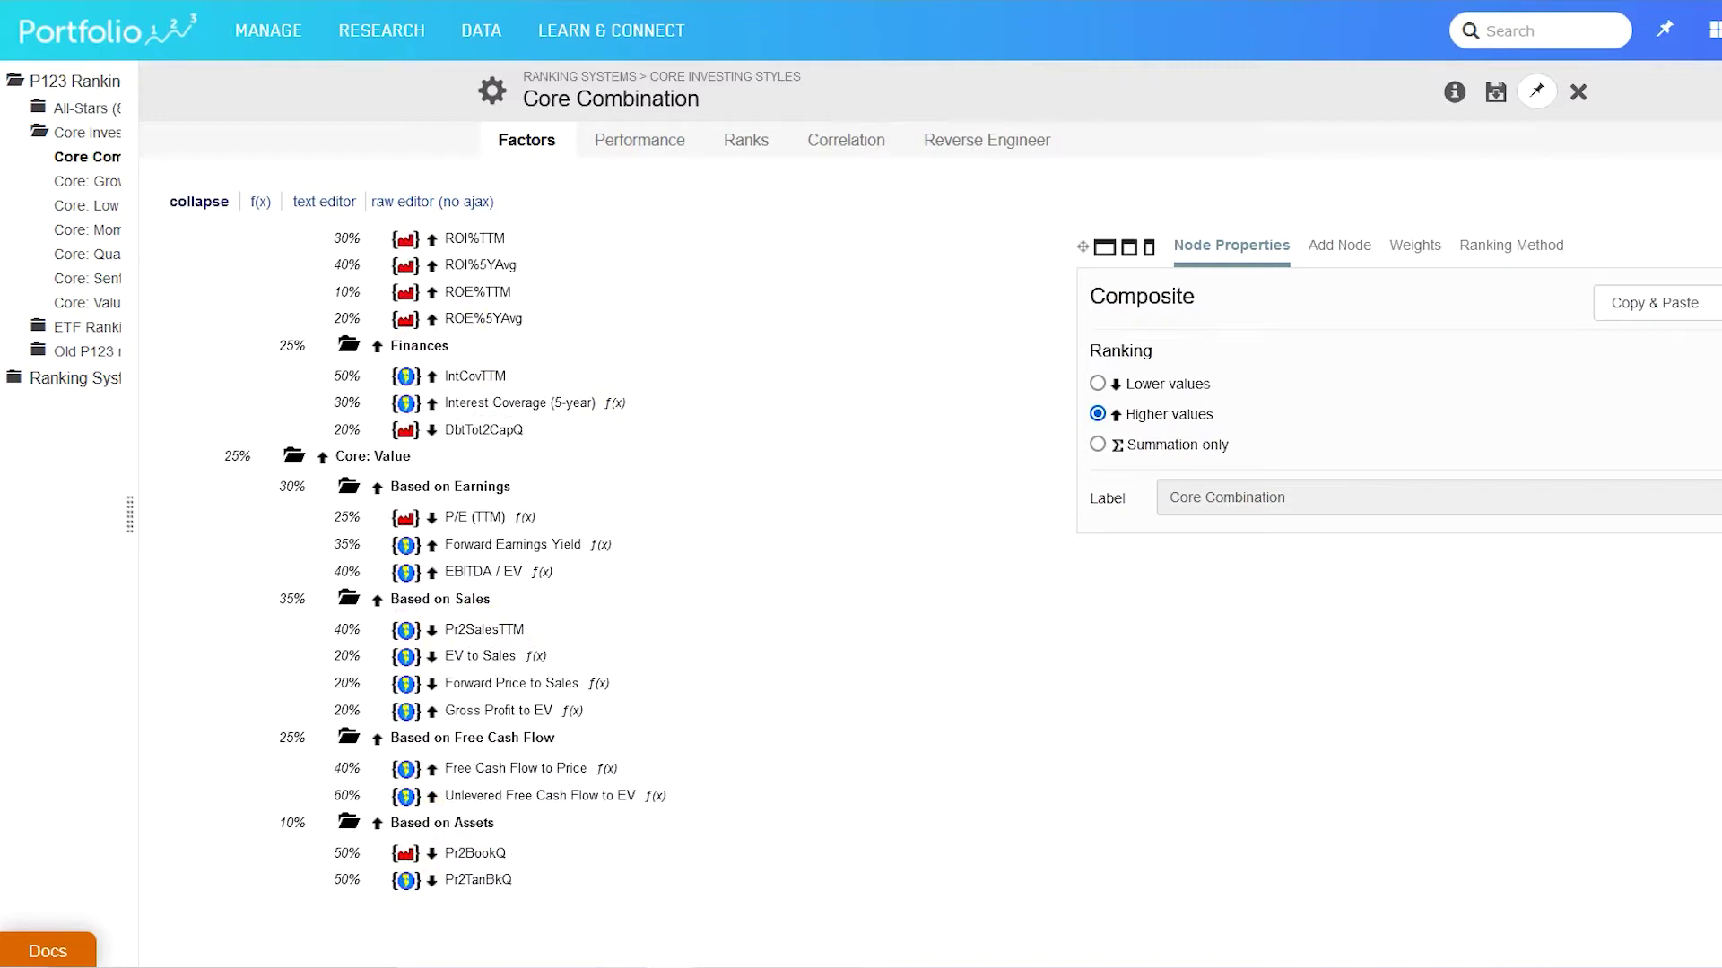
pyautogui.scroll(15, 431, 538)
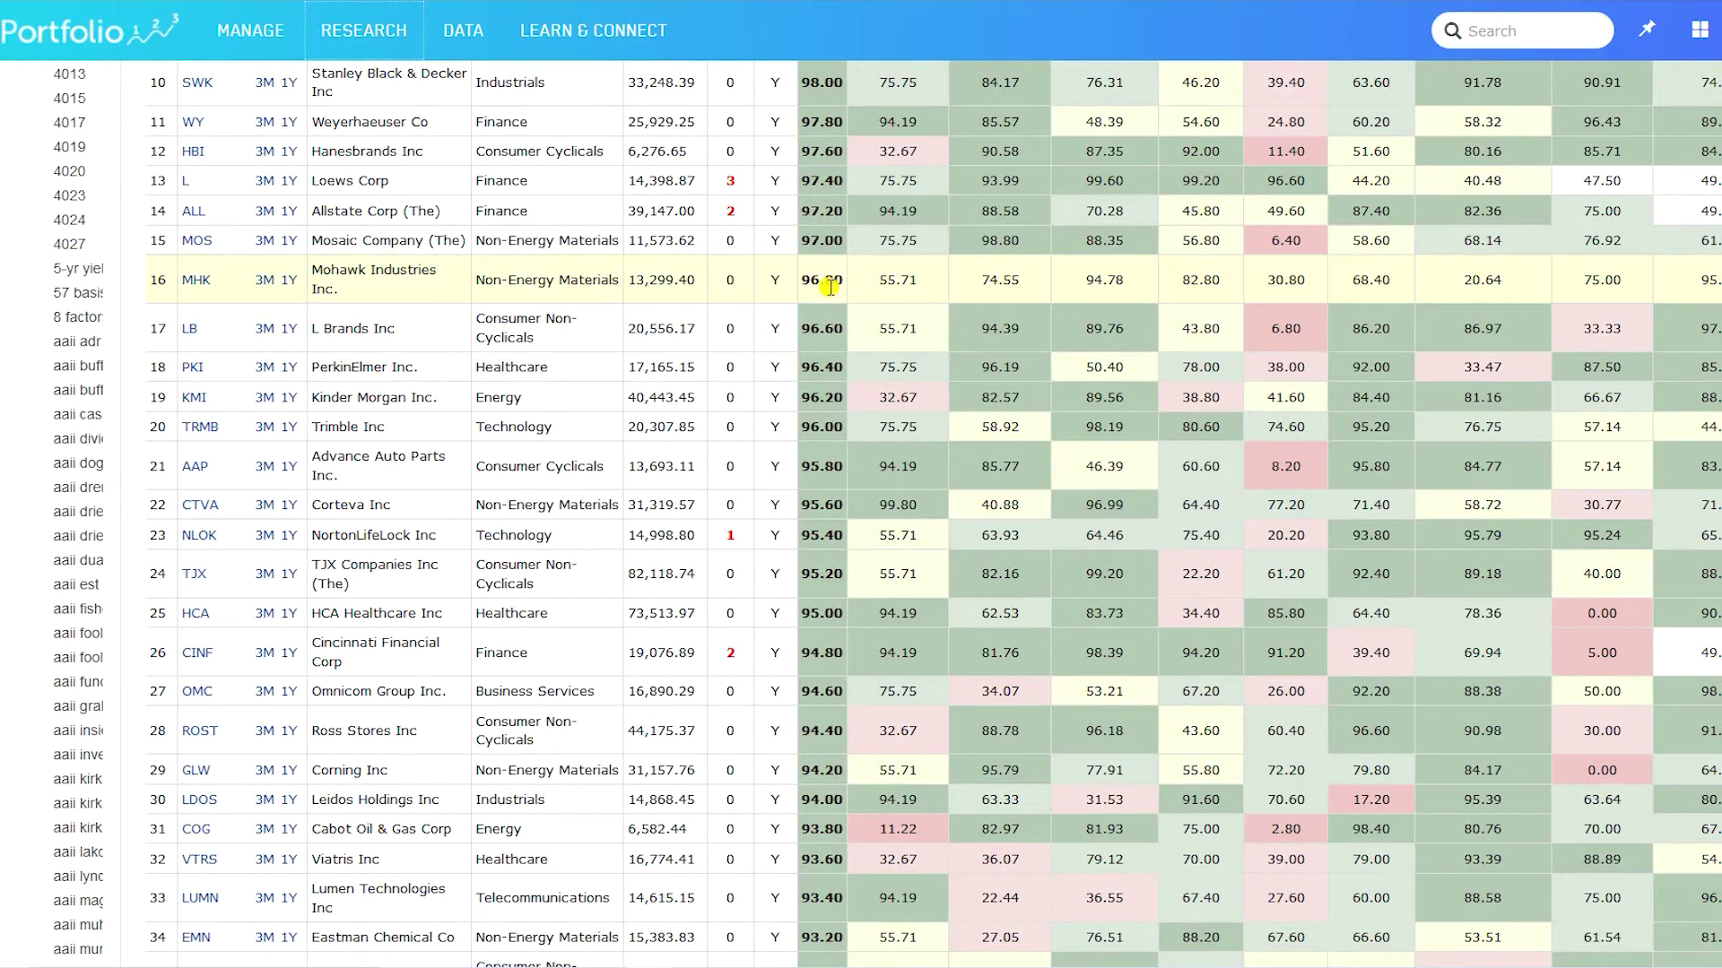
pyautogui.scroll(9, 829, 287)
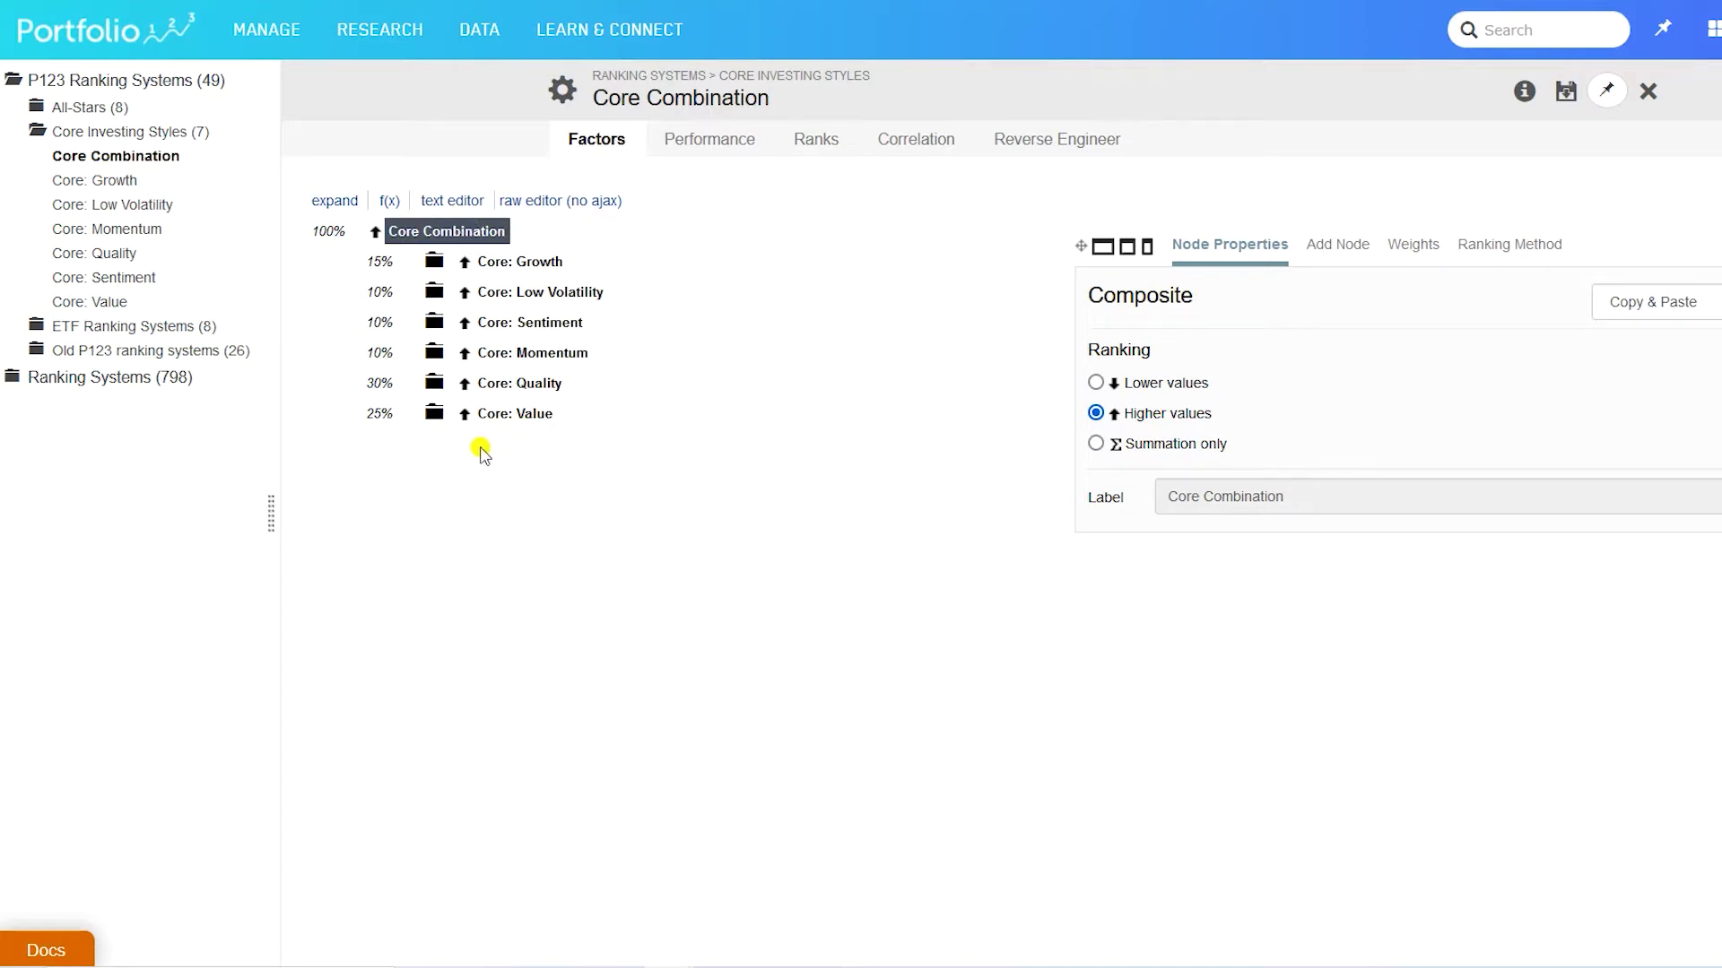
# - Expand Core: Growth down to EPS Basic, and Core: Value's Based on Earnings and Based on Sales
pyautogui.click(498, 263)
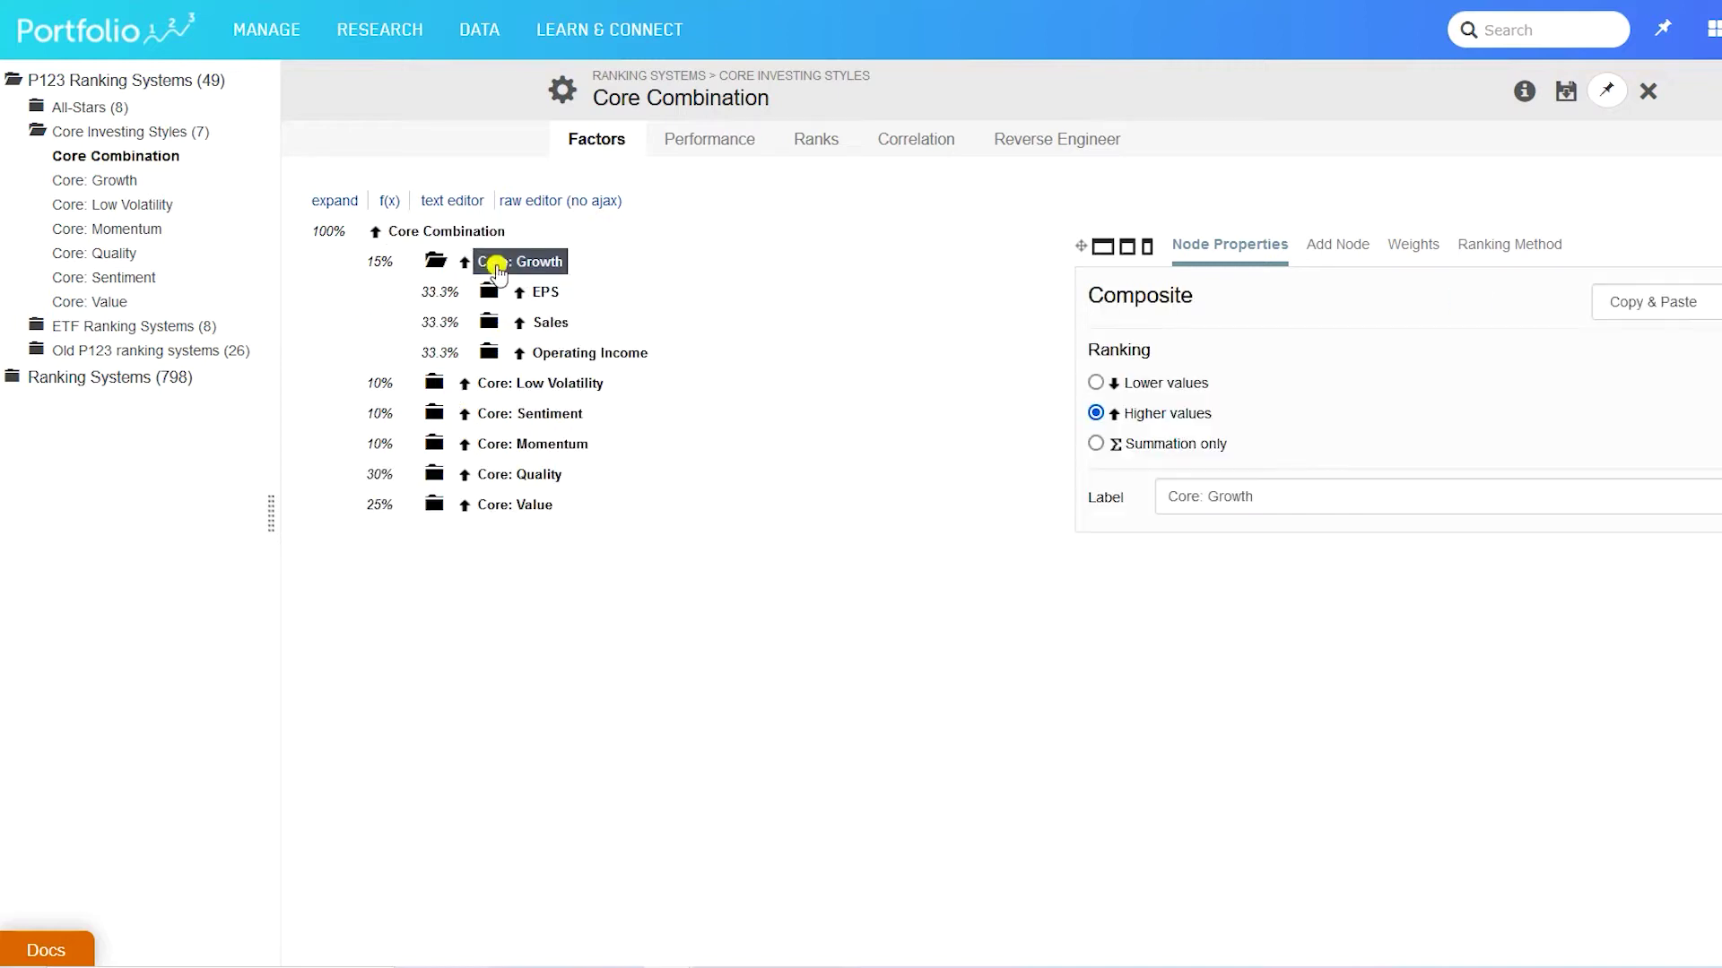
pyautogui.click(544, 293)
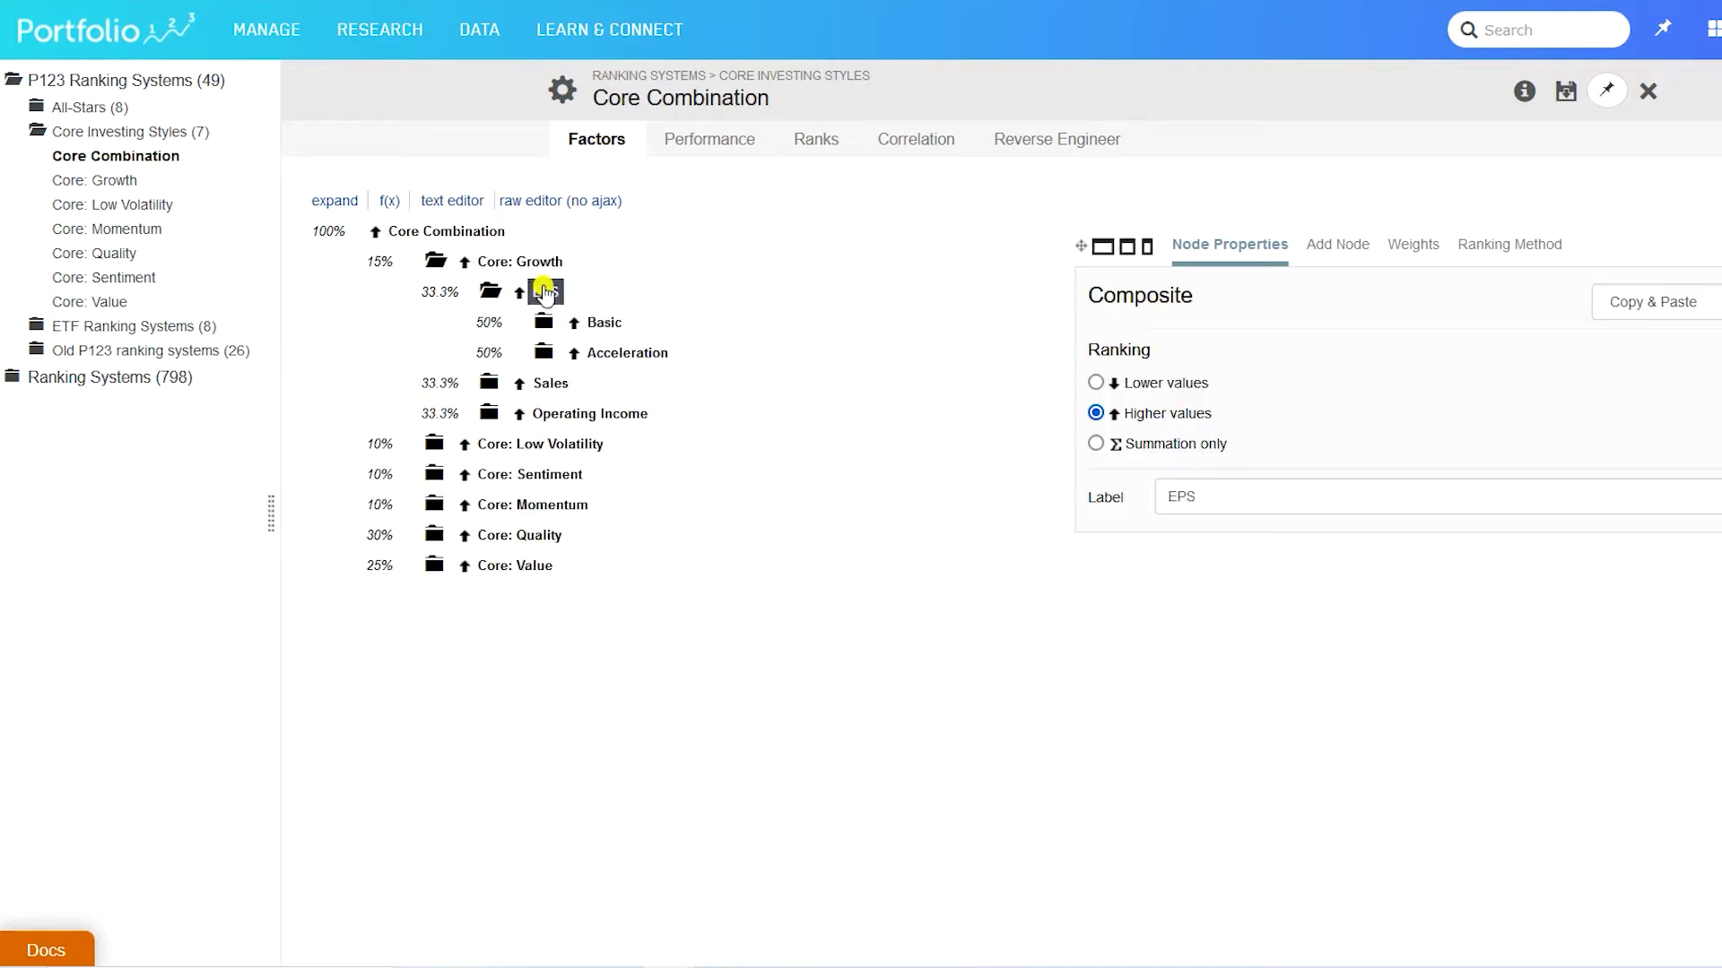
pyautogui.click(606, 324)
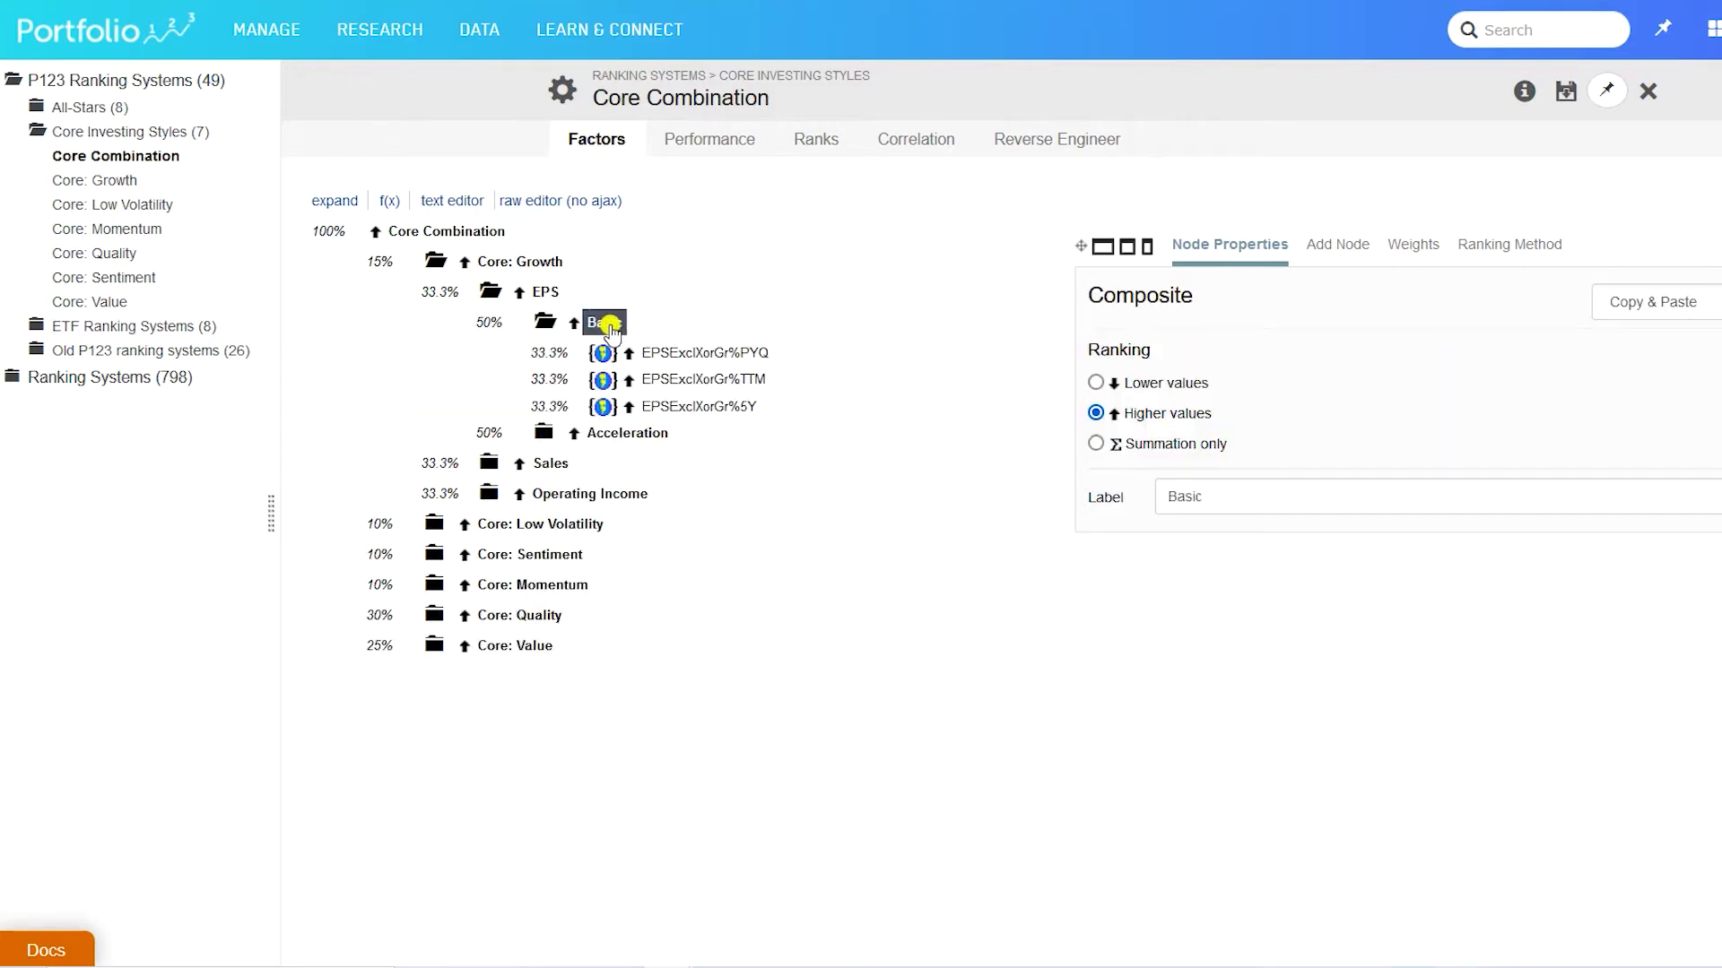
pyautogui.click(527, 647)
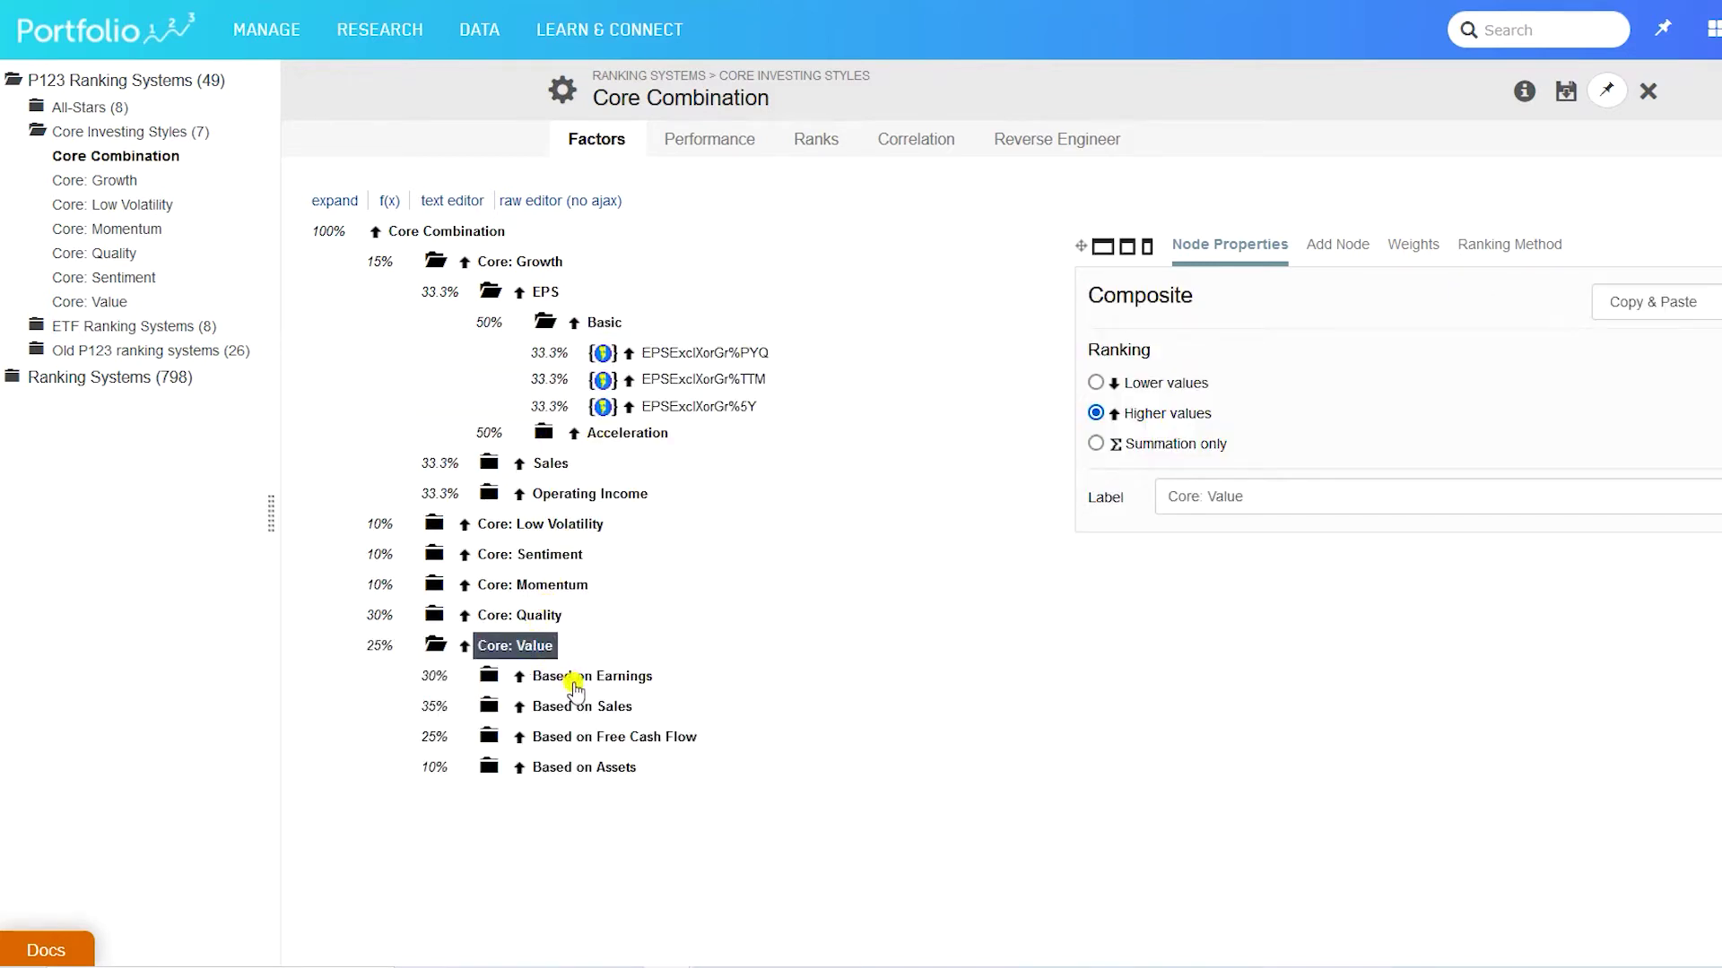
pyautogui.click(579, 681)
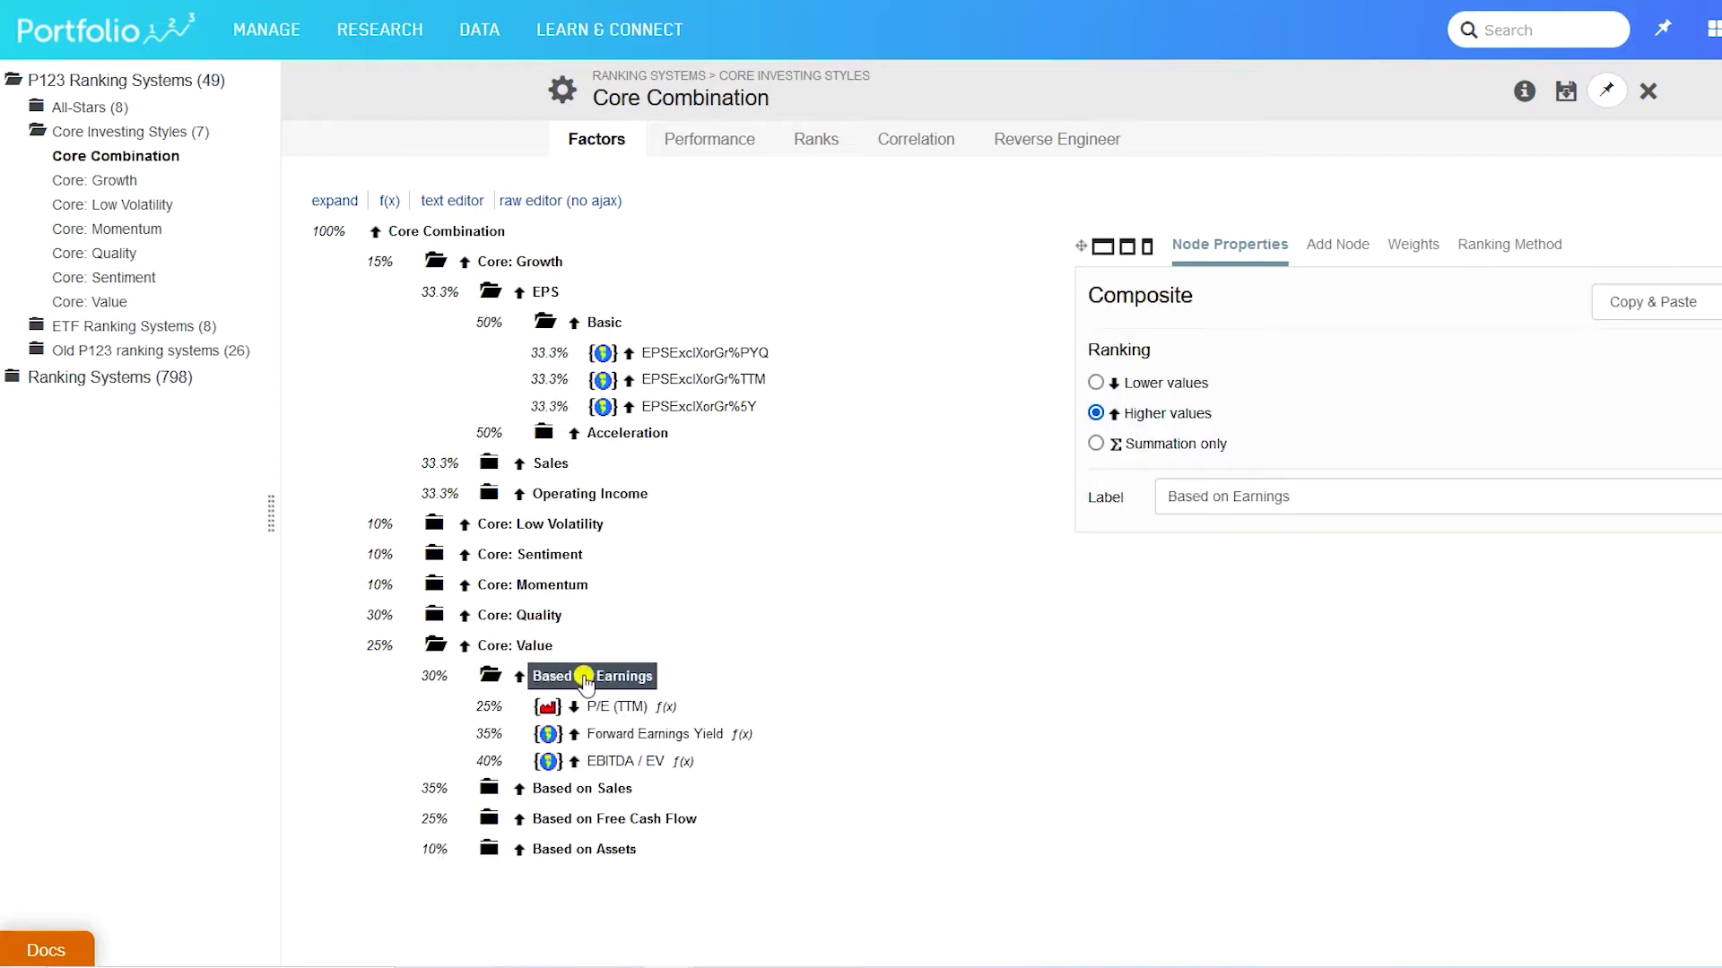
pyautogui.click(615, 791)
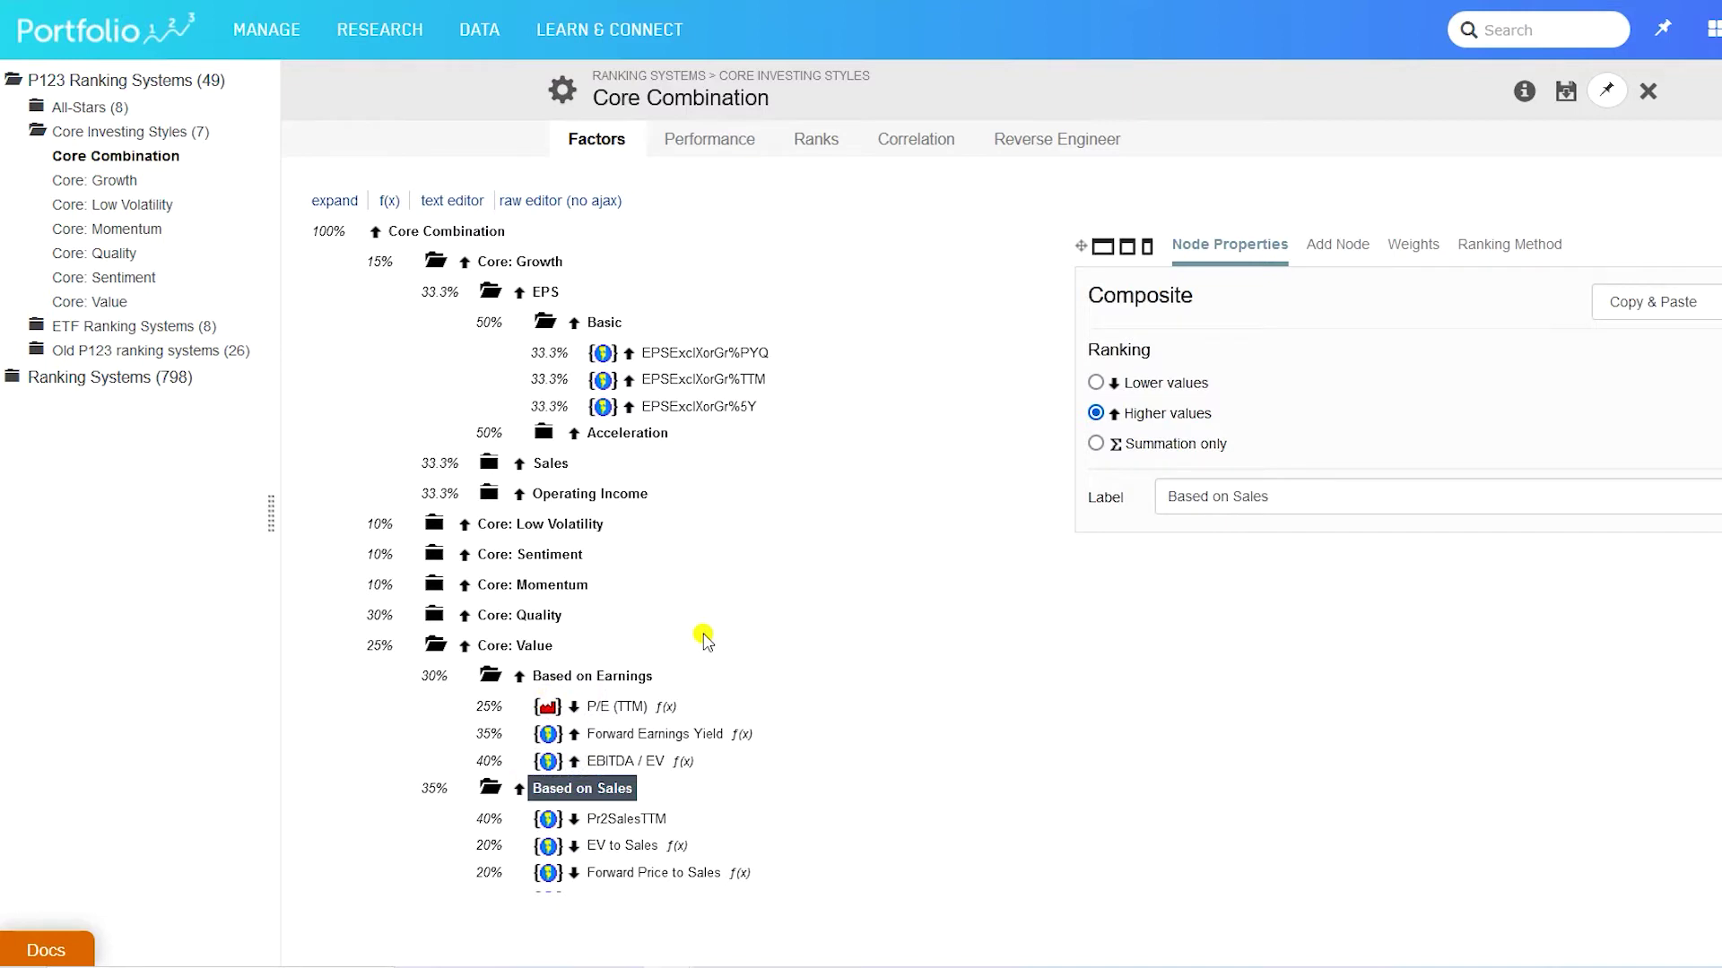
# - Expand the whole factor tree and scroll through the Core Combination Unpacked factor list
pyautogui.click(342, 203)
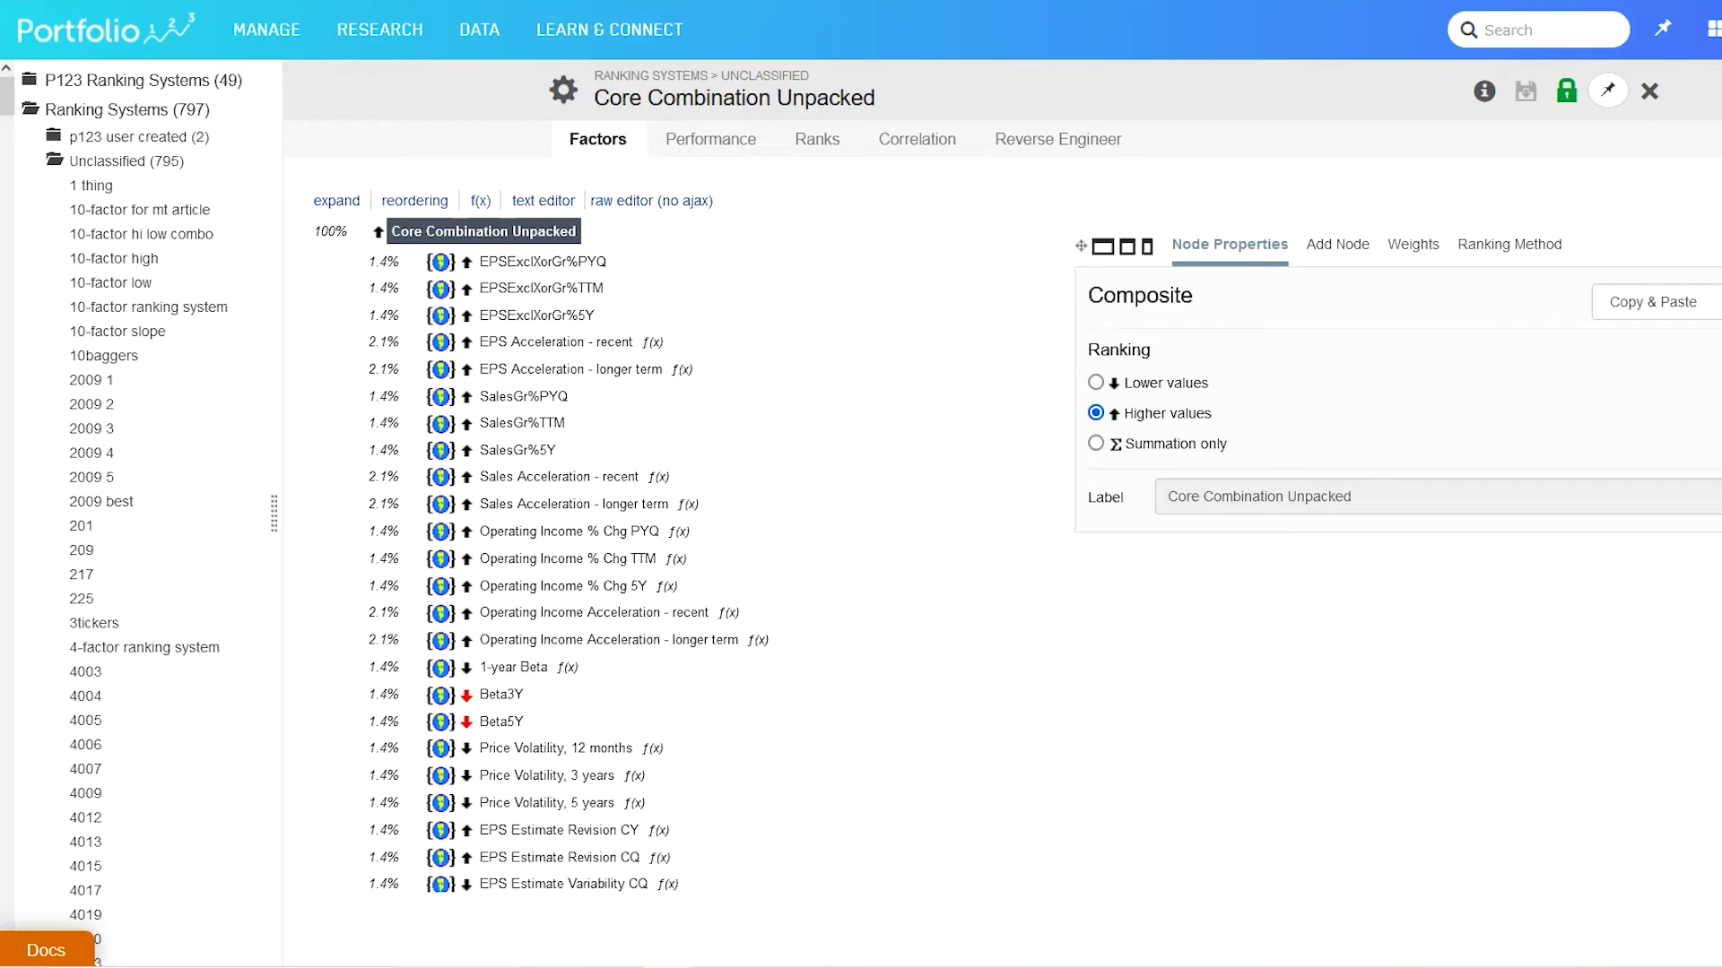
pyautogui.scroll(-15, 538, 556)
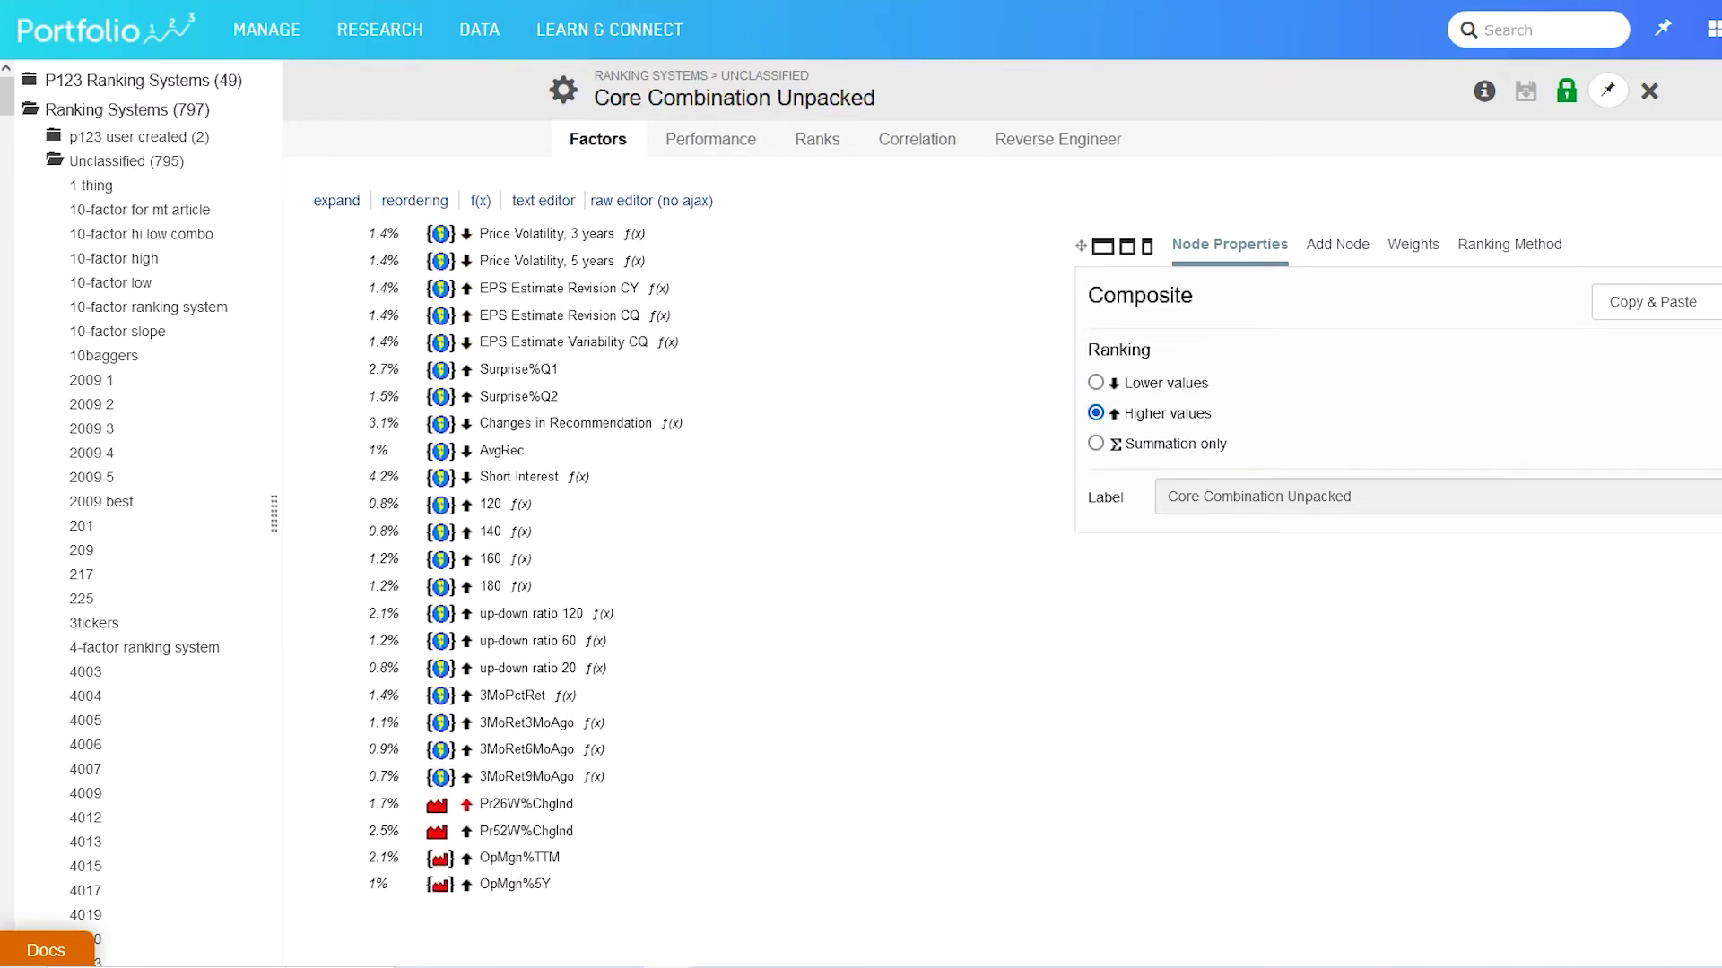
pyautogui.scroll(-4, 538, 556)
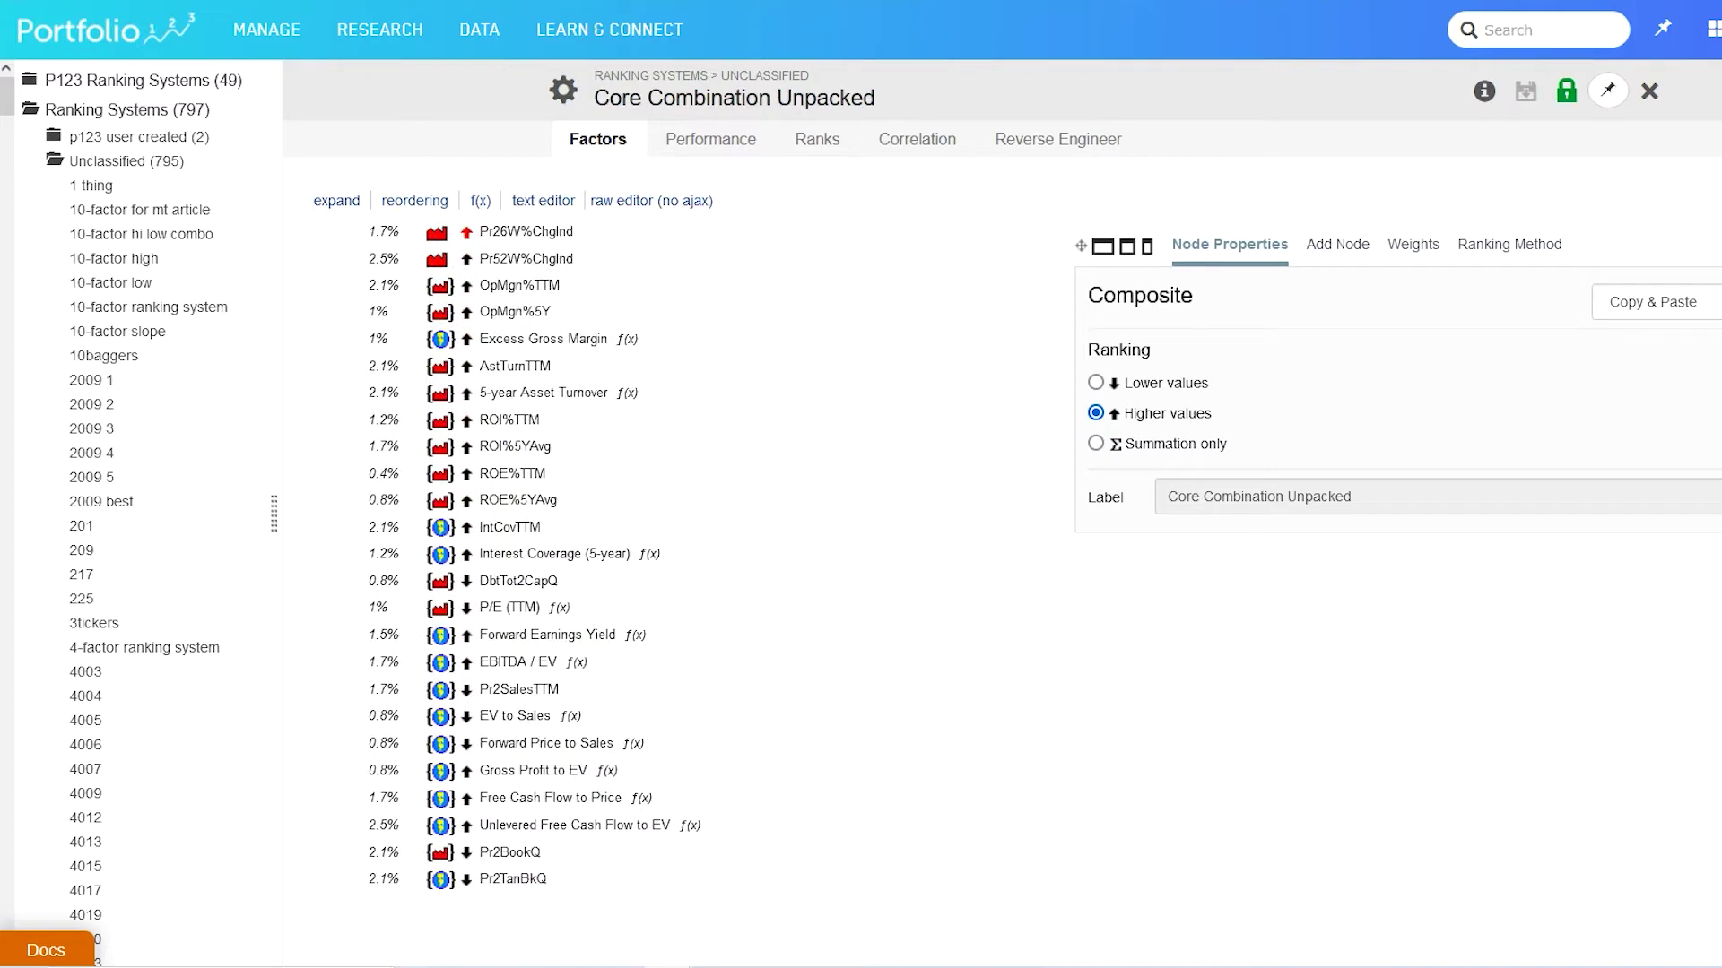
pyautogui.scroll(15, 538, 556)
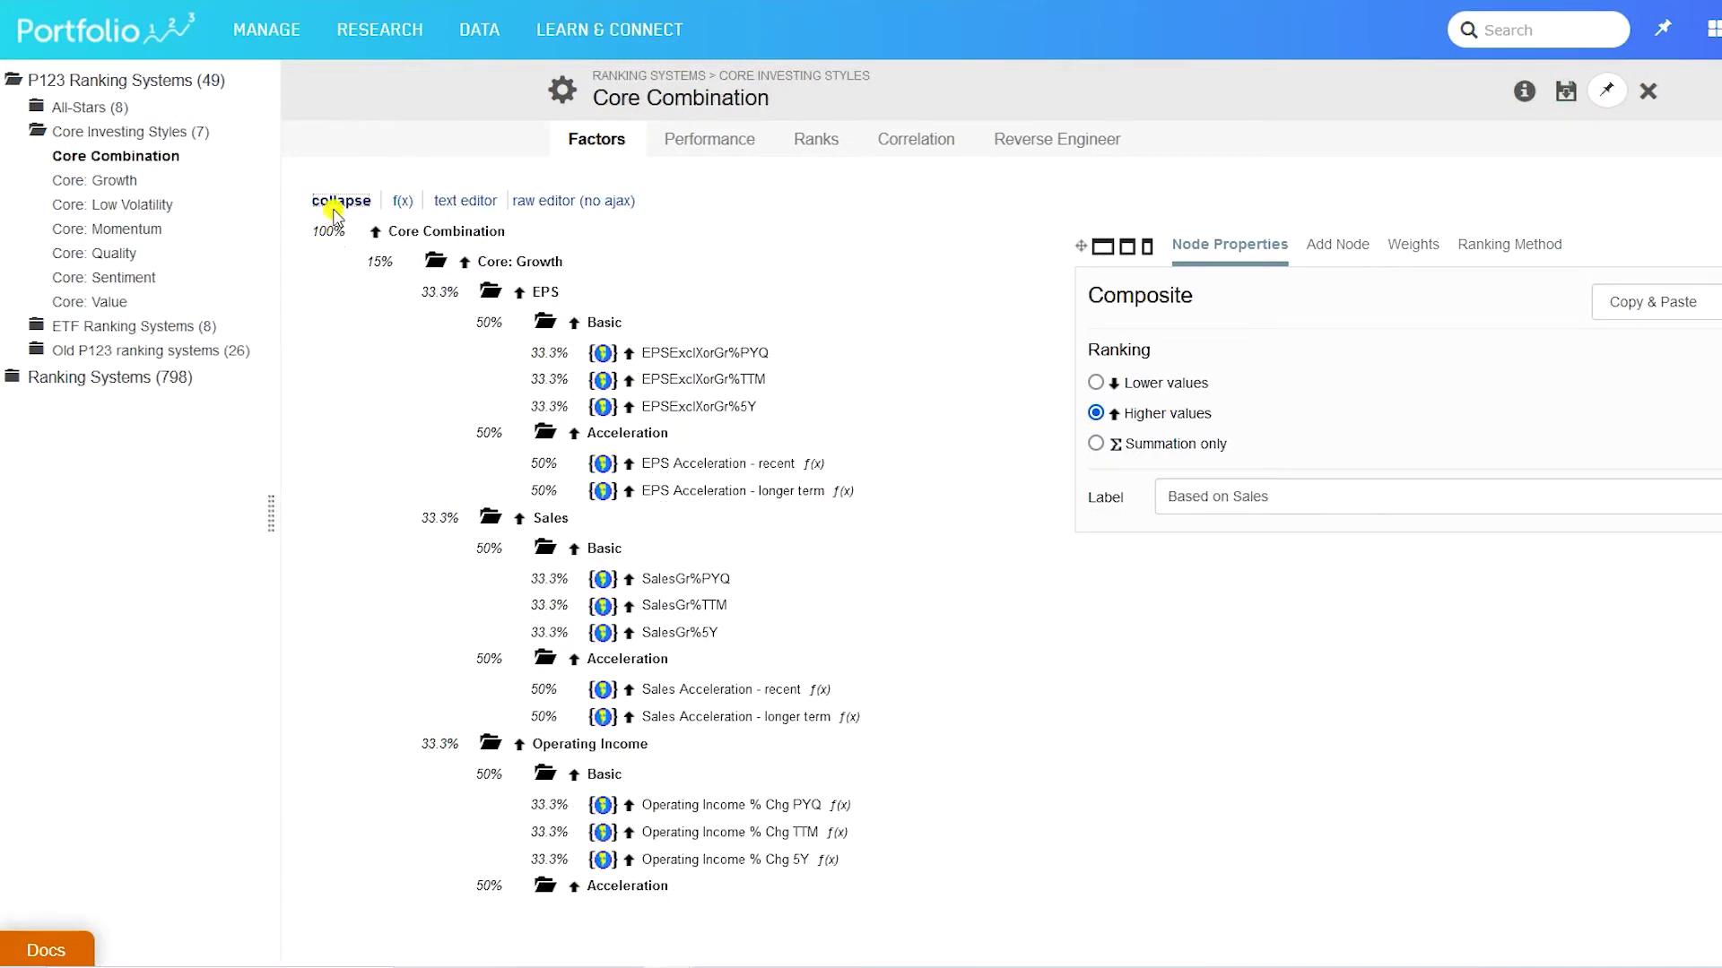
# - Collapse the tree and save the ranking system as a new copy, Core Combination - Copy(5)
pyautogui.click(334, 203)
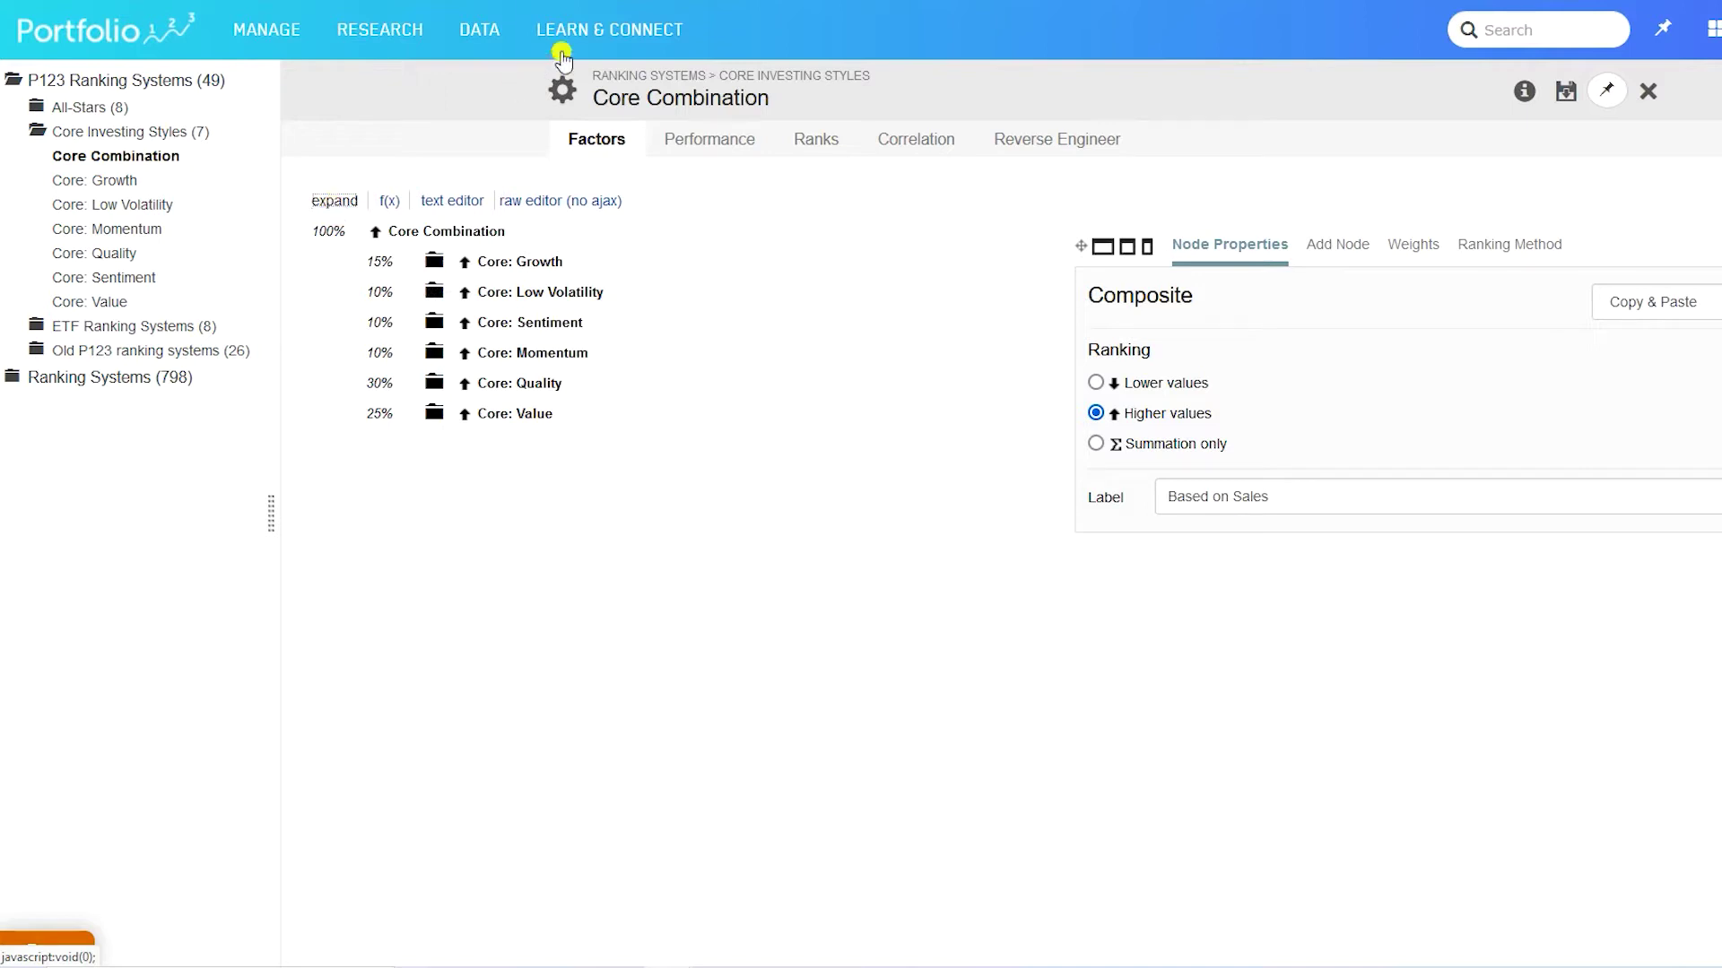
pyautogui.click(565, 94)
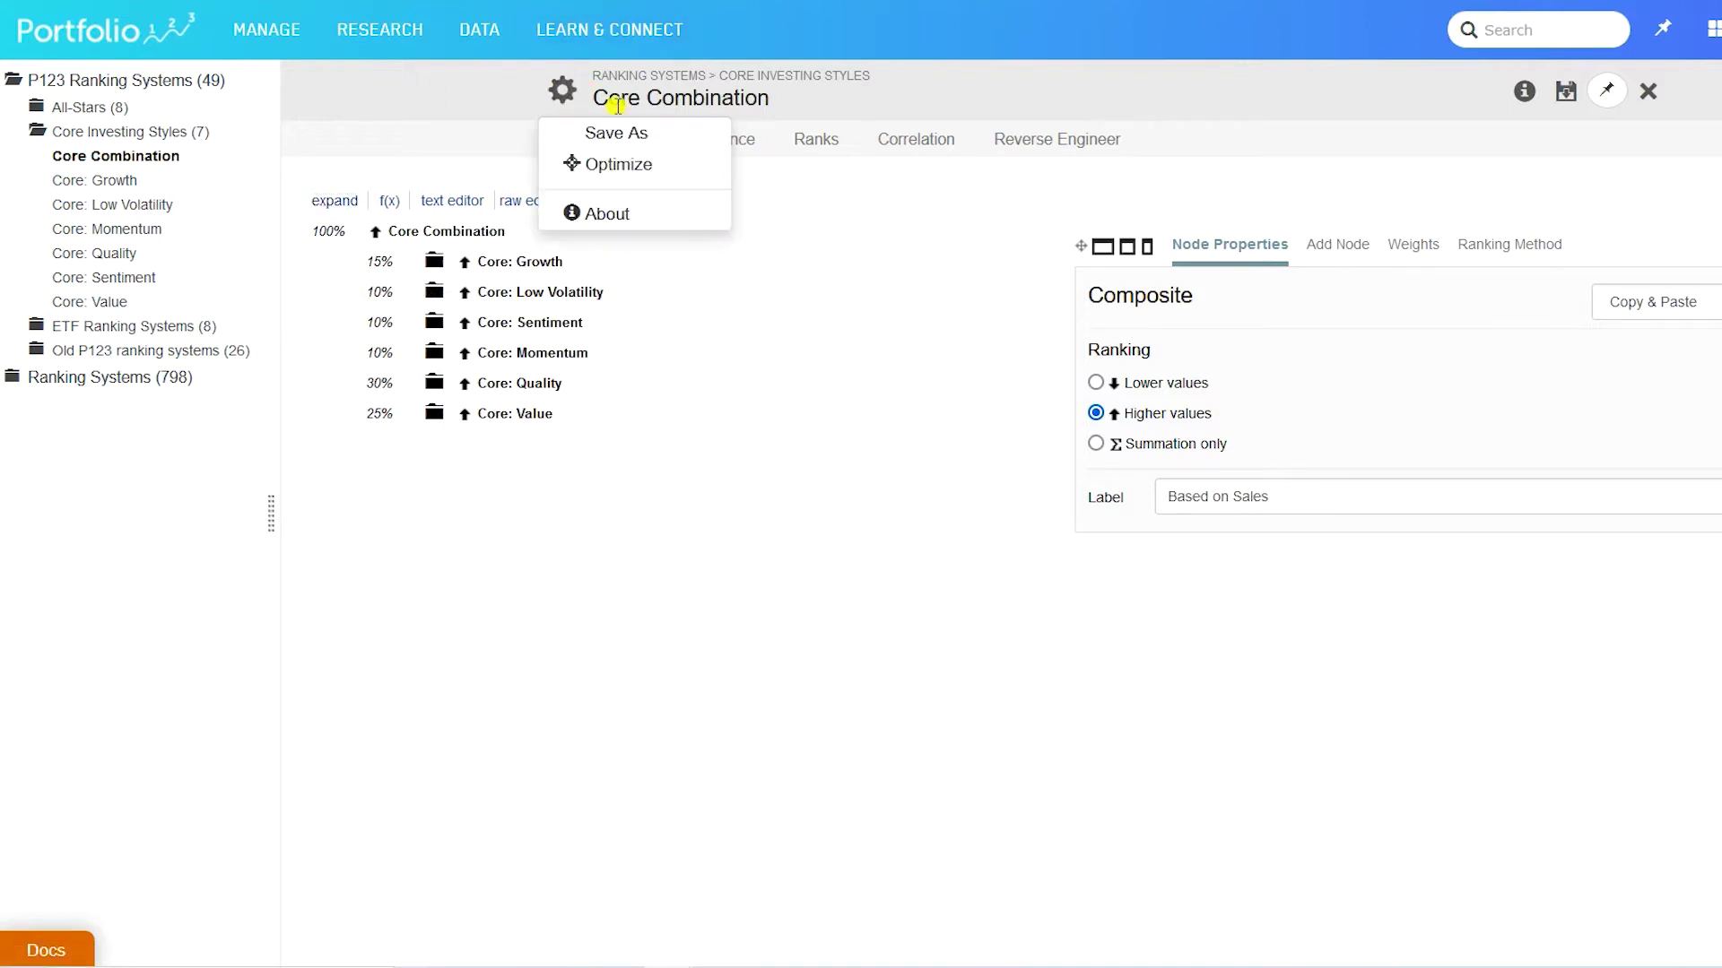
pyautogui.click(632, 135)
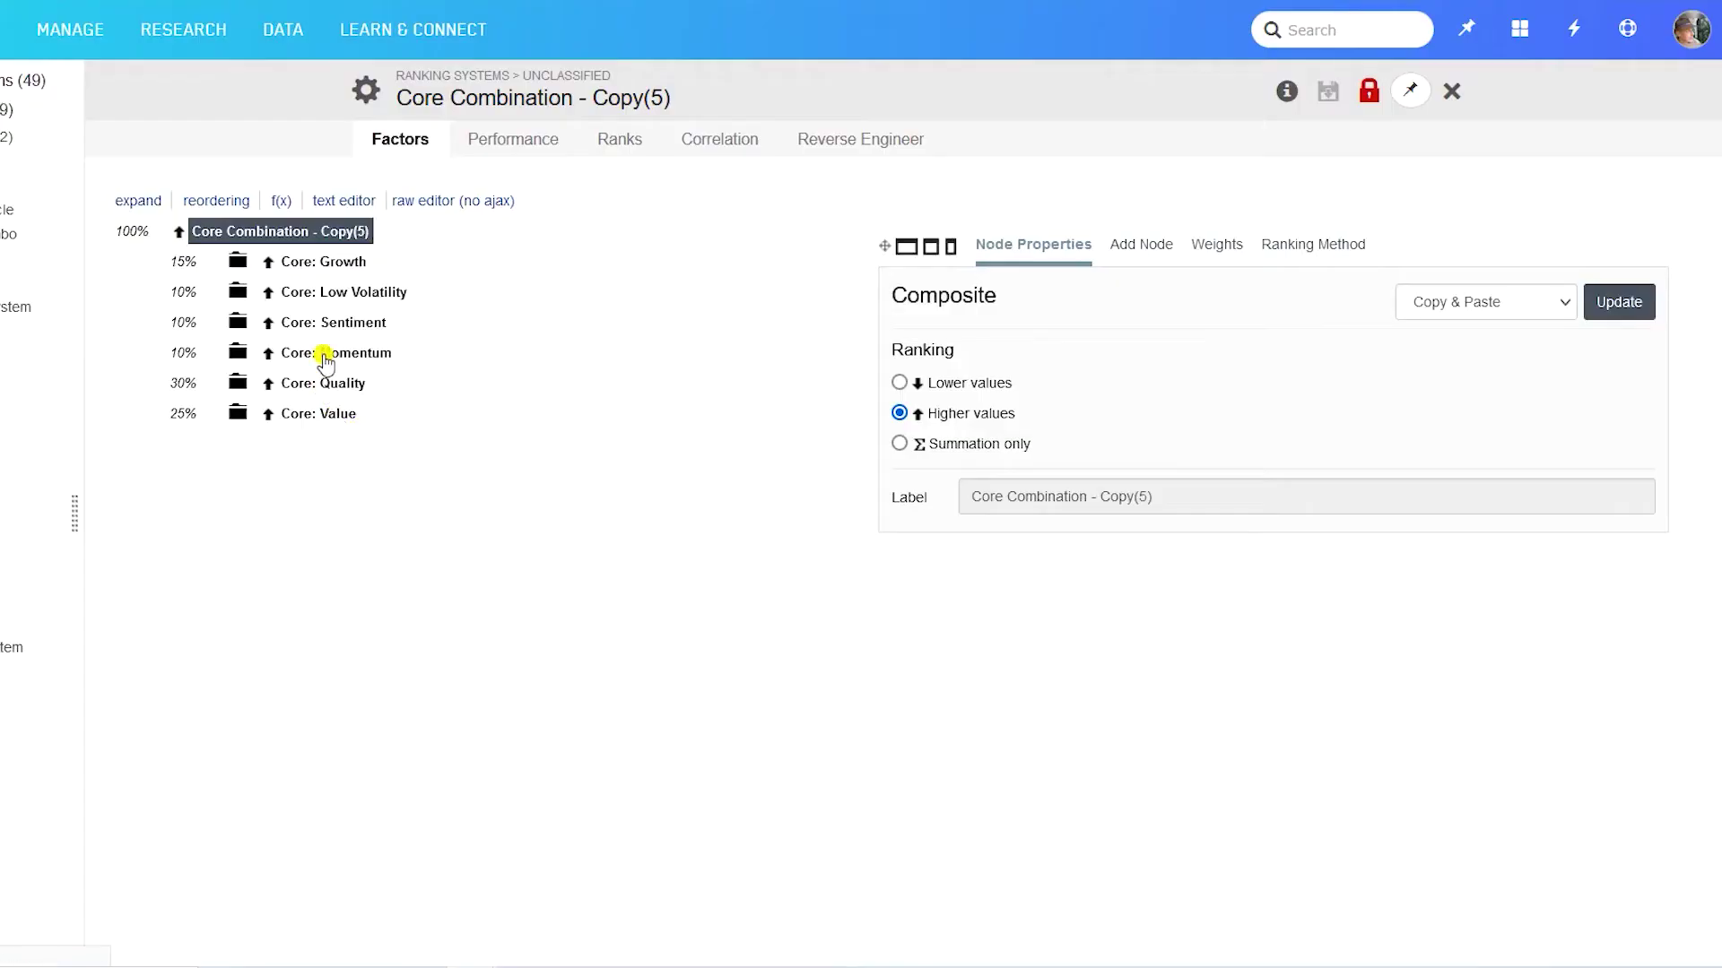
# - Expand Core: Momentum's price changes, technical indicators, quarterly returns and industry momentum groups
pyautogui.click(531, 354)
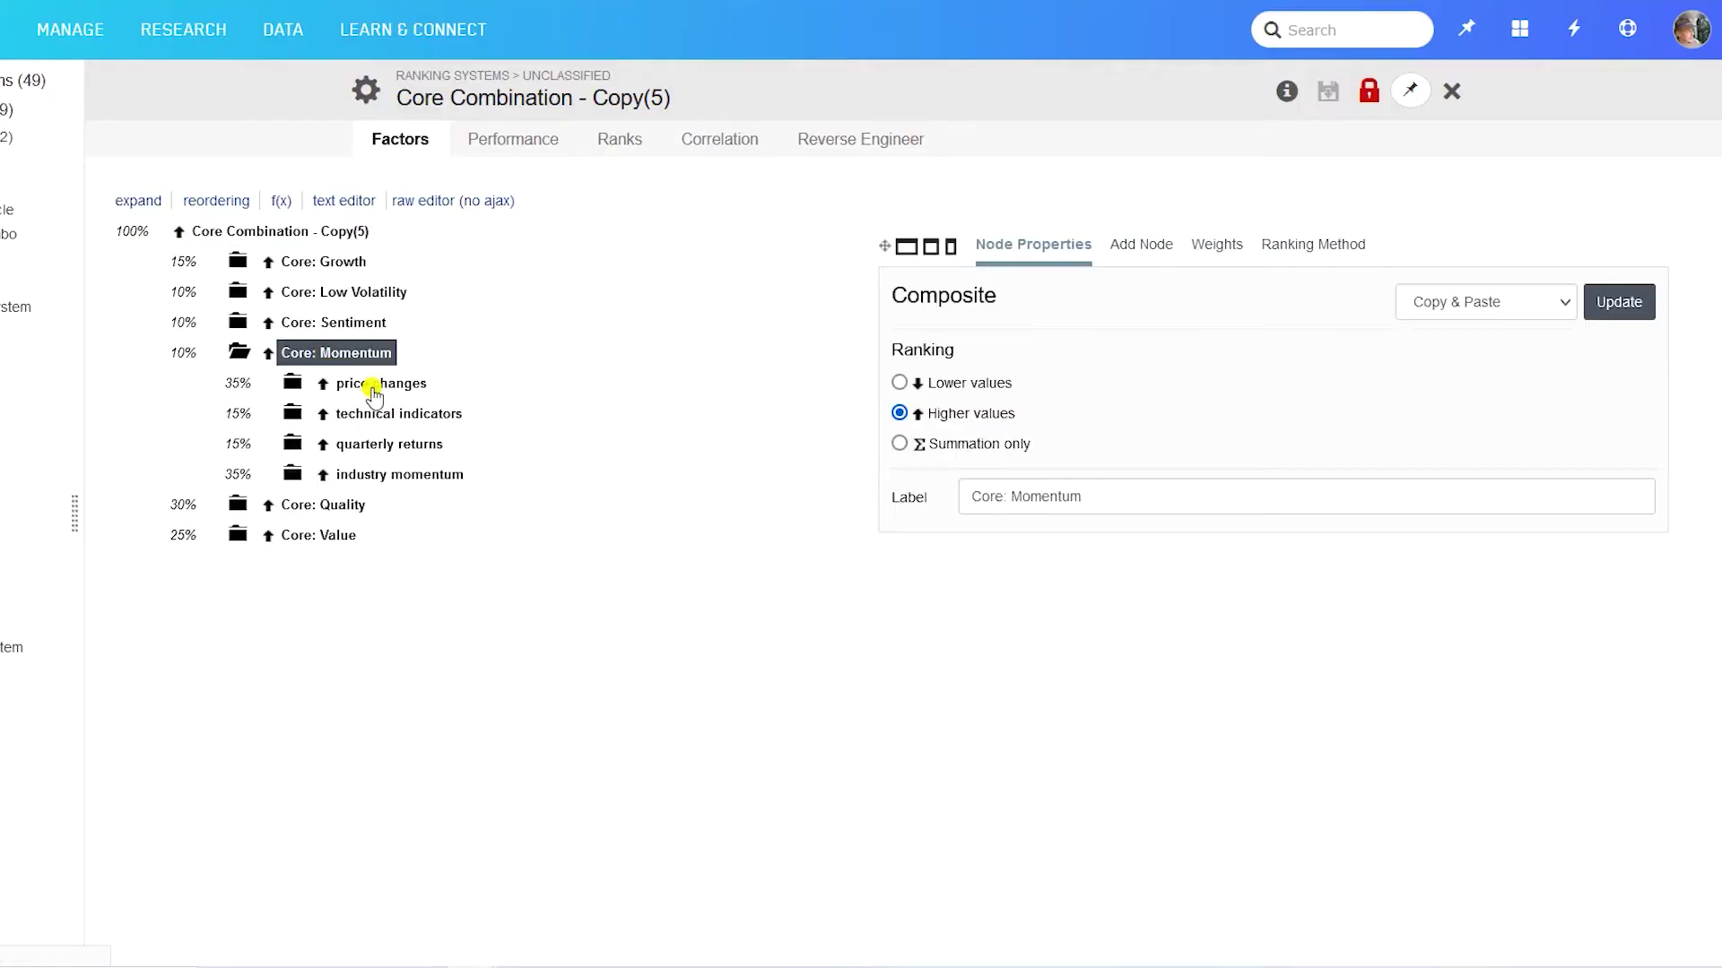
pyautogui.click(373, 384)
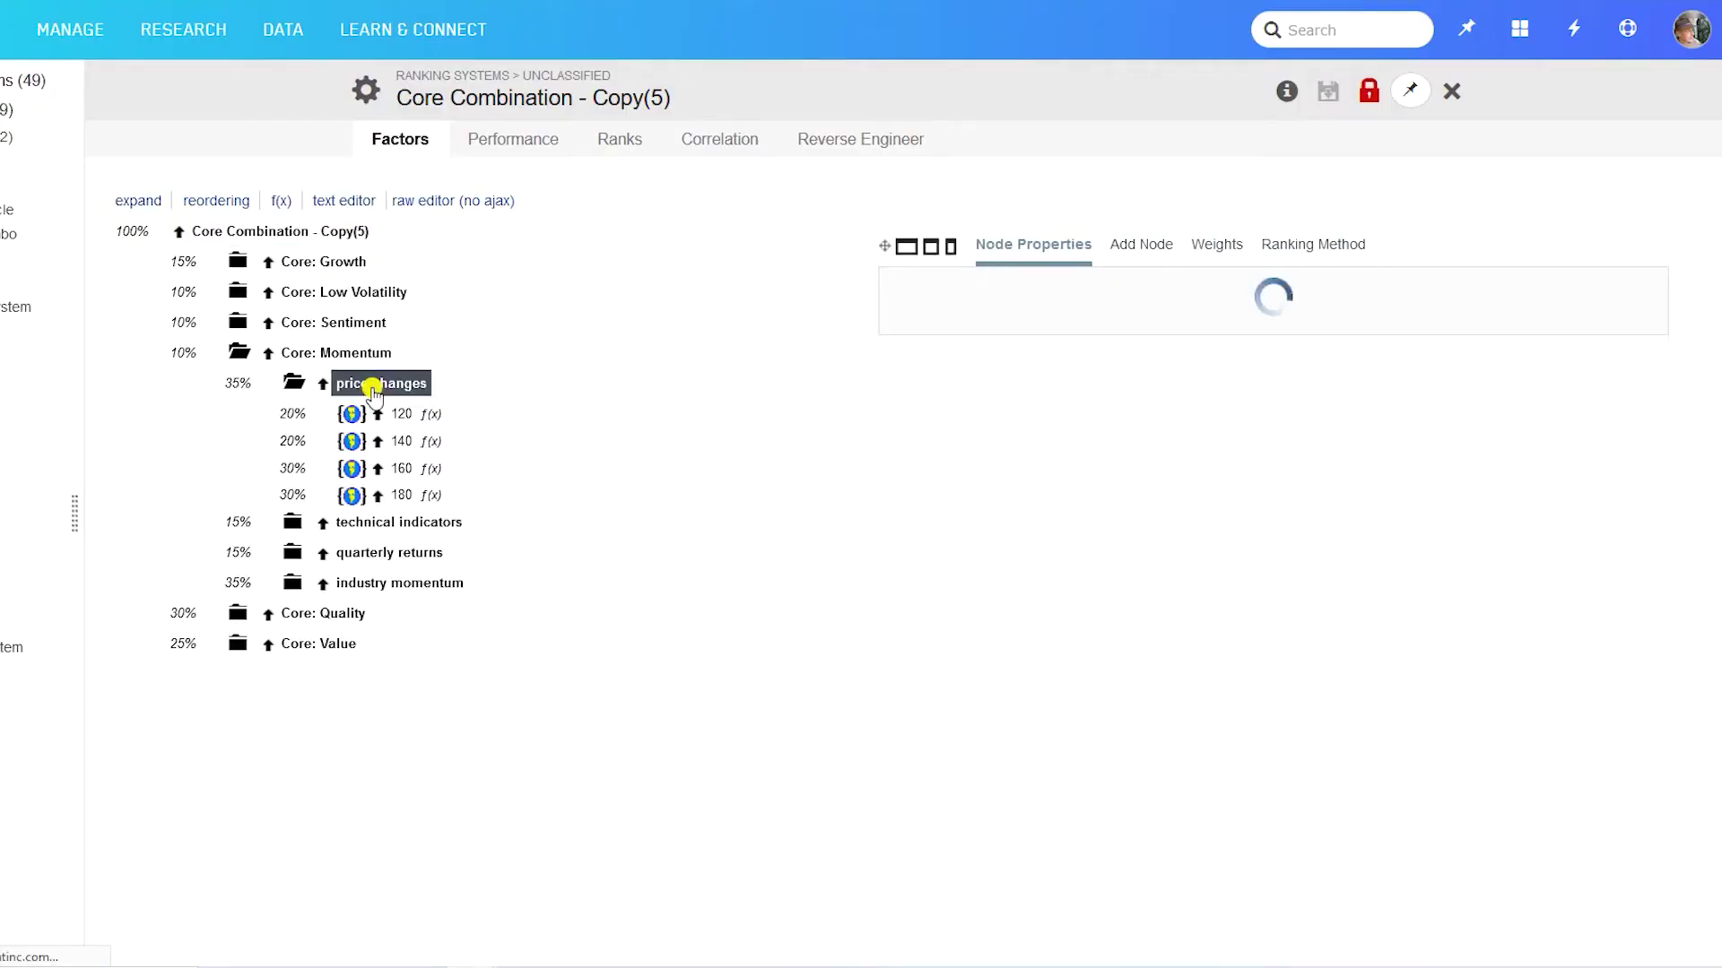
pyautogui.click(377, 524)
pyautogui.click(395, 636)
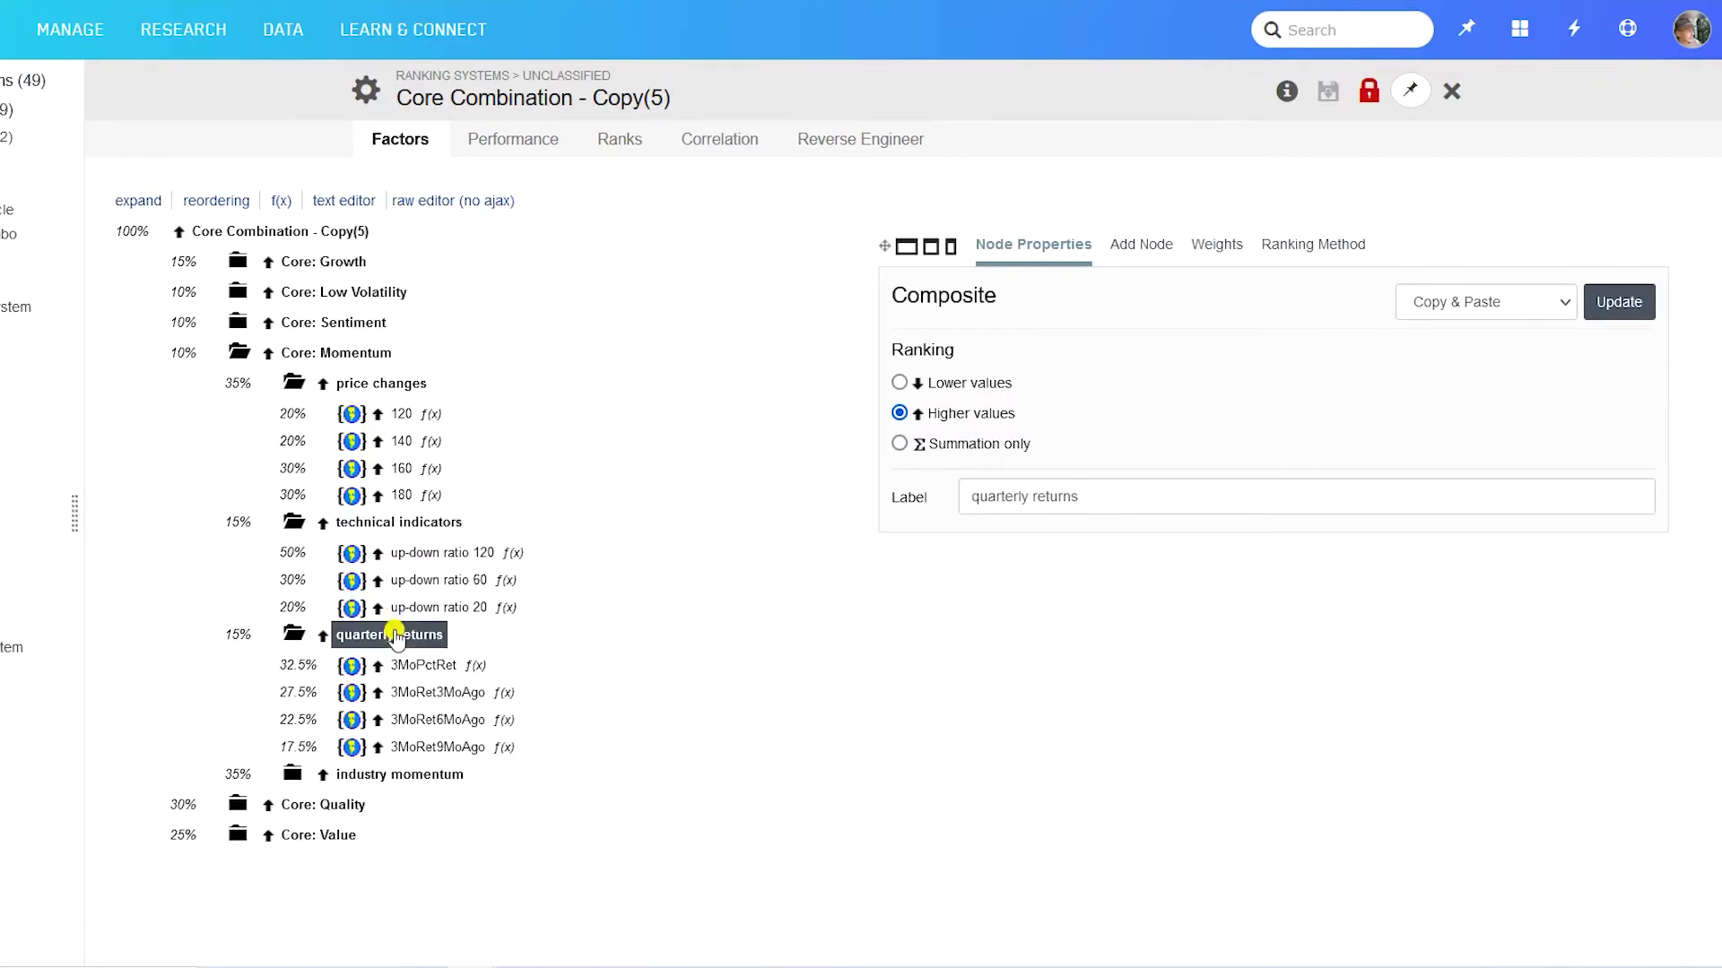
pyautogui.click(406, 777)
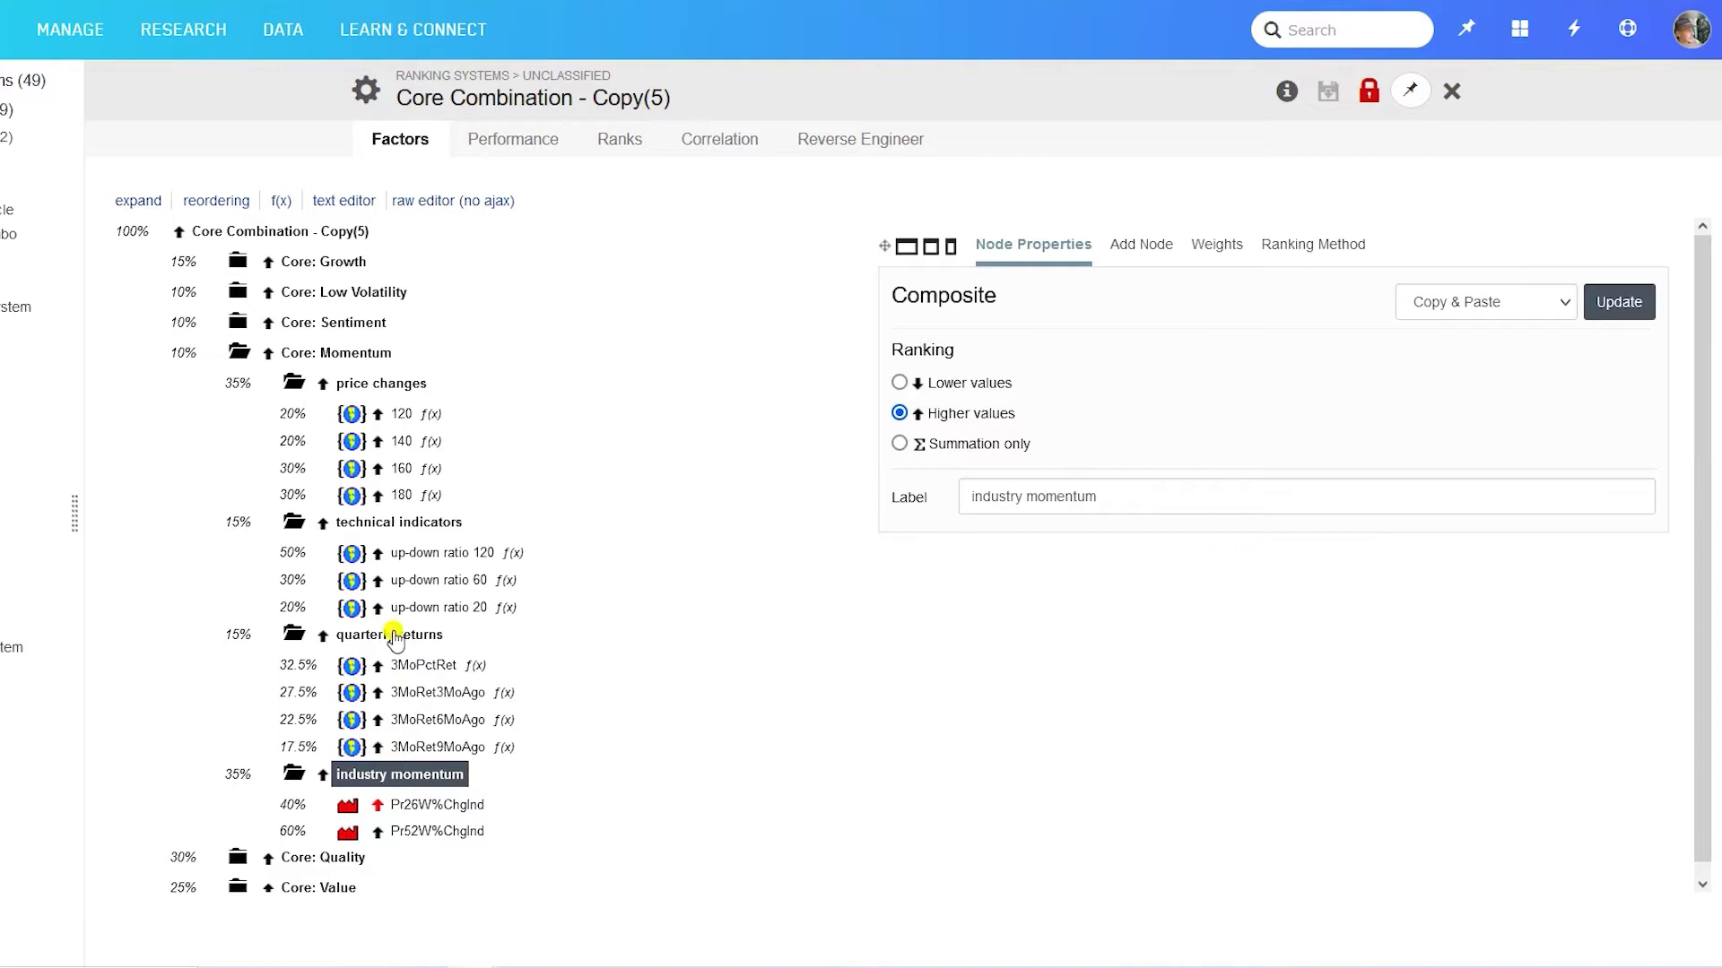
# - Cut the quarterly returns group out of the Core: Momentum branch
pyautogui.click(394, 637)
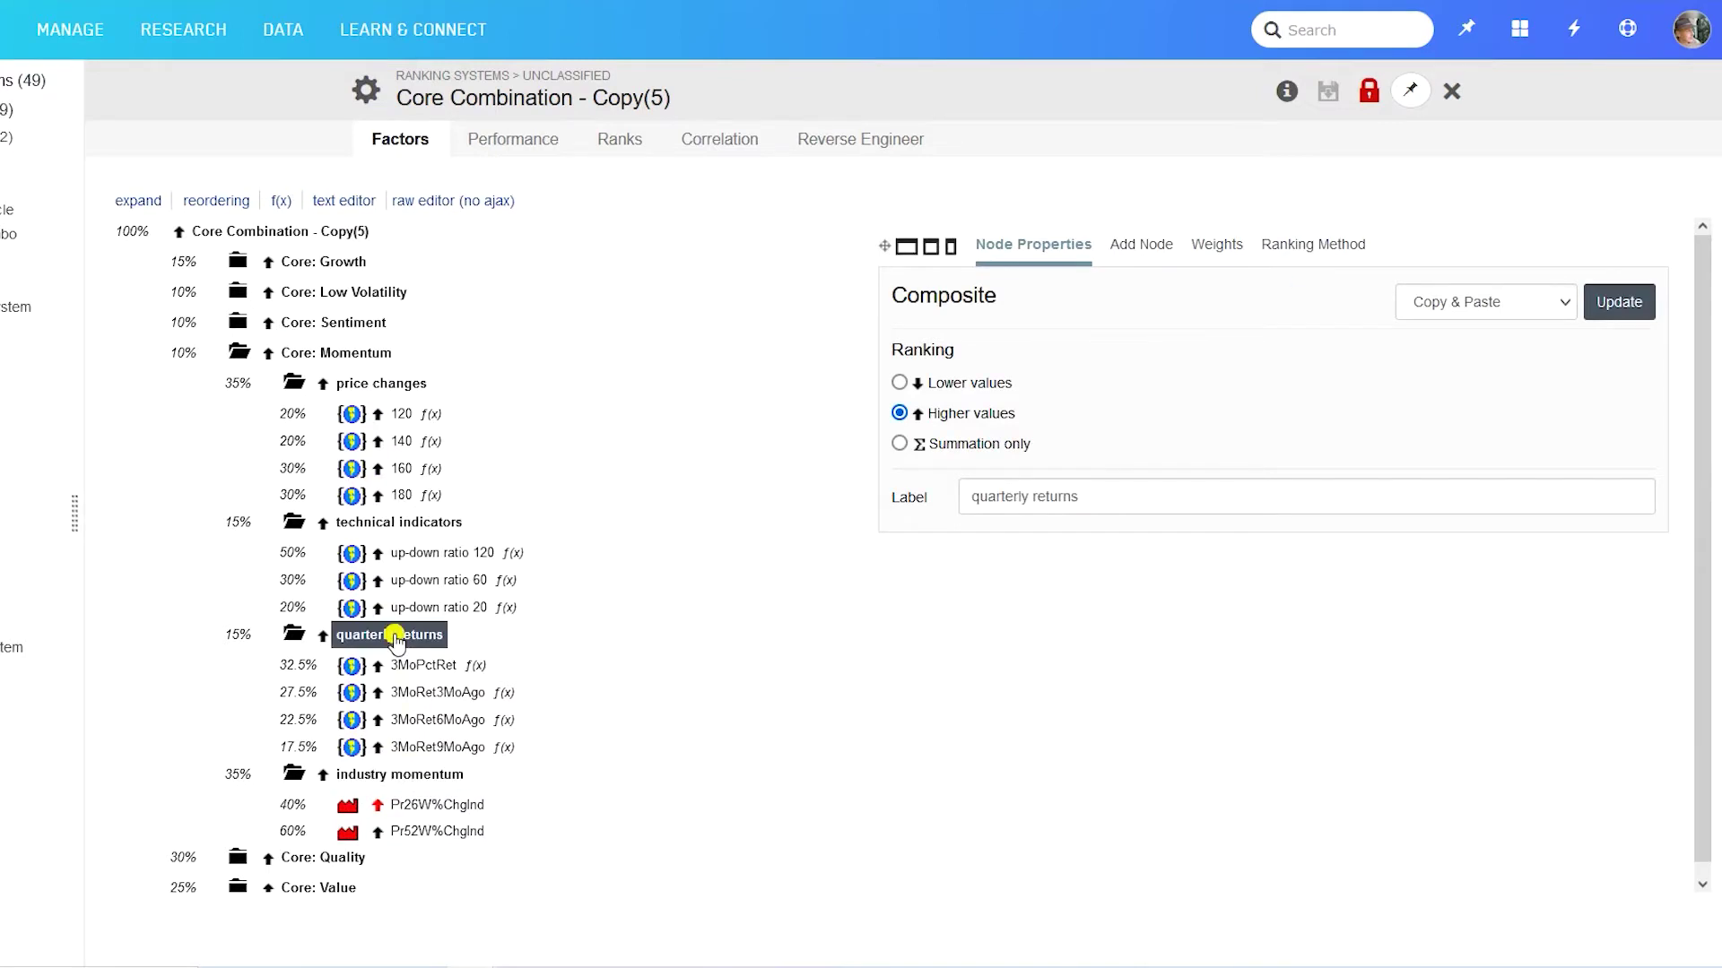
pyautogui.click(1493, 309)
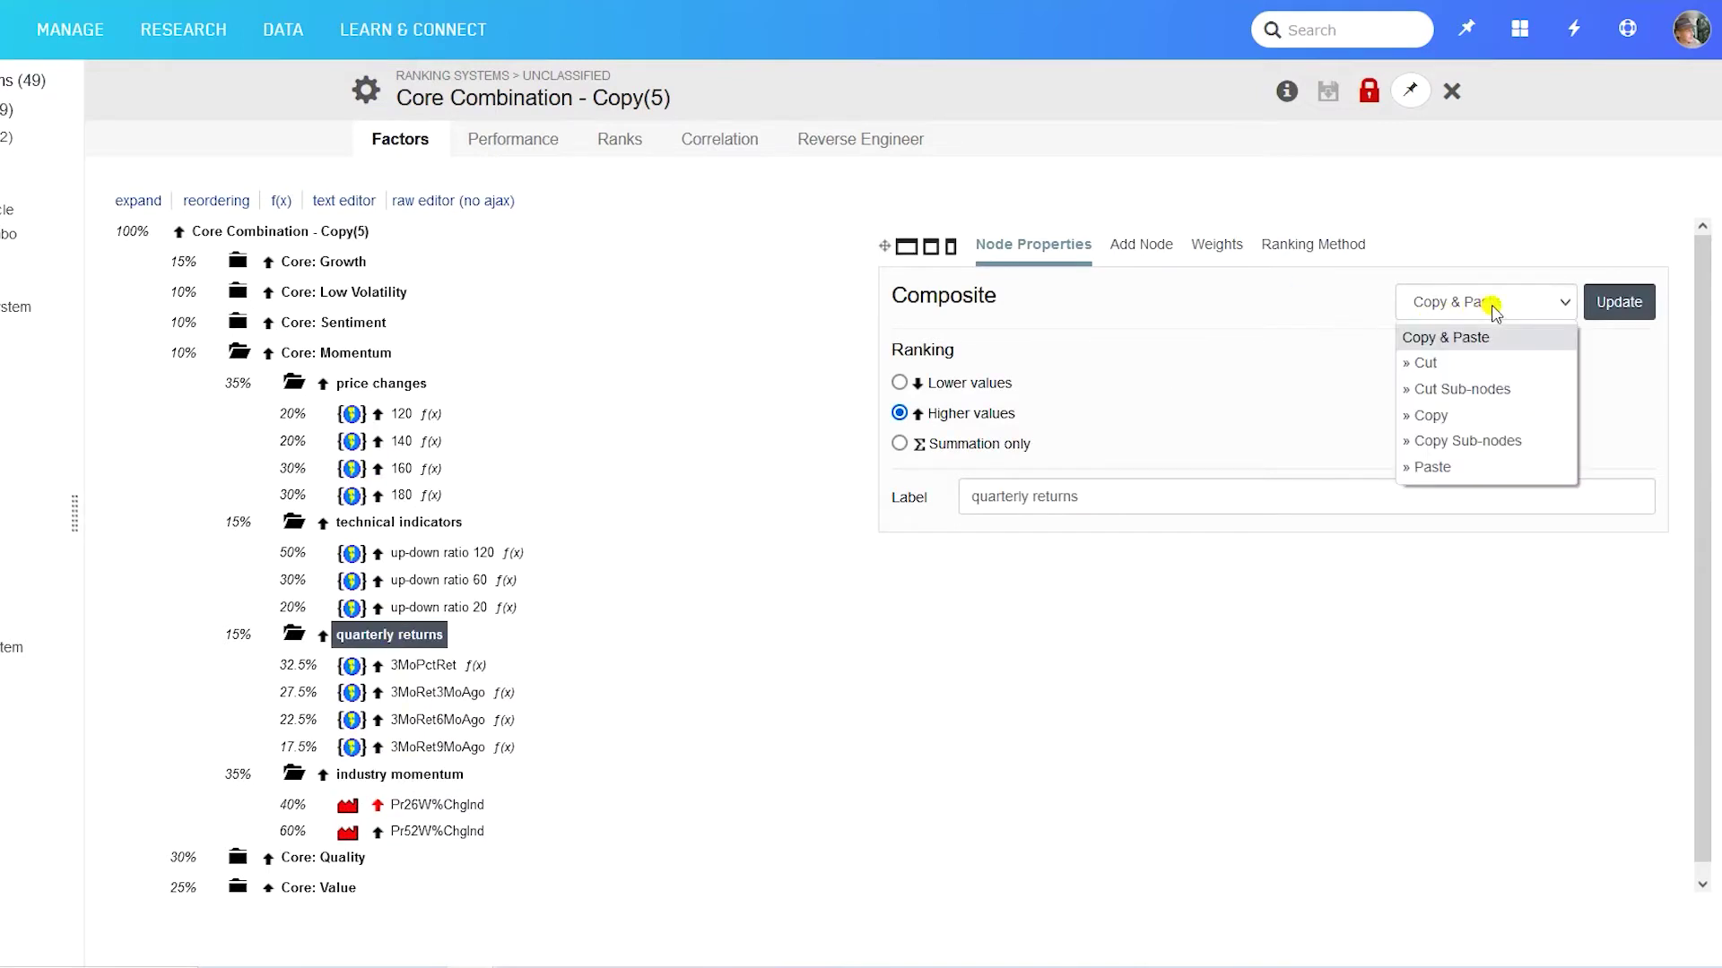
pyautogui.click(1426, 366)
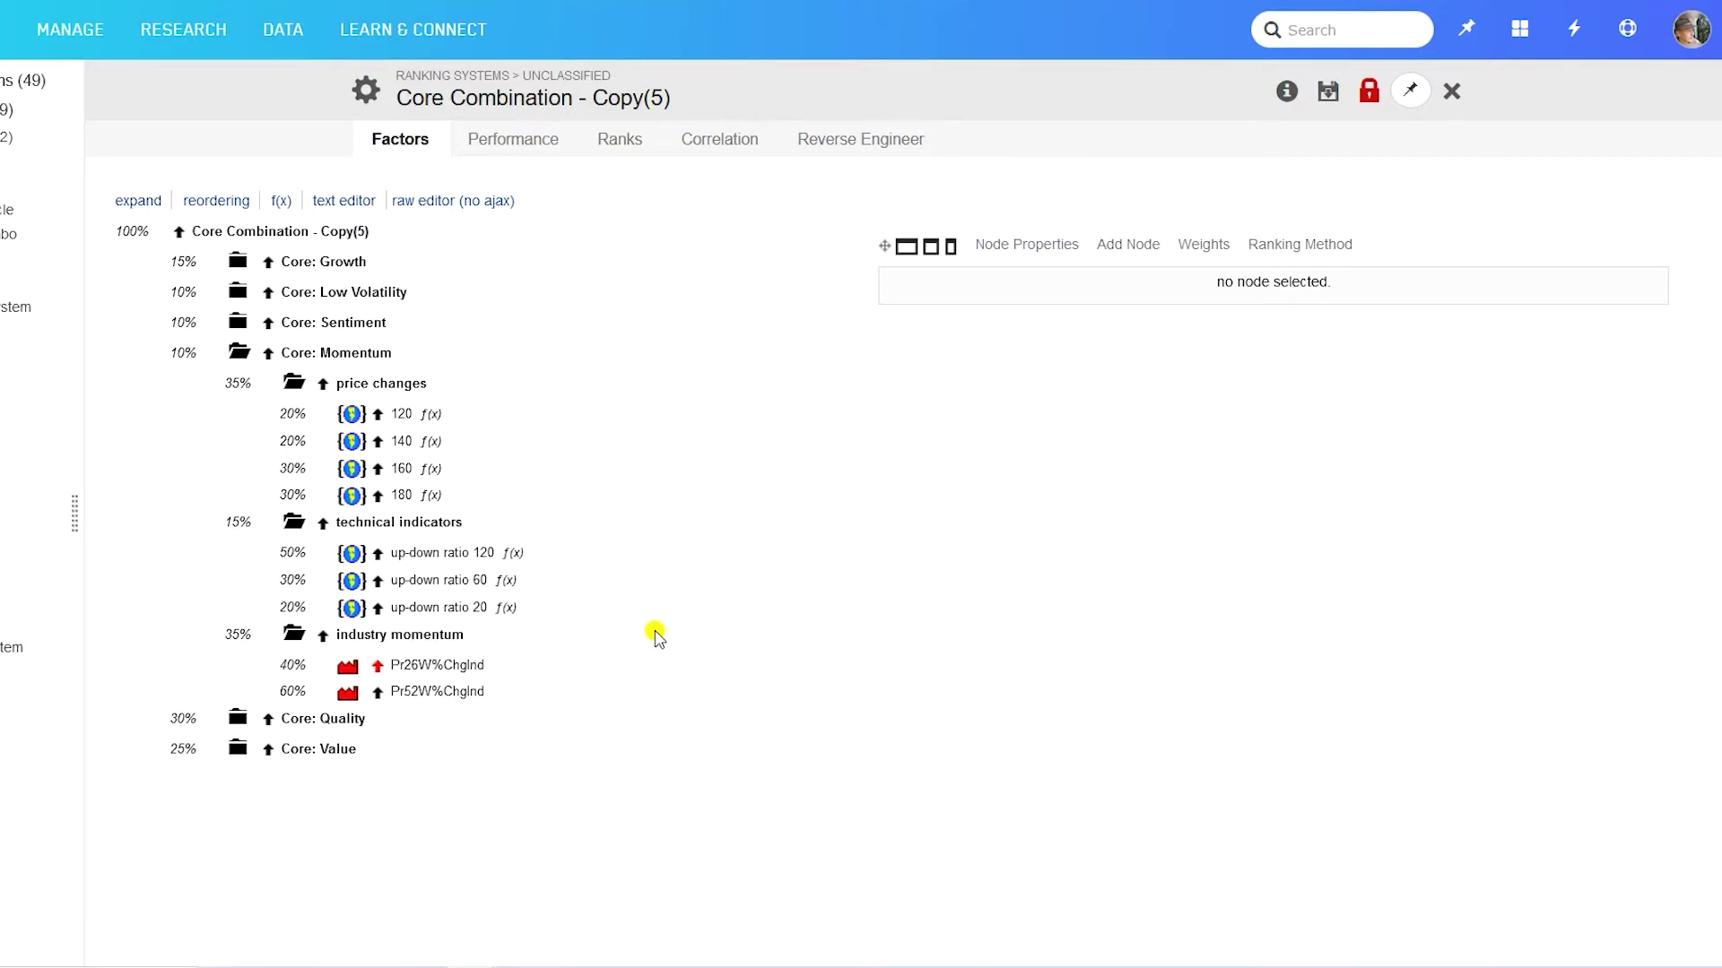
# - Set the up-down ratio 20 factor to rank by lower values and apply the update
pyautogui.click(434, 529)
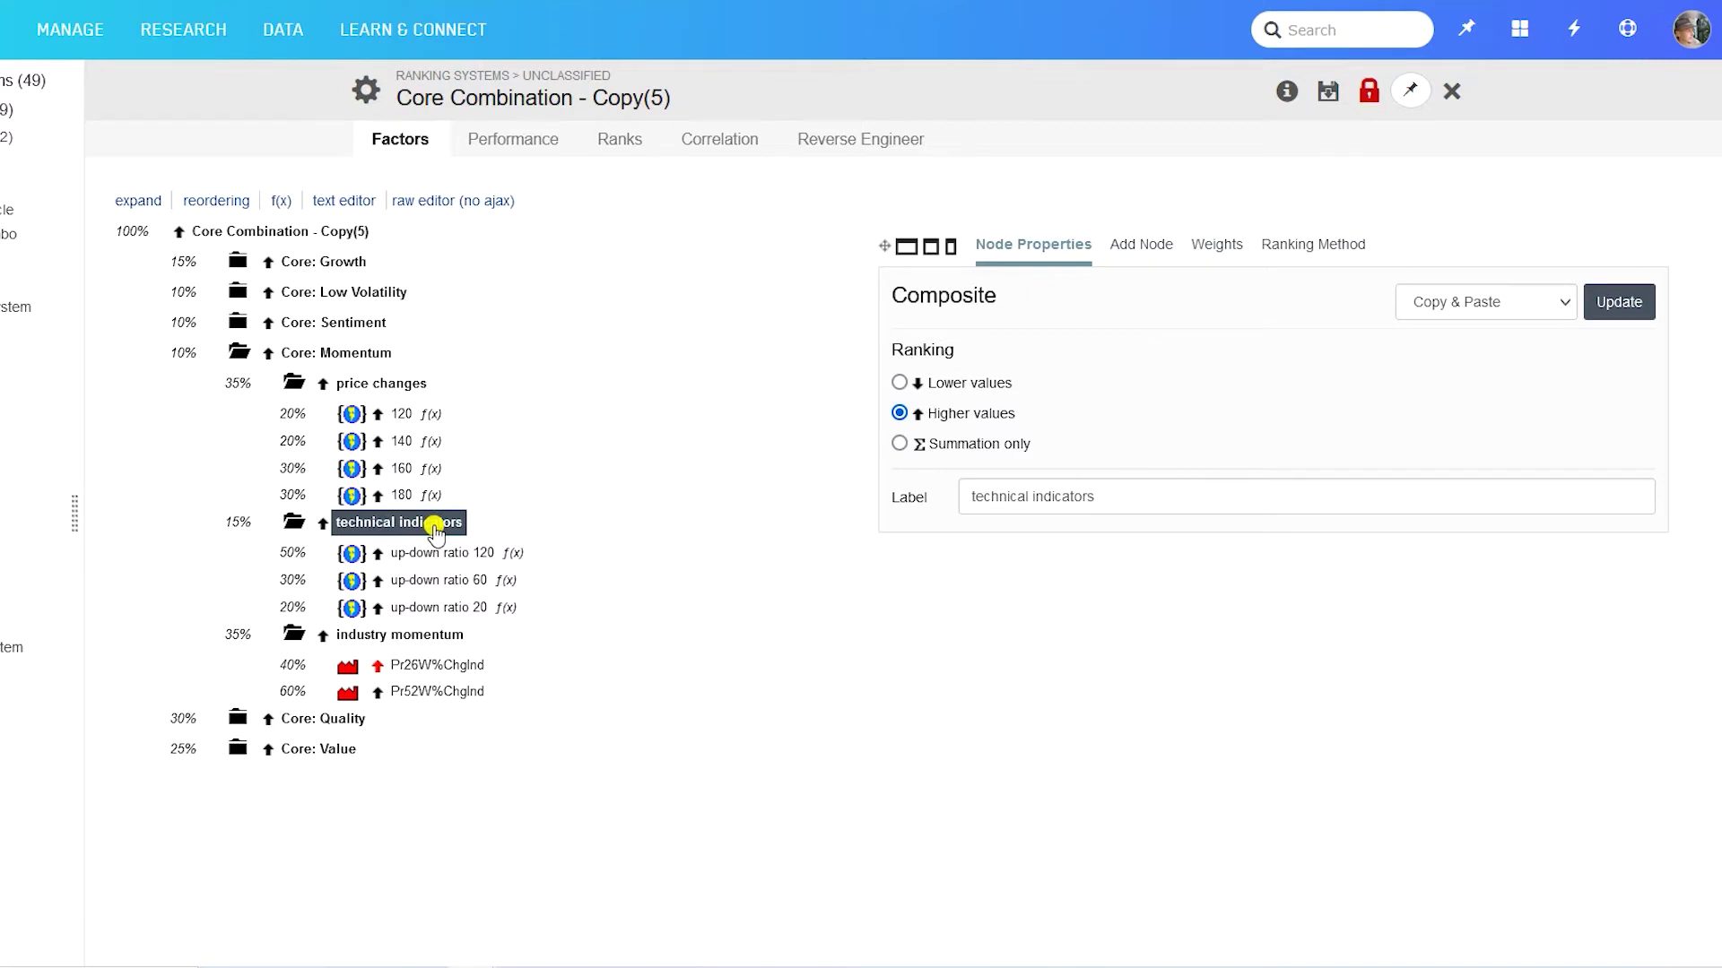
pyautogui.click(442, 614)
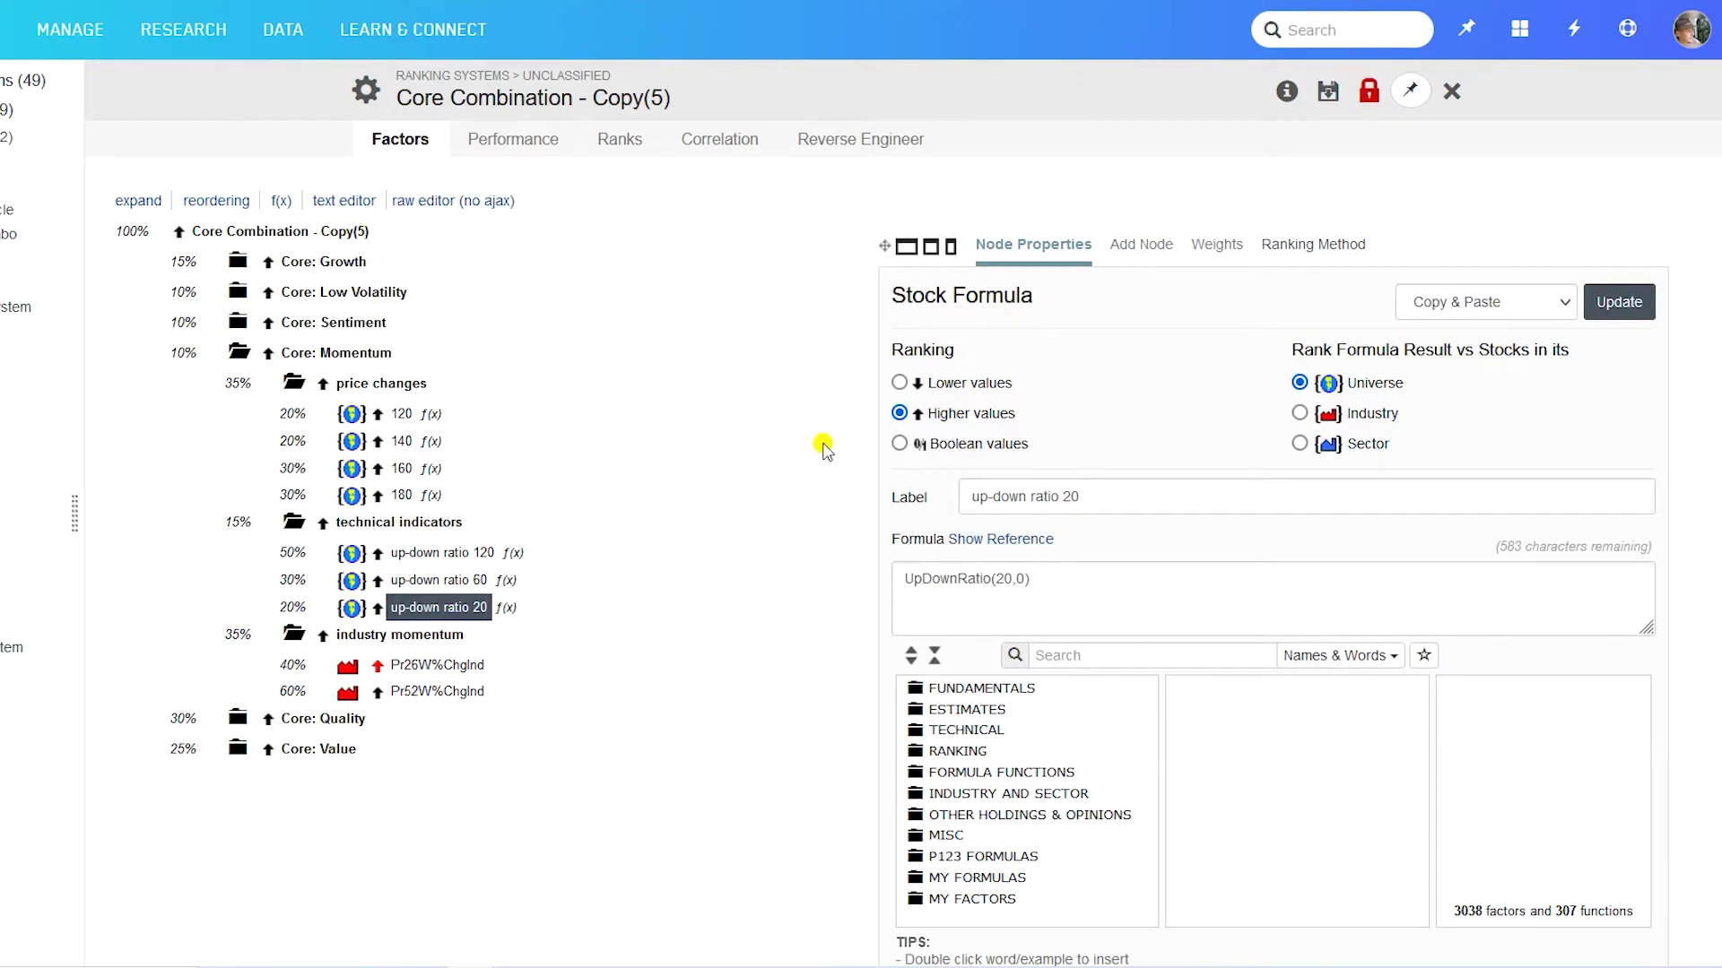
pyautogui.click(901, 383)
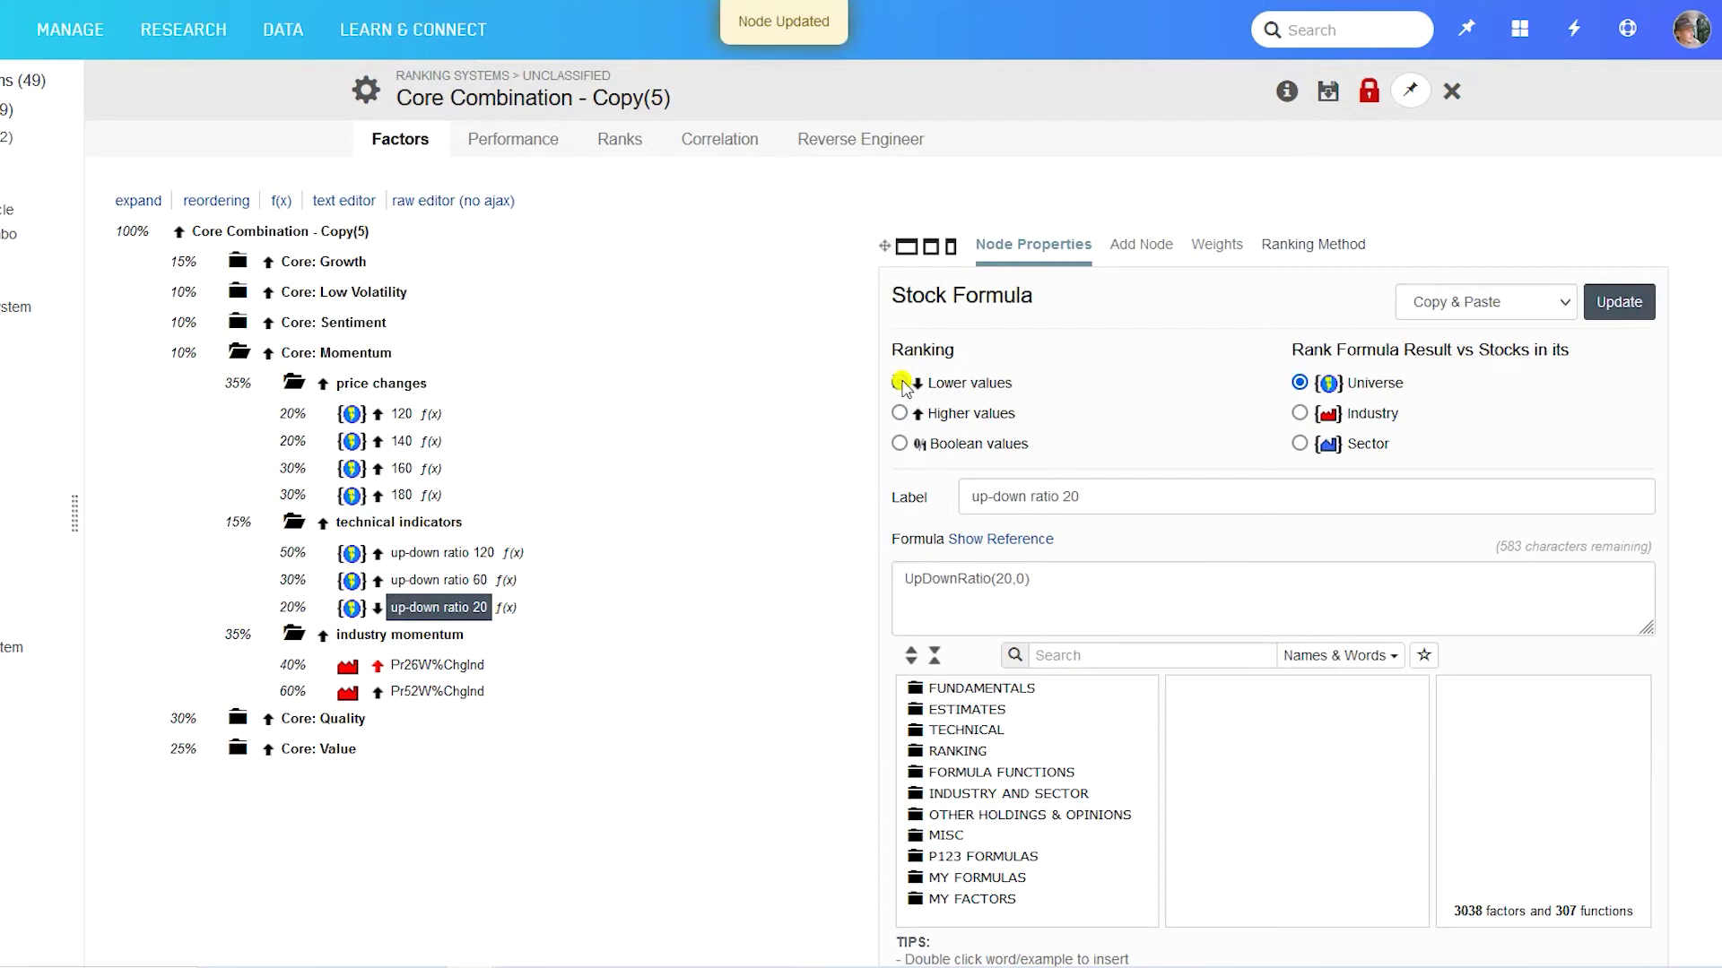
pyautogui.click(1601, 305)
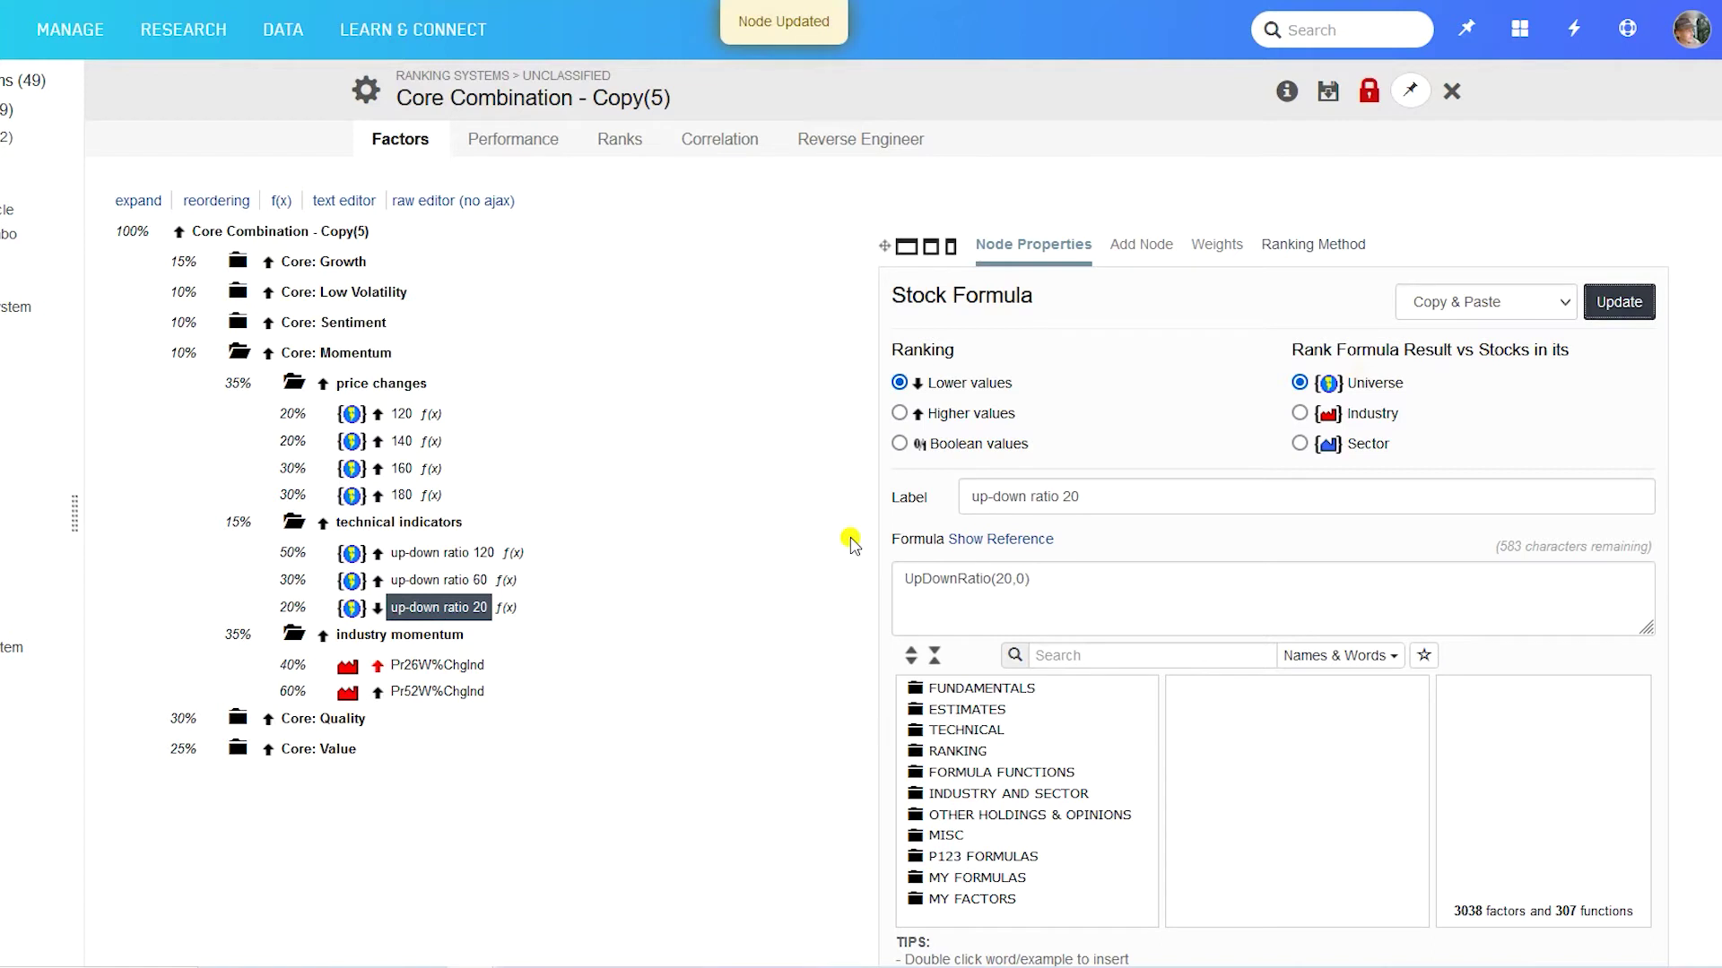
# - Cut the up-down ratio 60 factor out of the technical indicators group
pyautogui.click(470, 583)
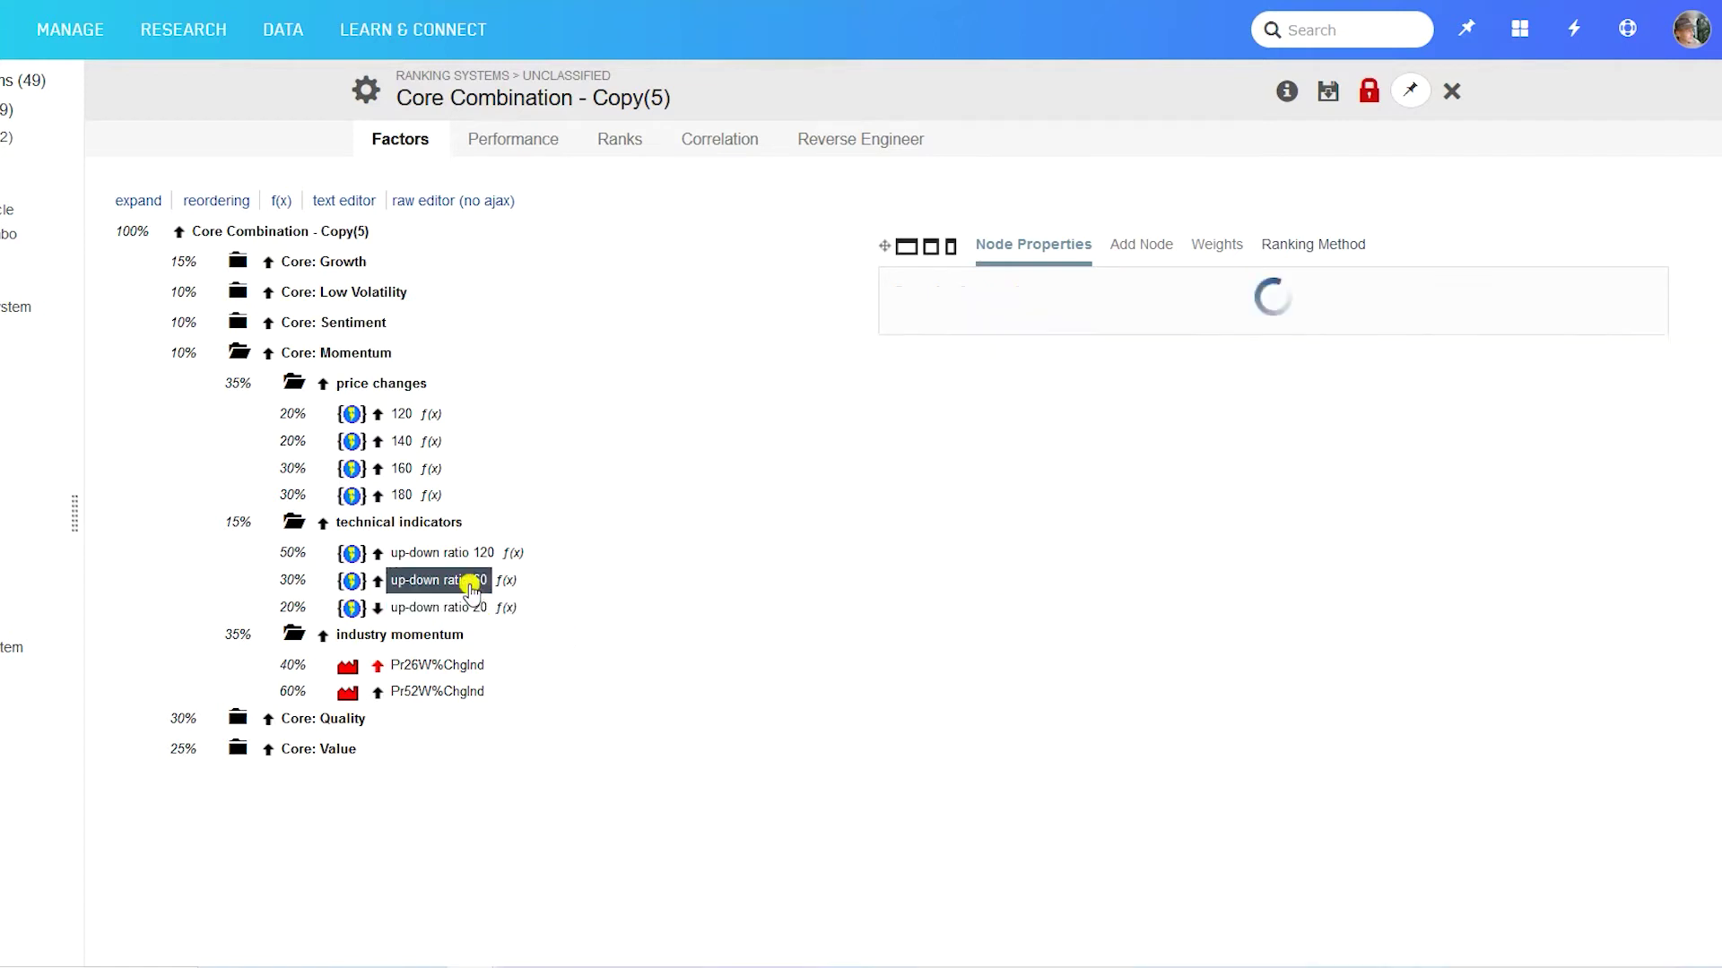
pyautogui.click(1533, 305)
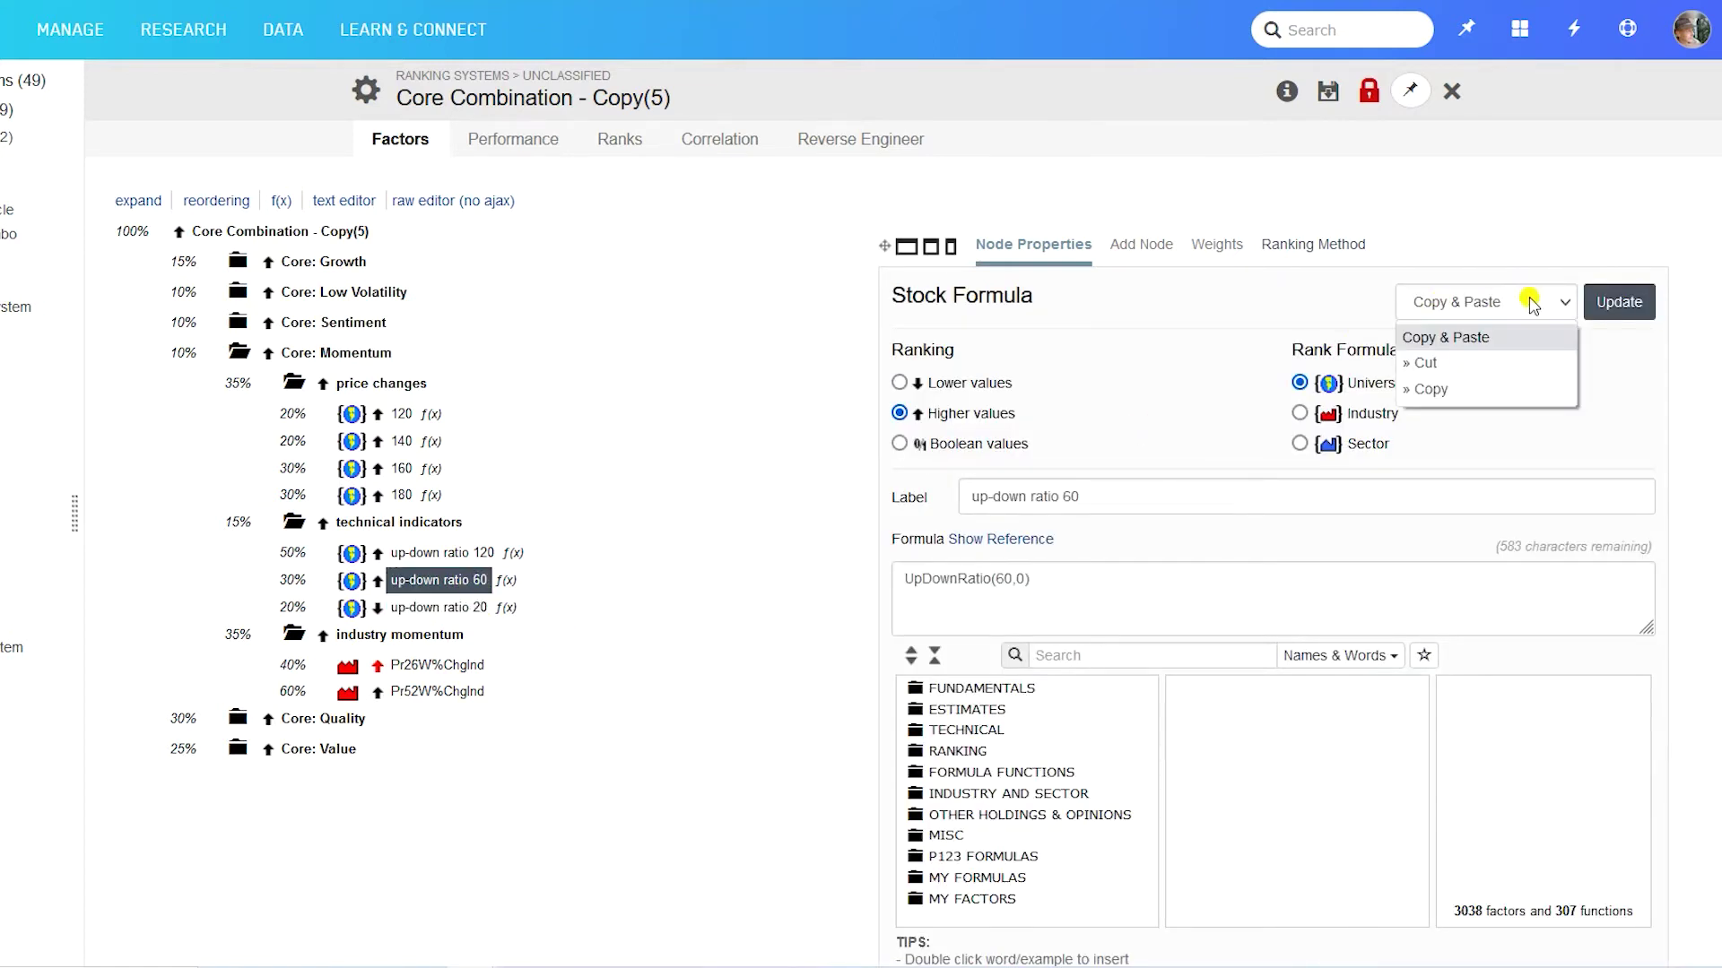
pyautogui.click(1413, 366)
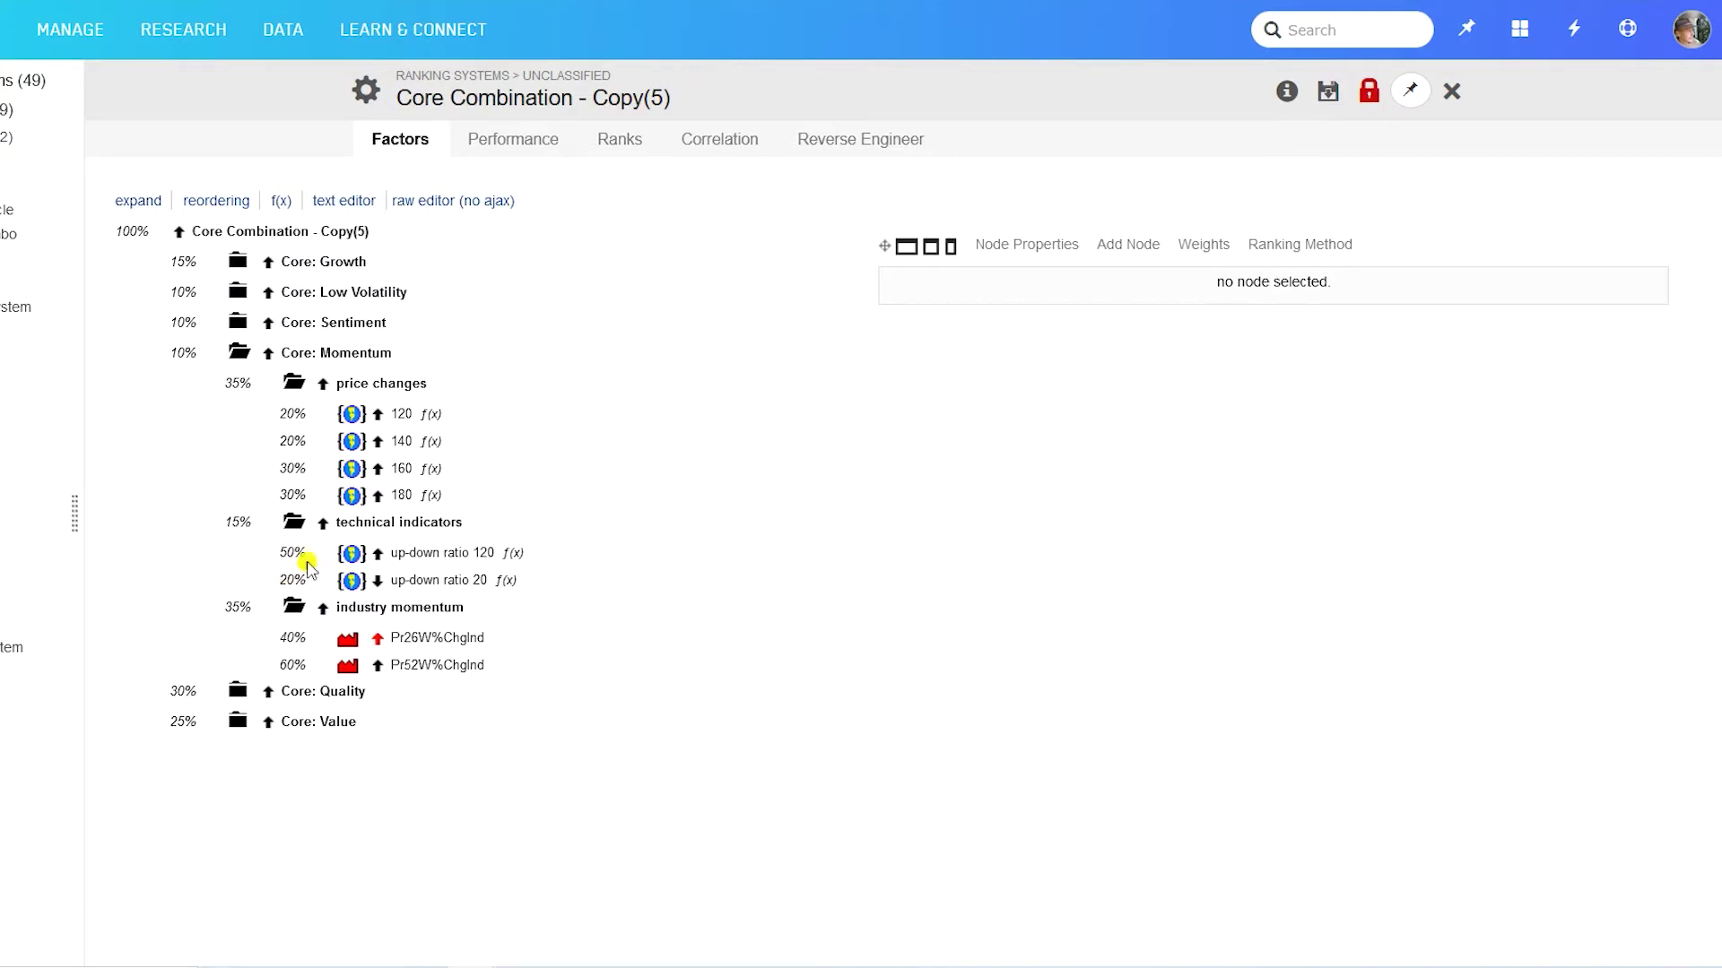
pyautogui.click(408, 523)
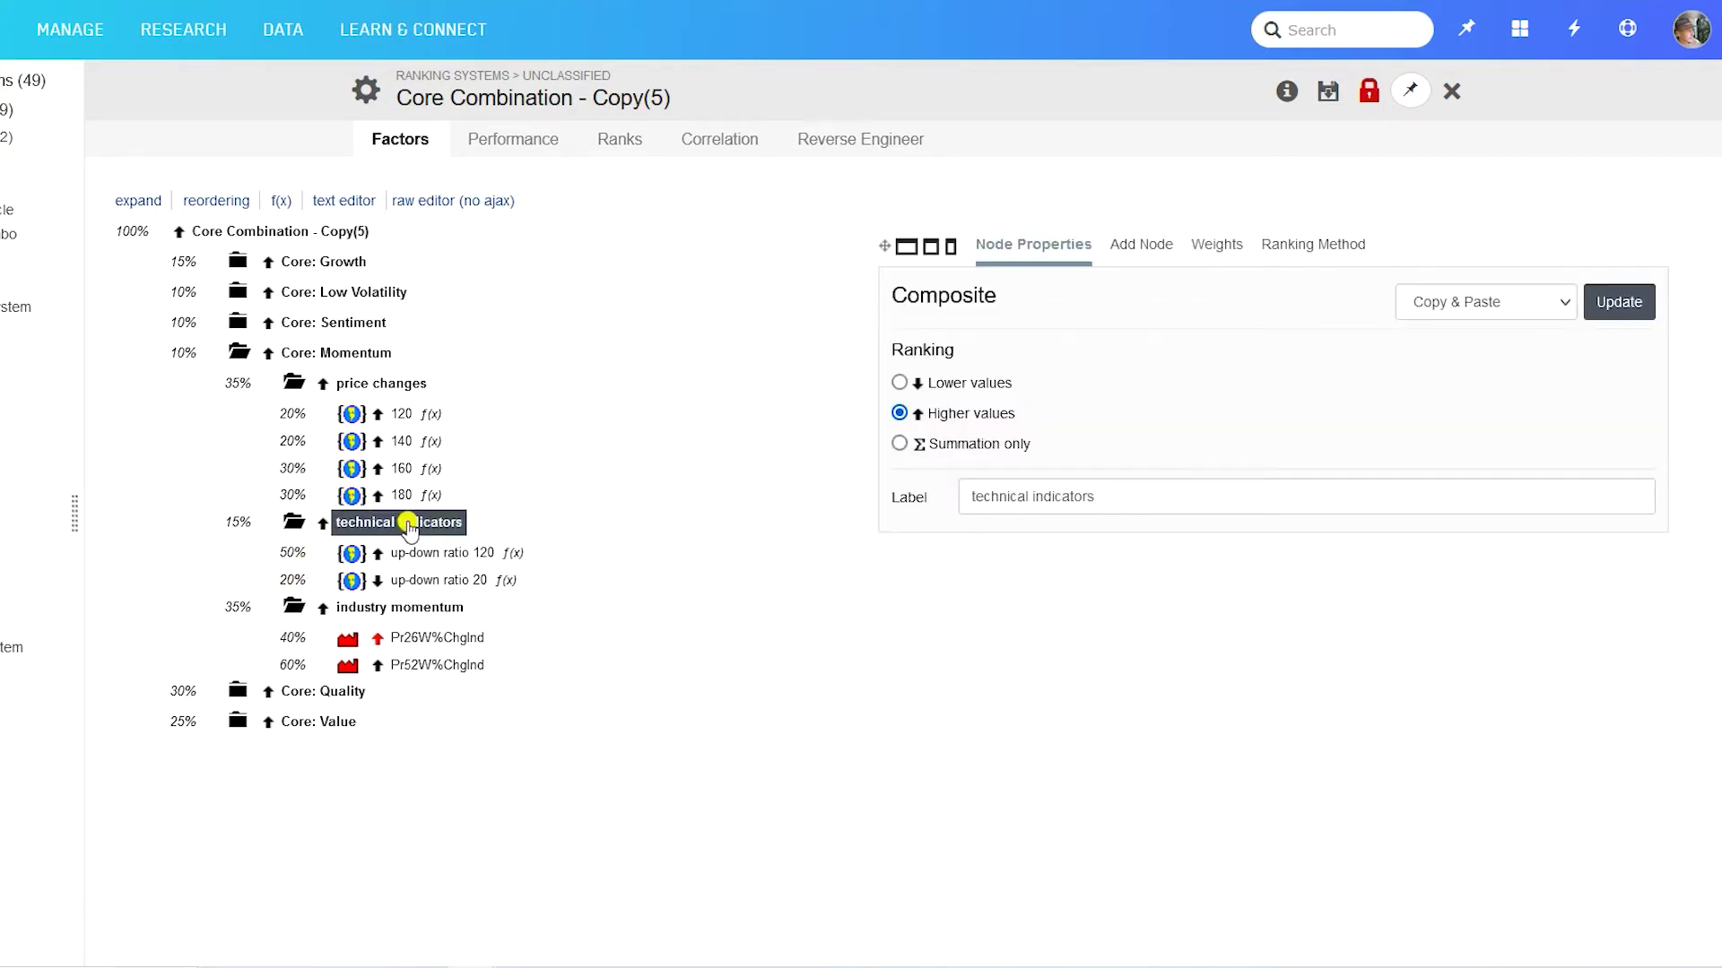
# - Normalize the technical indicators factor weights to 71.43% and 28.57%
pyautogui.click(1217, 244)
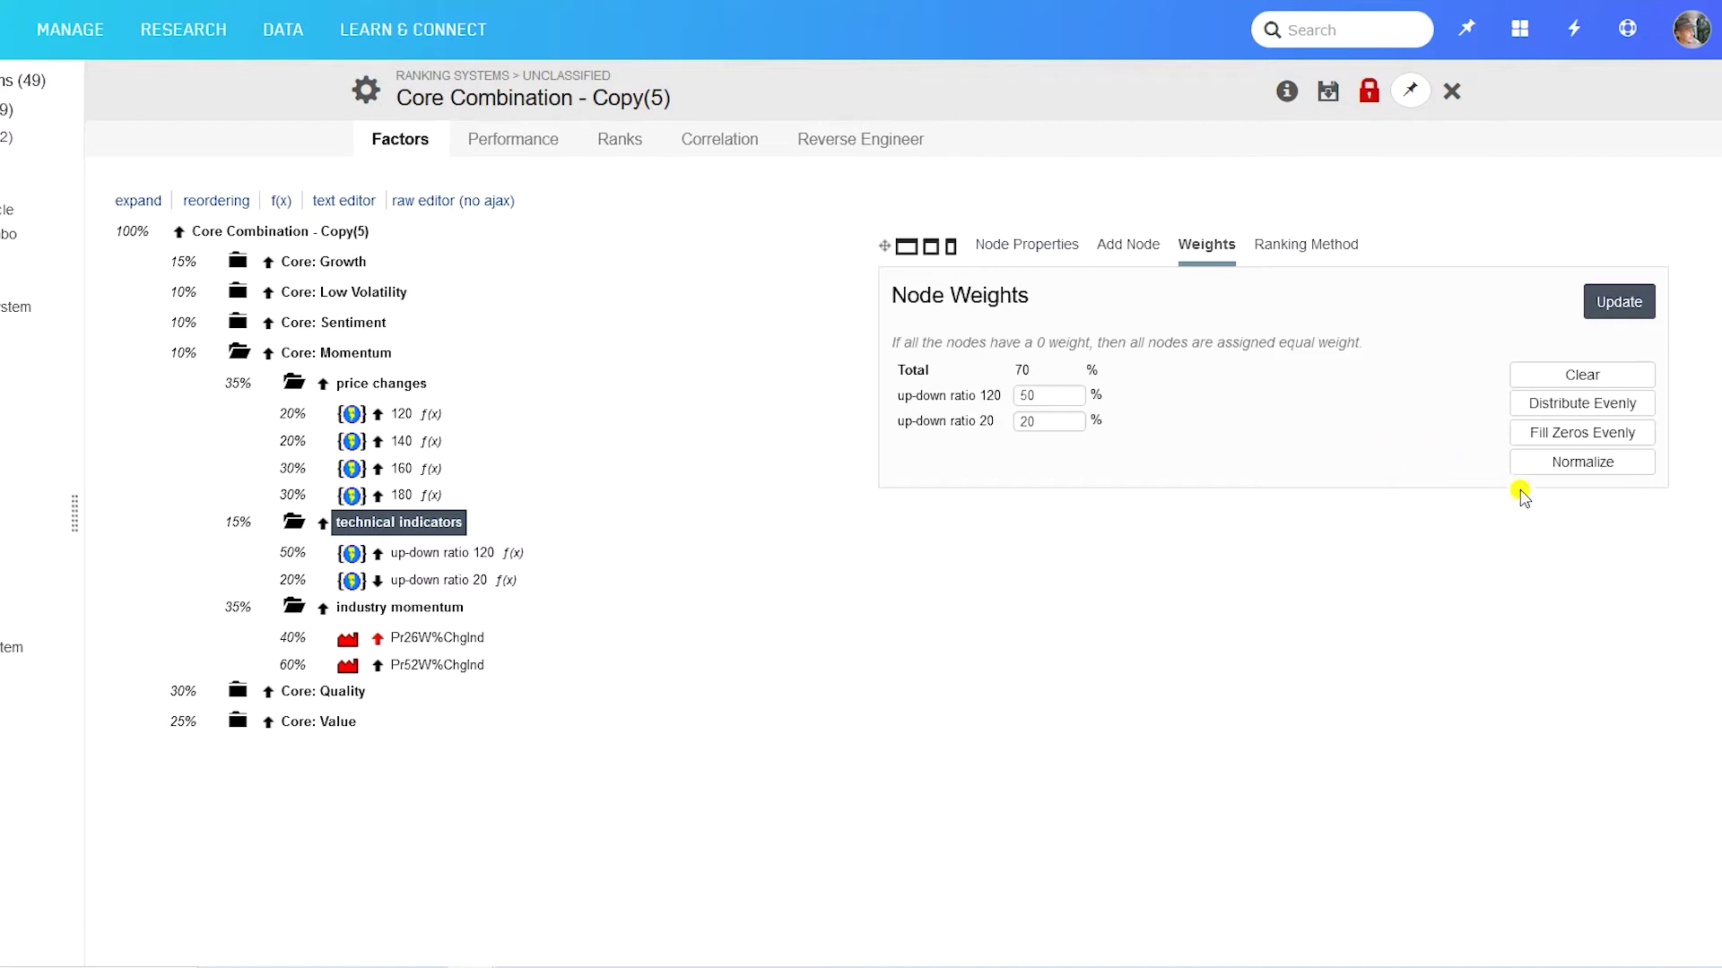
pyautogui.click(1561, 481)
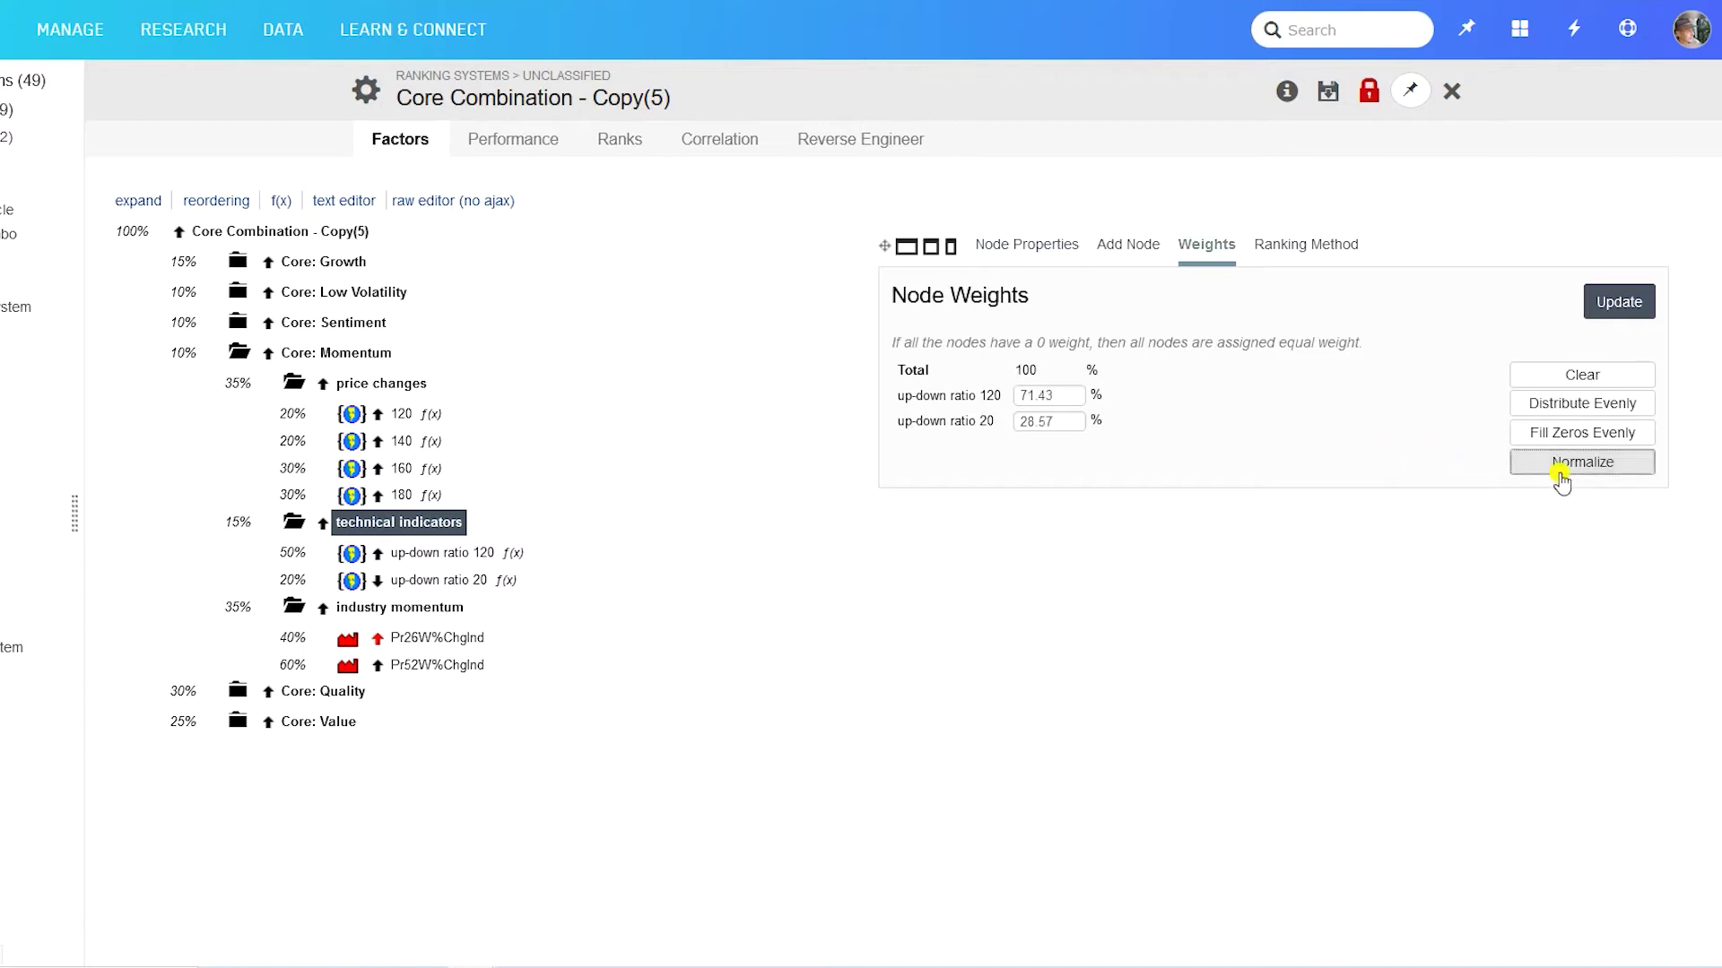
pyautogui.click(1614, 314)
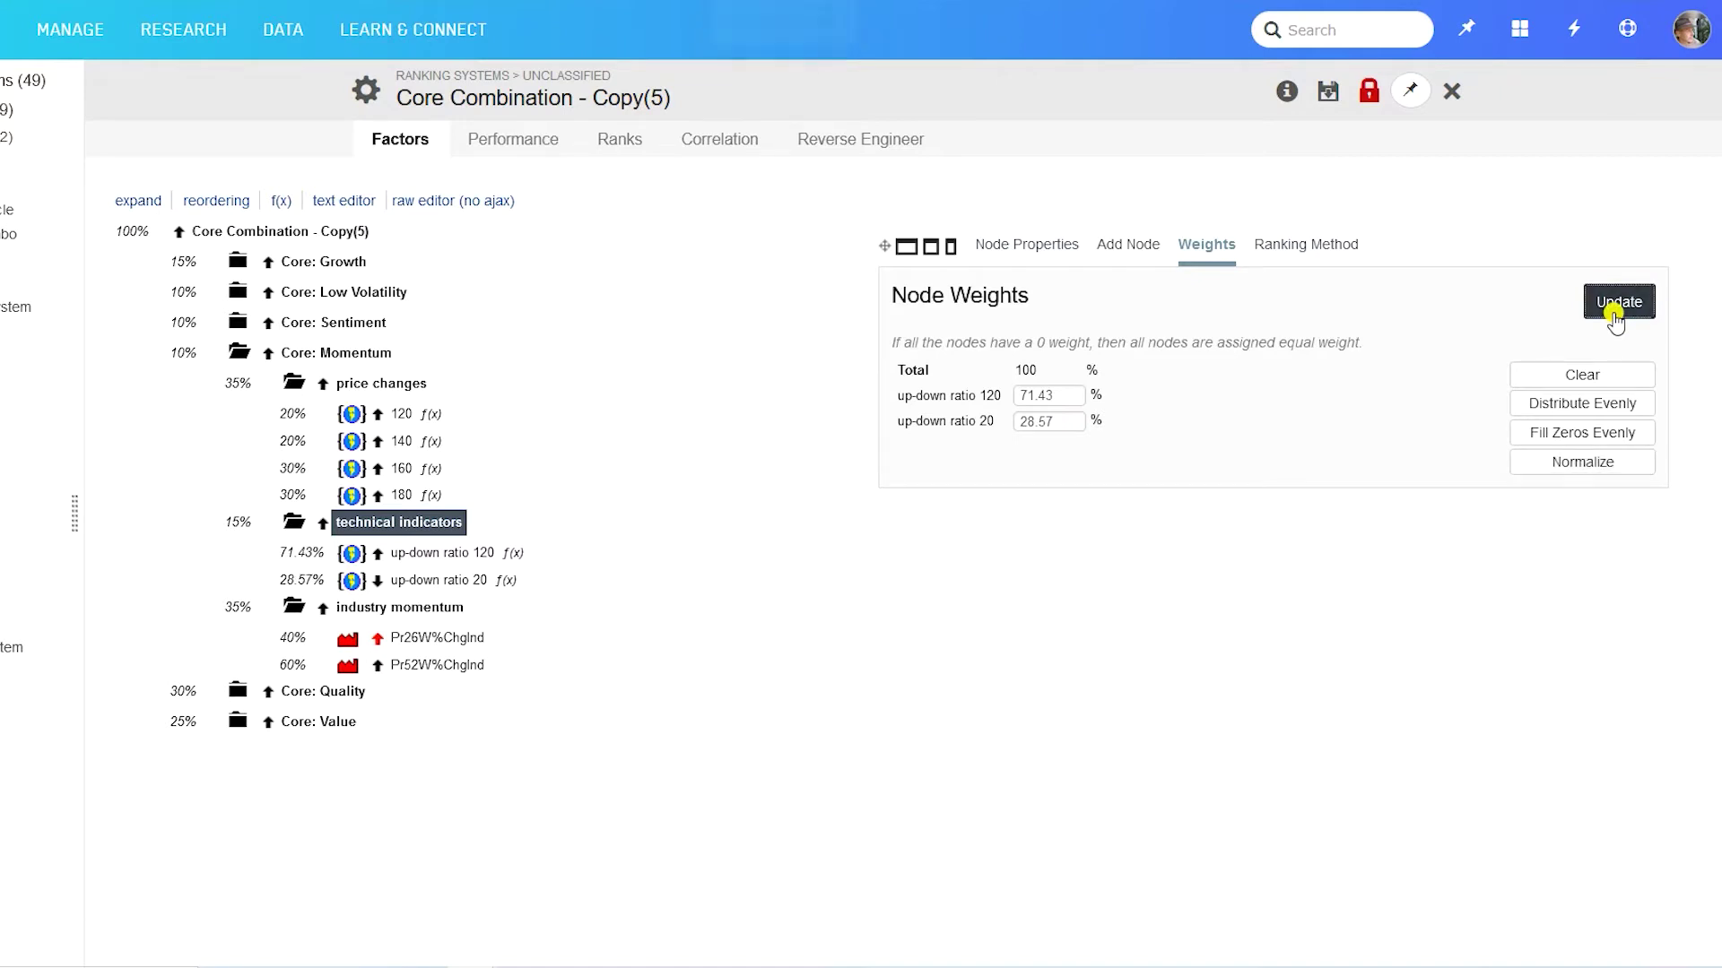
# - Normalize Core: Momentum's group weights to 41.18%, 17.65%, 41.18% and save the system
pyautogui.click(366, 354)
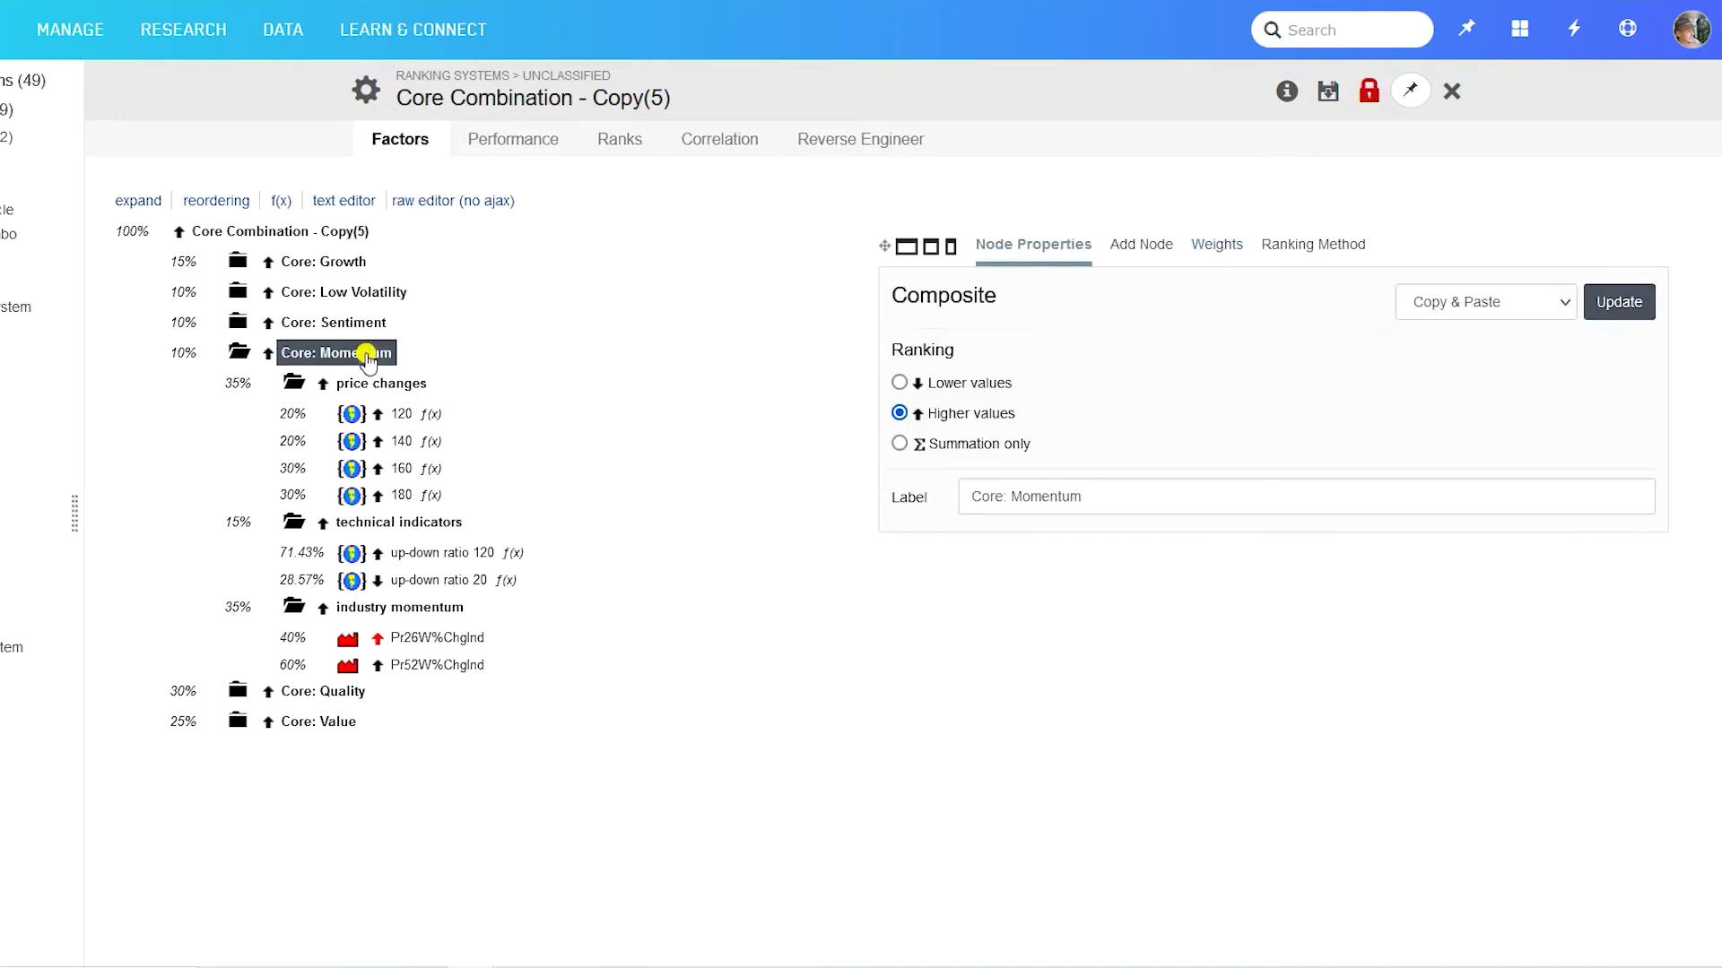
pyautogui.click(1202, 255)
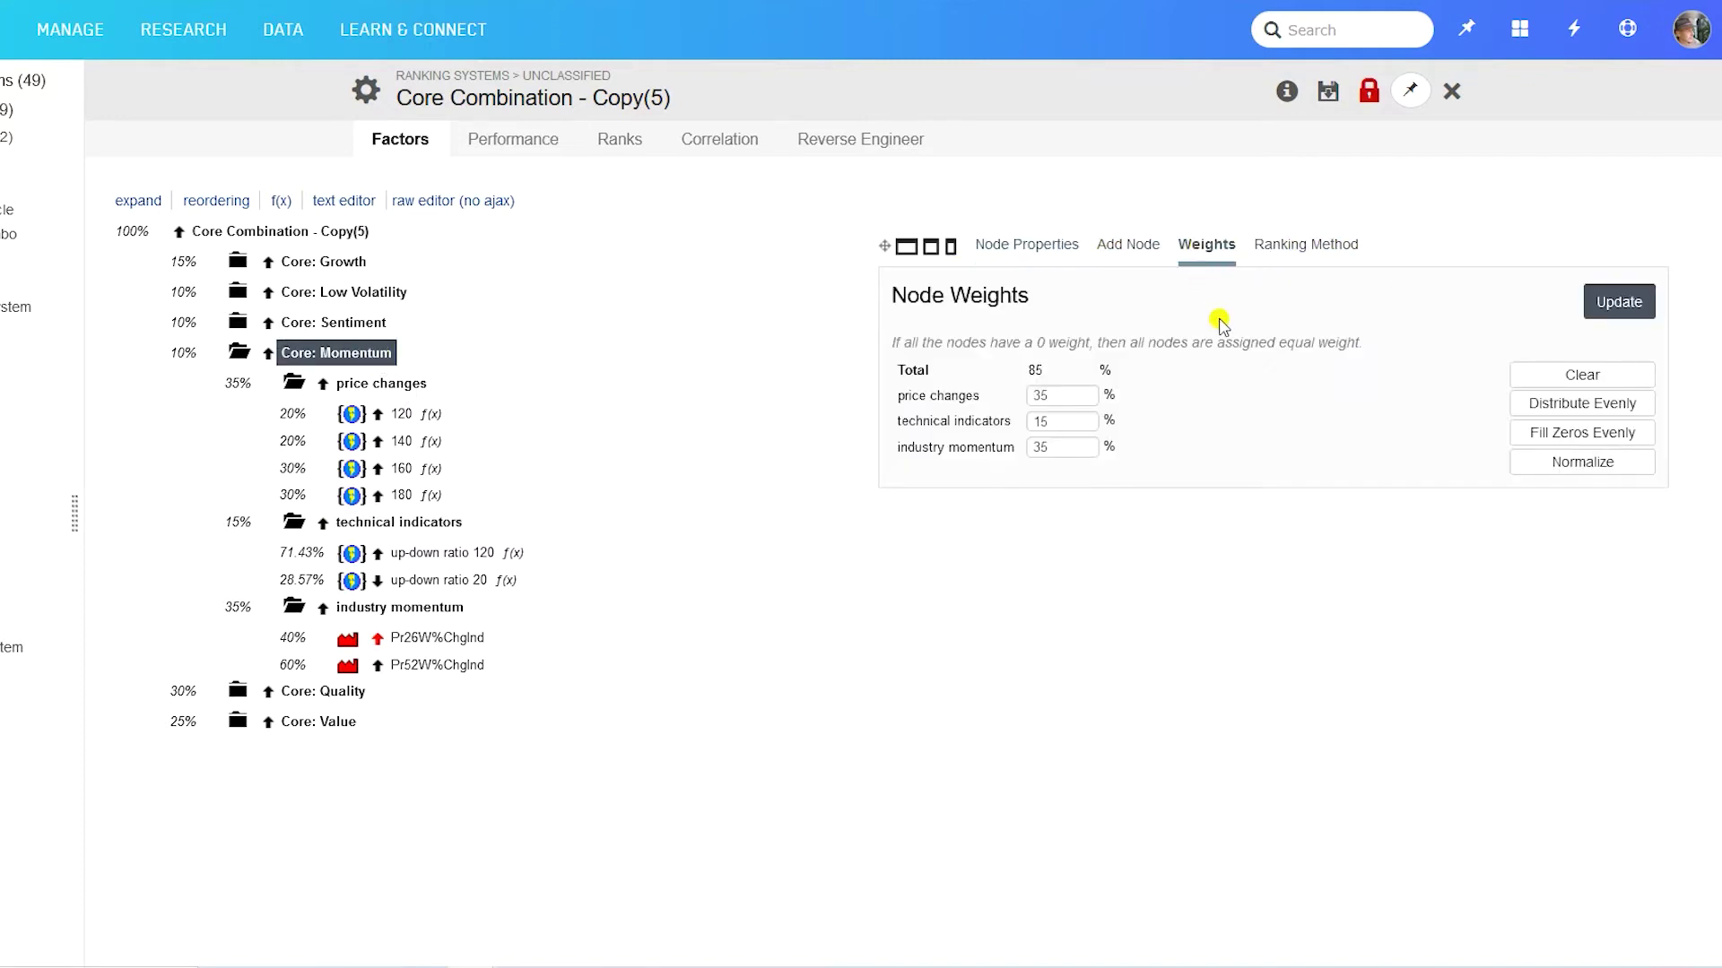
pyautogui.click(1564, 477)
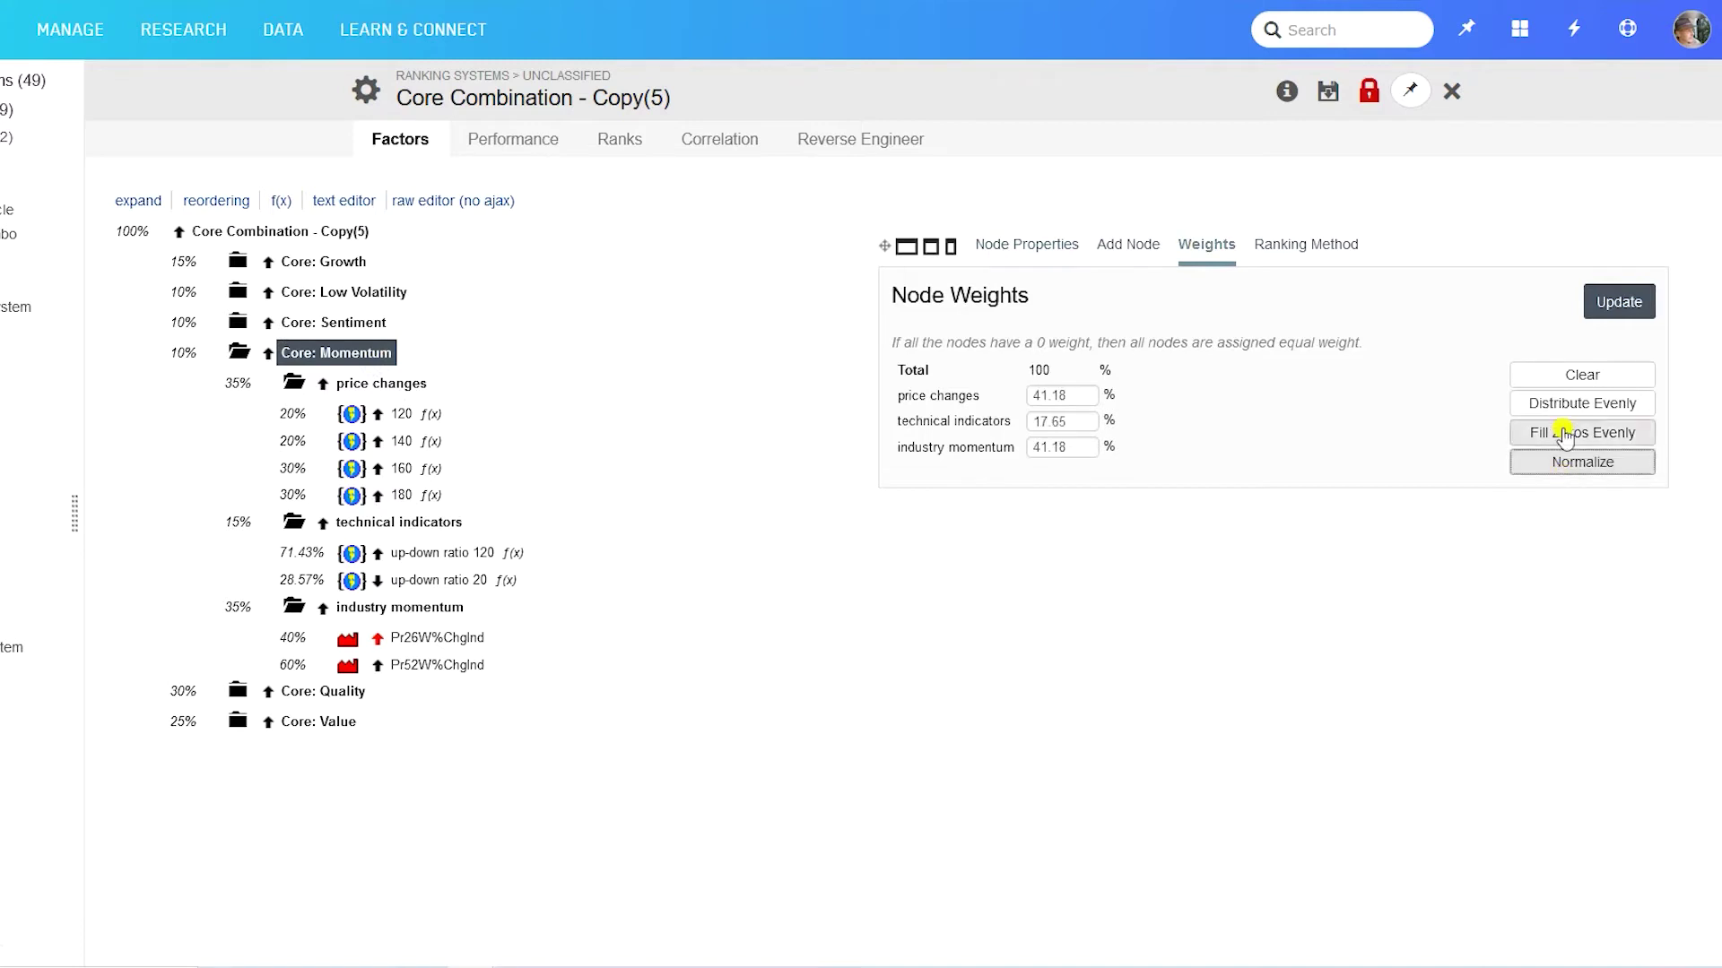
pyautogui.click(1625, 300)
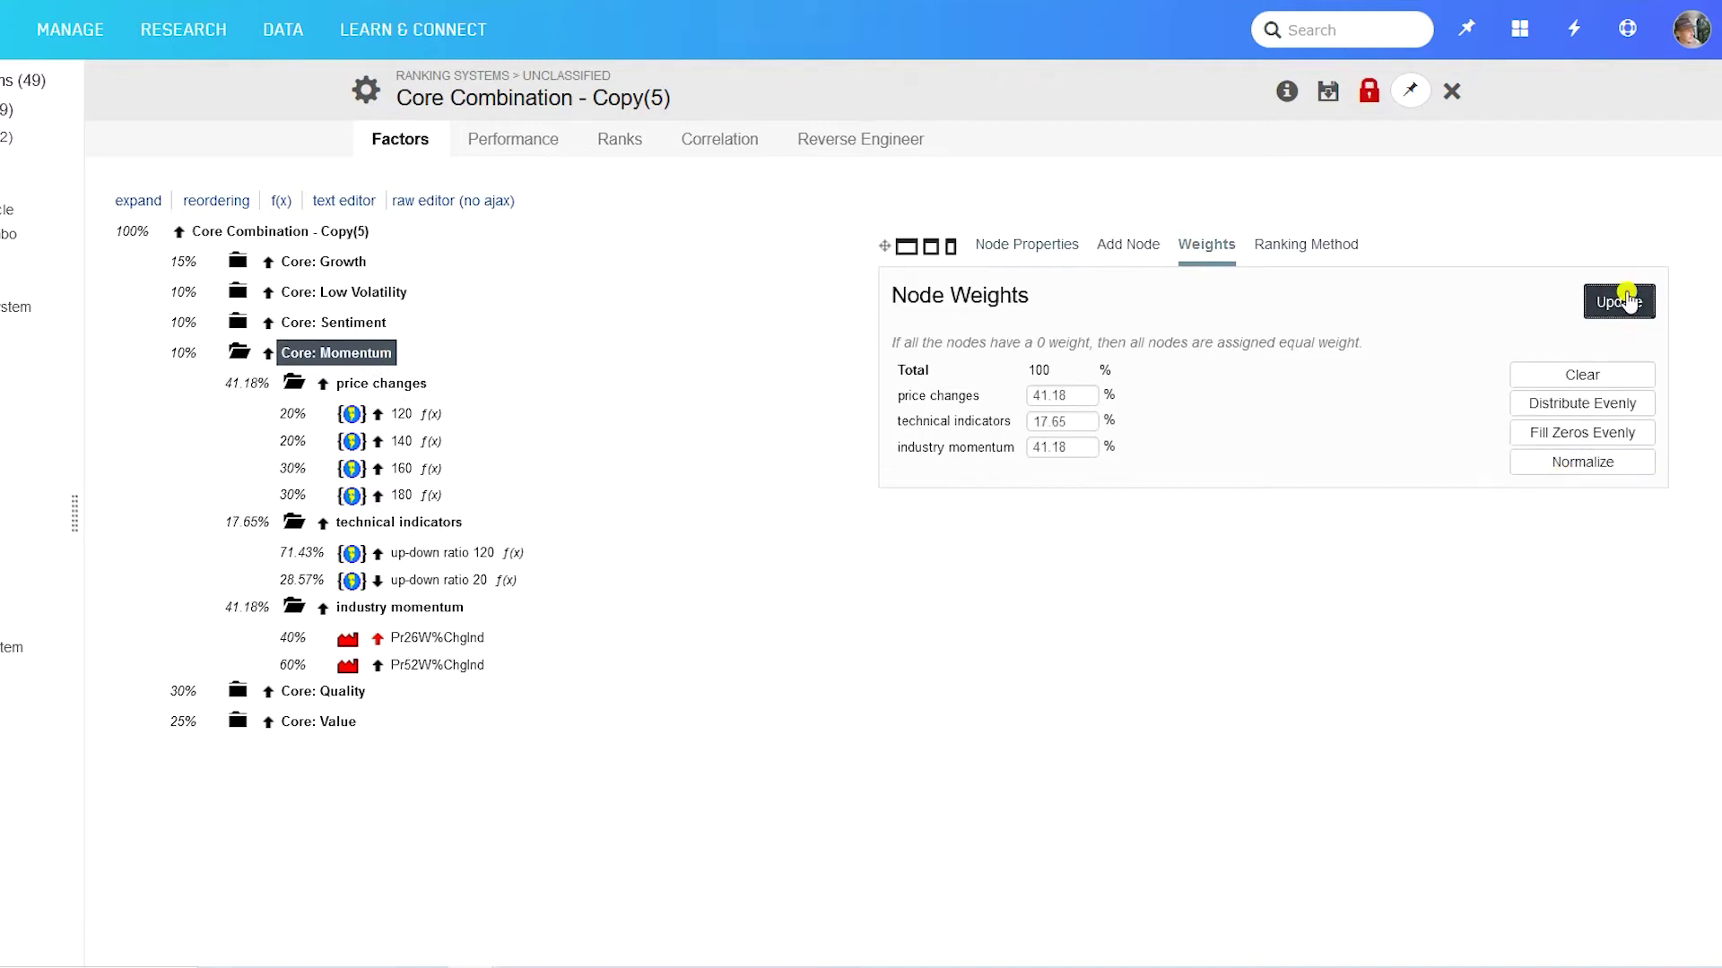
pyautogui.click(1329, 92)
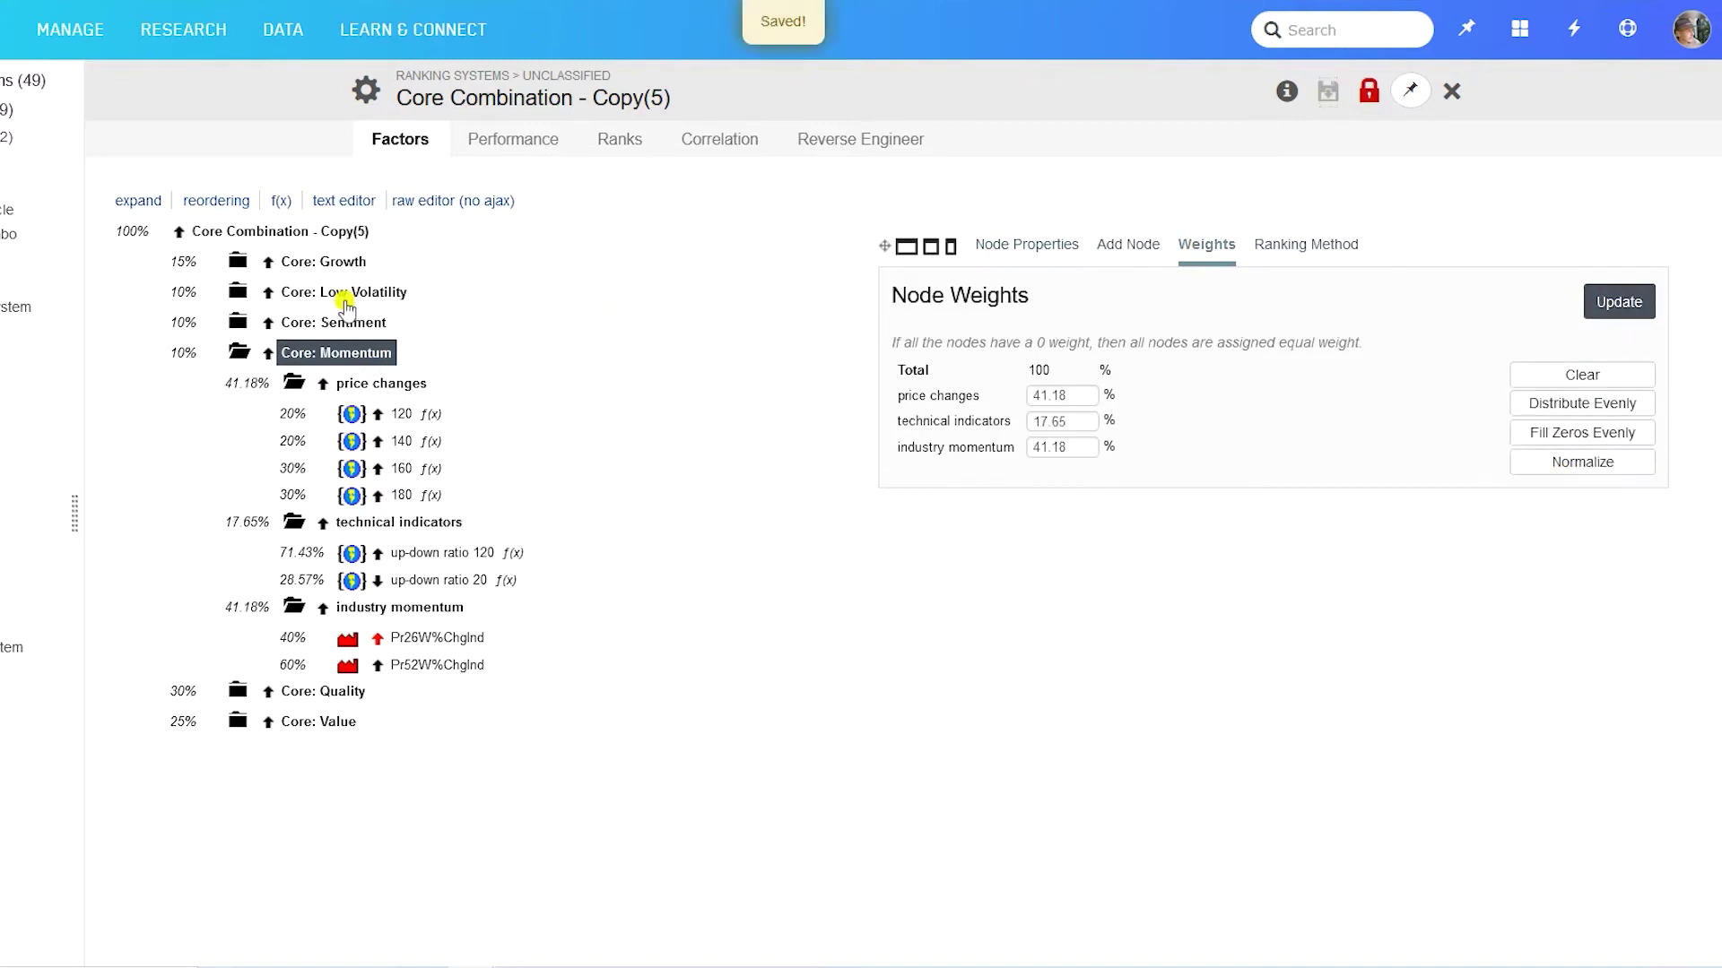
# - Add a composite node labelled 'Size' directly under the root of the ranking system
pyautogui.click(275, 233)
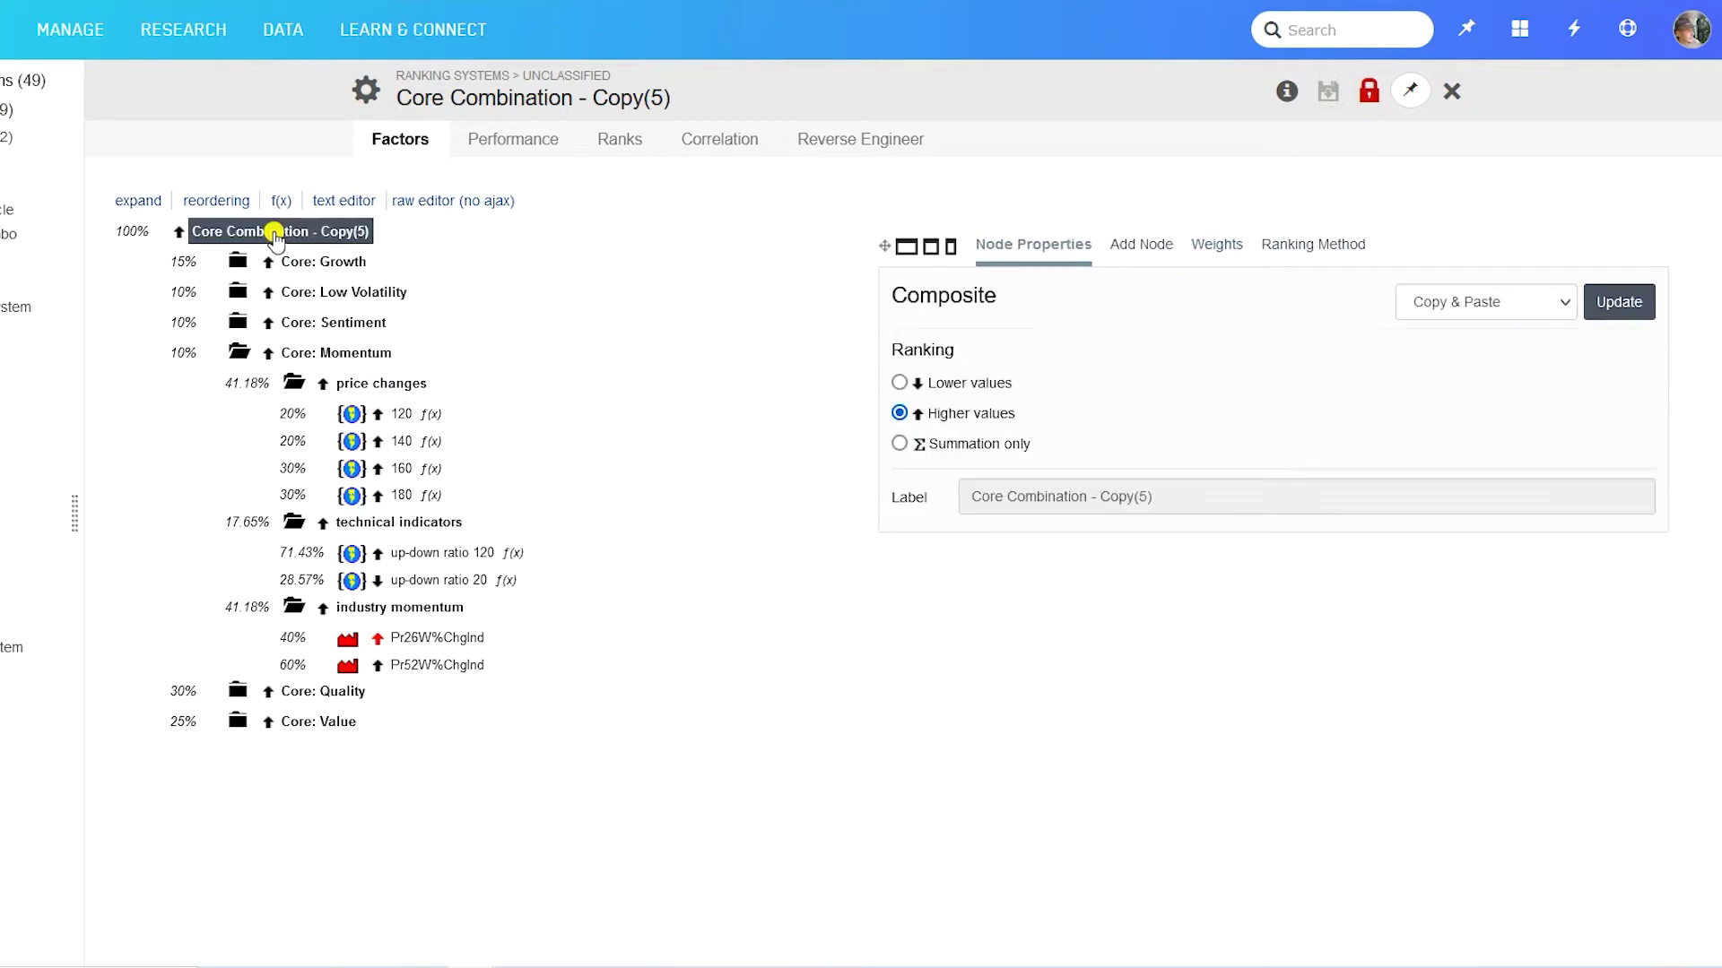
pyautogui.click(1153, 249)
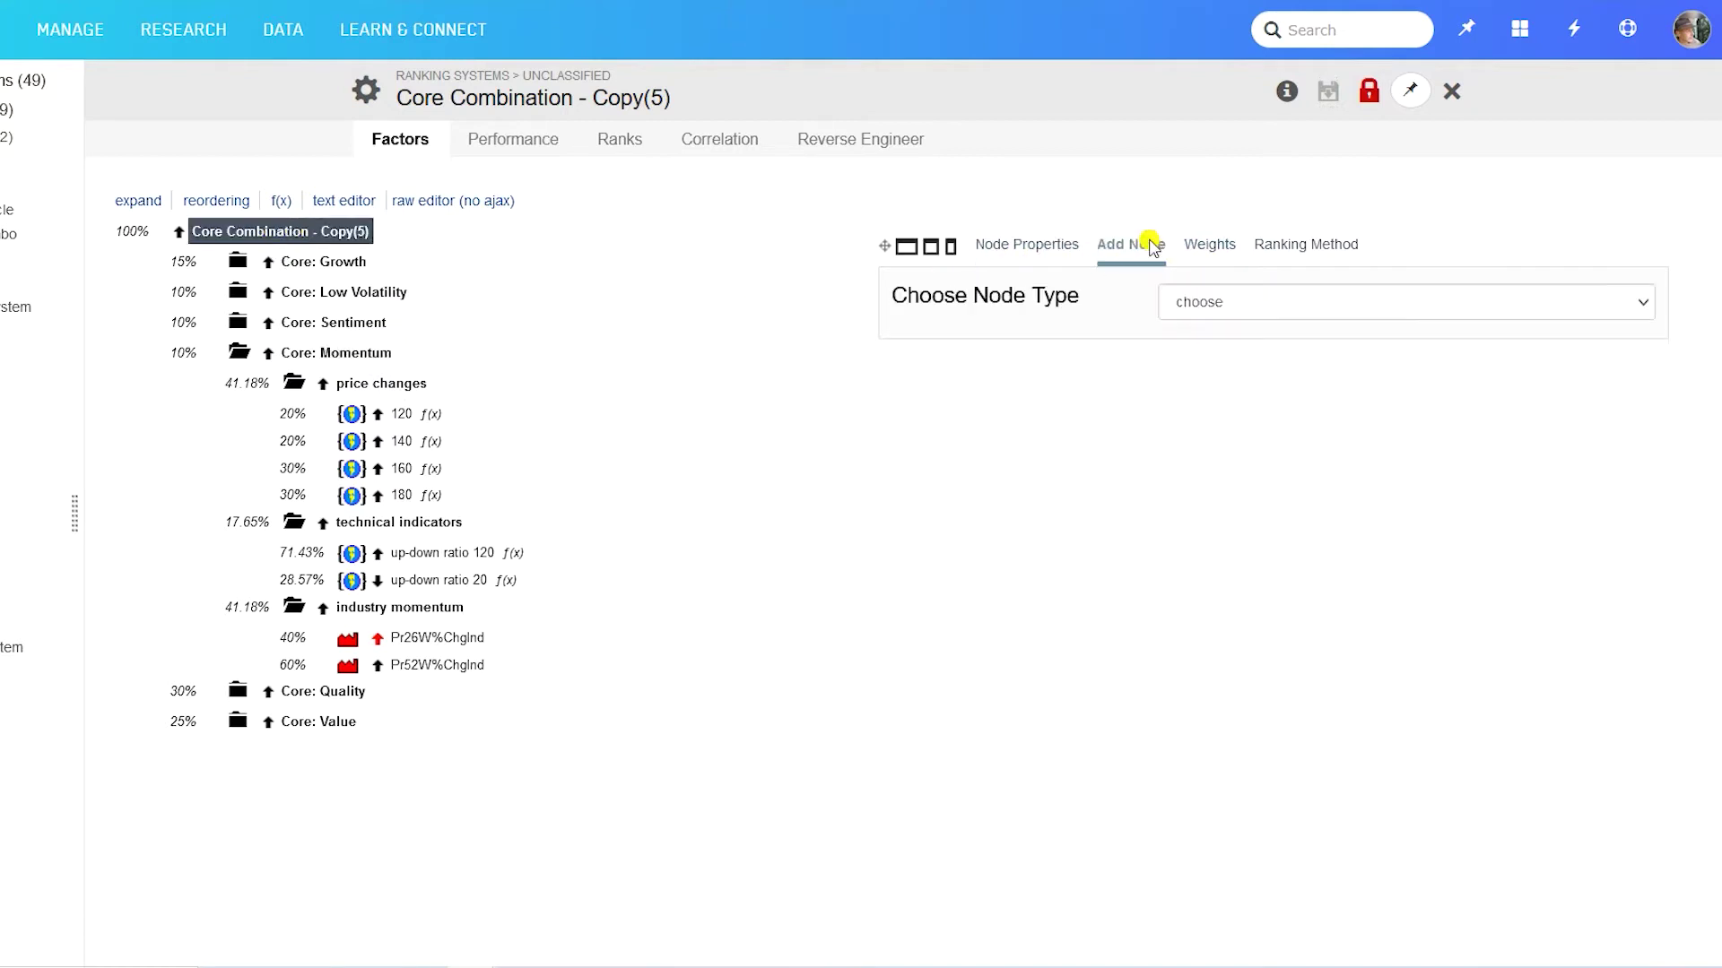
pyautogui.click(1235, 309)
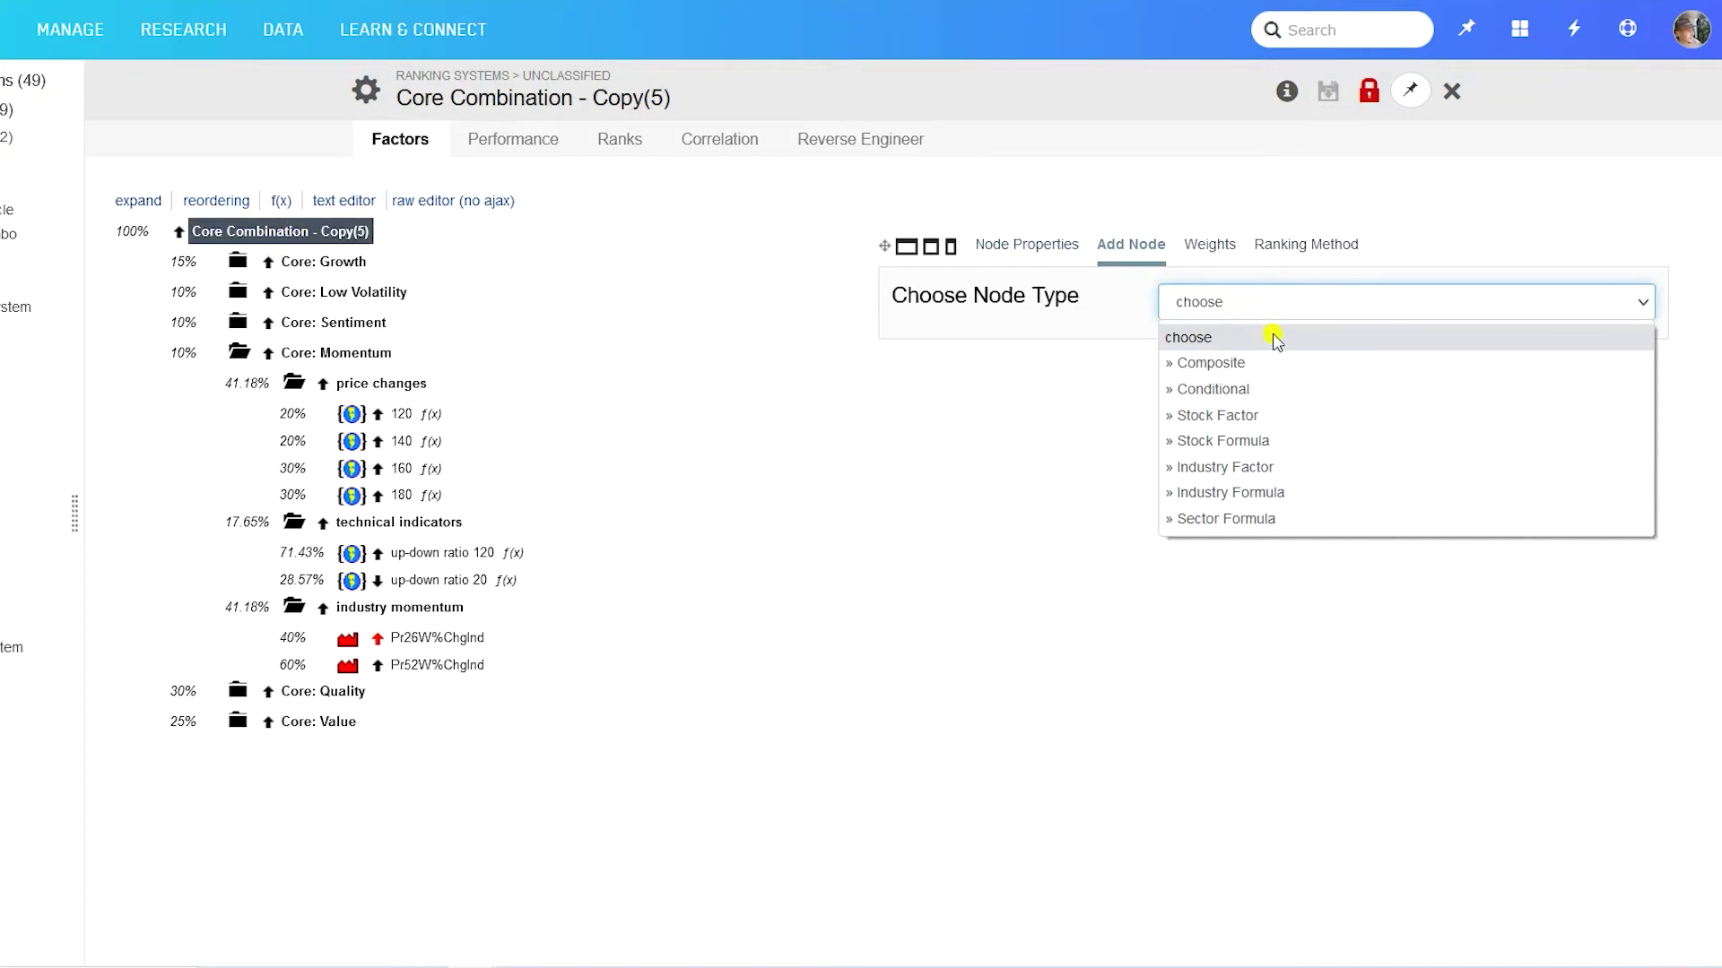
pyautogui.click(1234, 366)
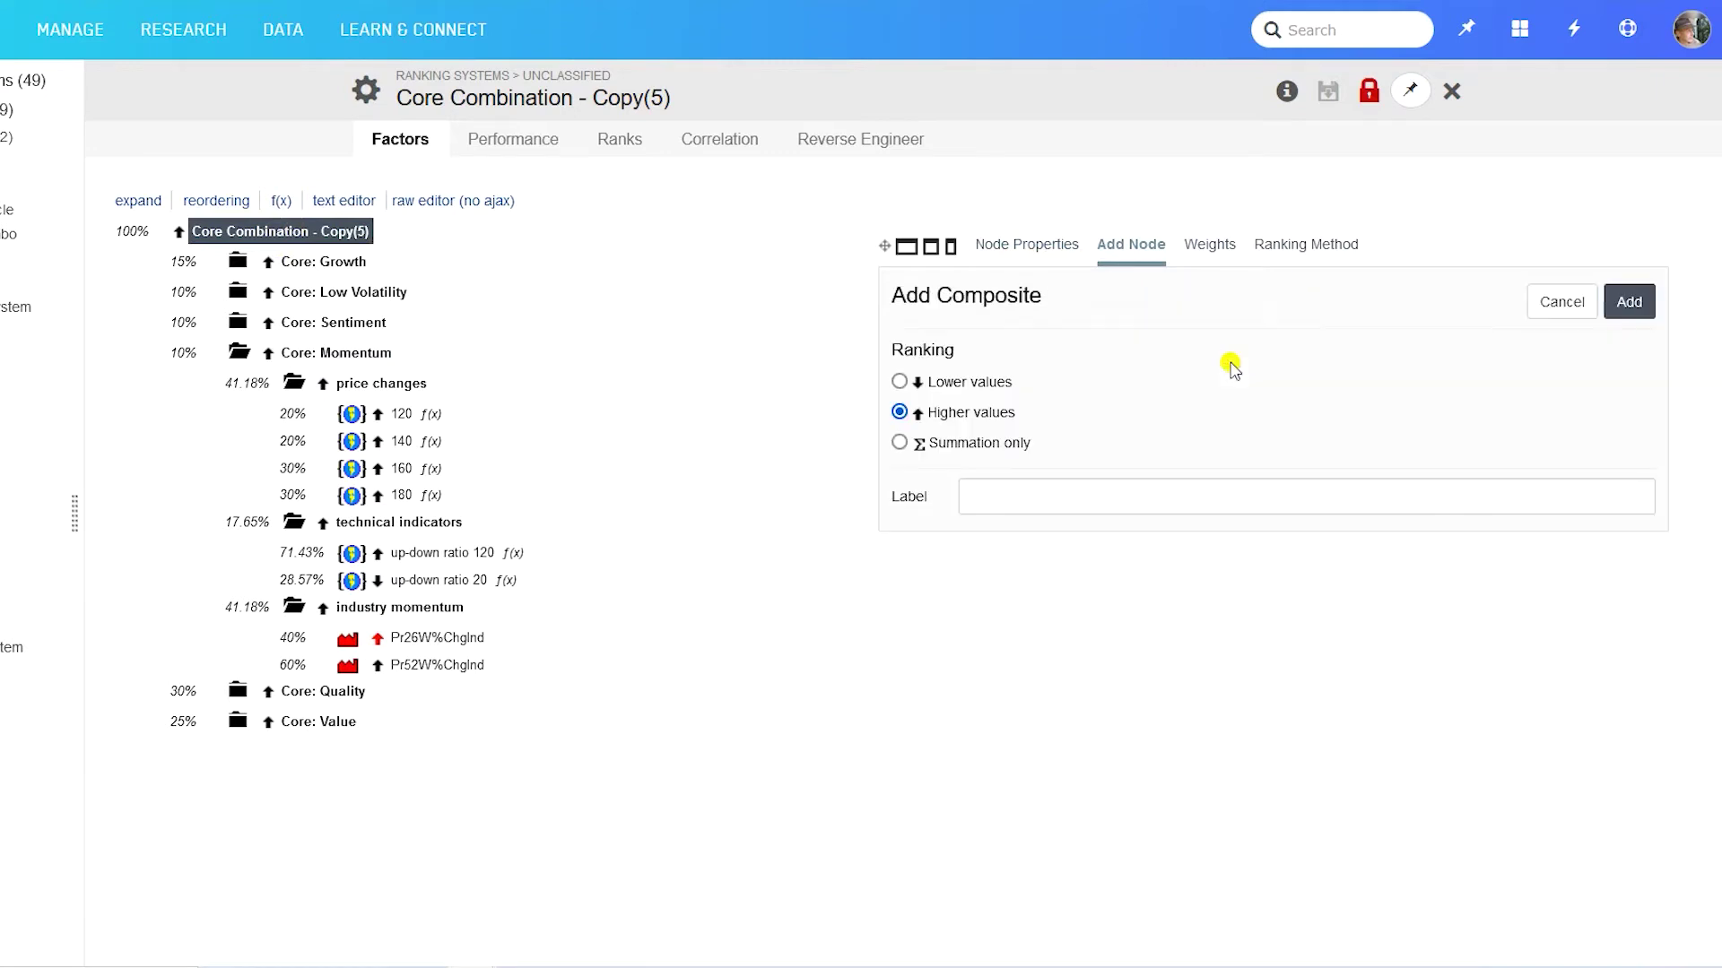
pyautogui.click(1072, 499)
pyautogui.write('Si')
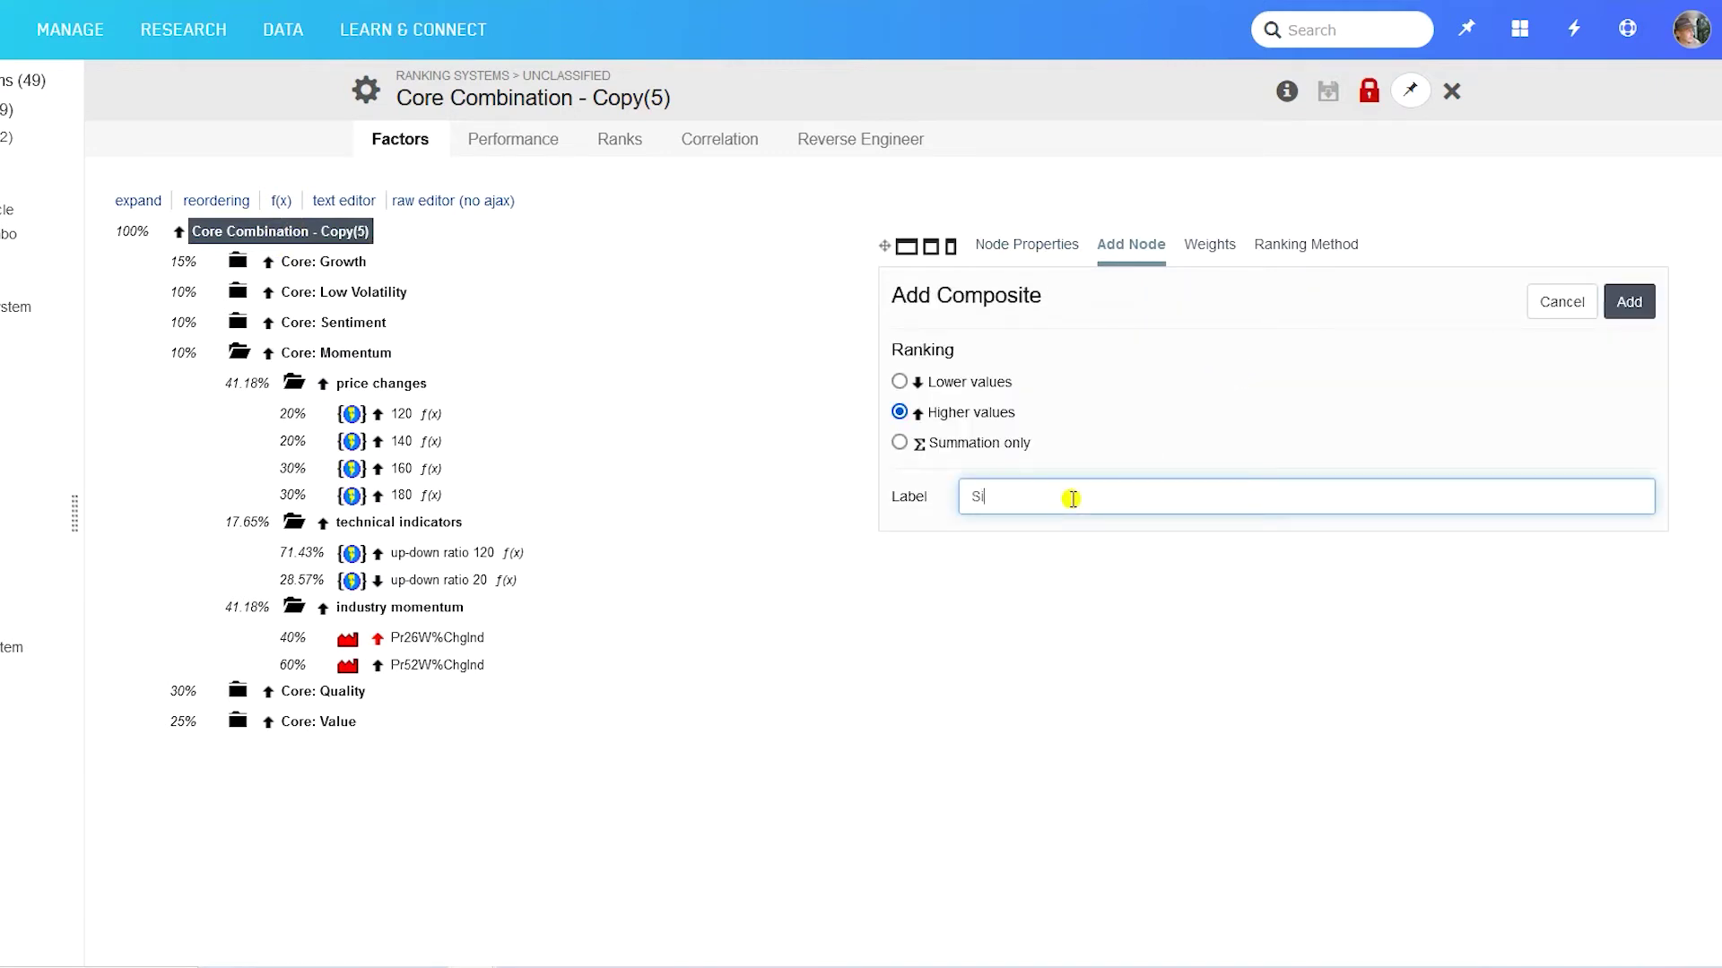
pyautogui.write('ze')
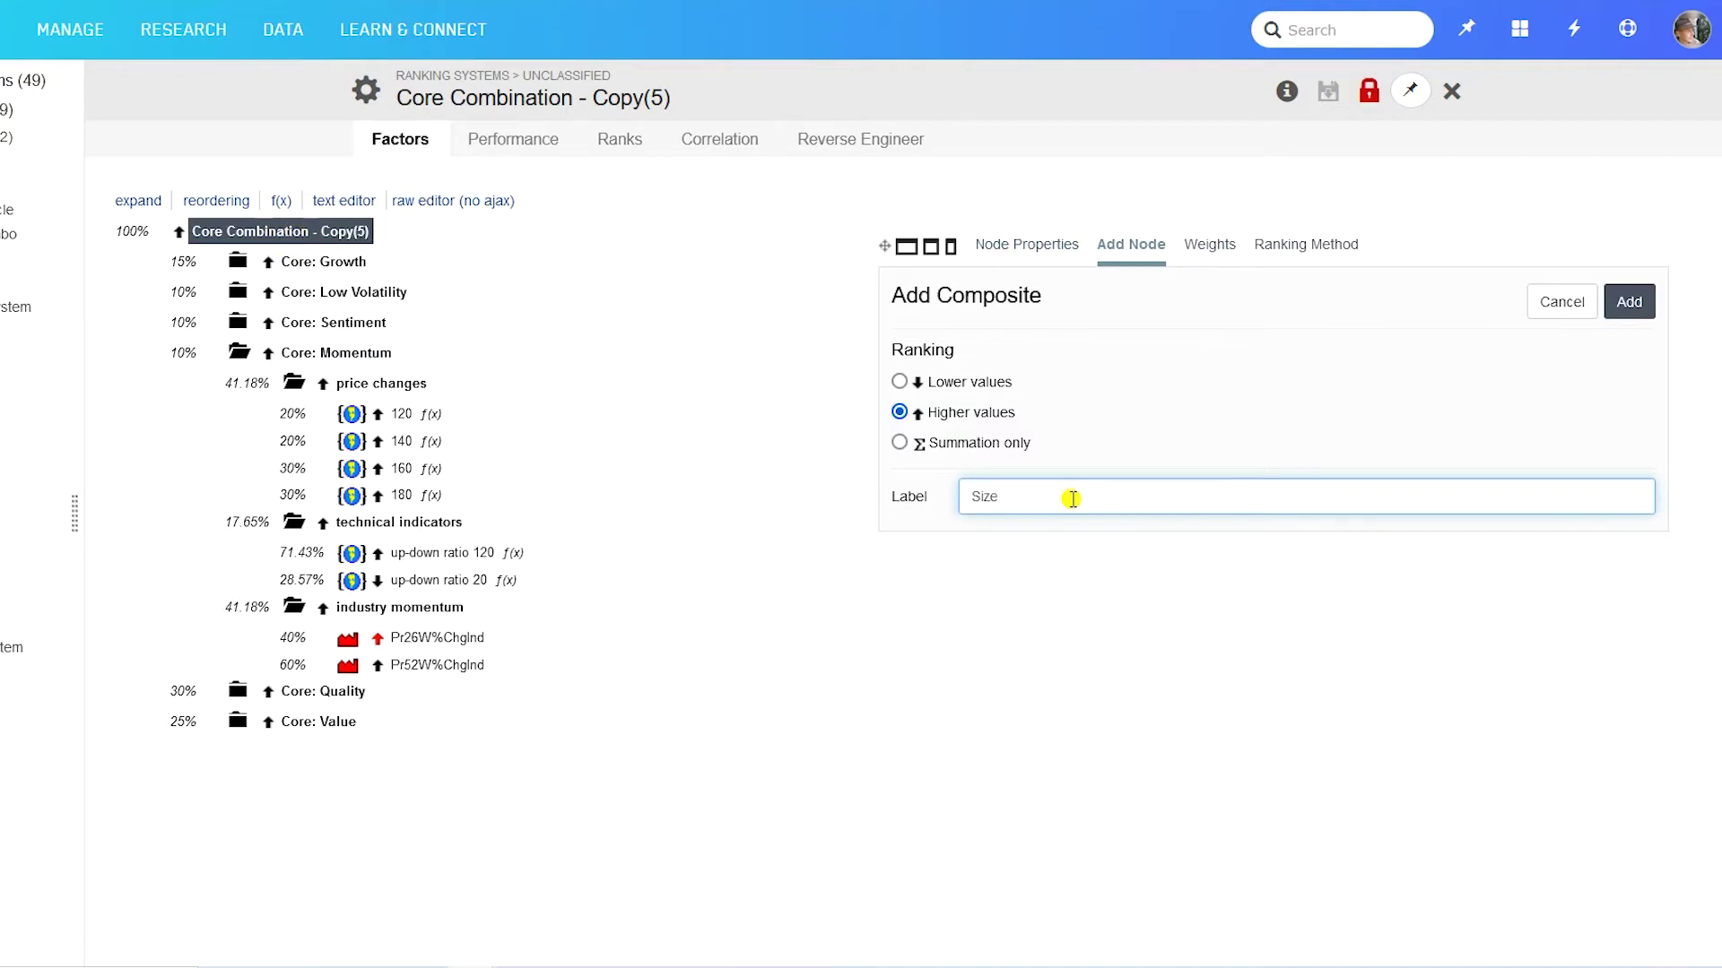
pyautogui.click(1636, 305)
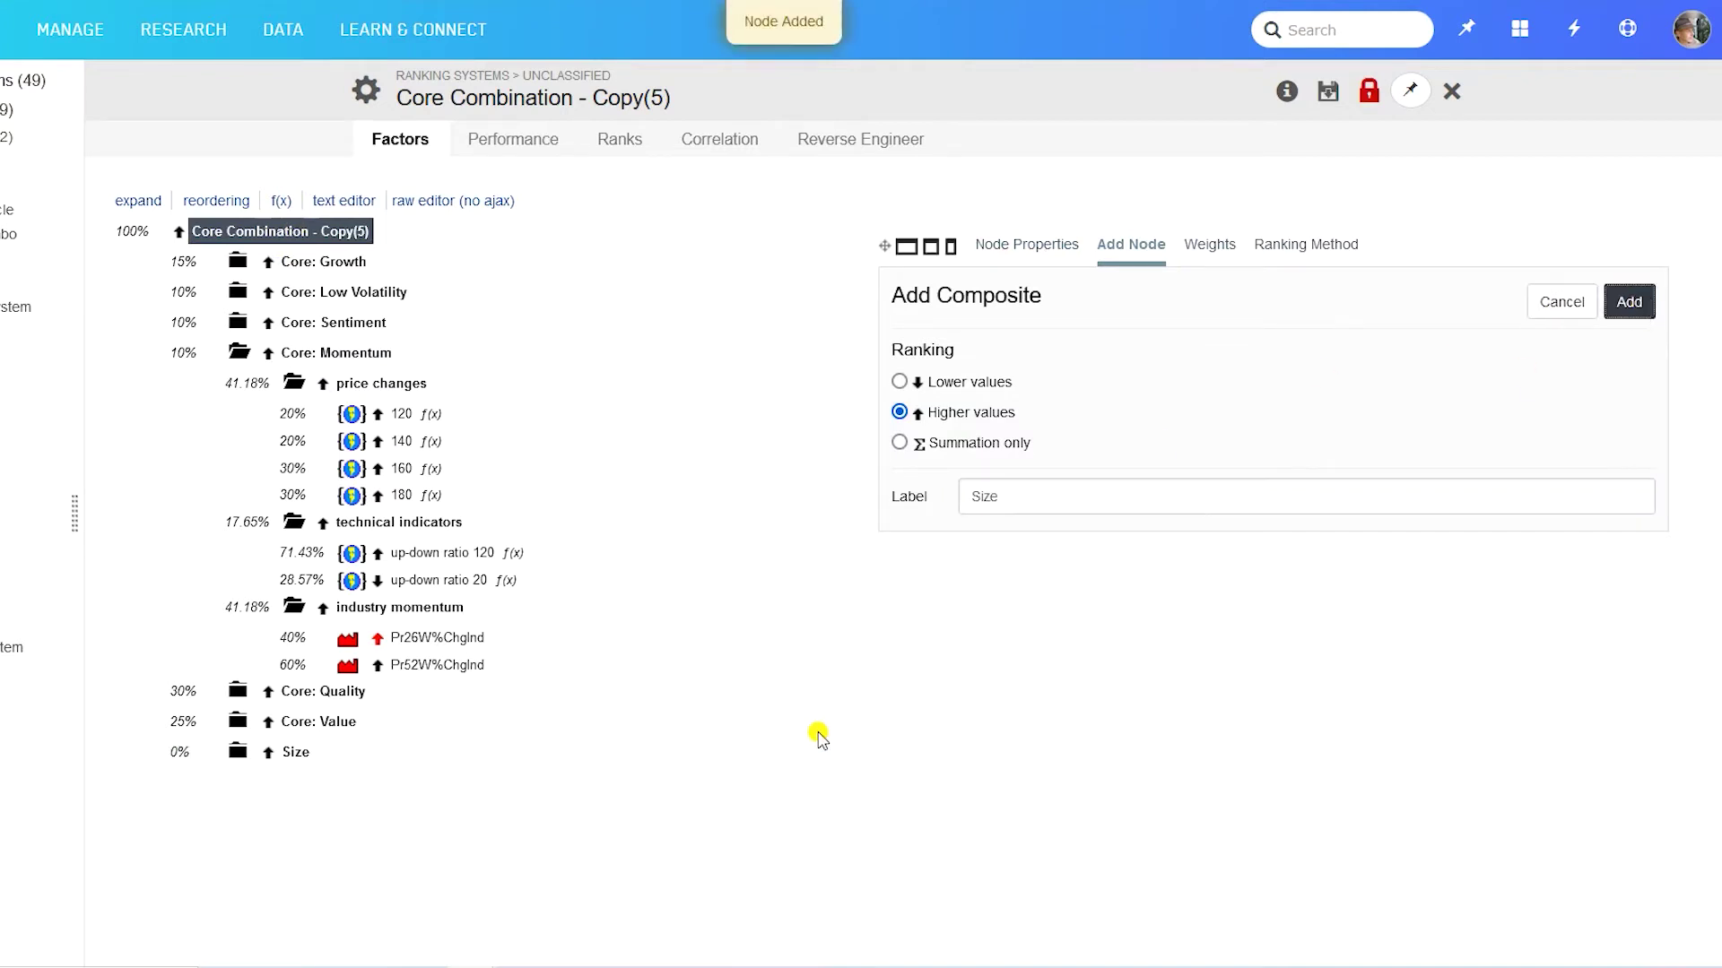
pyautogui.click(971, 498)
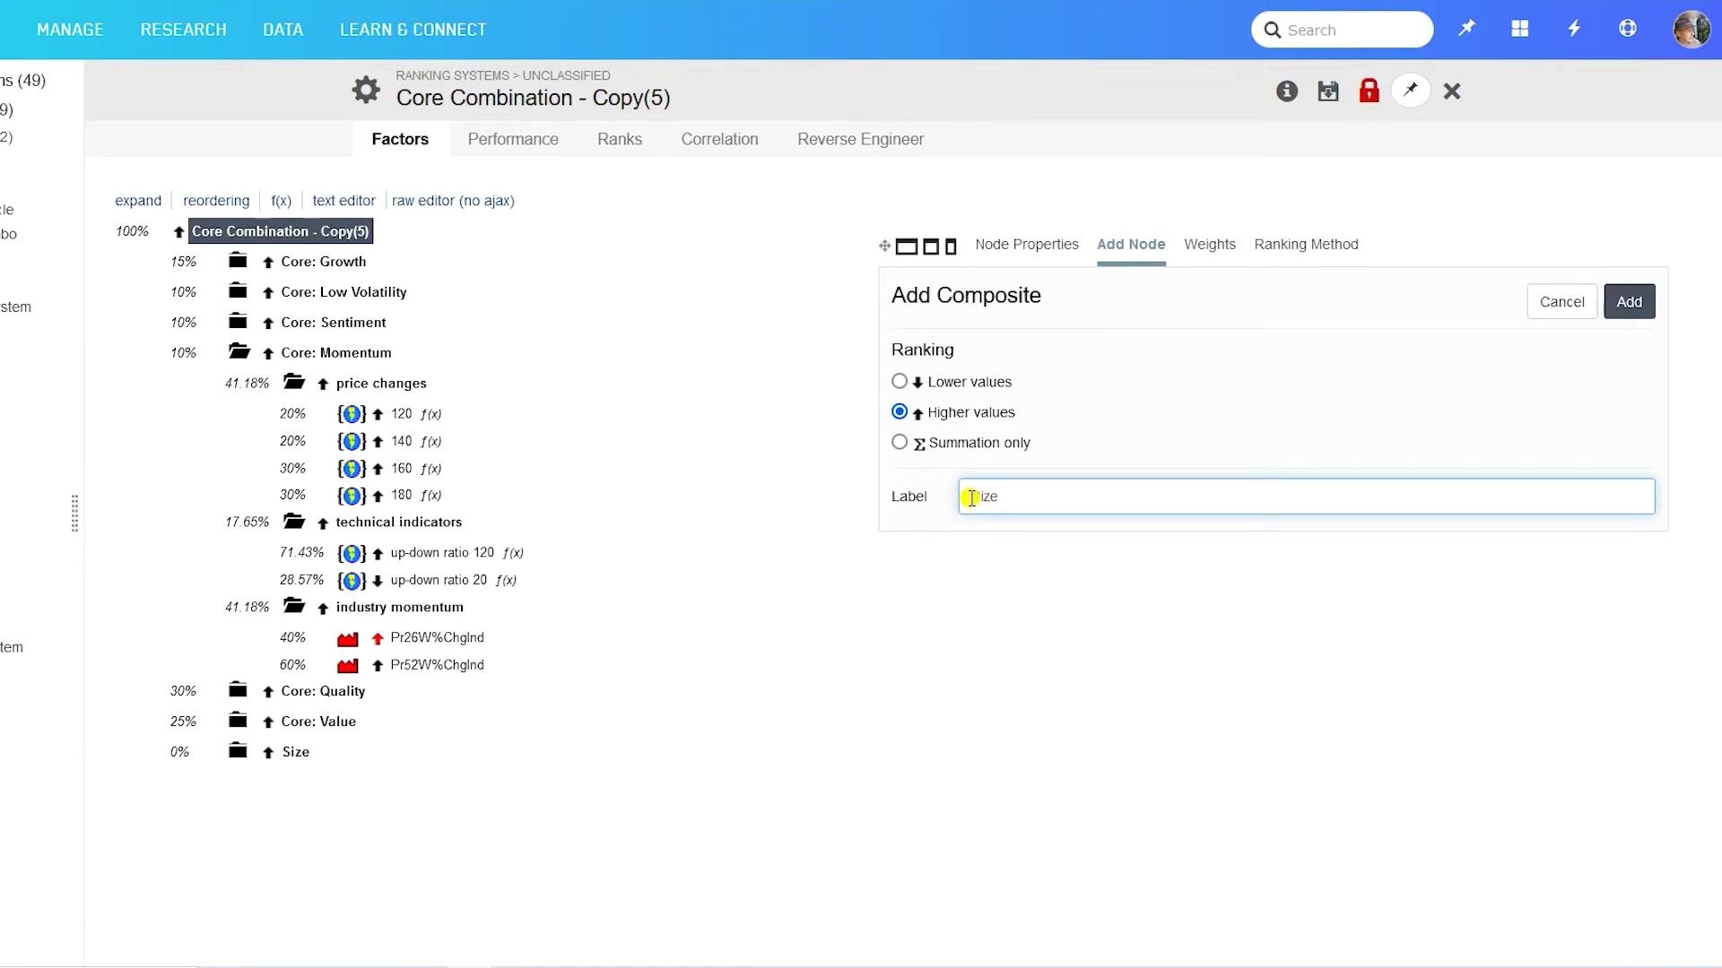
# - Add the Market Capitalization (MktCap) stock factor inside the Size group
pyautogui.click(295, 760)
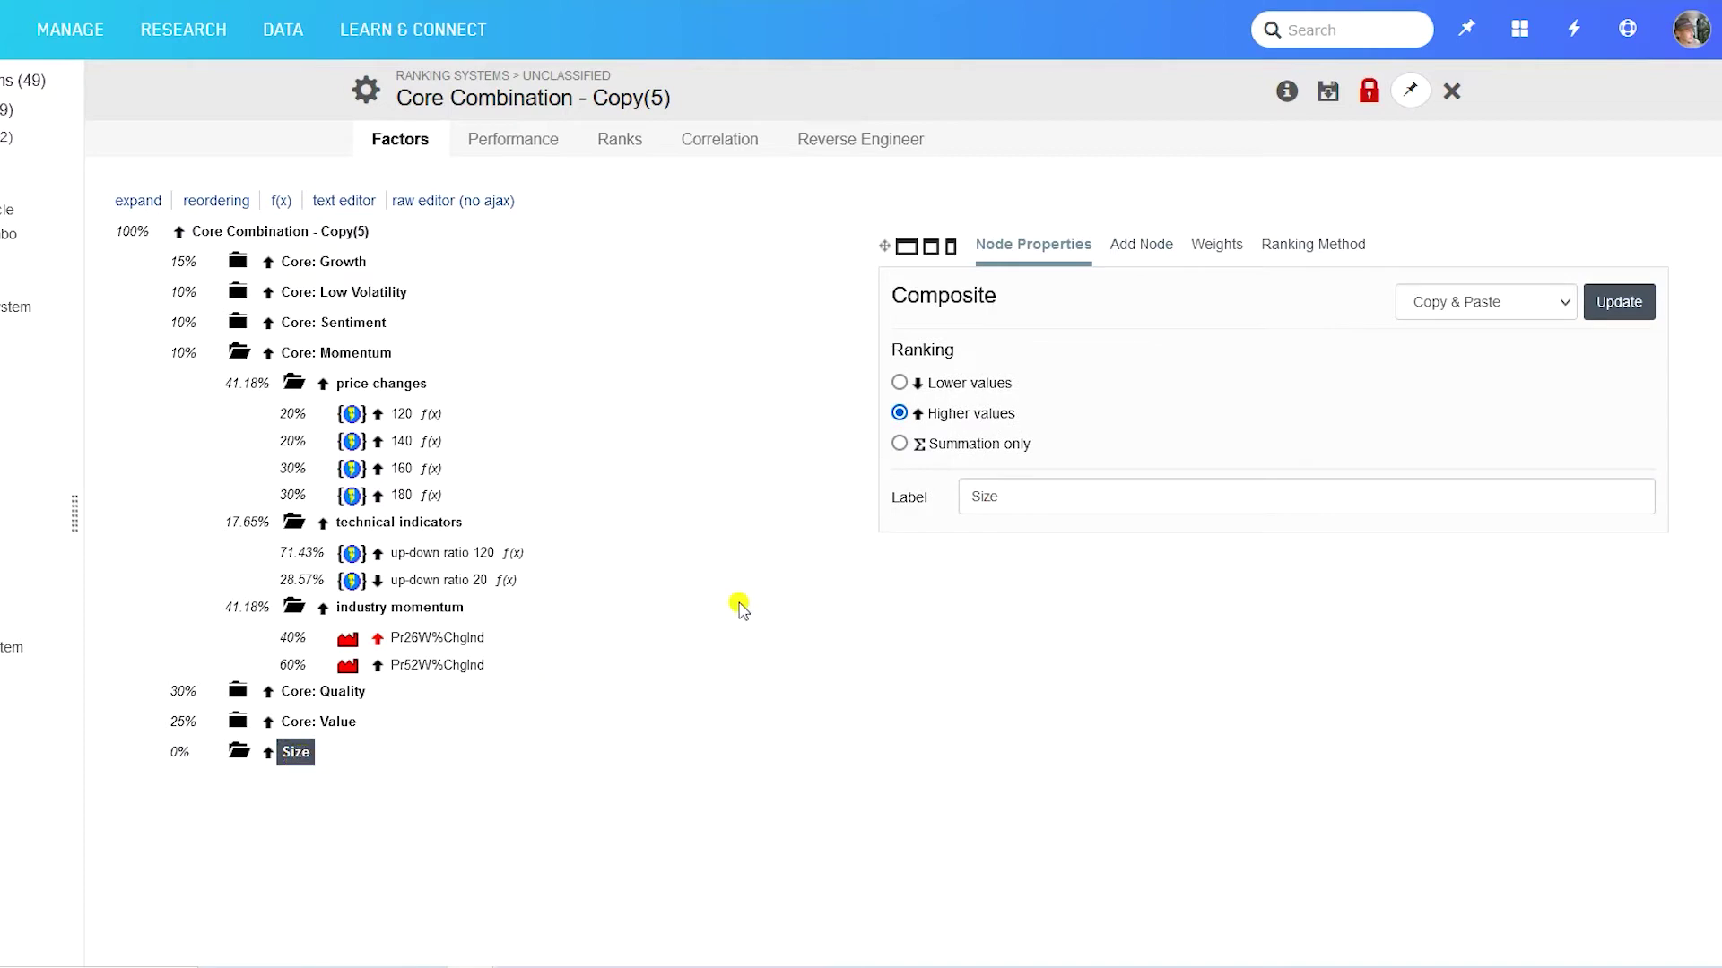
pyautogui.click(1134, 246)
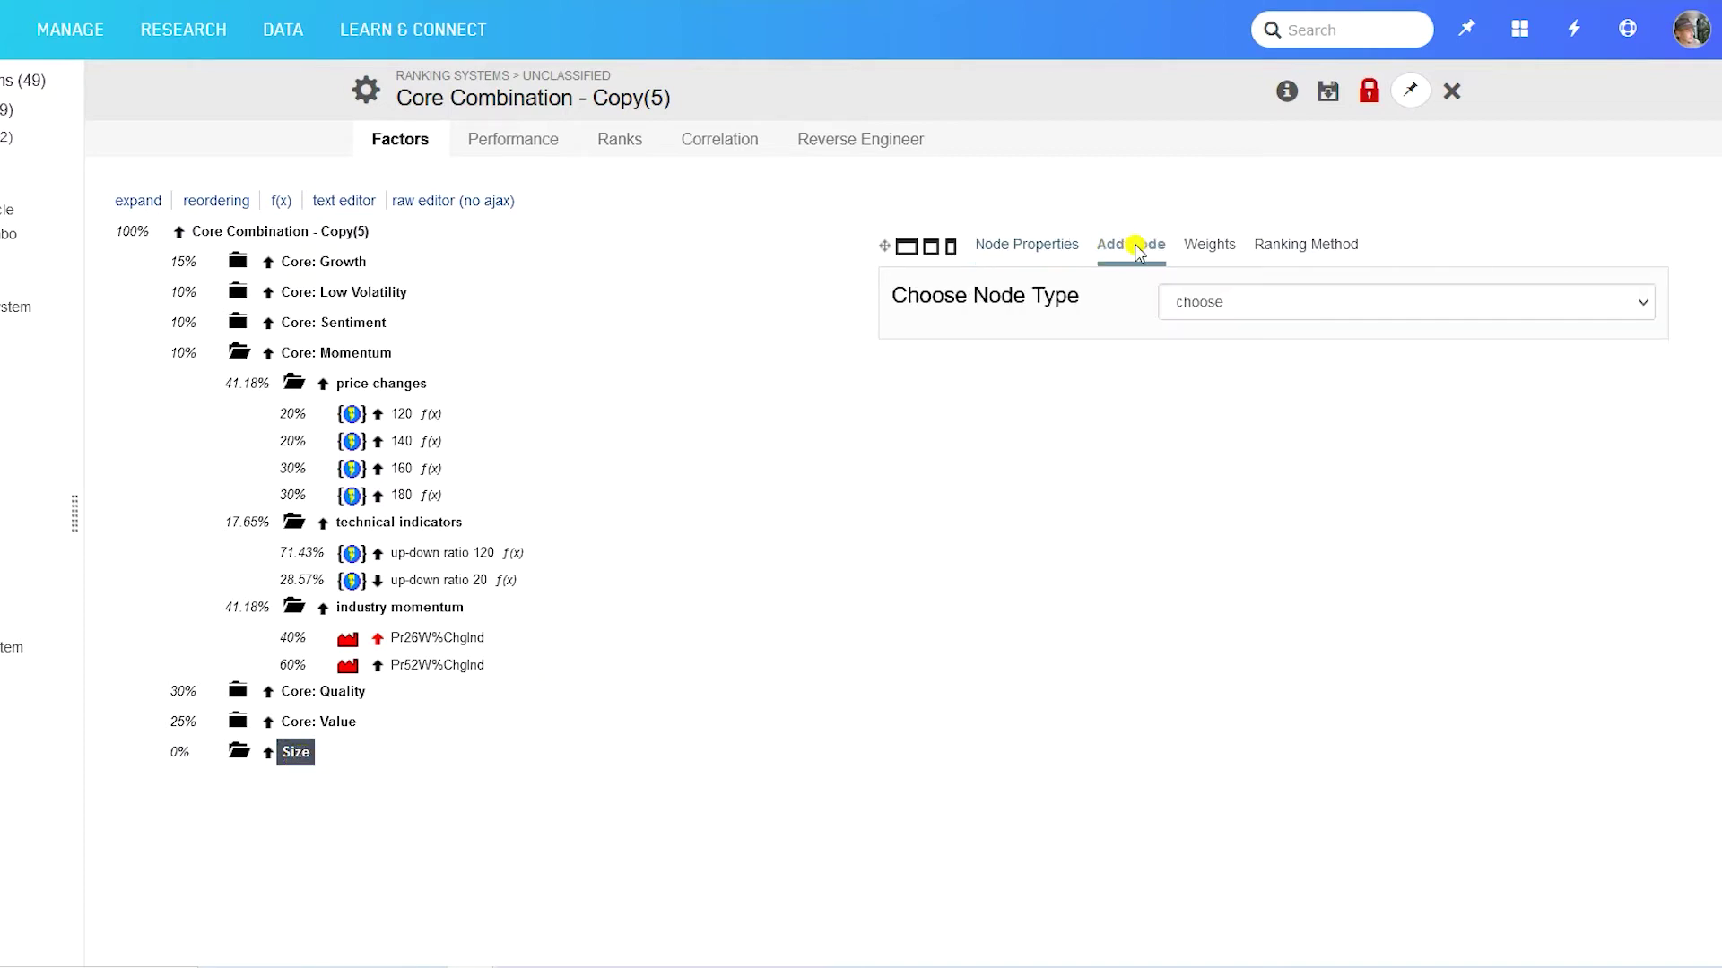
pyautogui.click(1226, 300)
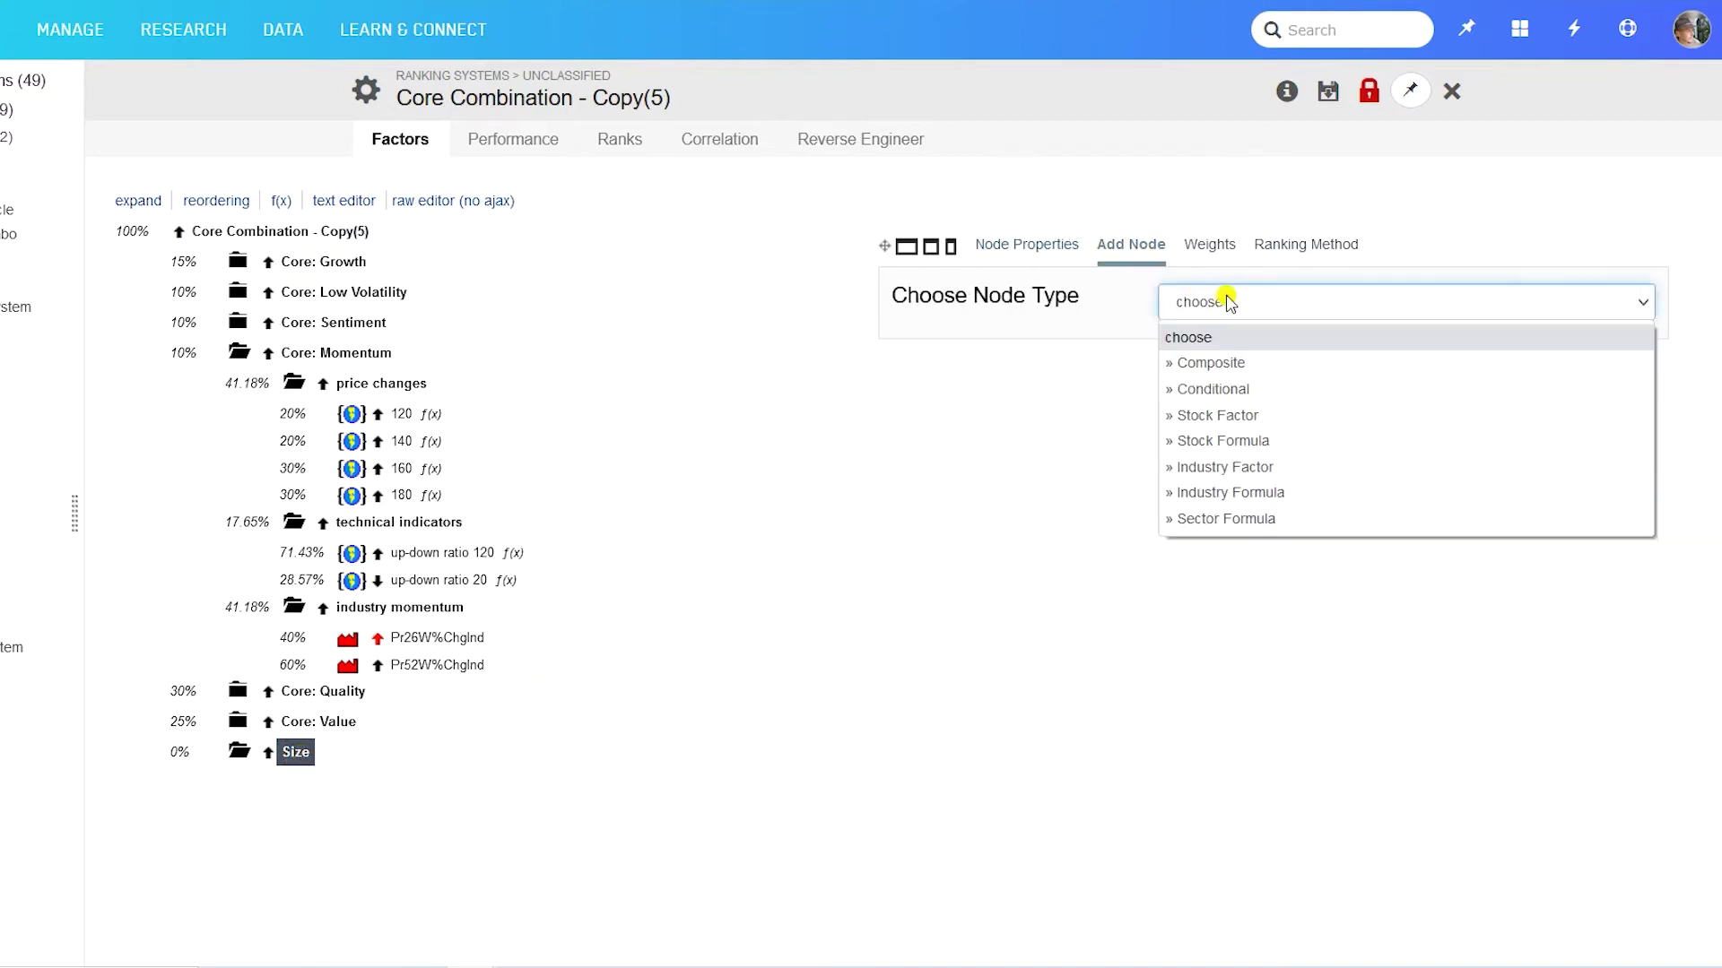
pyautogui.click(1235, 416)
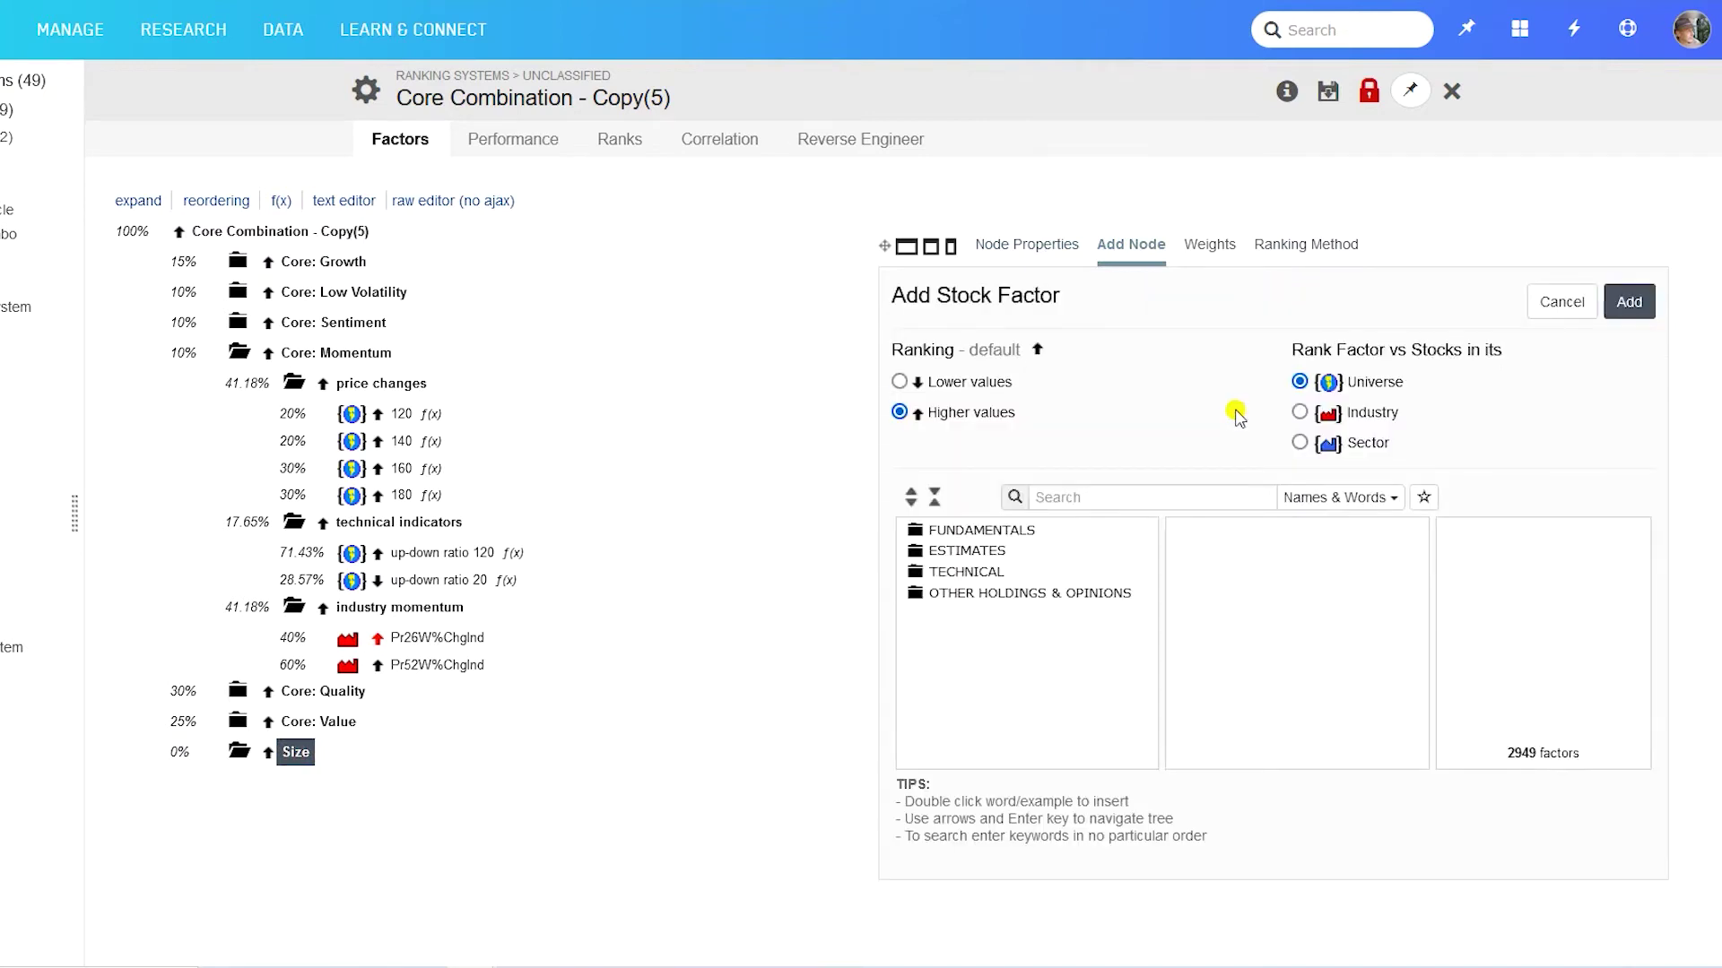
pyautogui.click(1141, 489)
pyautogui.write('M')
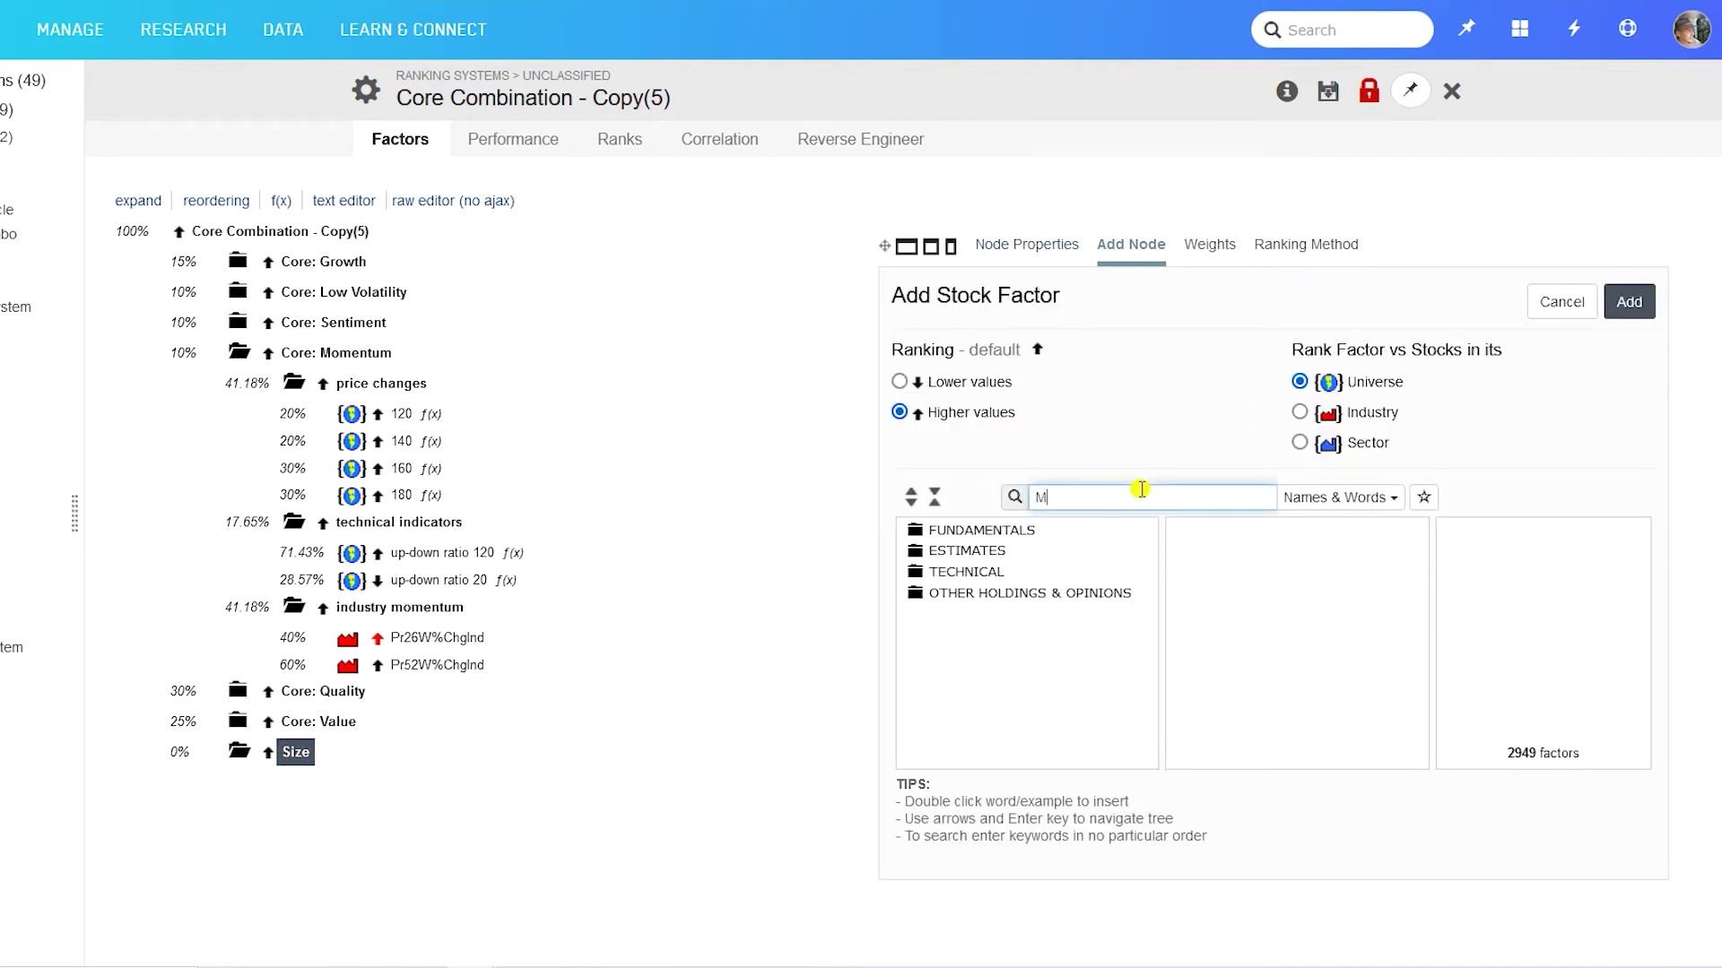
pyautogui.write('arket ca')
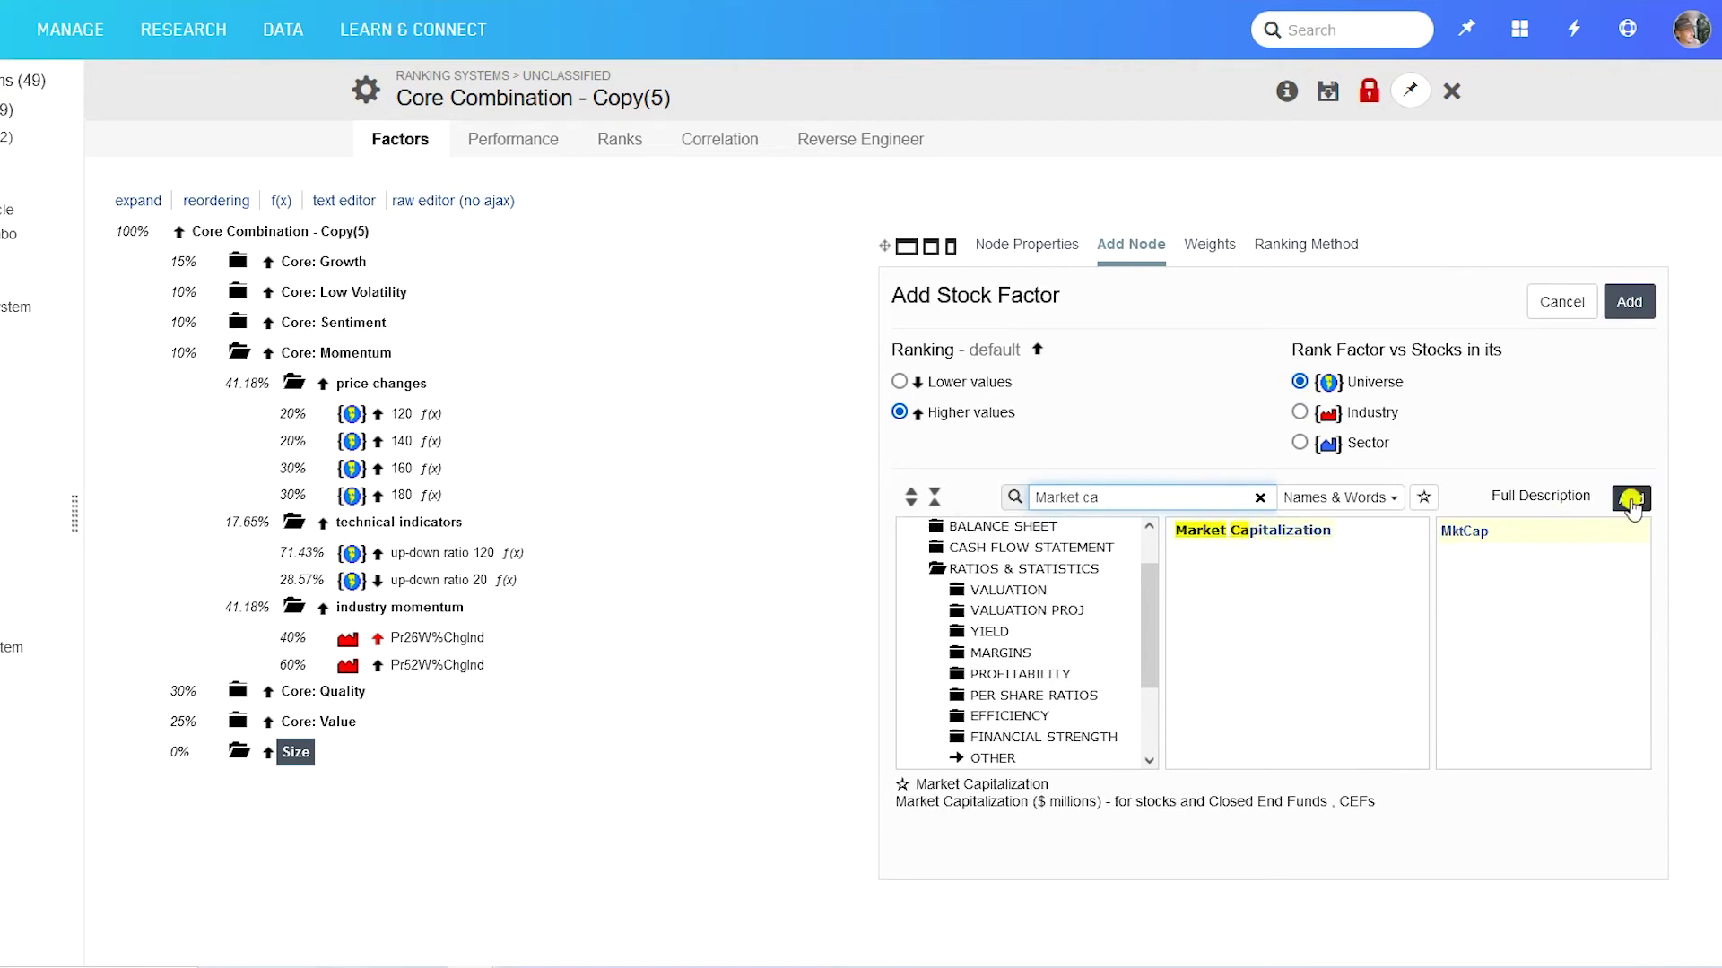
pyautogui.click(1630, 499)
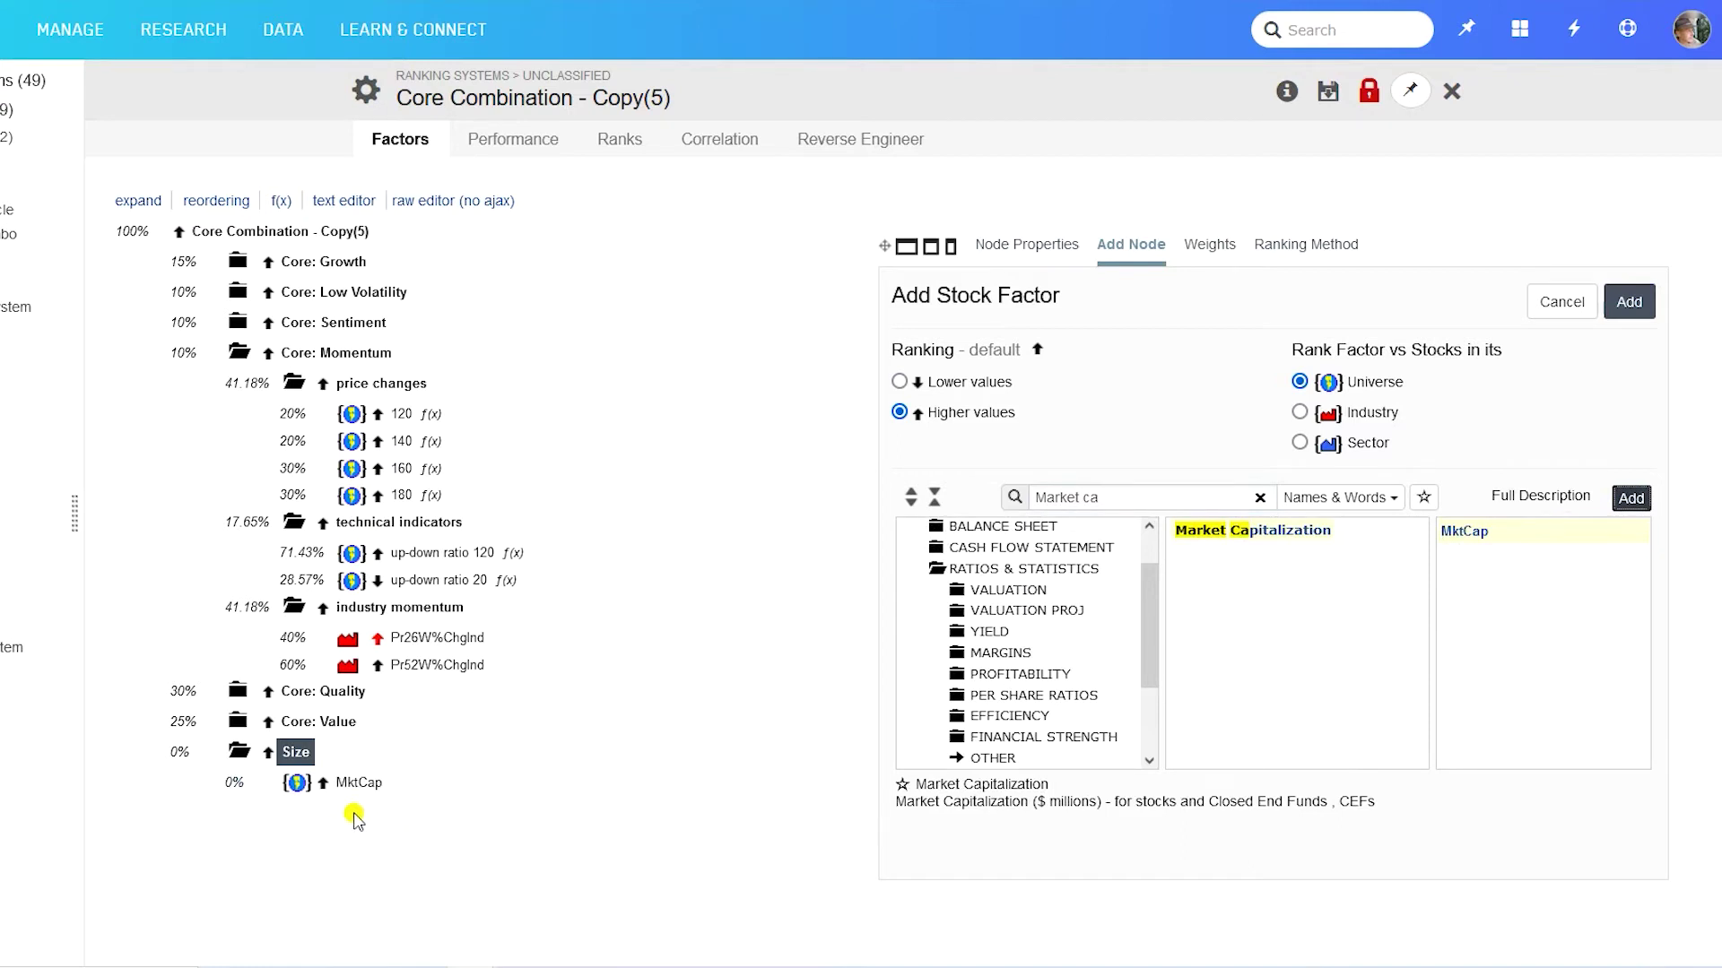
# - Set MktCap to rank by lower values so smaller companies score higher
pyautogui.click(350, 787)
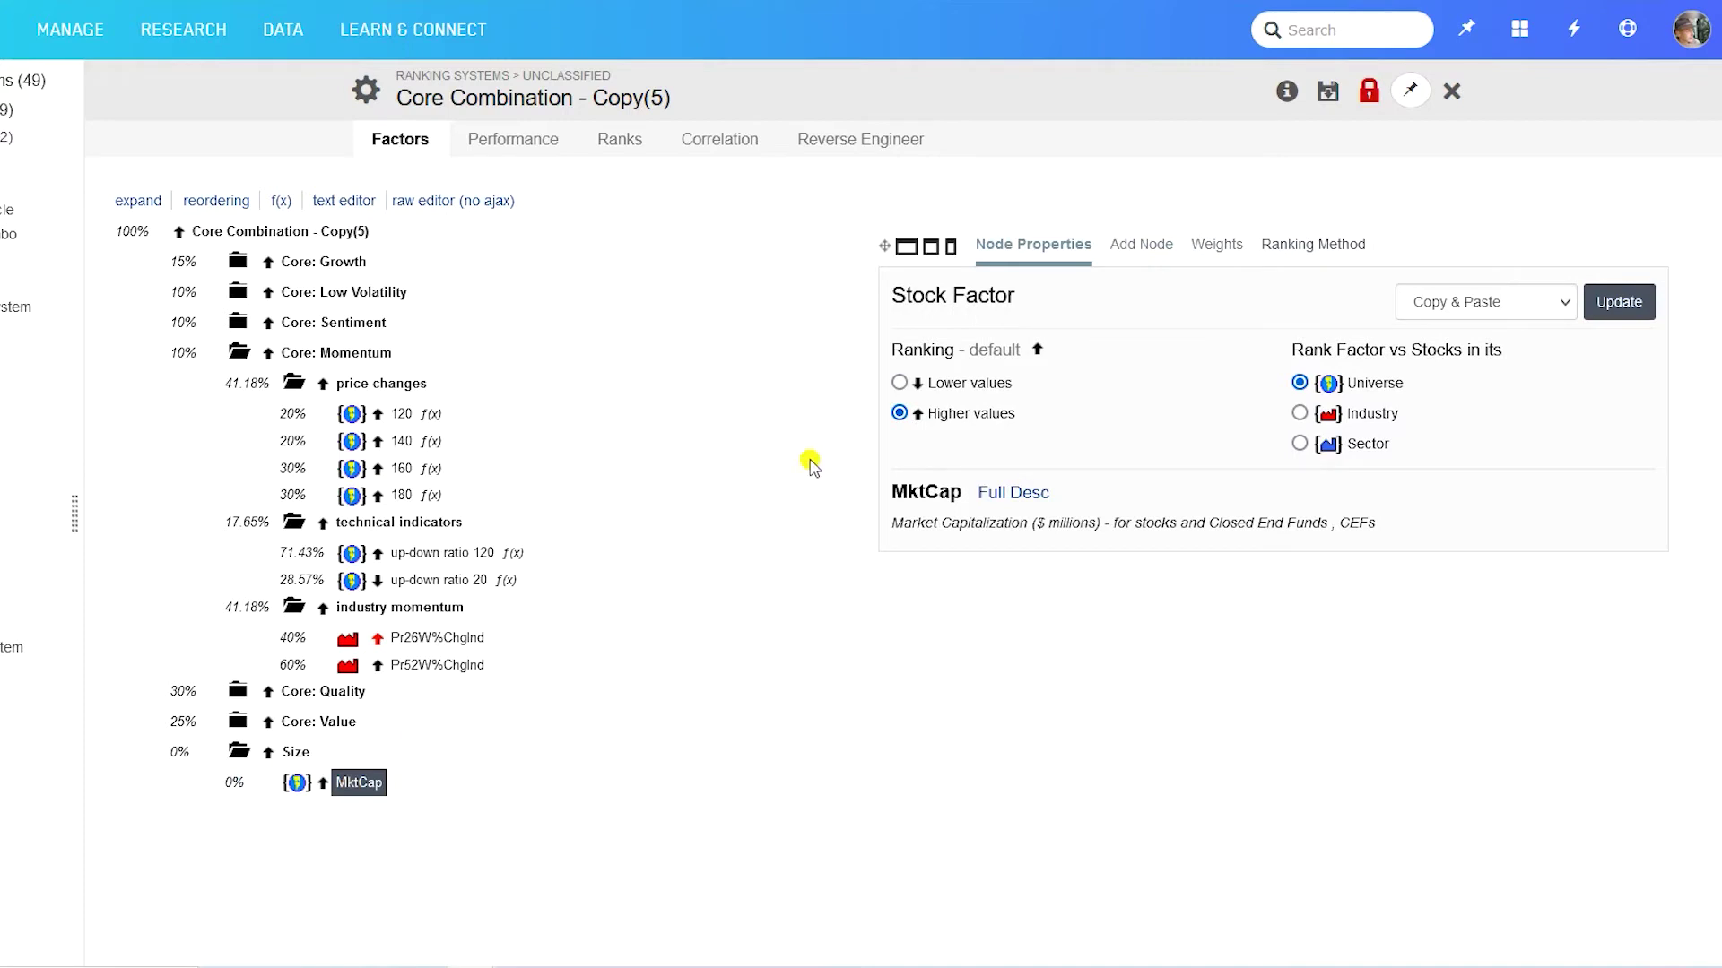
pyautogui.click(900, 384)
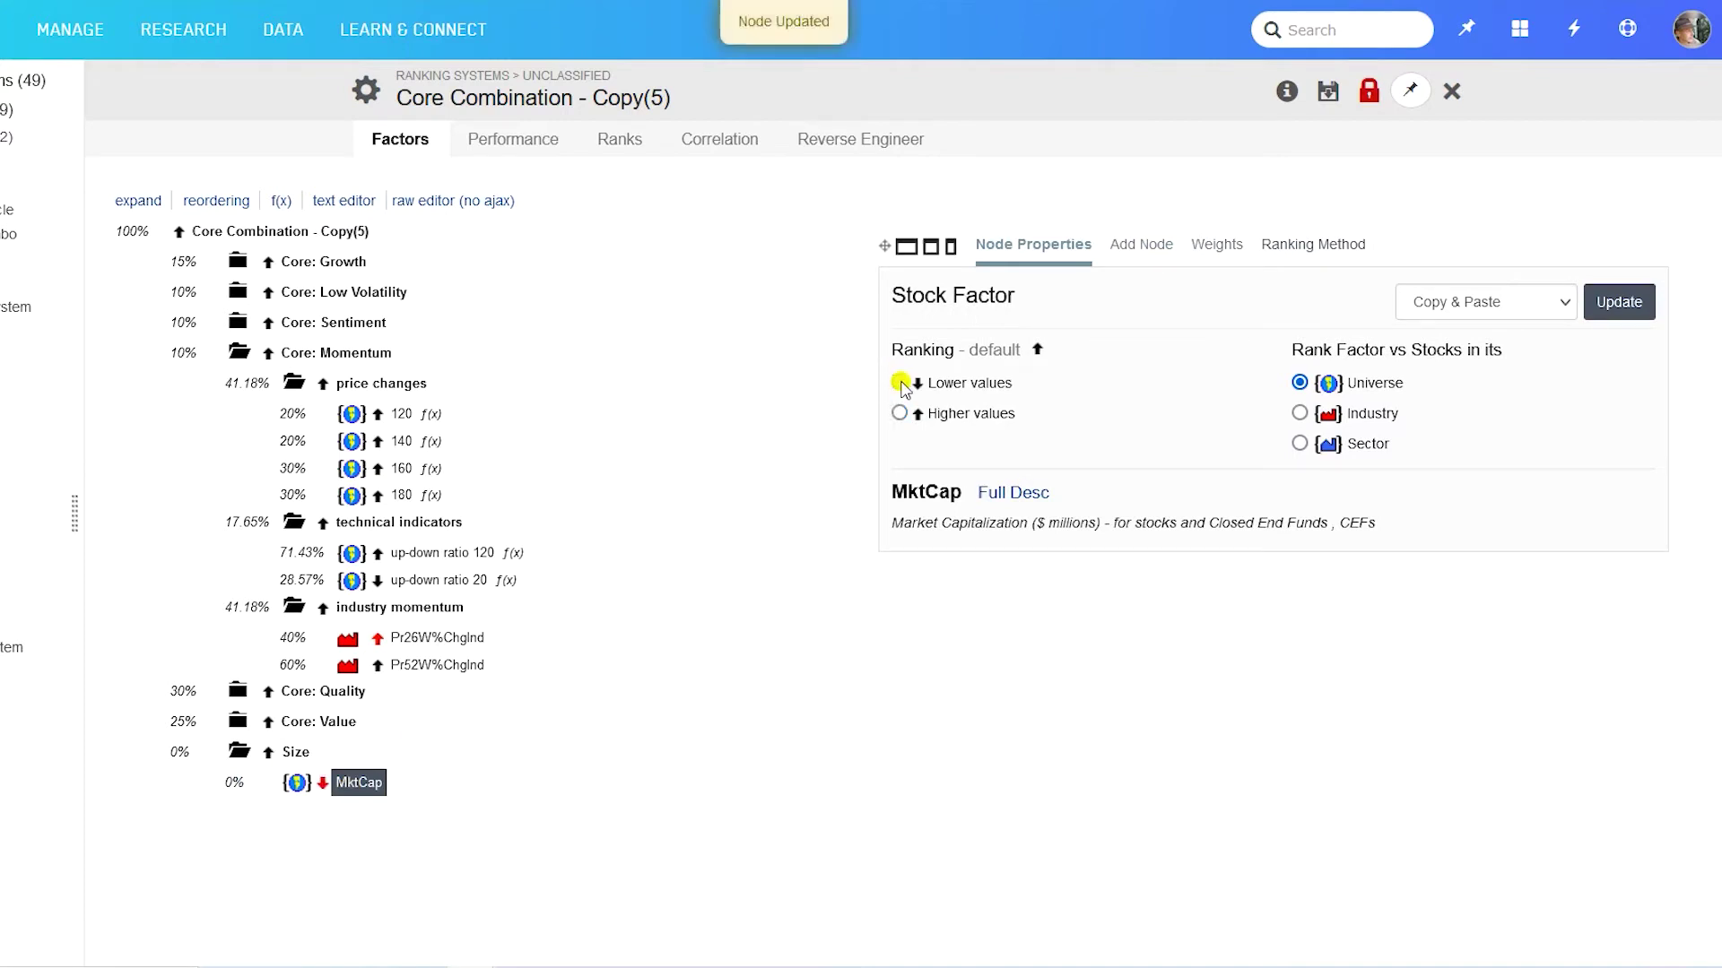
pyautogui.click(1614, 305)
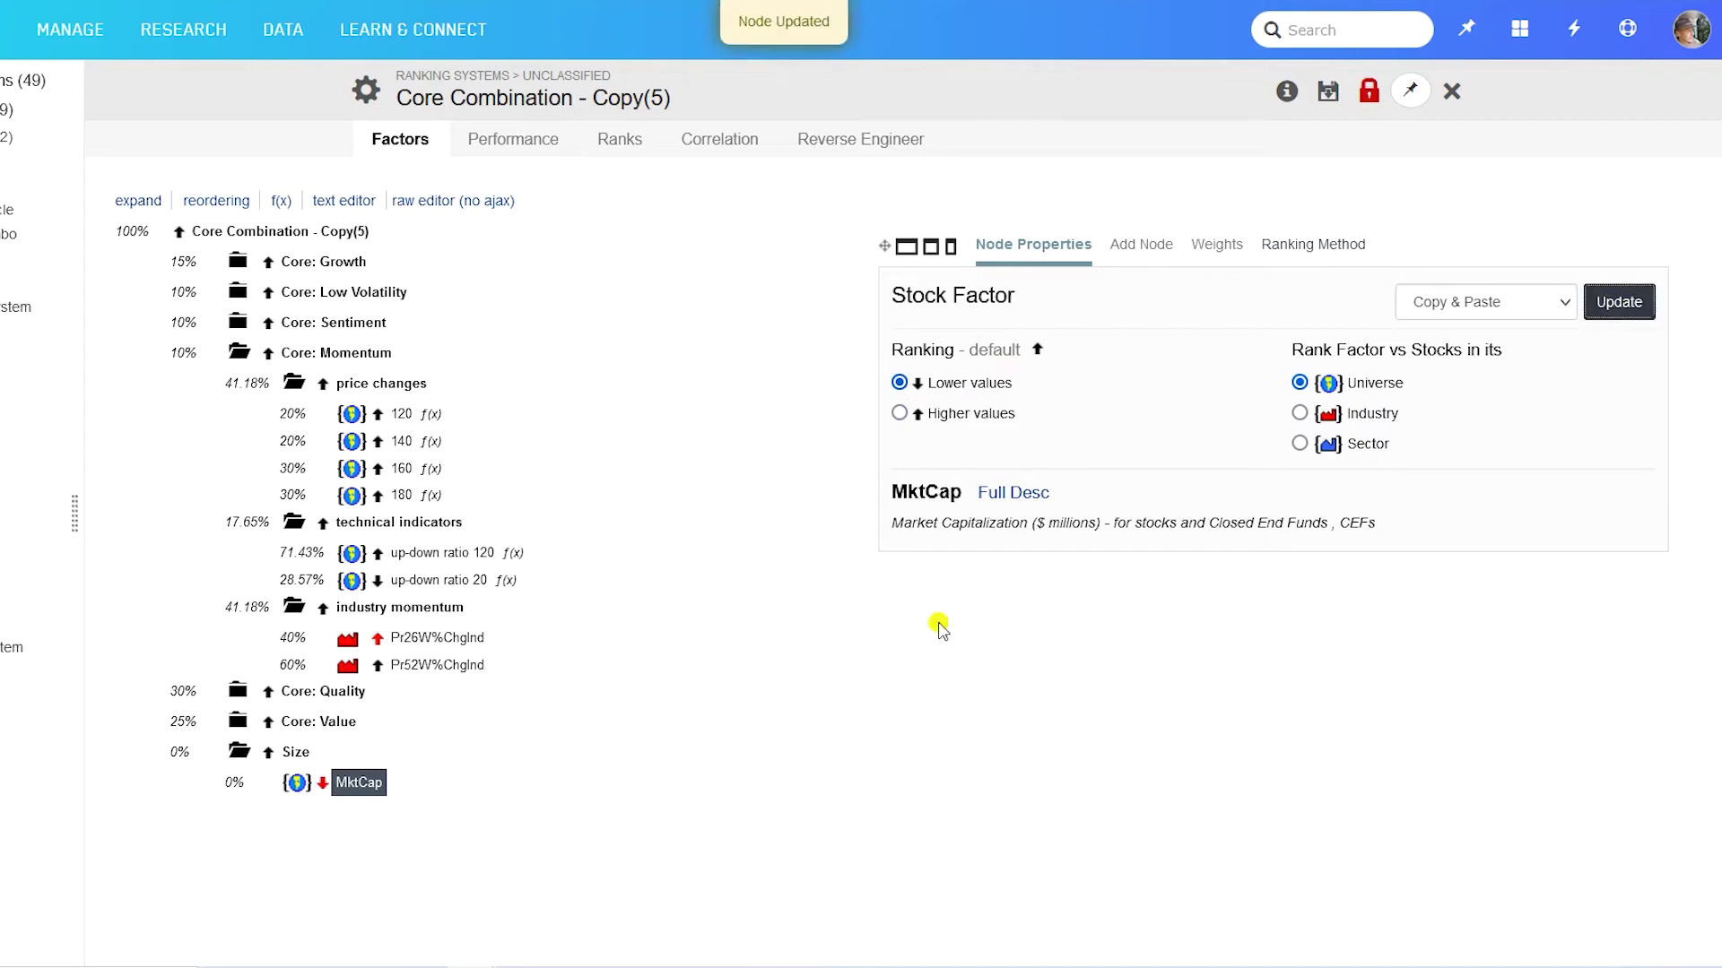
pyautogui.click(299, 755)
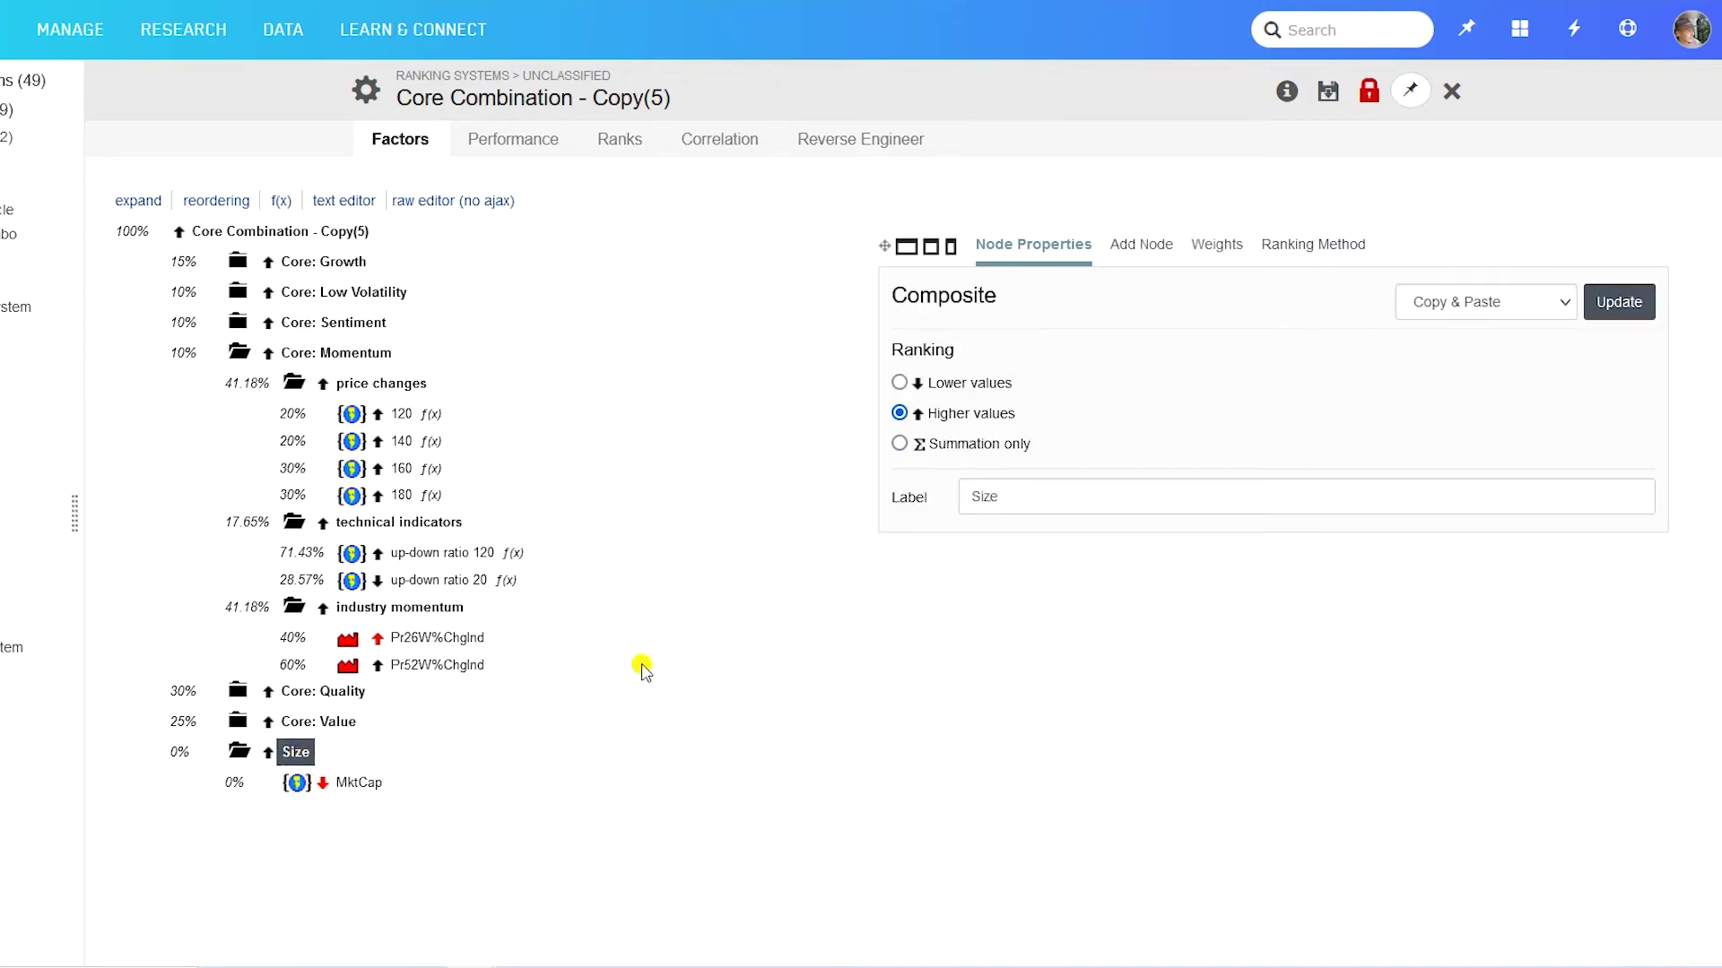
# - Add the Total Assets (AstTotQ) stock factor to Size, with lower values ranked higher
pyautogui.click(1141, 244)
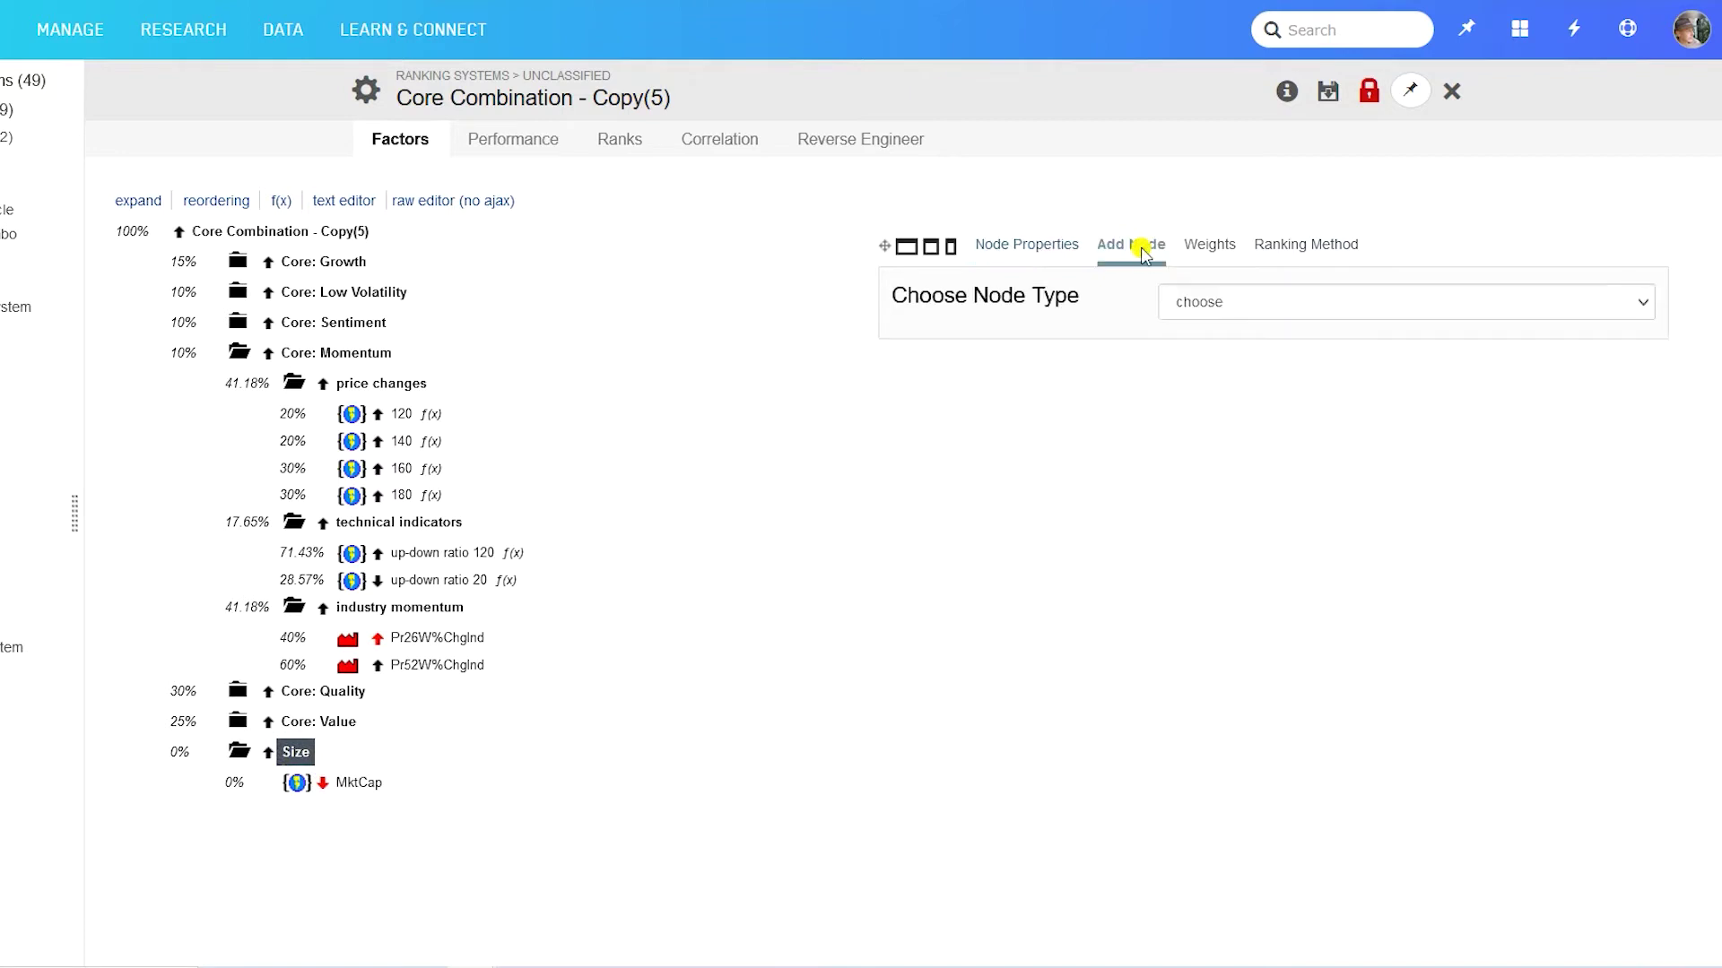
pyautogui.click(1210, 303)
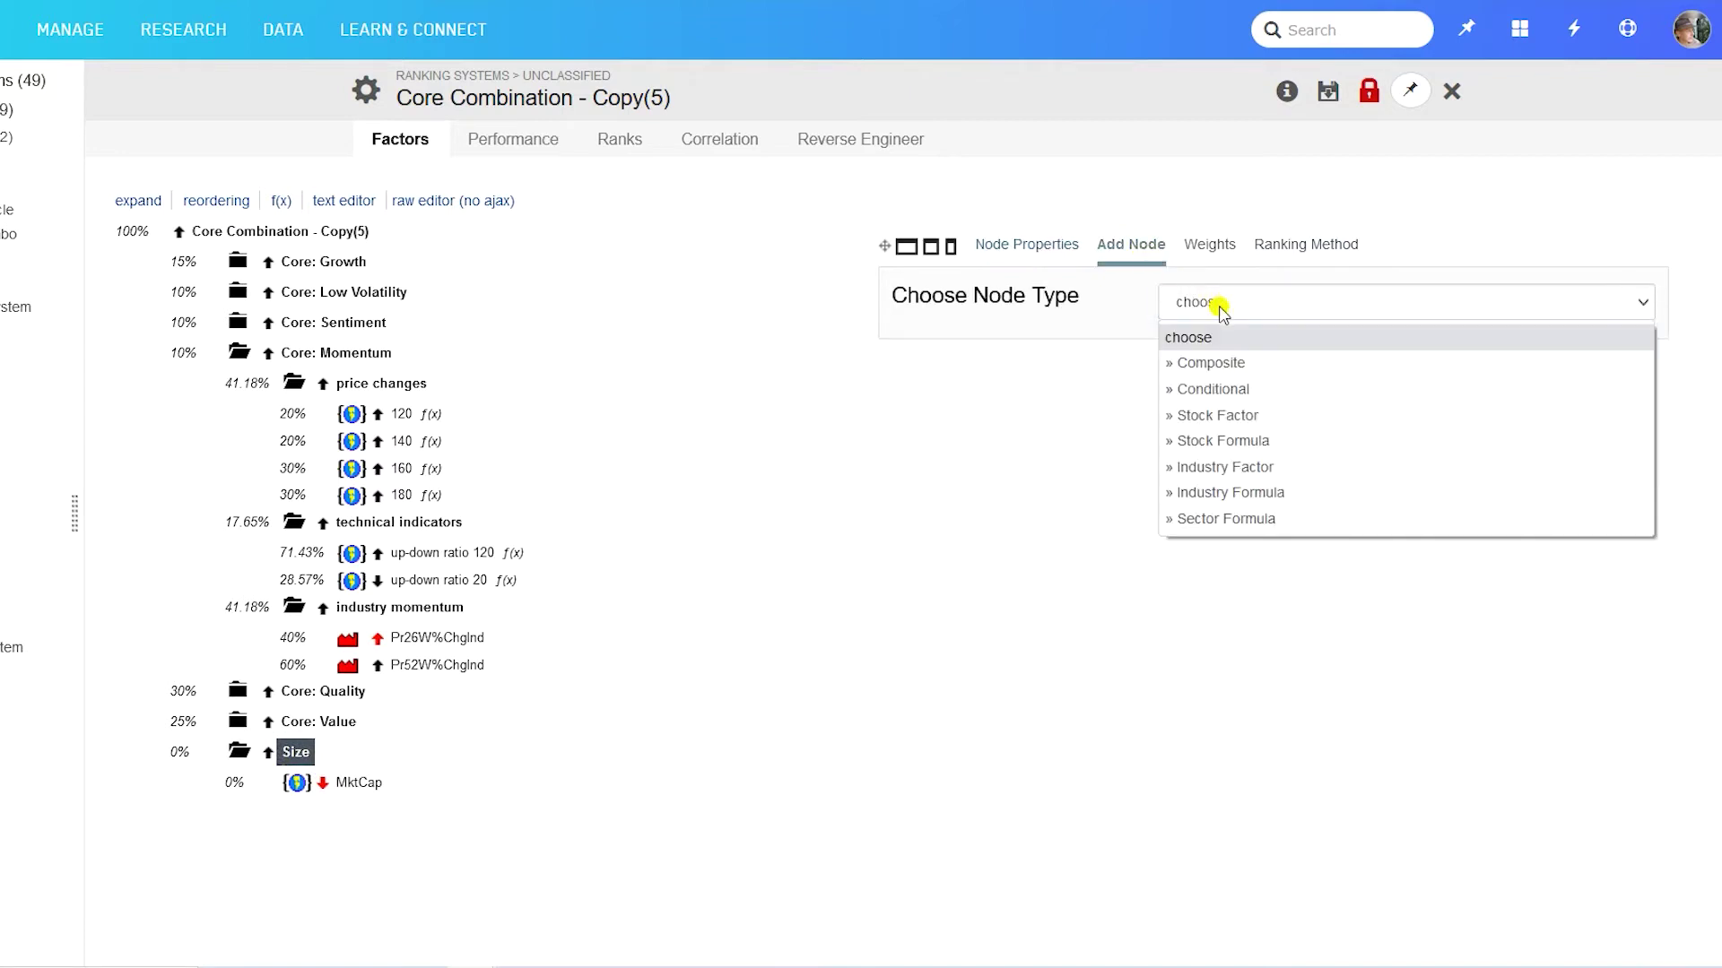
pyautogui.click(1216, 415)
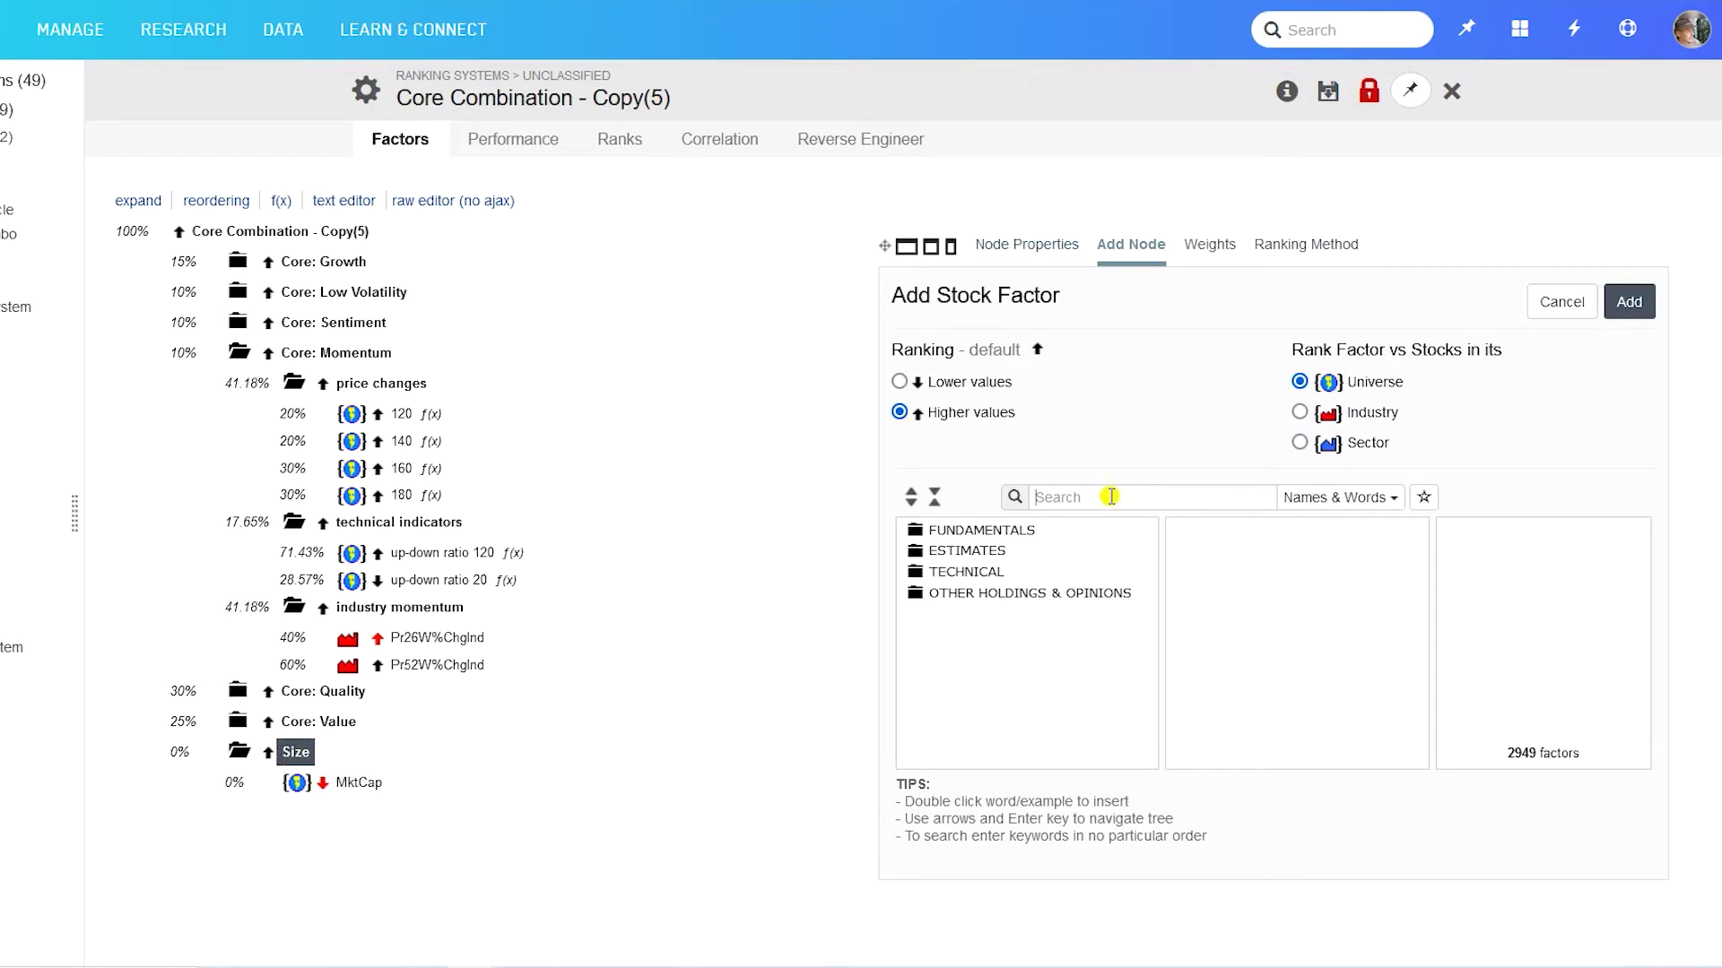
pyautogui.write('ass')
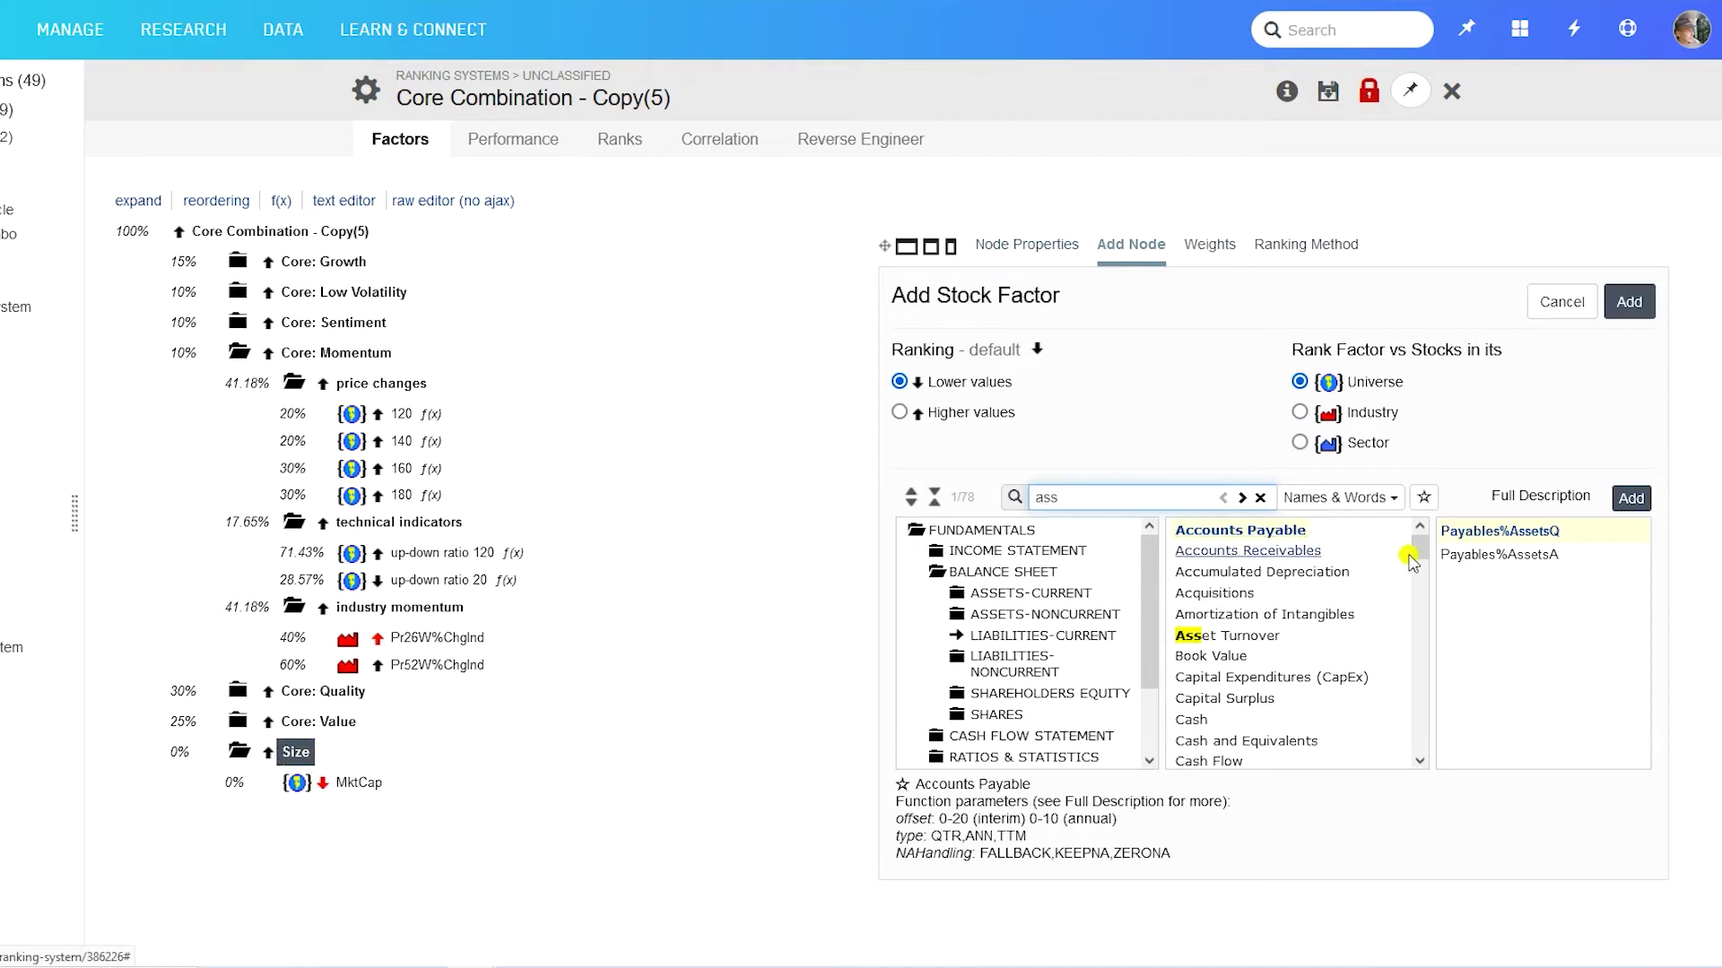
pyautogui.write('ets')
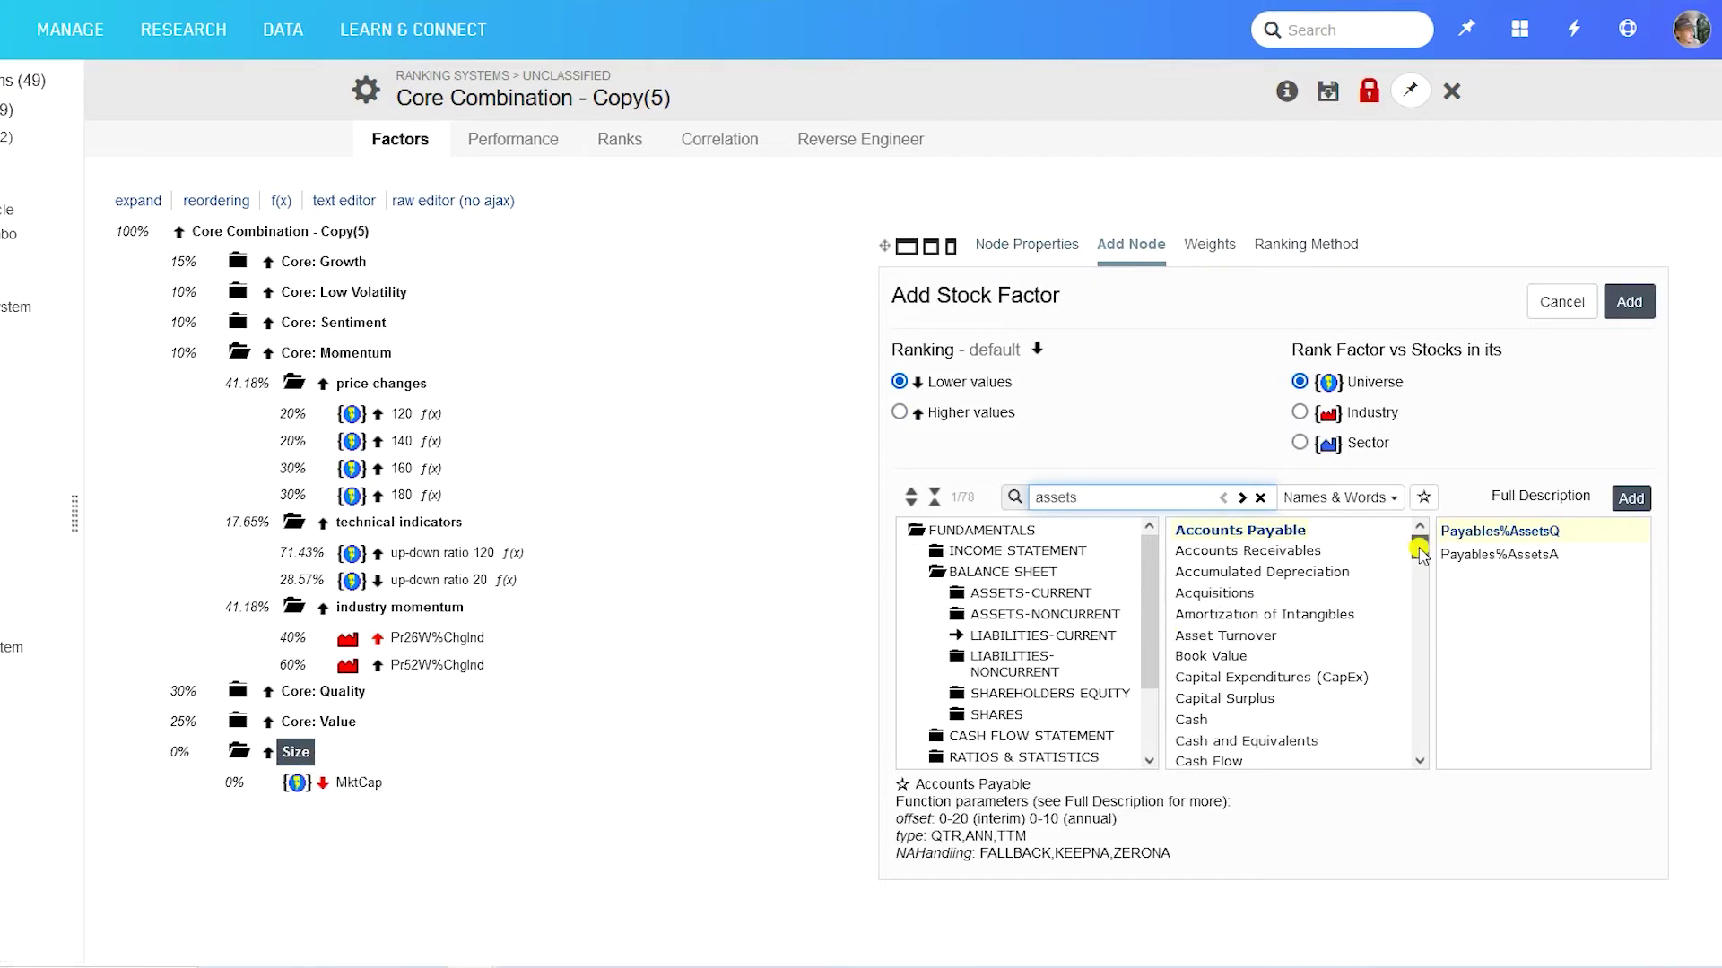
pyautogui.moveTo(1419, 548); pyautogui.dragTo(1421, 742)
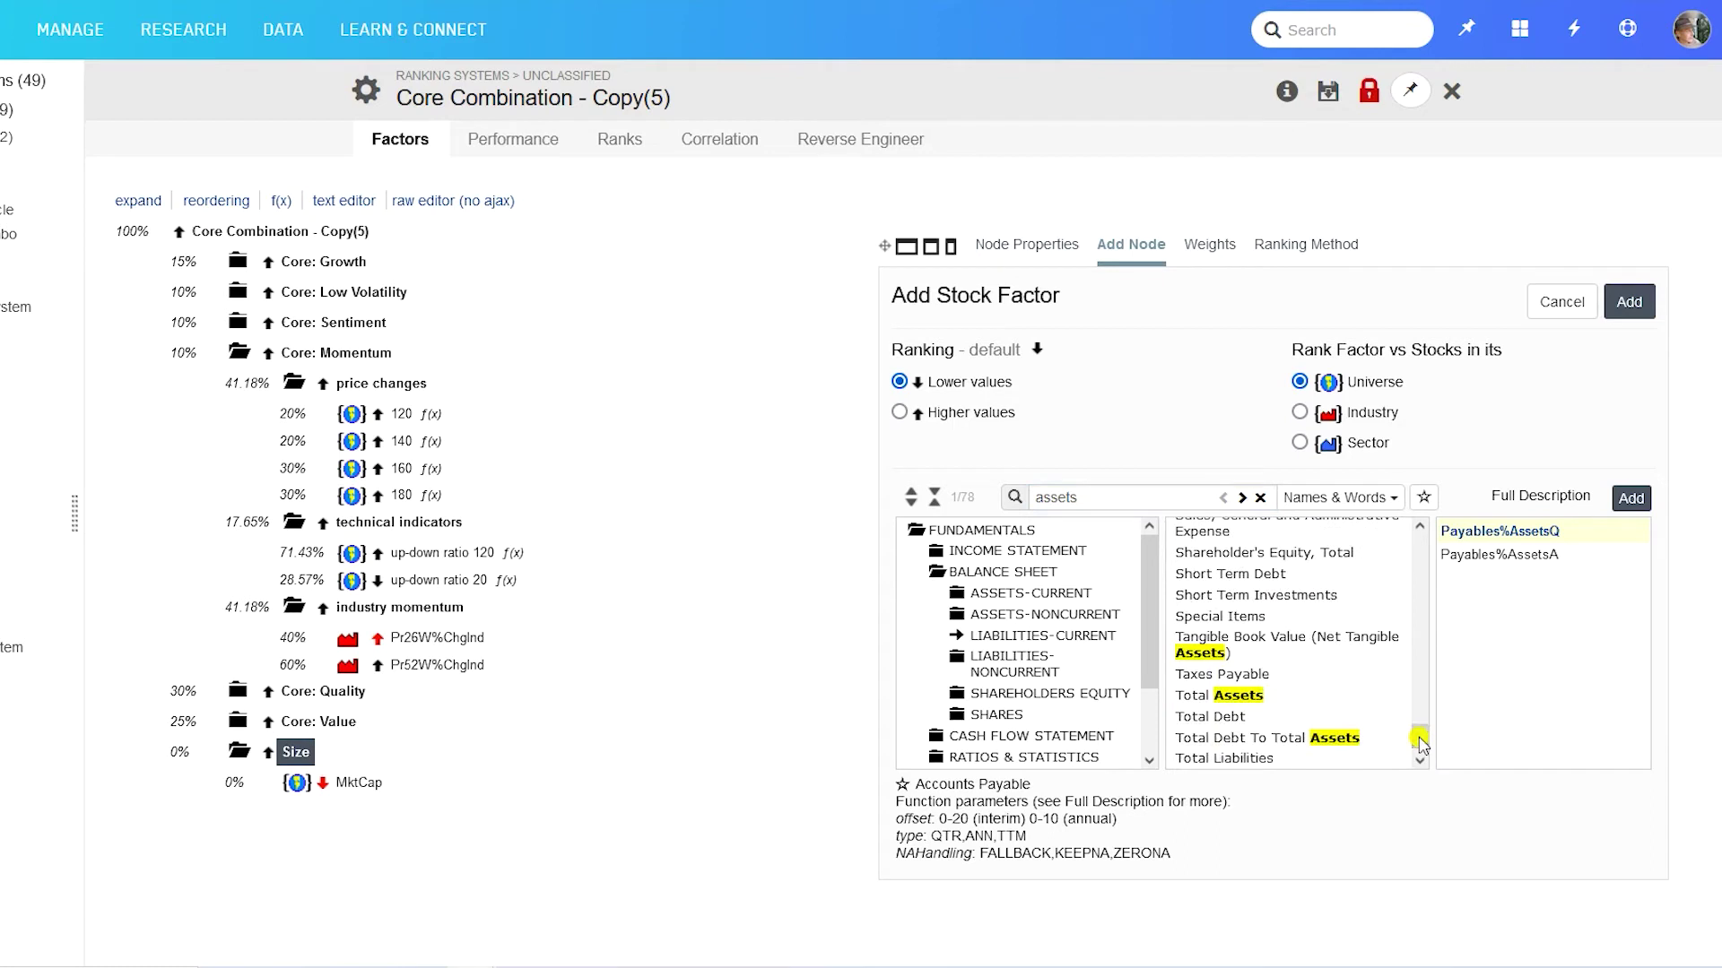
pyautogui.click(1222, 697)
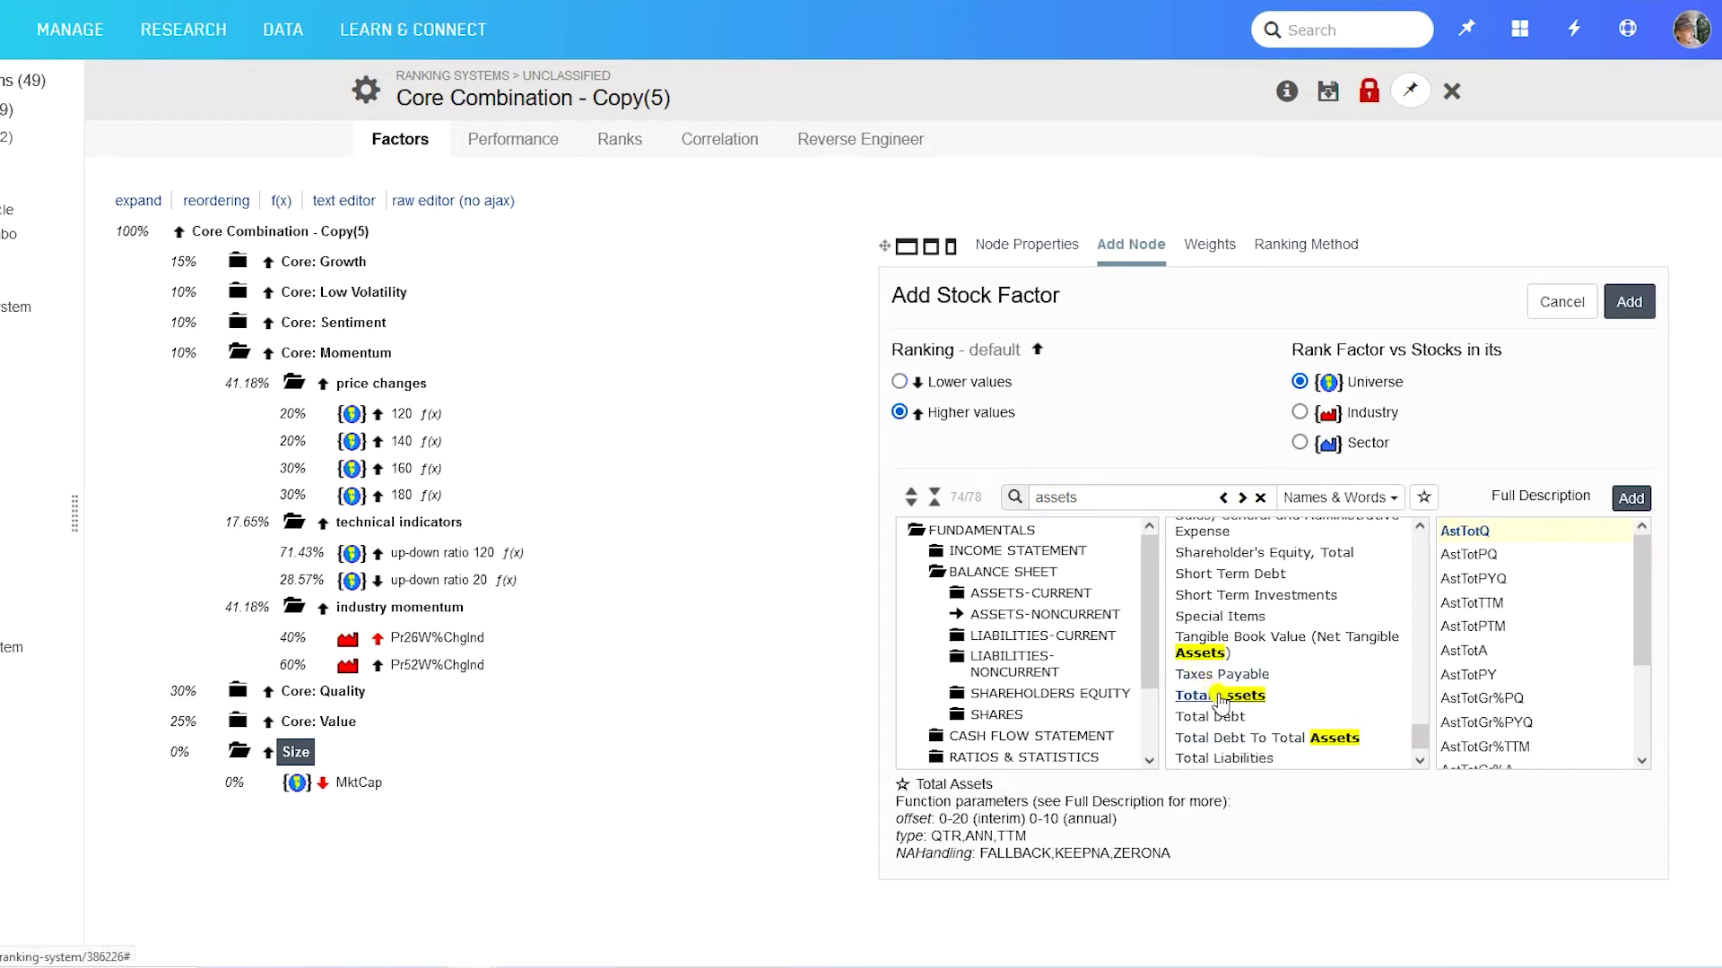
pyautogui.click(1628, 498)
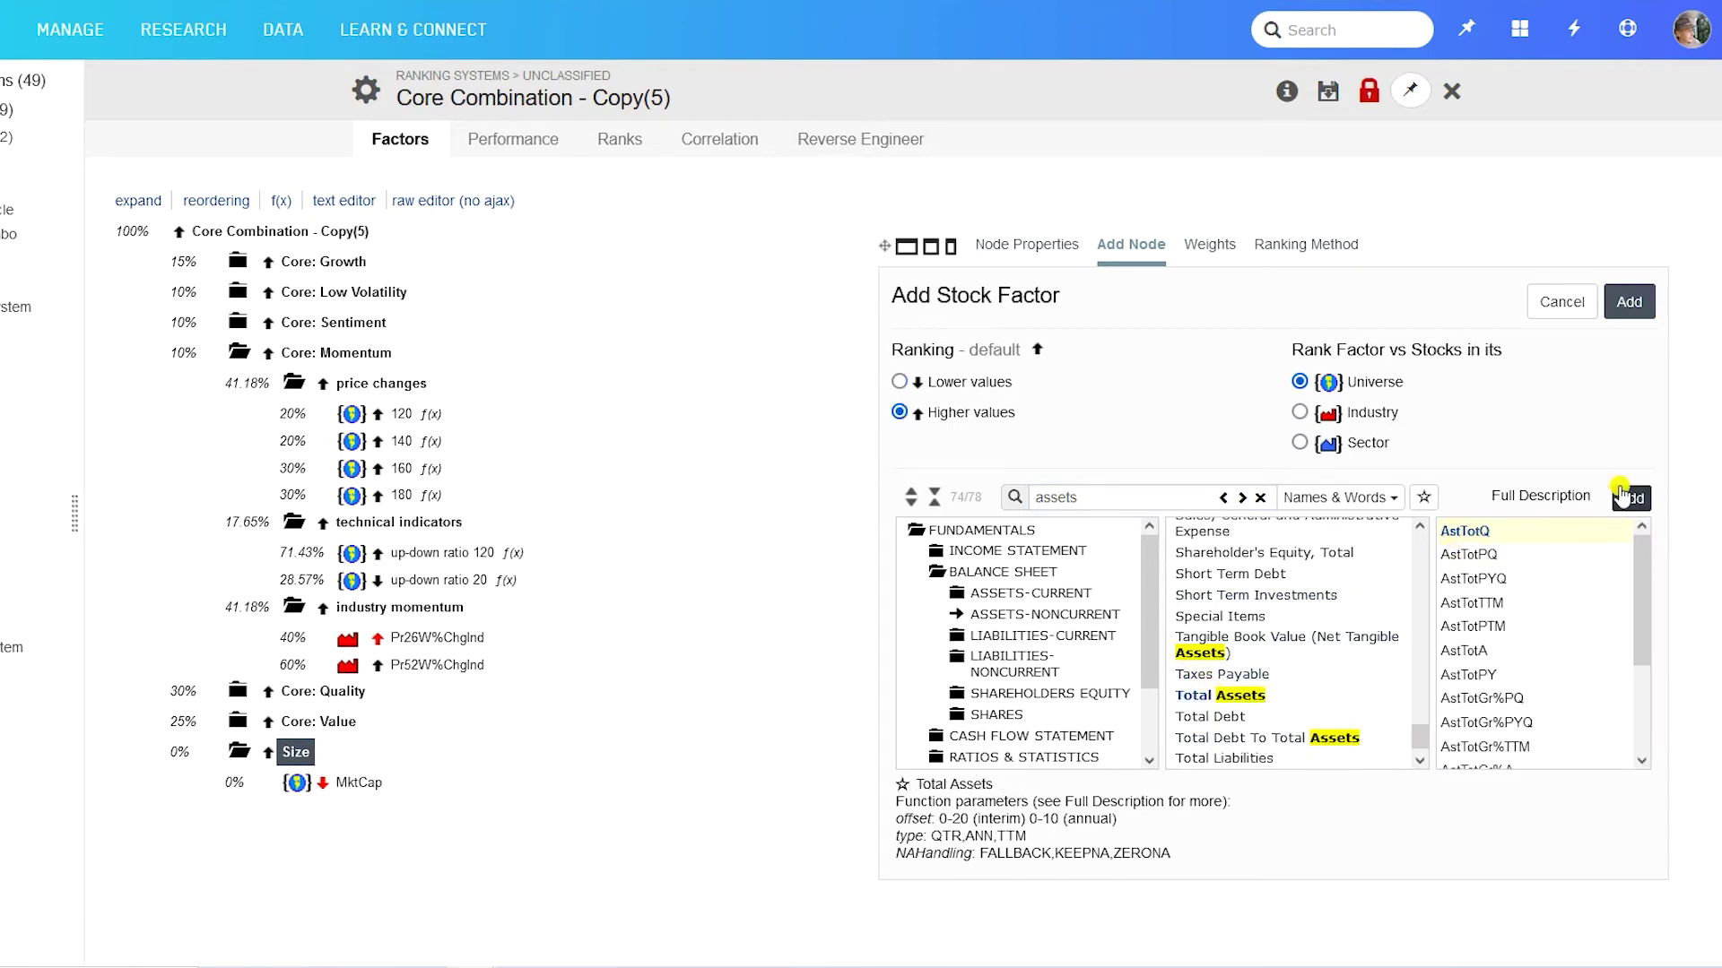
pyautogui.click(899, 381)
pyautogui.click(1631, 498)
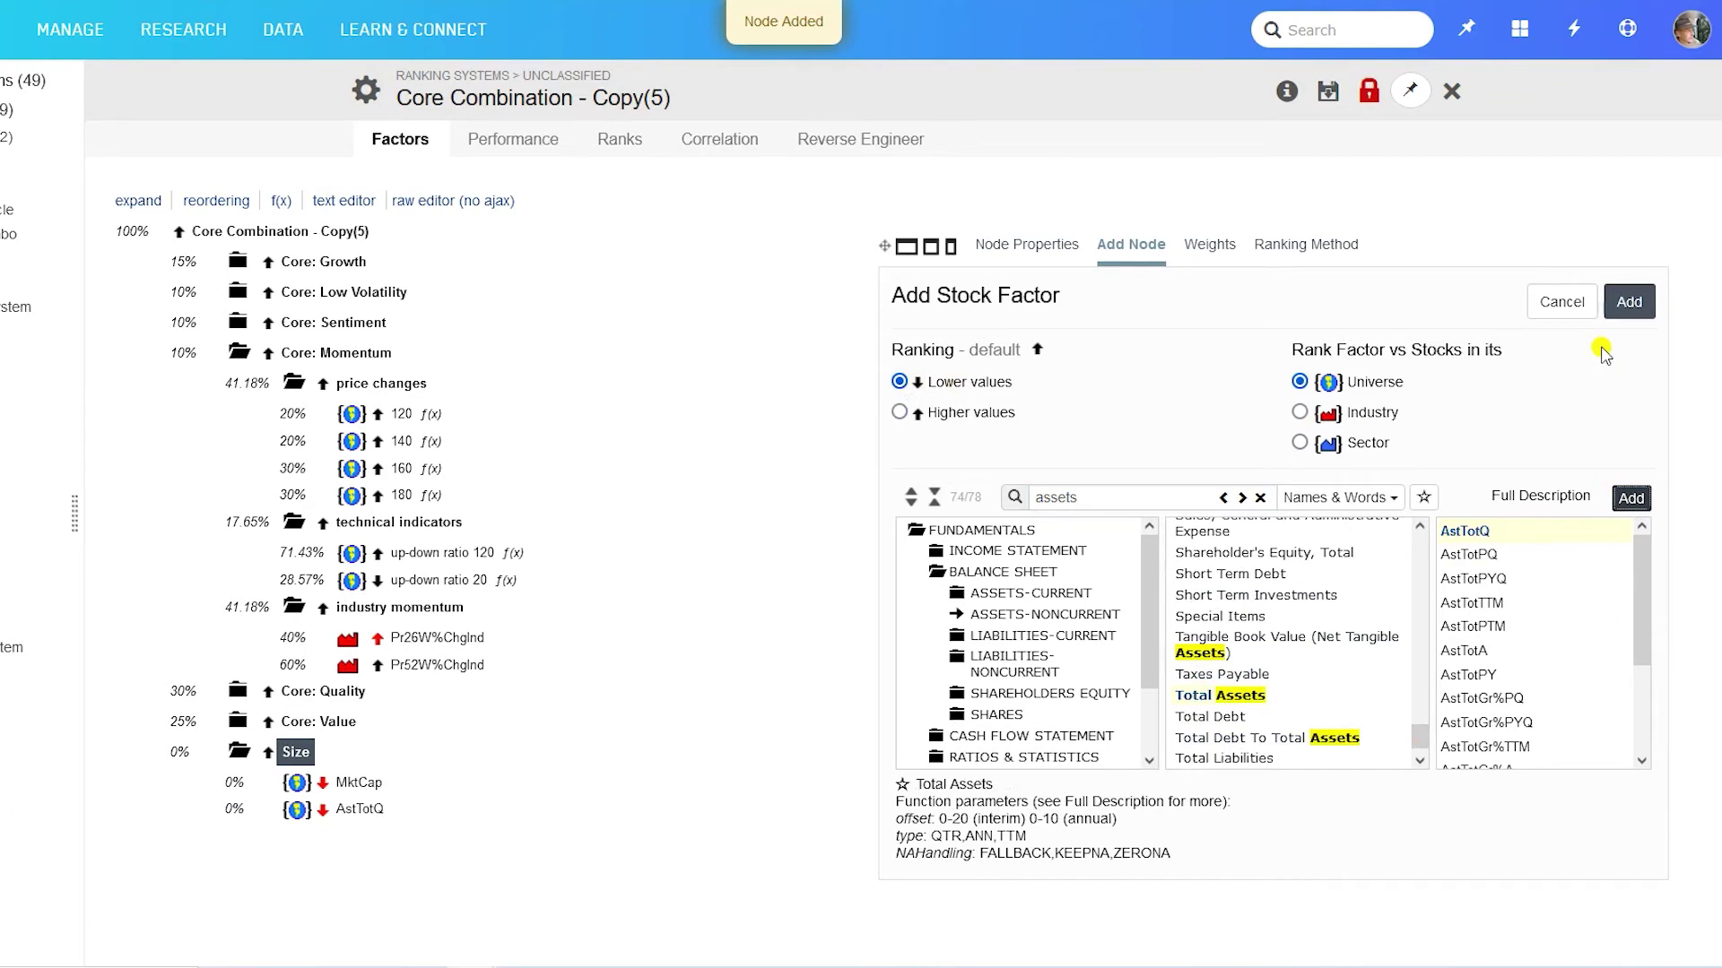
pyautogui.click(1562, 305)
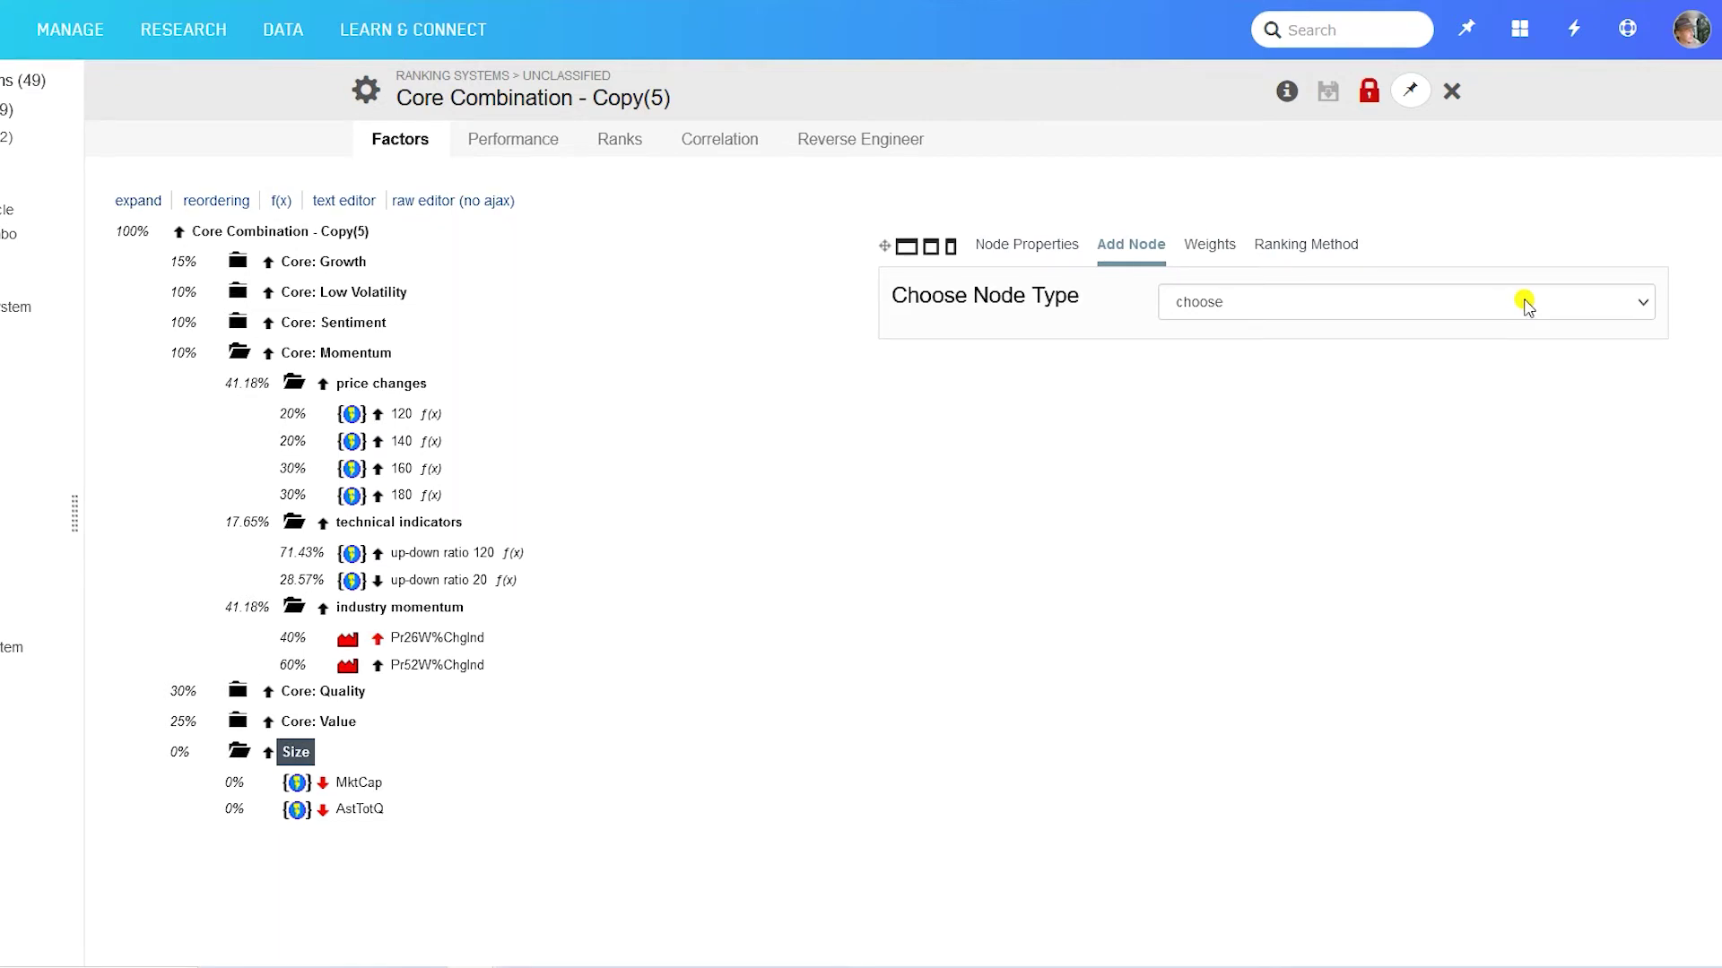
pyautogui.click(1404, 314)
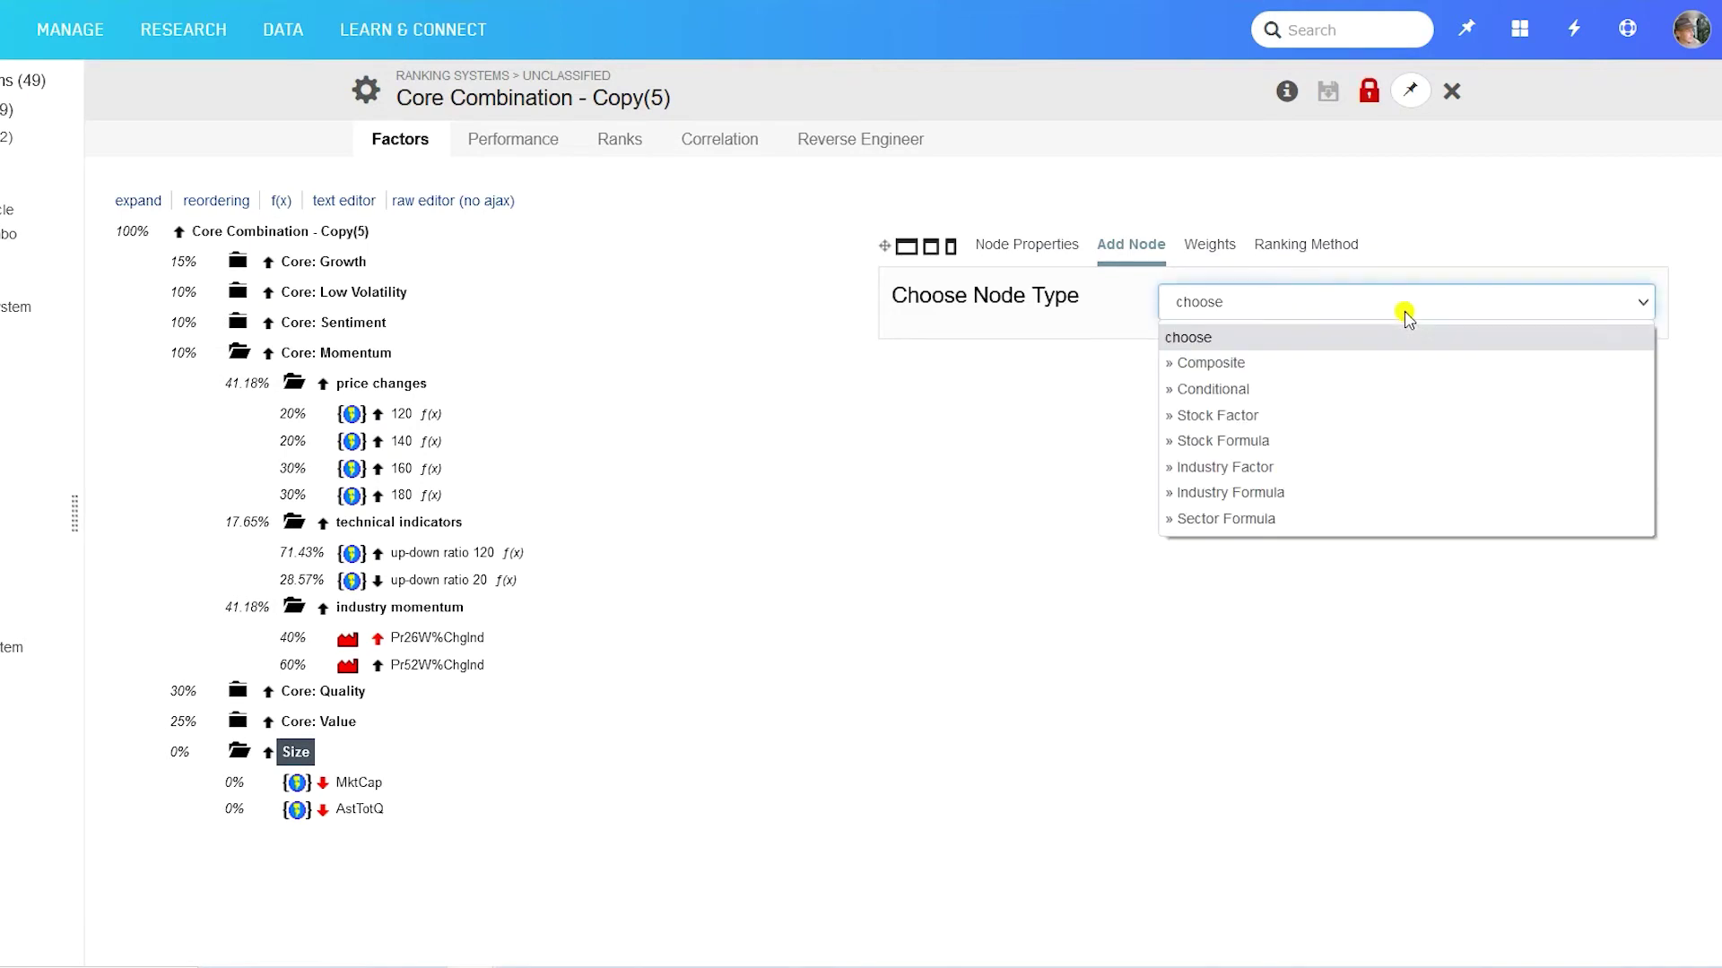
# - Add a conditional labelled 'daily dollar volume' with formula universe($adr) = true under Size
pyautogui.click(1237, 392)
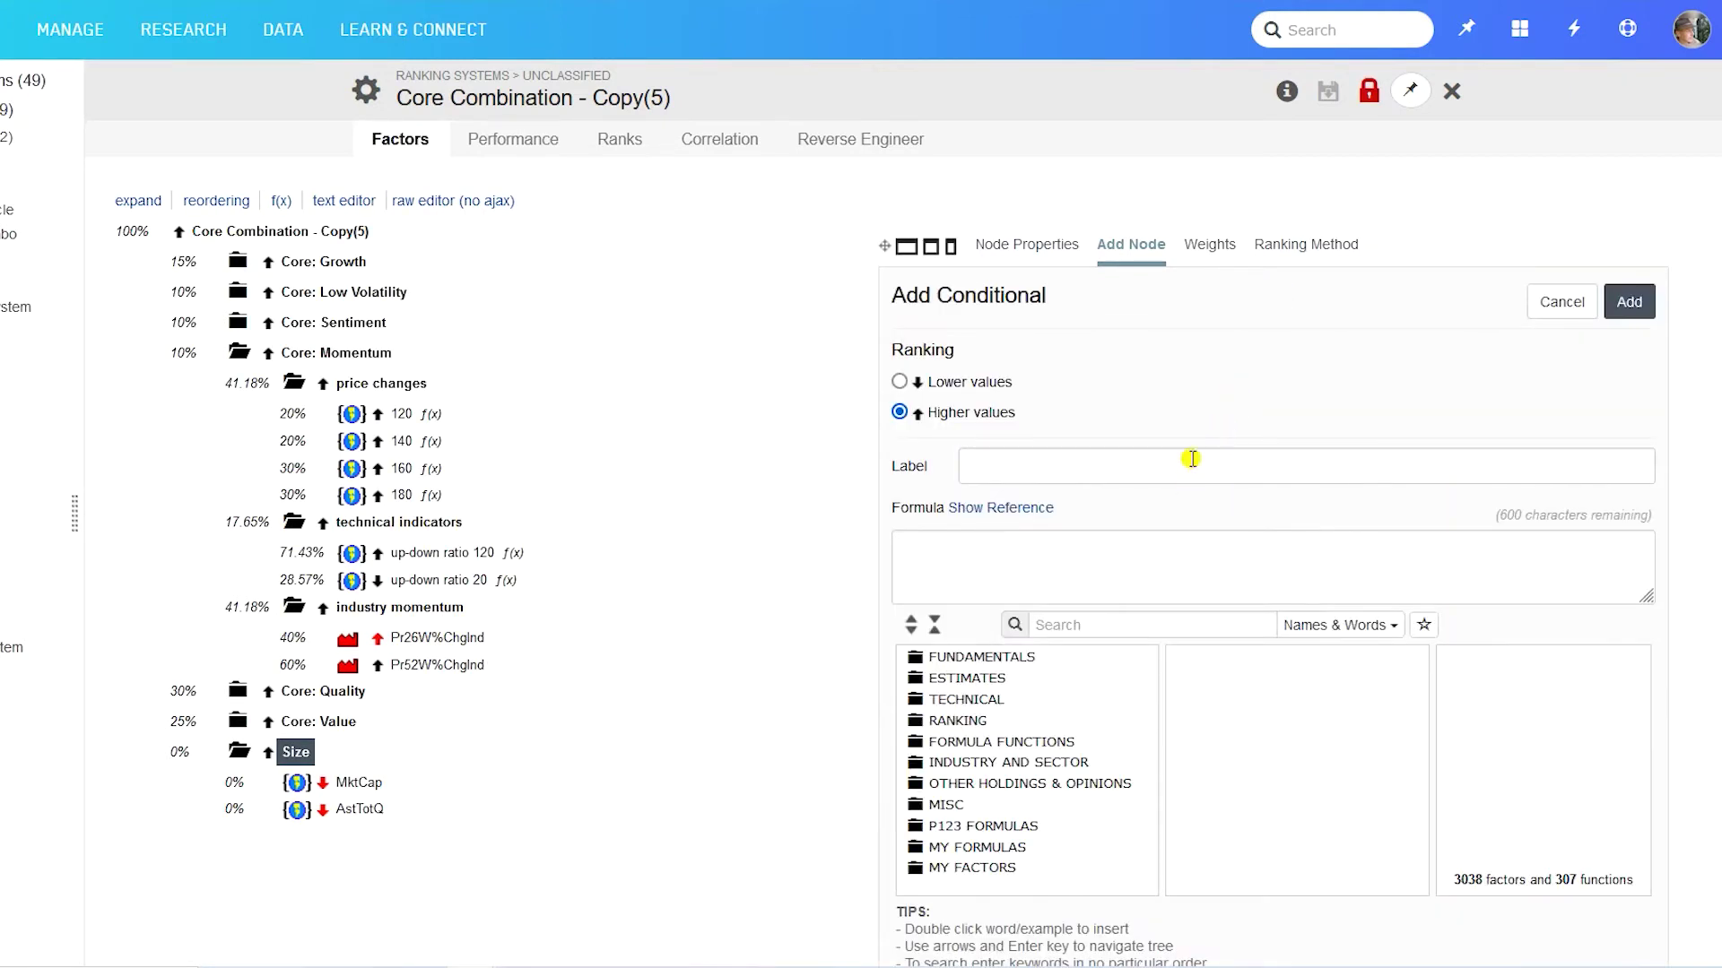
pyautogui.write('daily dollar volume')
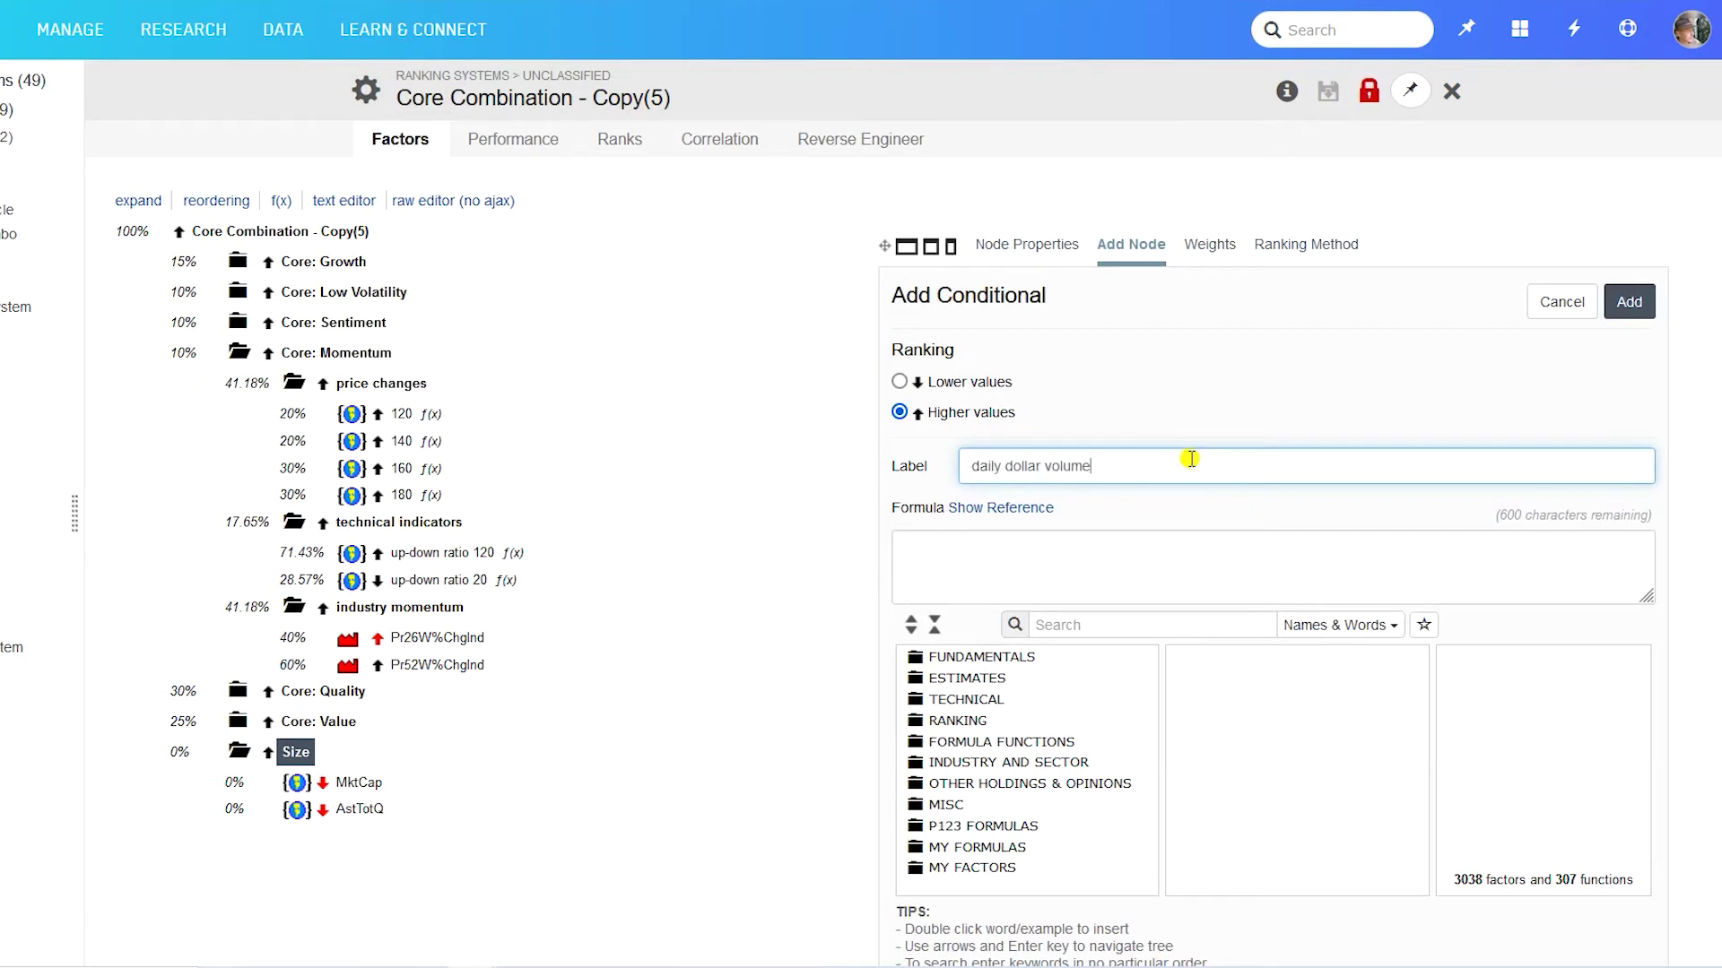
pyautogui.click(1033, 560)
pyautogui.write('u')
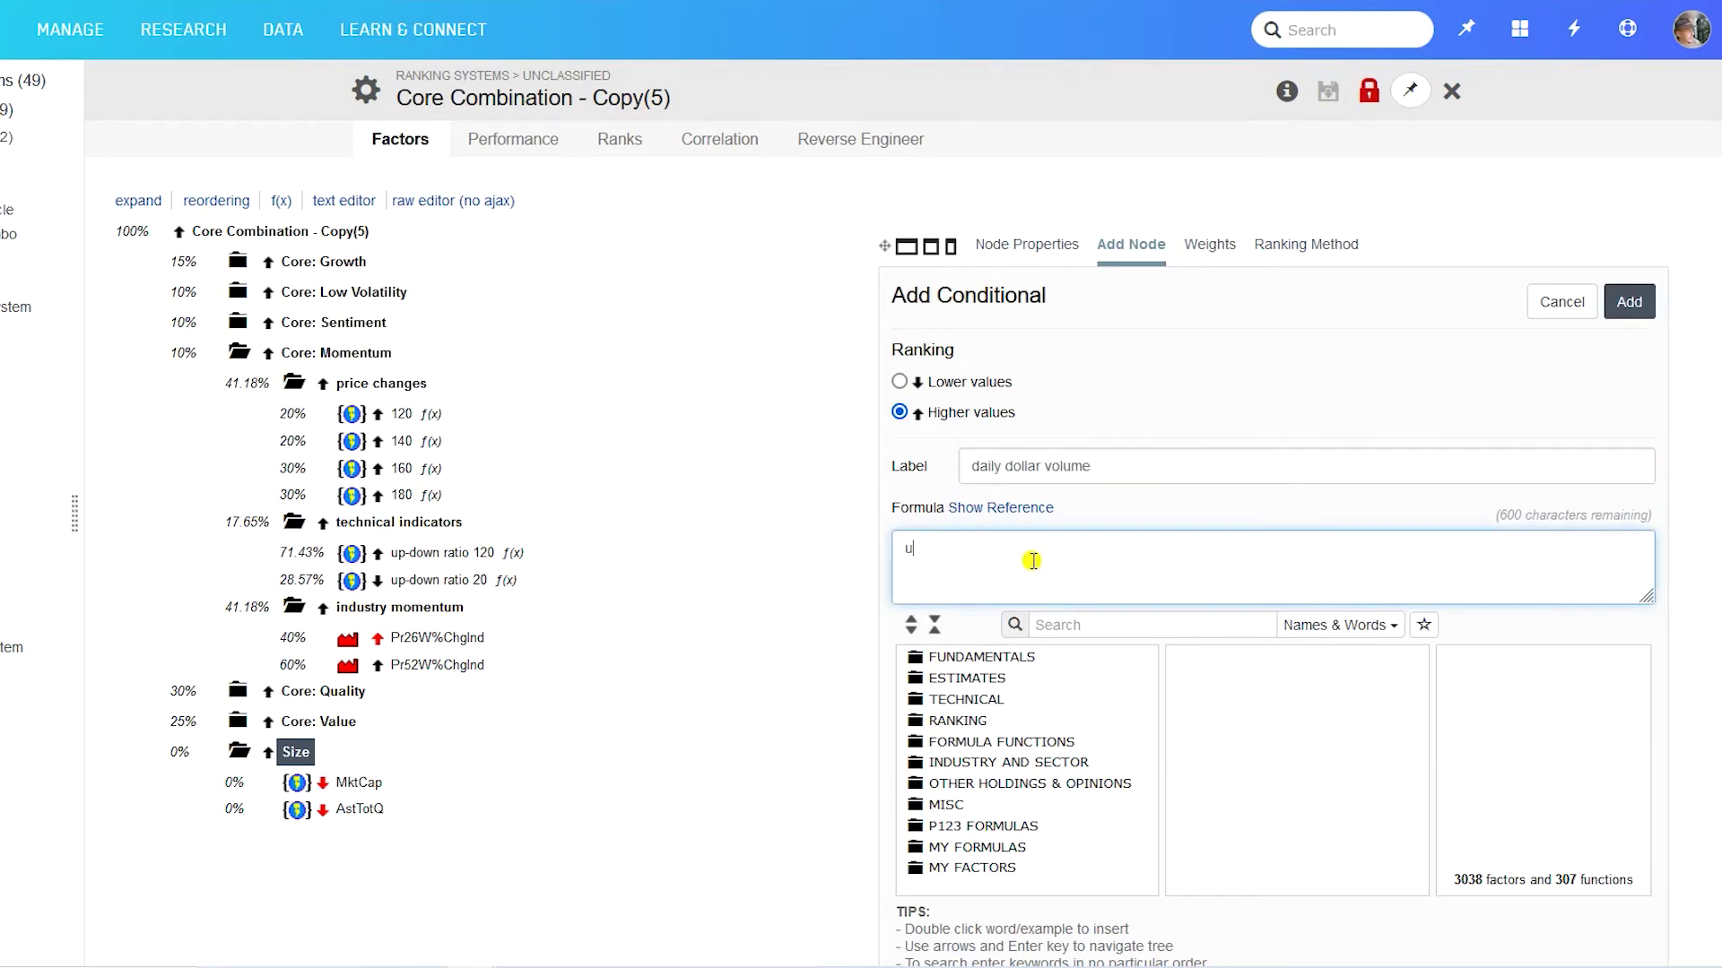
pyautogui.write('niverse($ad')
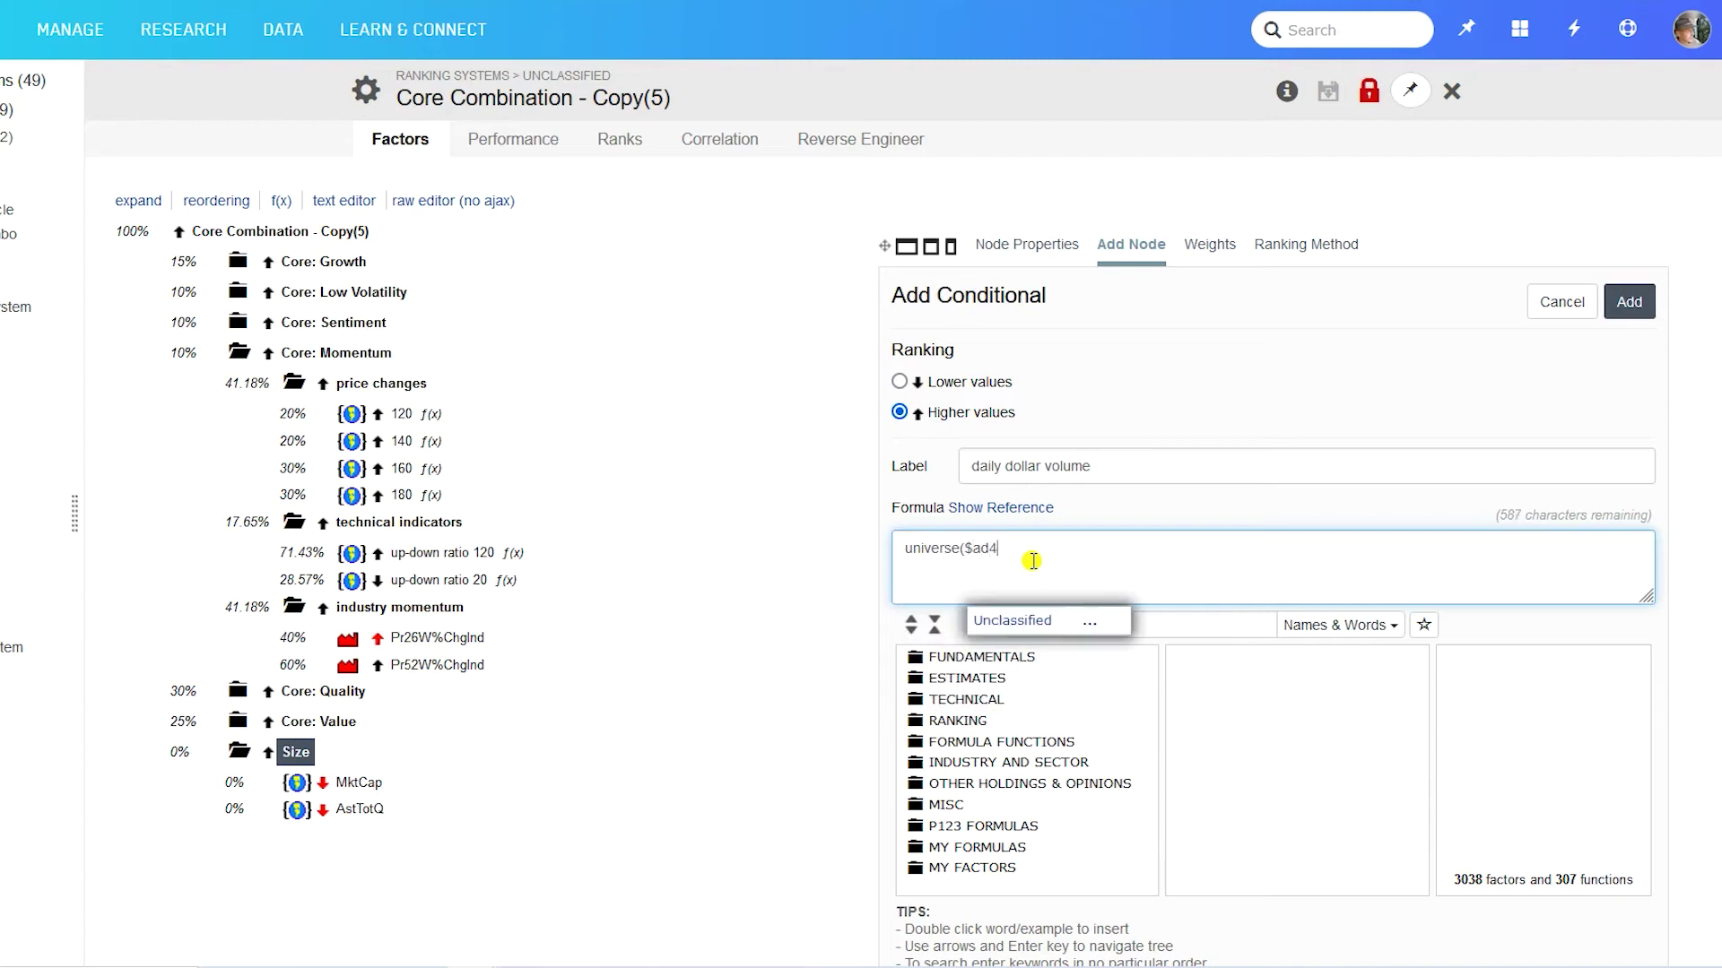
pyautogui.write('r) = true')
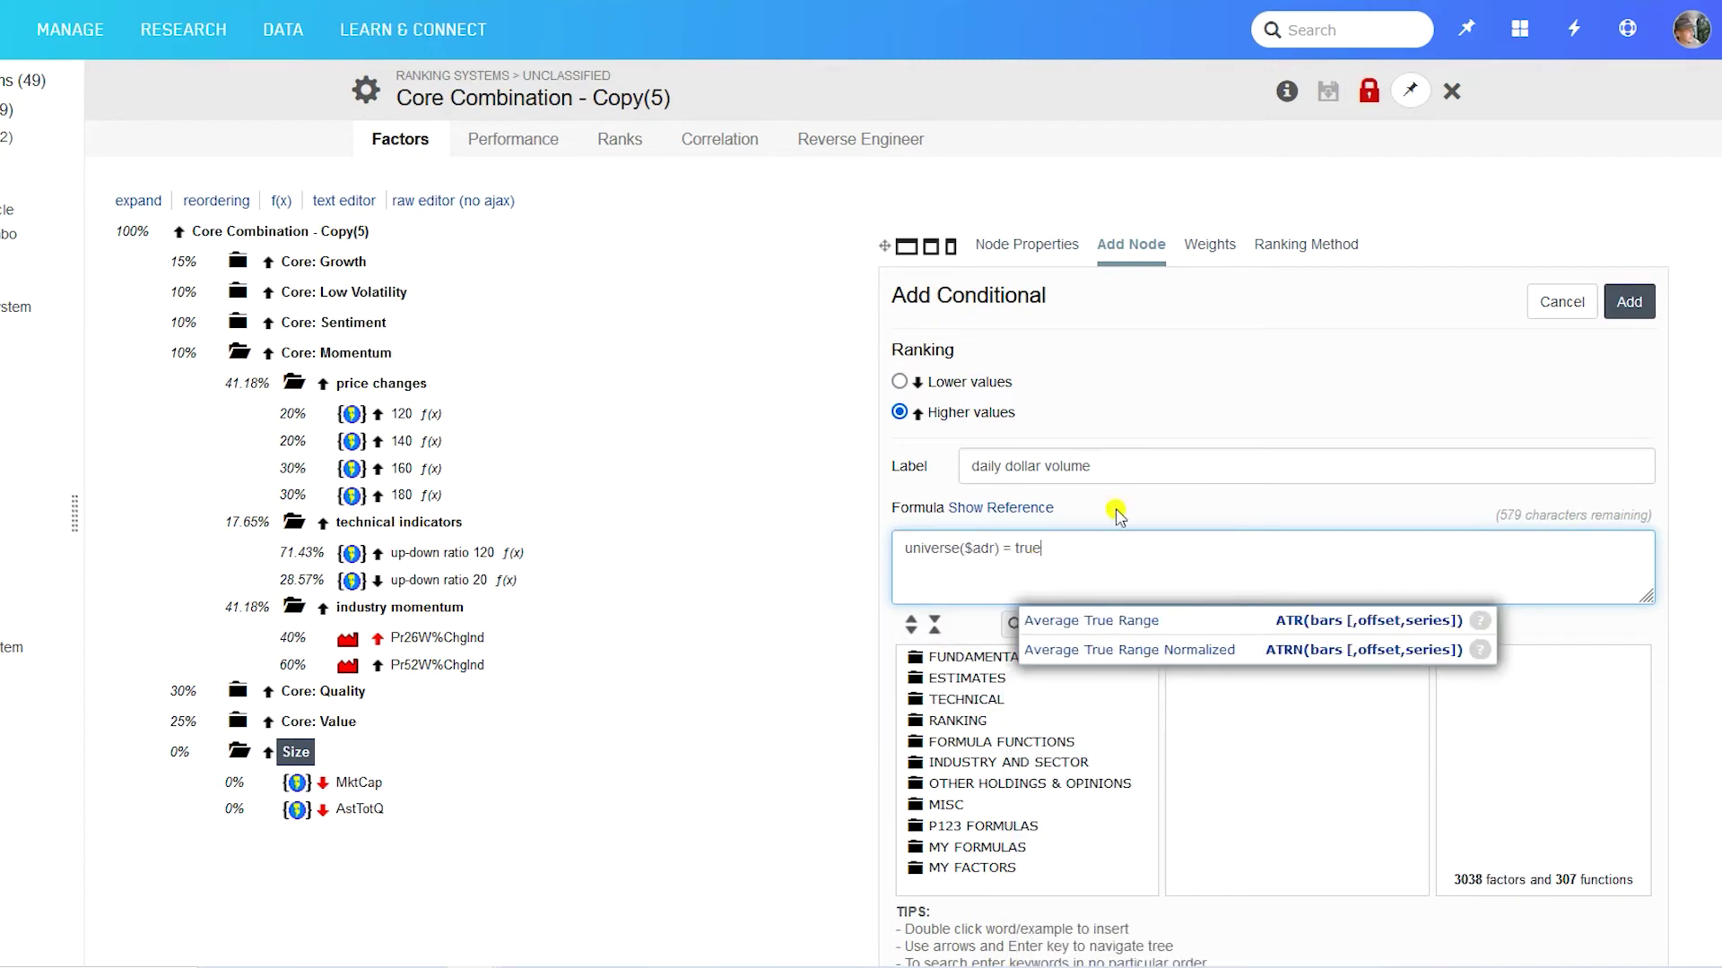
pyautogui.click(1630, 305)
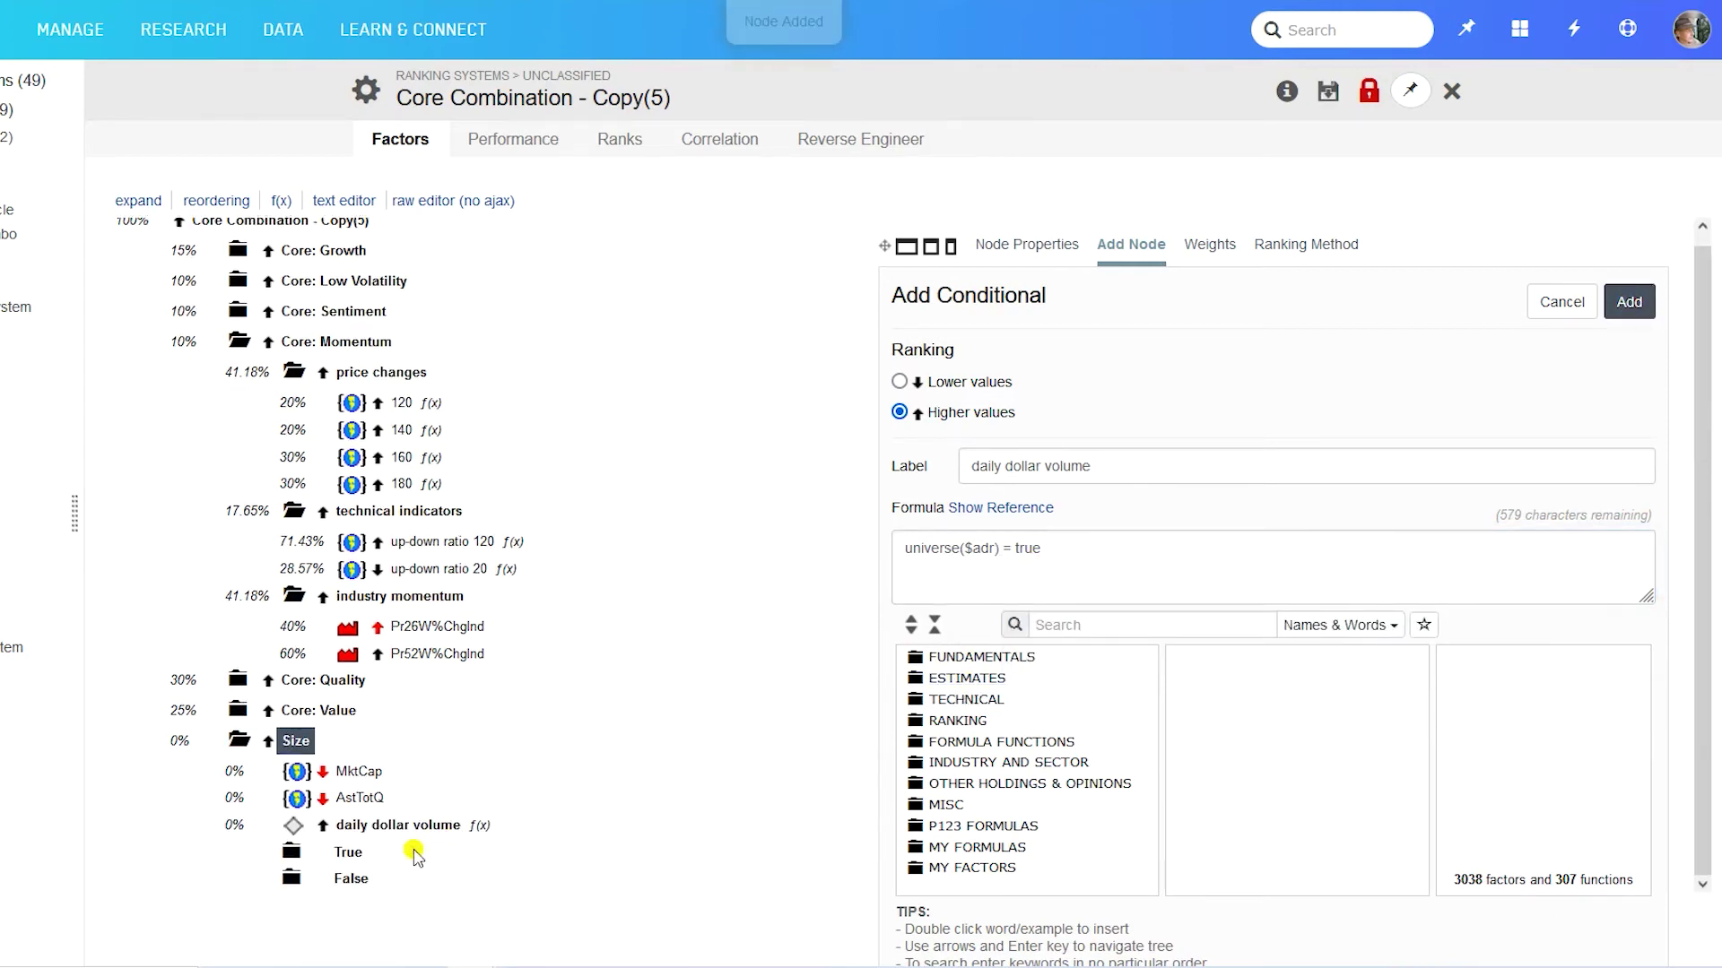
pyautogui.click(348, 853)
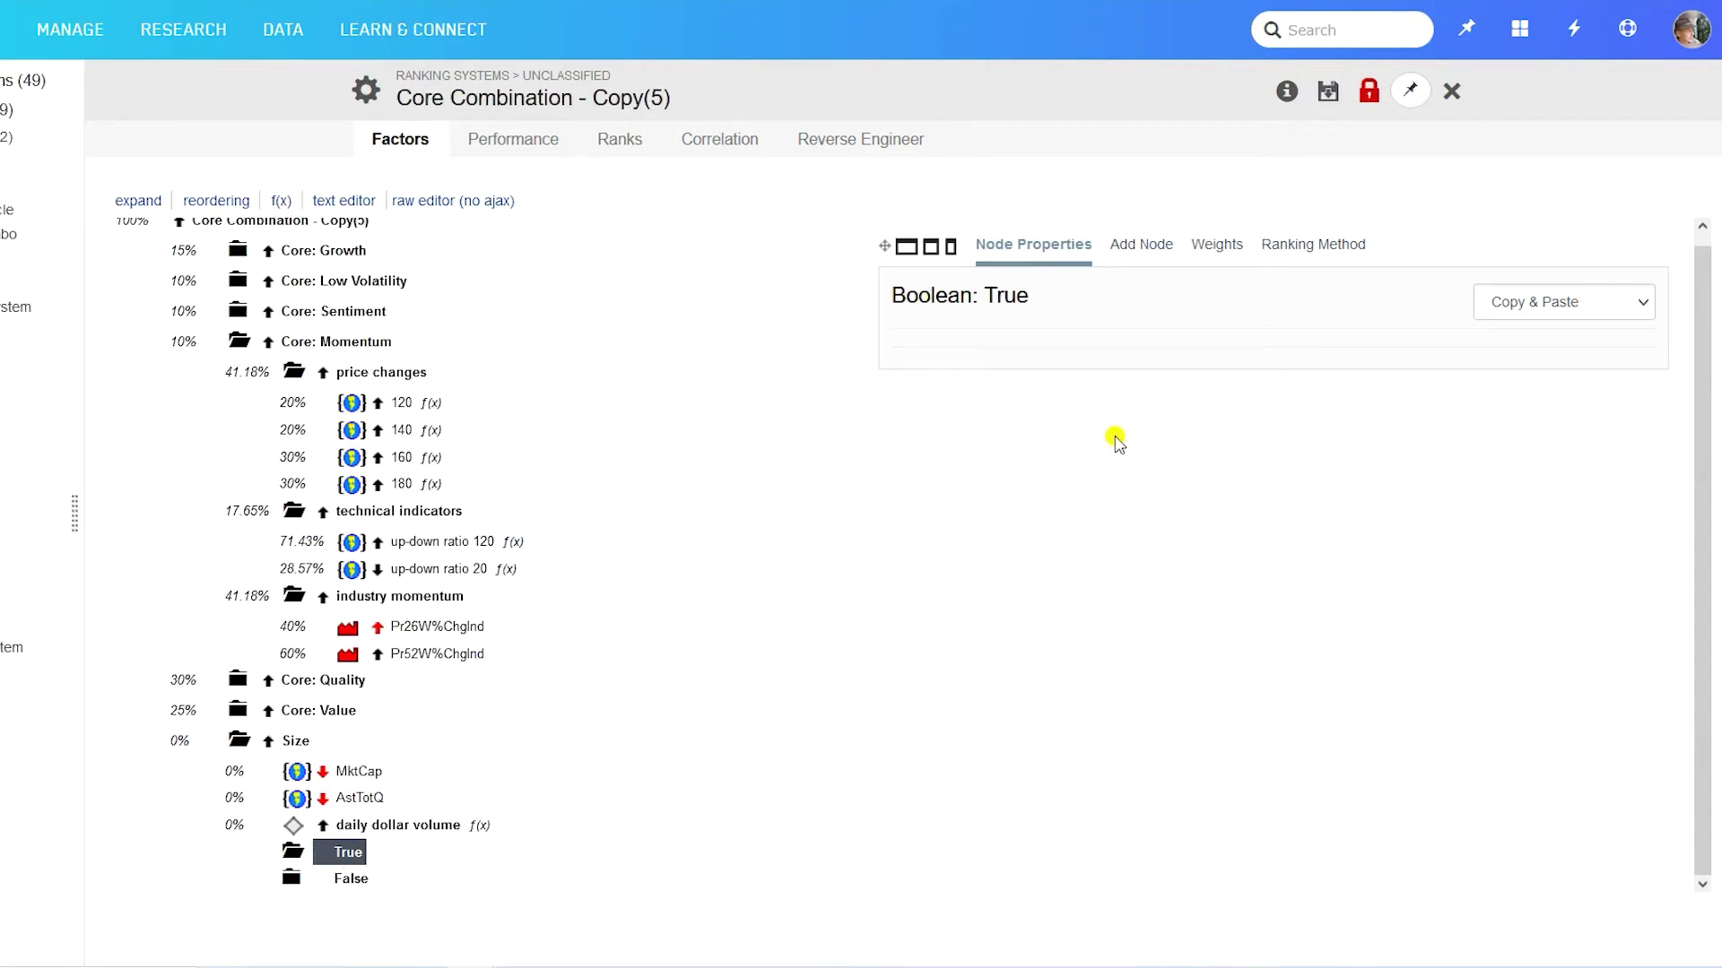
# - Place the MktCap factor, lower values ranked higher, under the conditional's True branch
pyautogui.click(1141, 255)
pyautogui.click(1201, 294)
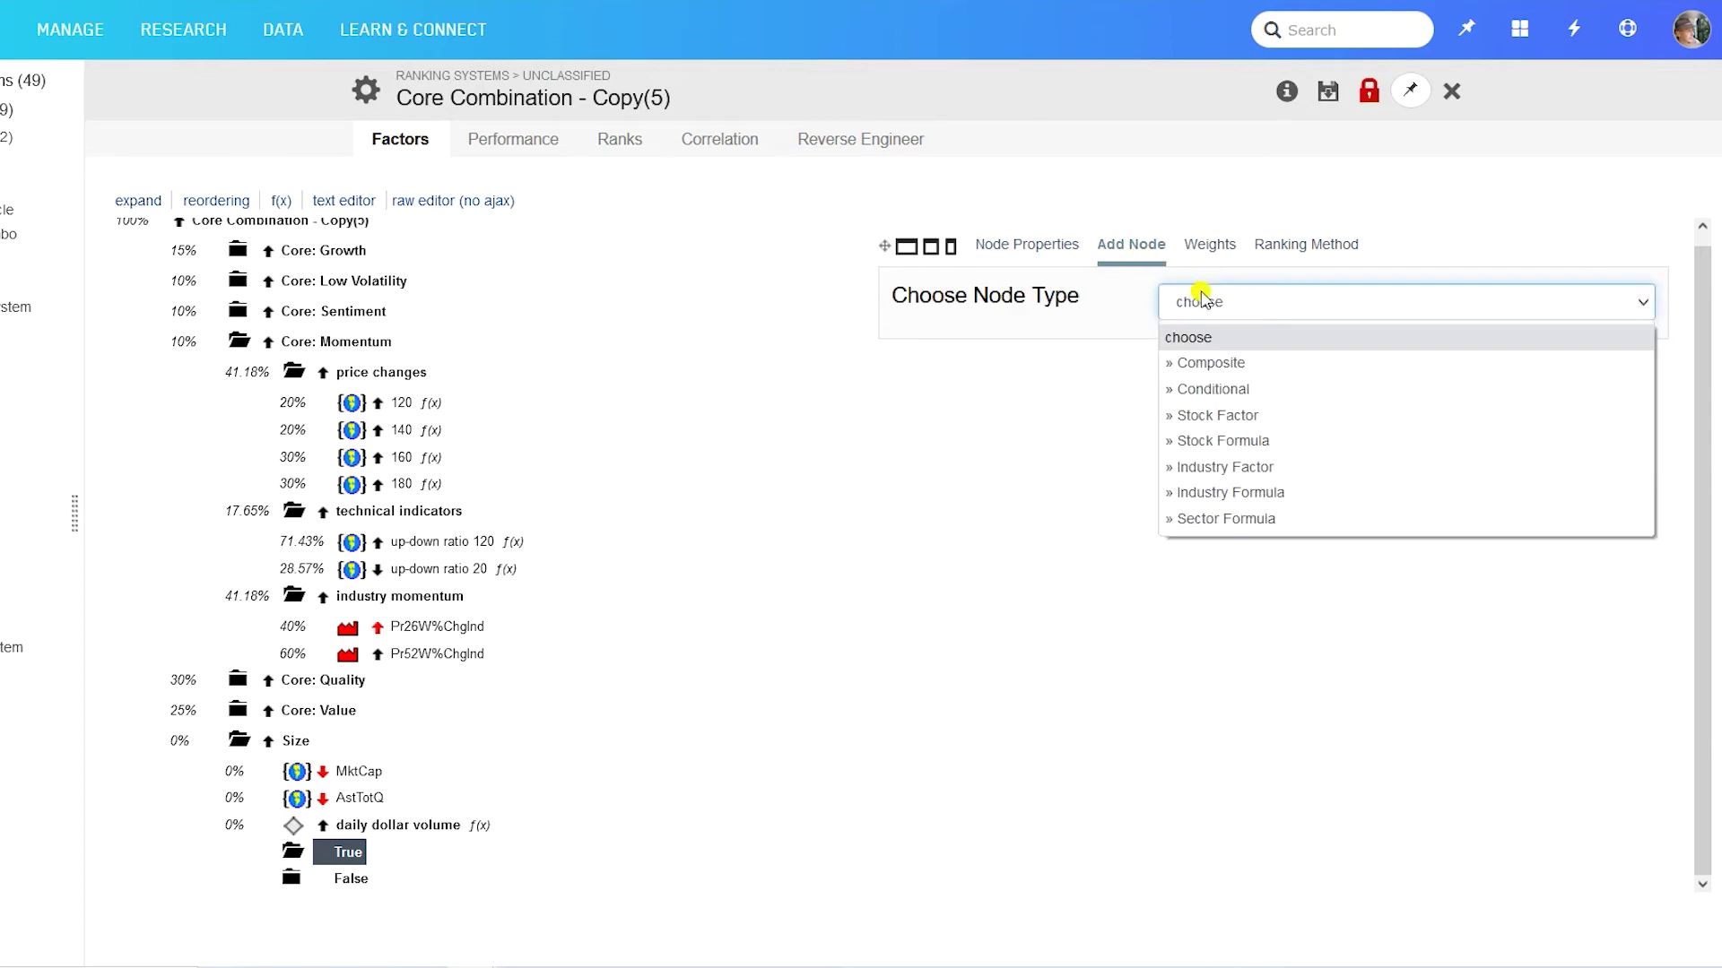
pyautogui.click(1201, 415)
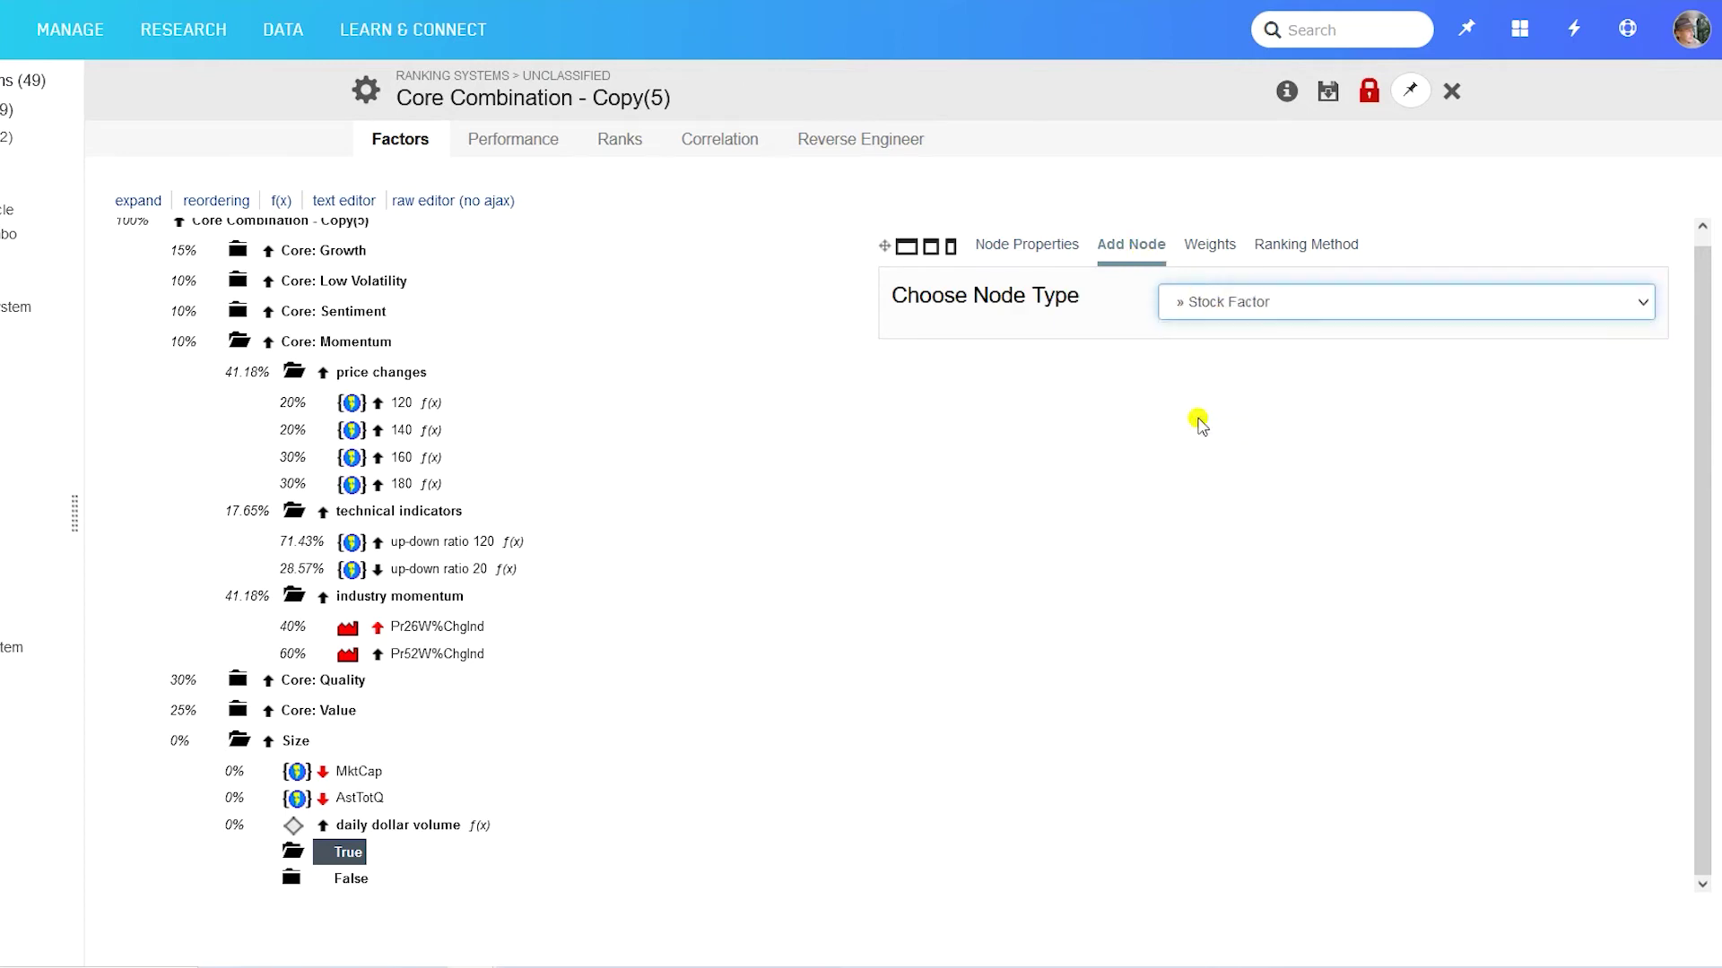
pyautogui.click(1089, 494)
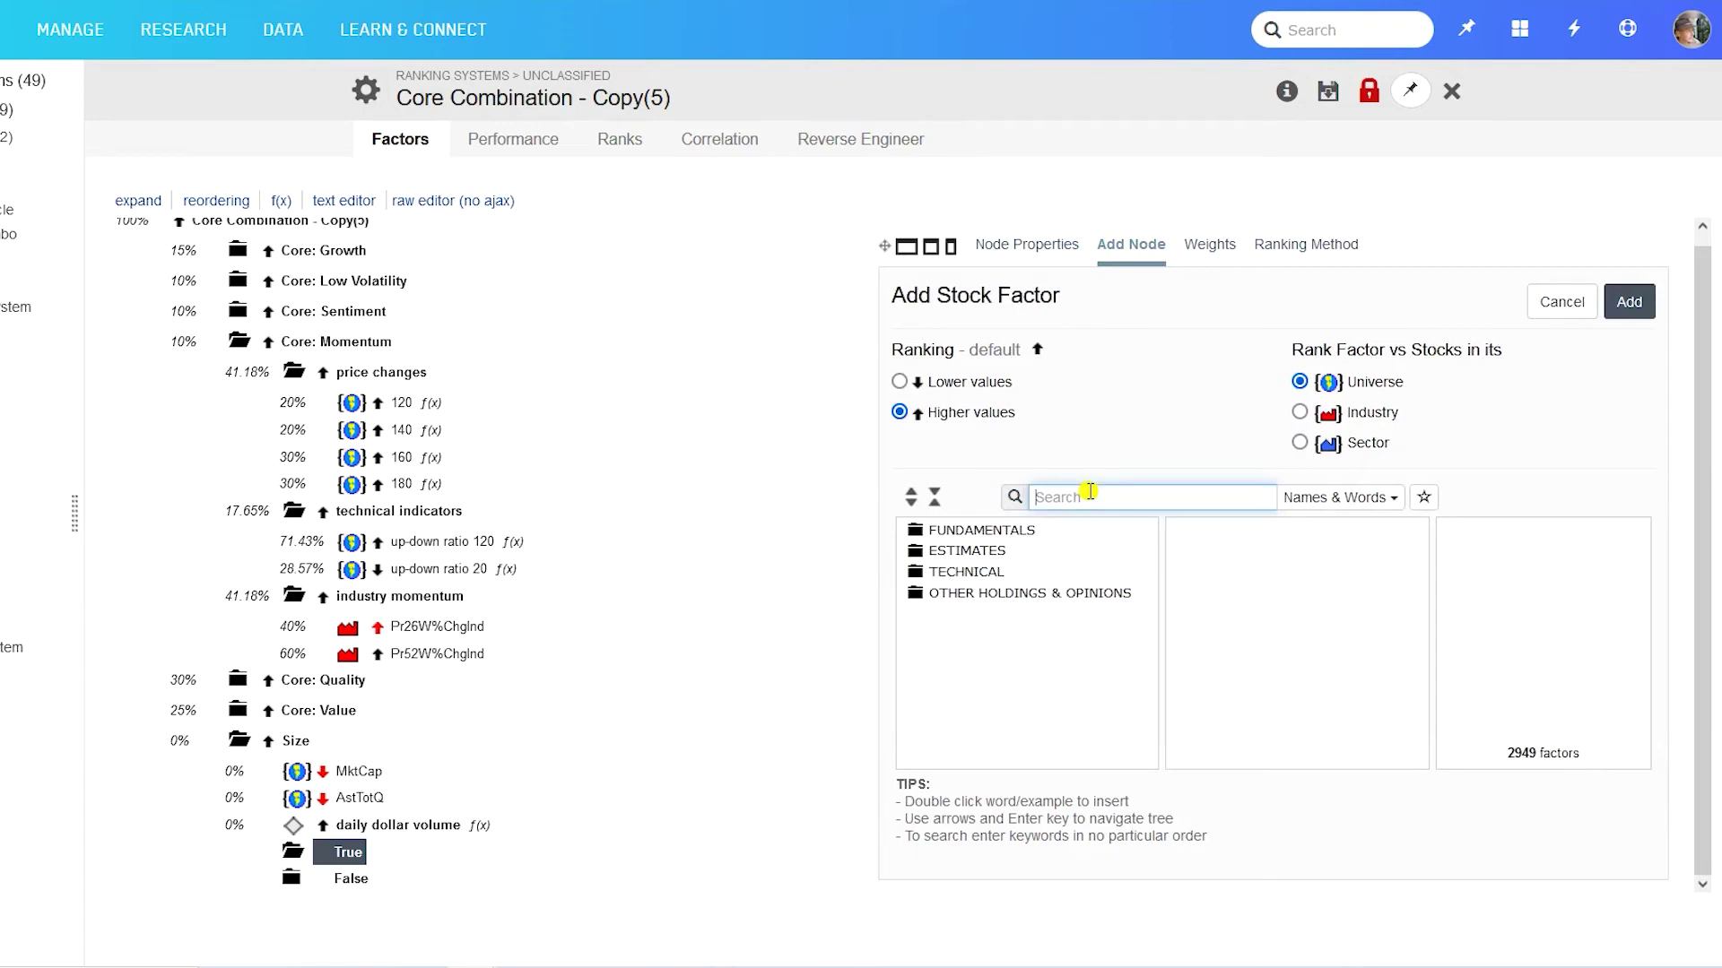
pyautogui.write('market c')
pyautogui.click(899, 381)
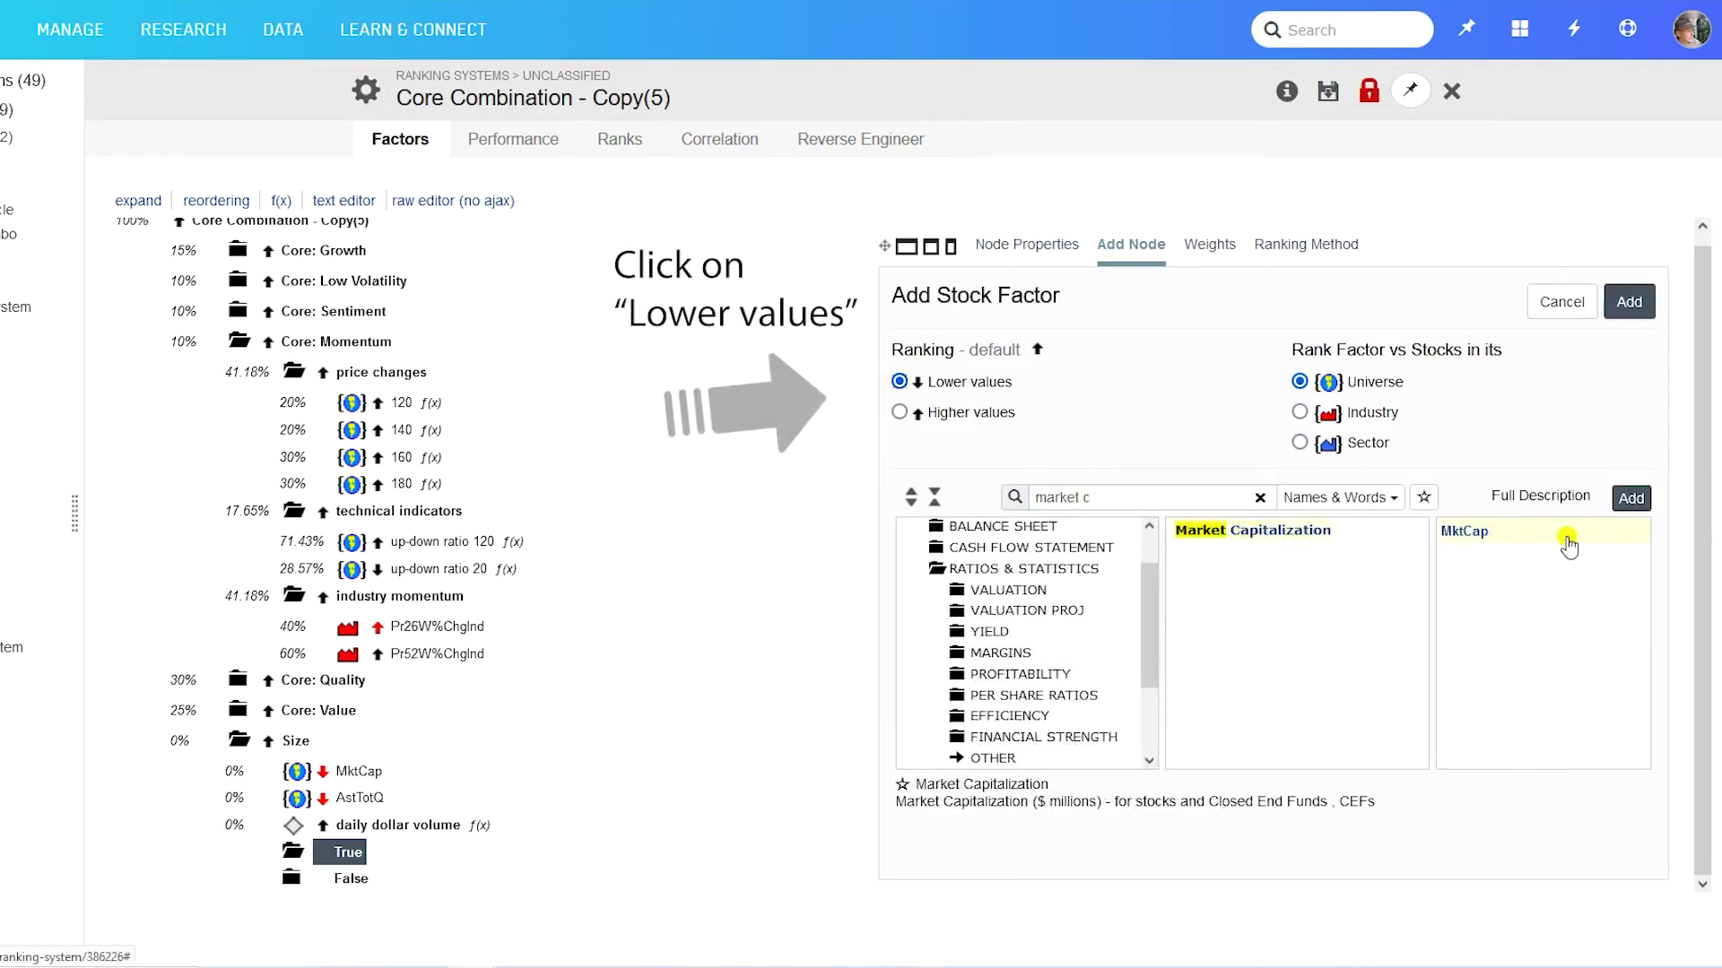
pyautogui.click(1635, 499)
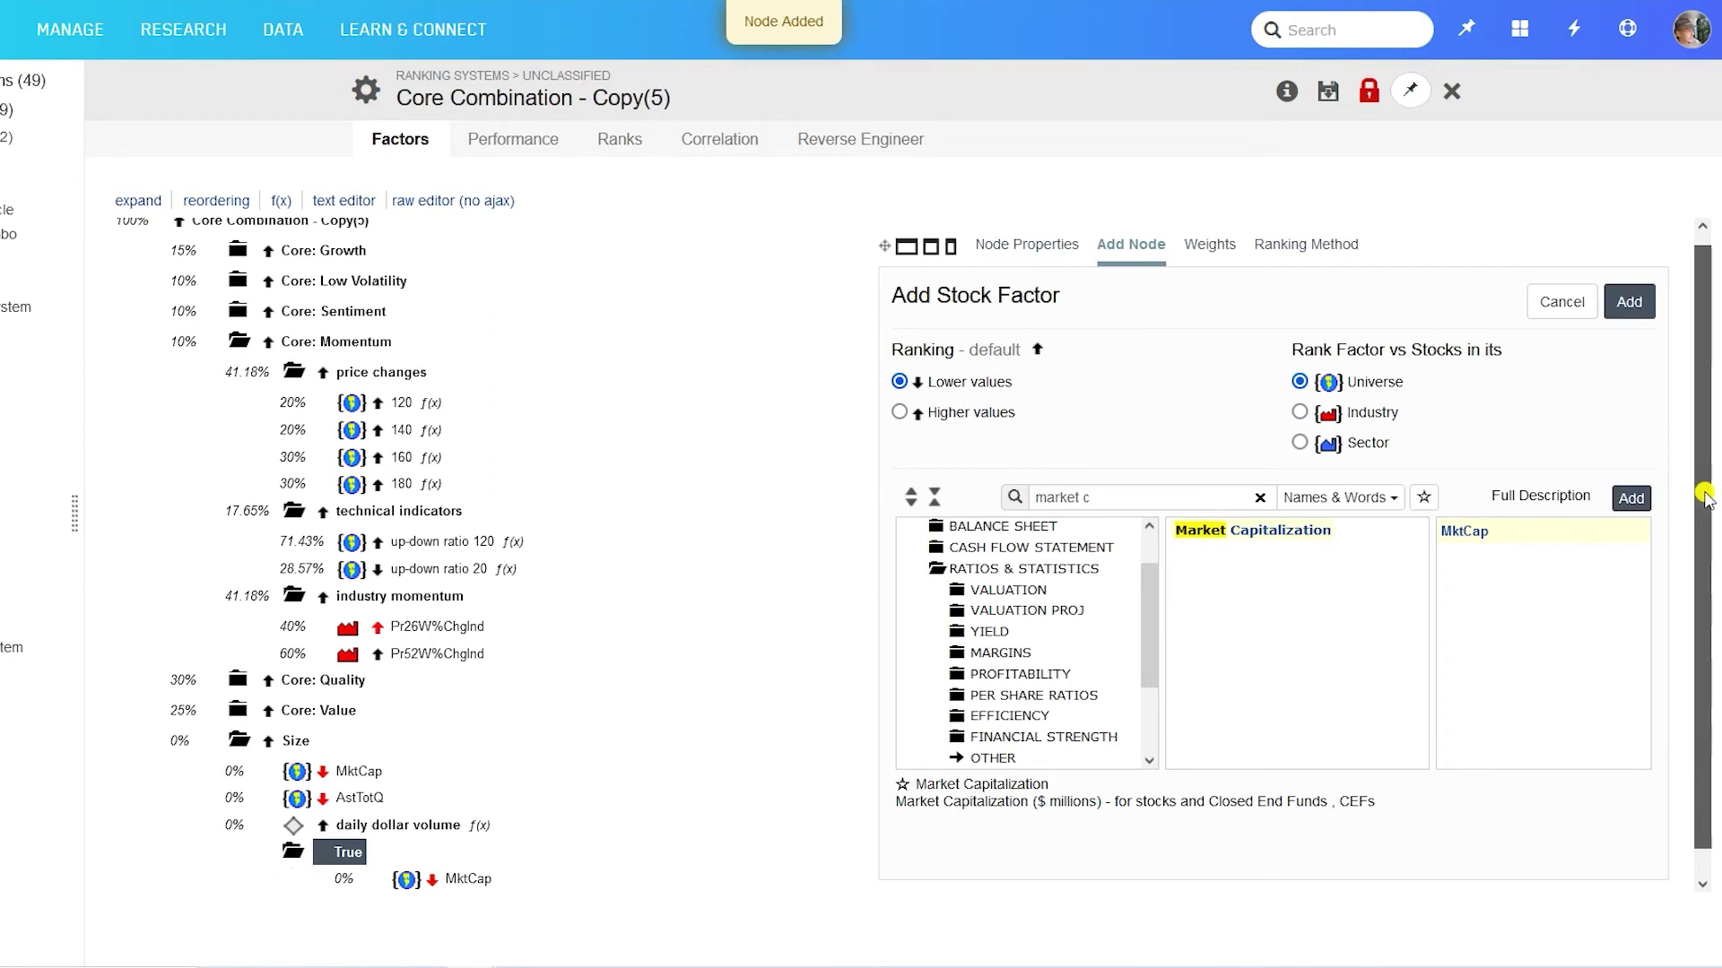
pyautogui.scroll(-1, 1707, 500)
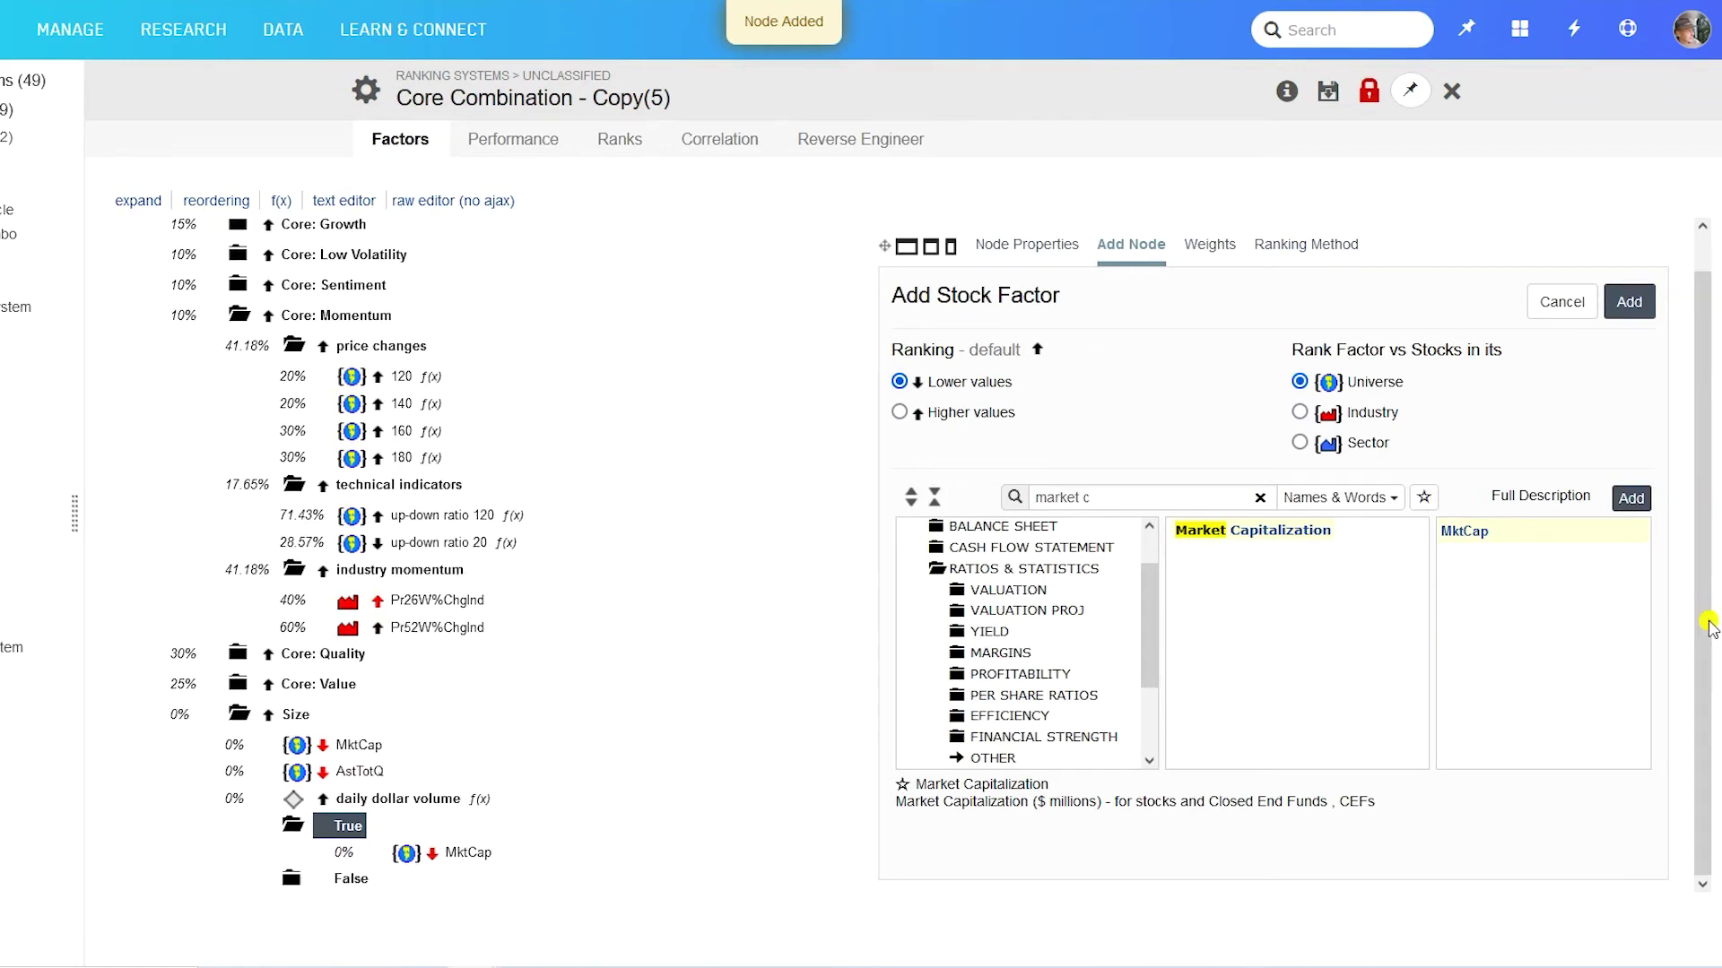
pyautogui.click(342, 881)
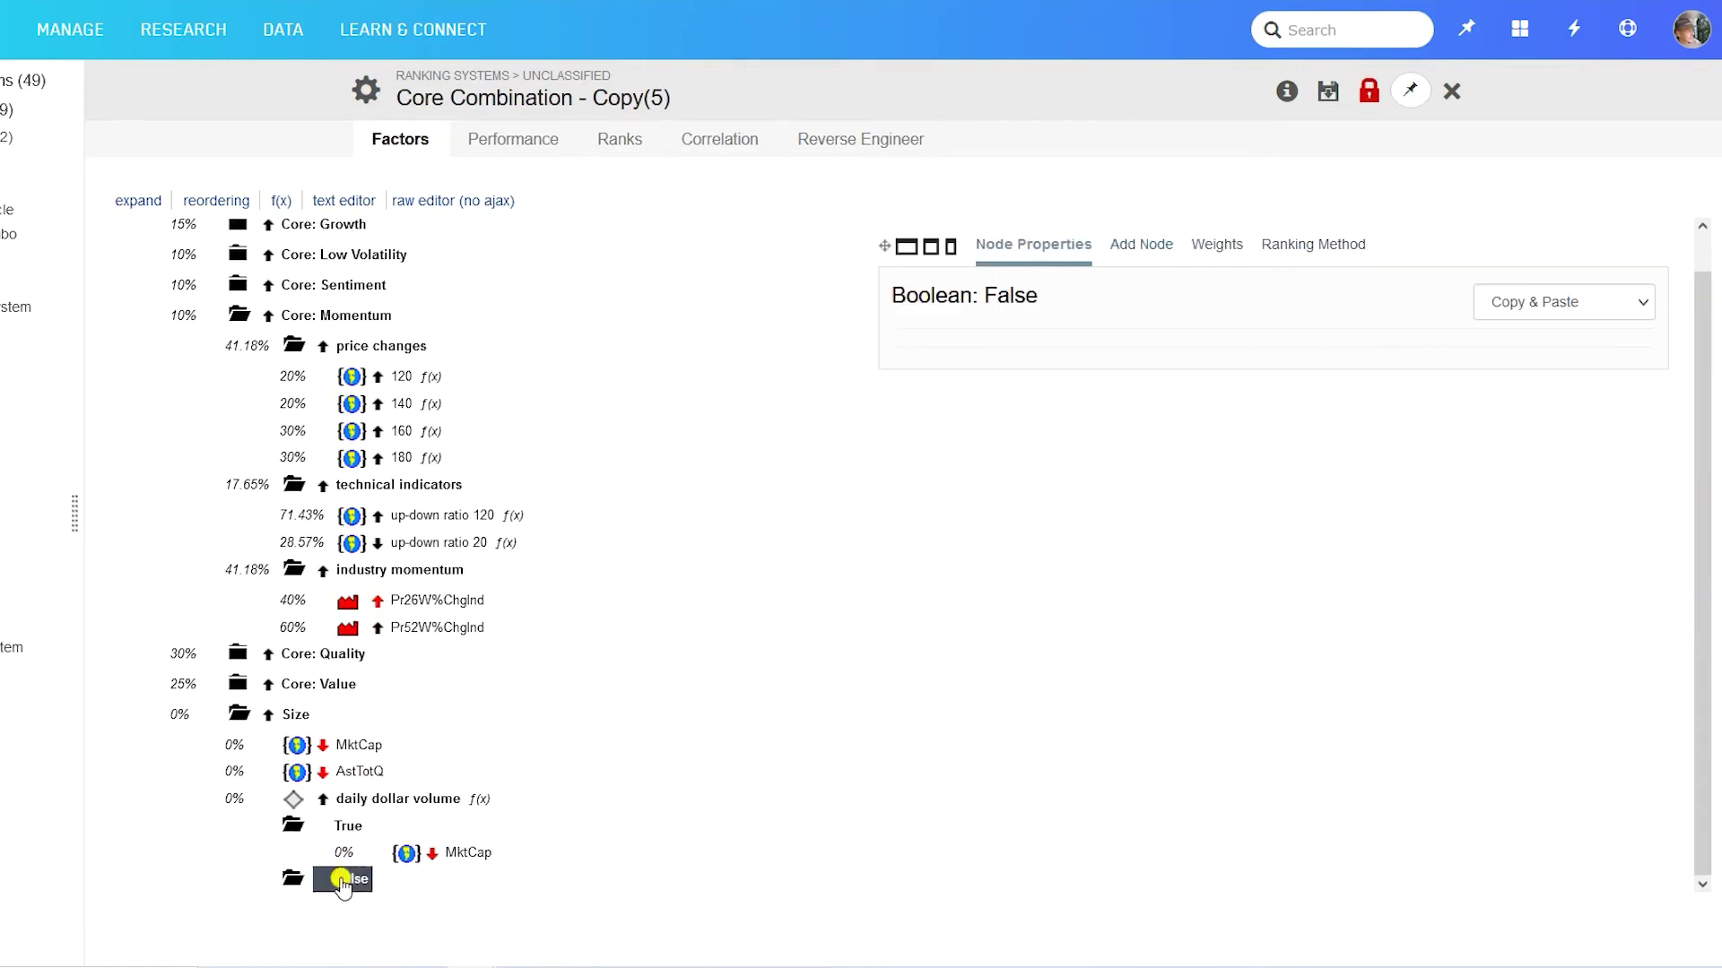
# - Add a 'can?' conditional under False testing country("can") = true and universe(nootc) = false
pyautogui.click(1155, 260)
pyautogui.click(1198, 292)
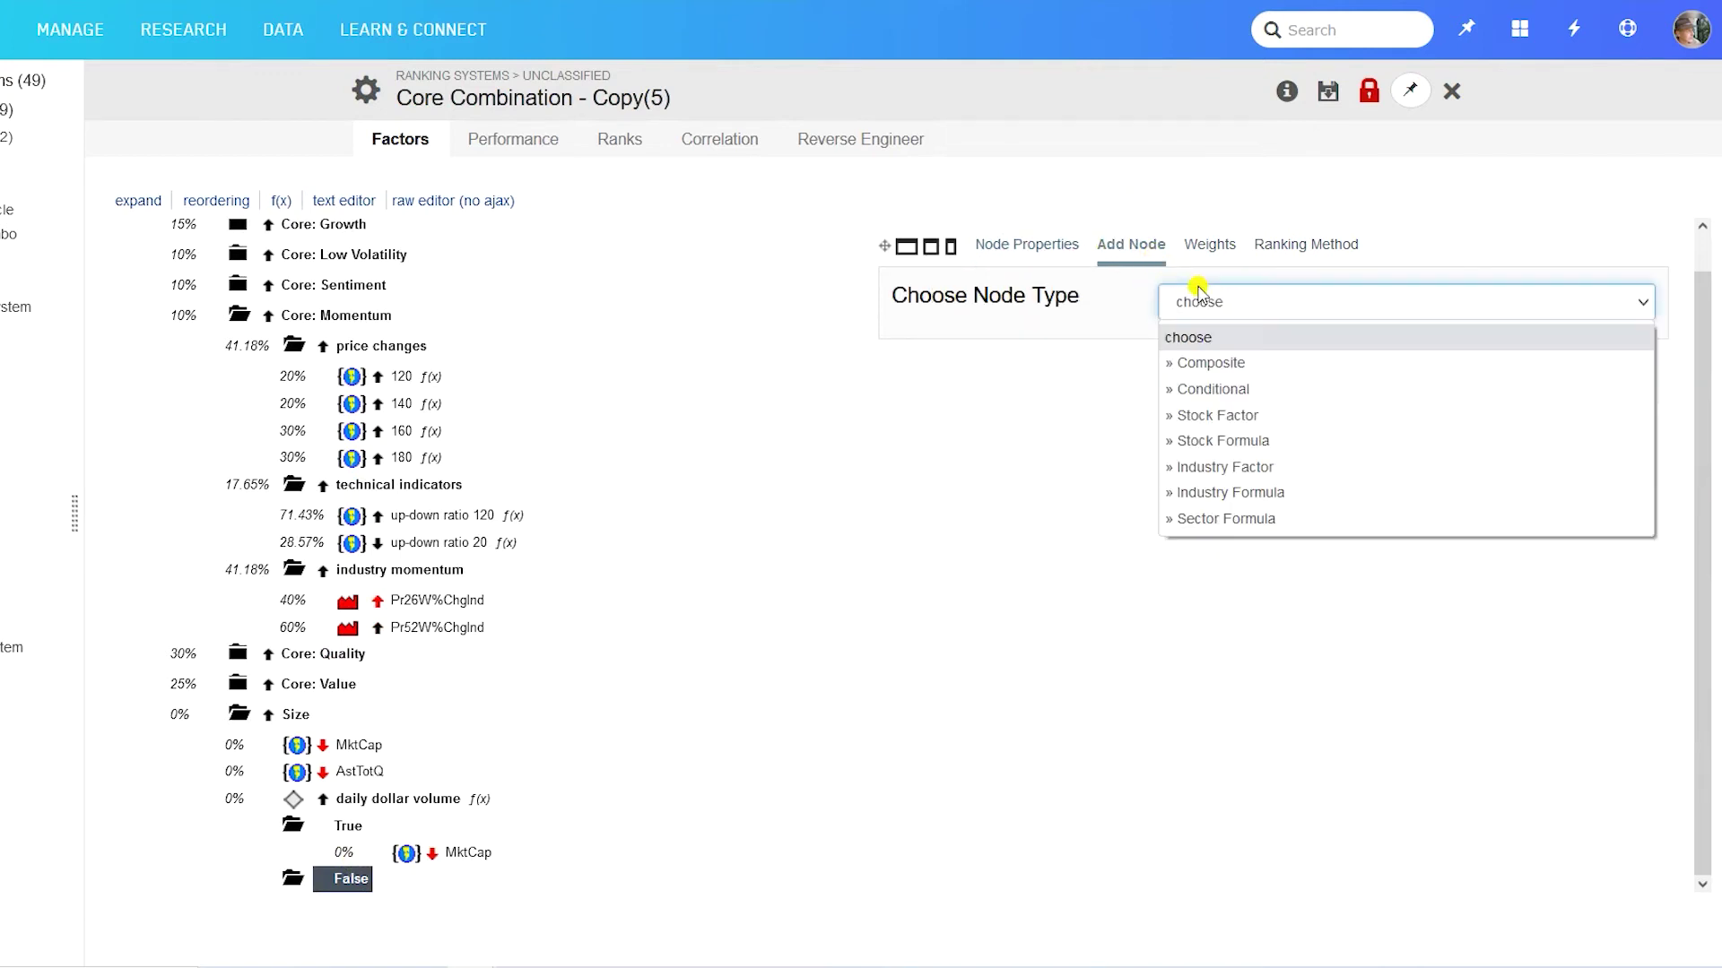
pyautogui.click(1200, 393)
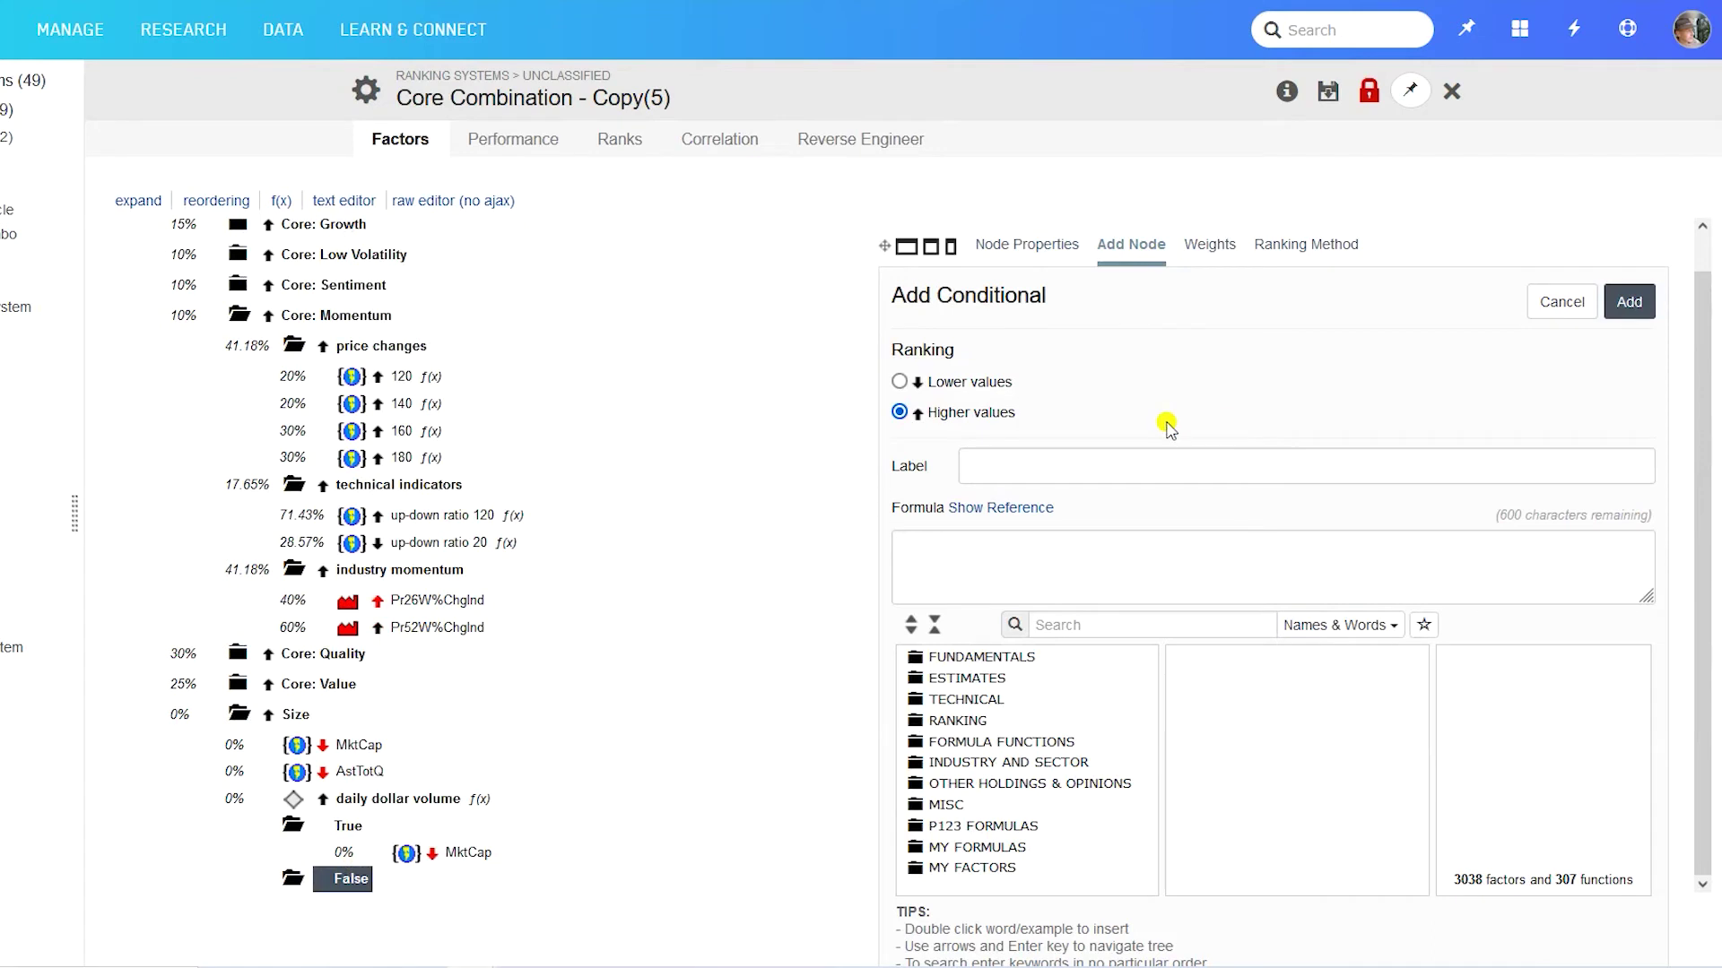
pyautogui.click(996, 543)
pyautogui.write('country("can") = true and universe(nootc) = false')
pyautogui.click(1010, 466)
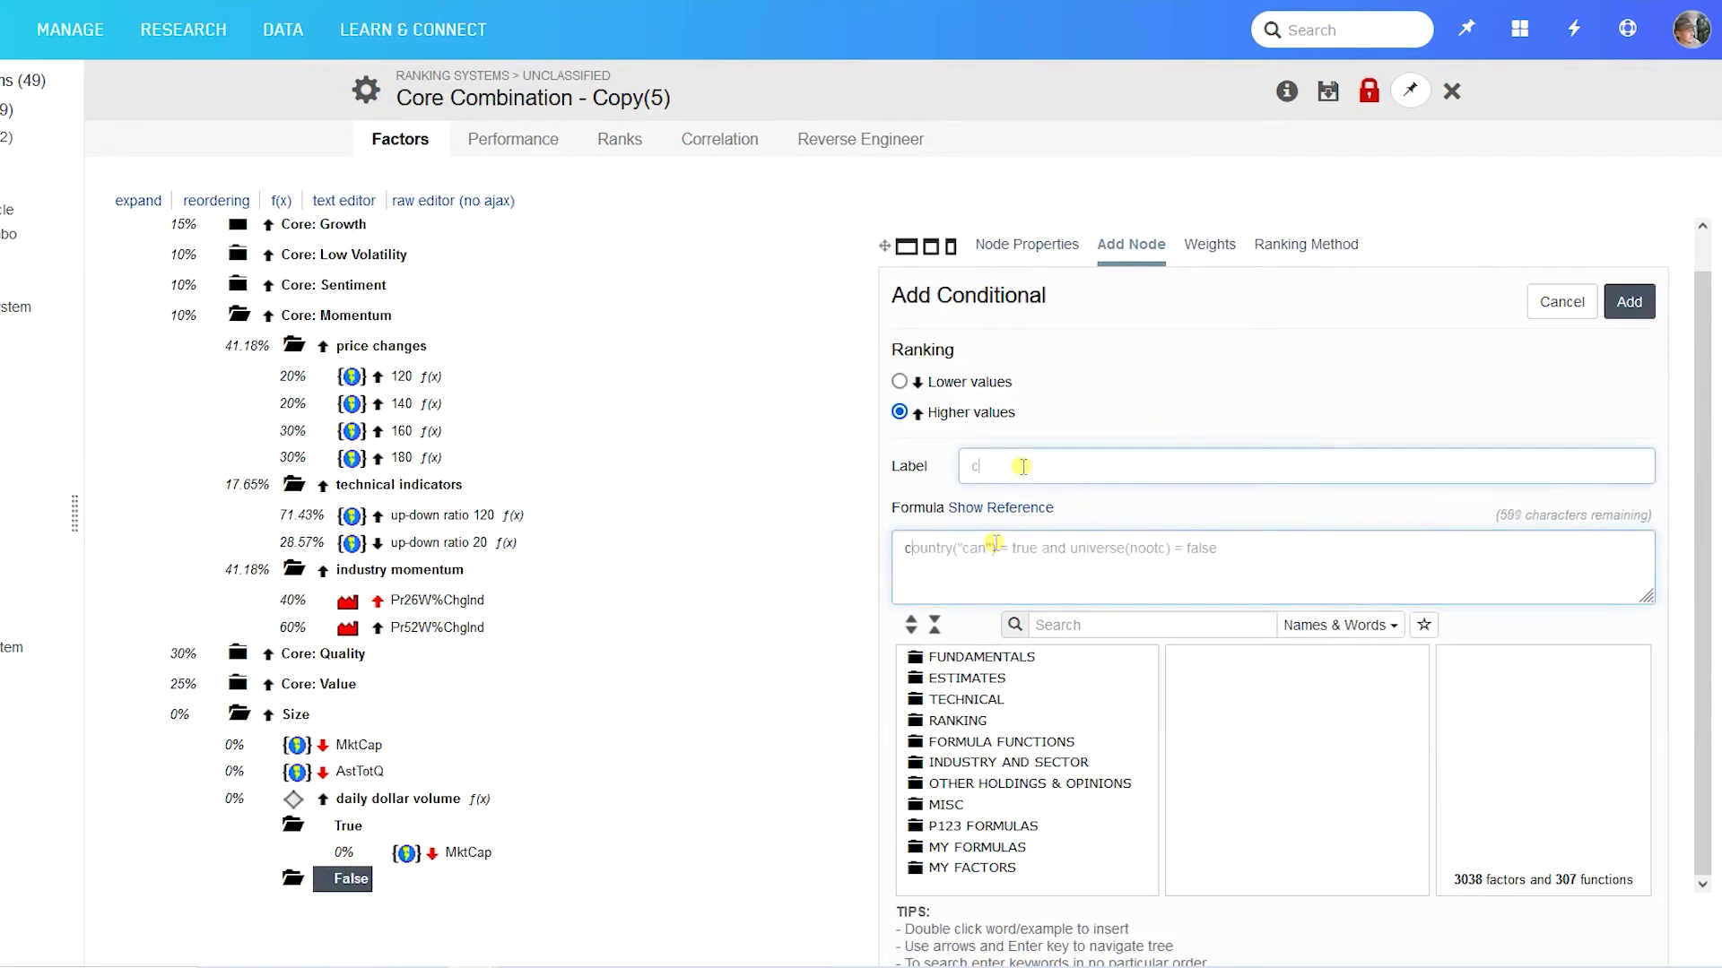
pyautogui.write('can?')
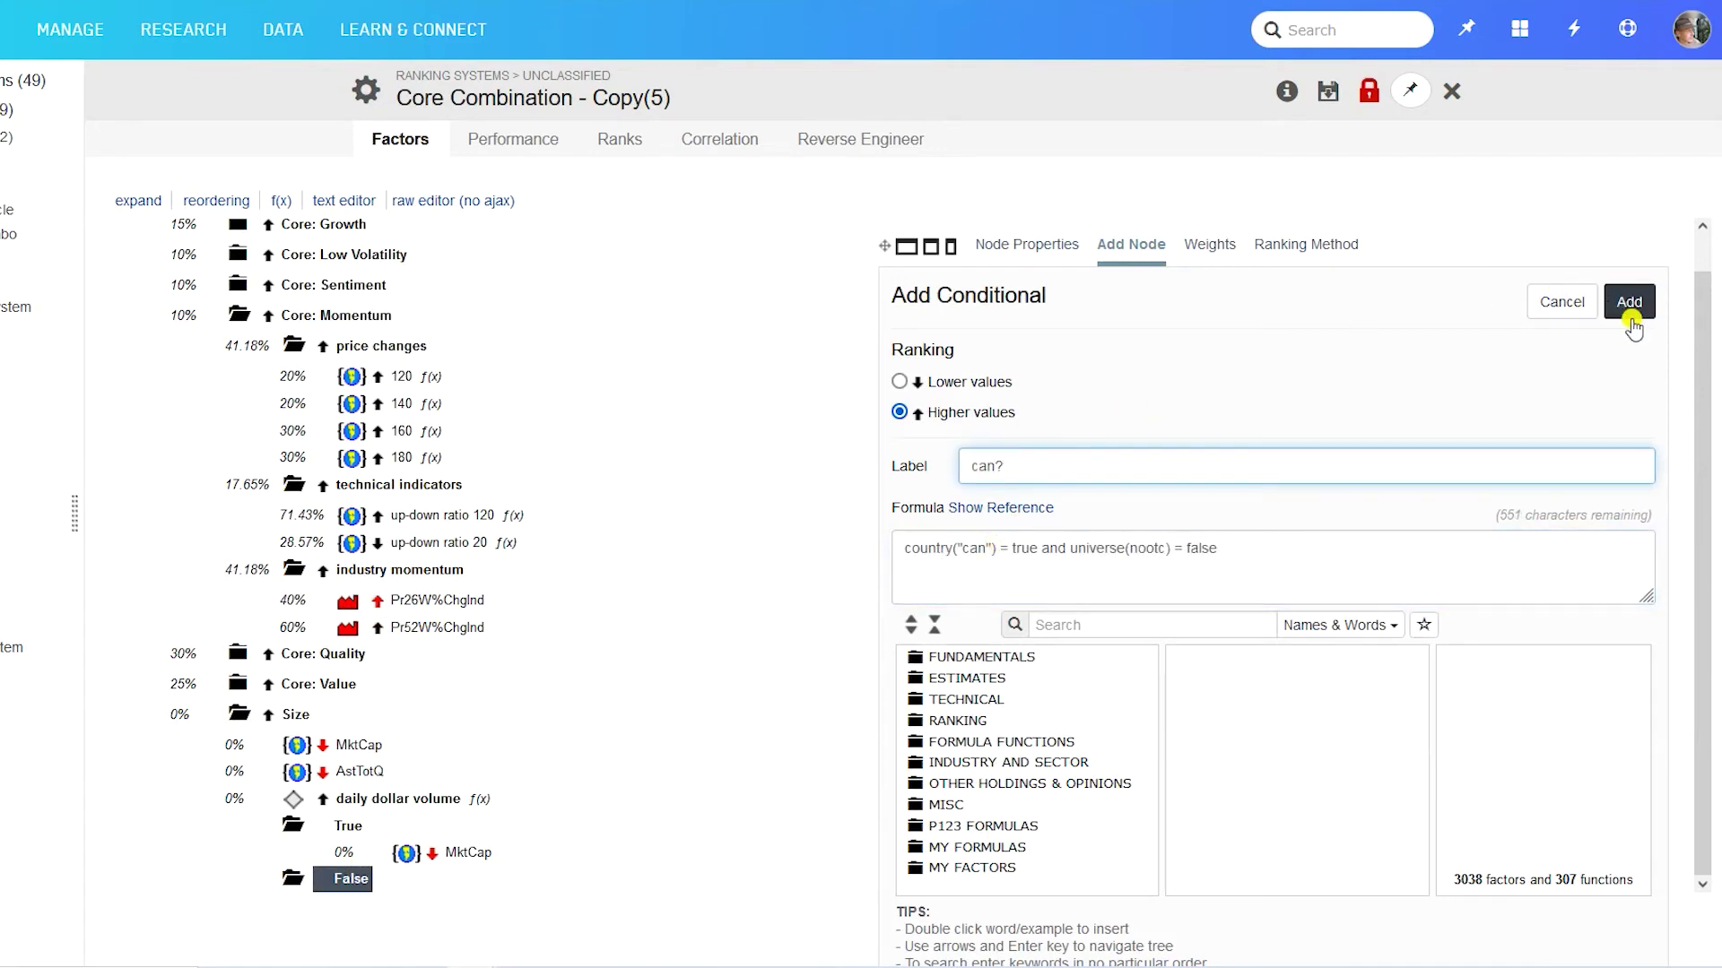
pyautogui.click(1630, 305)
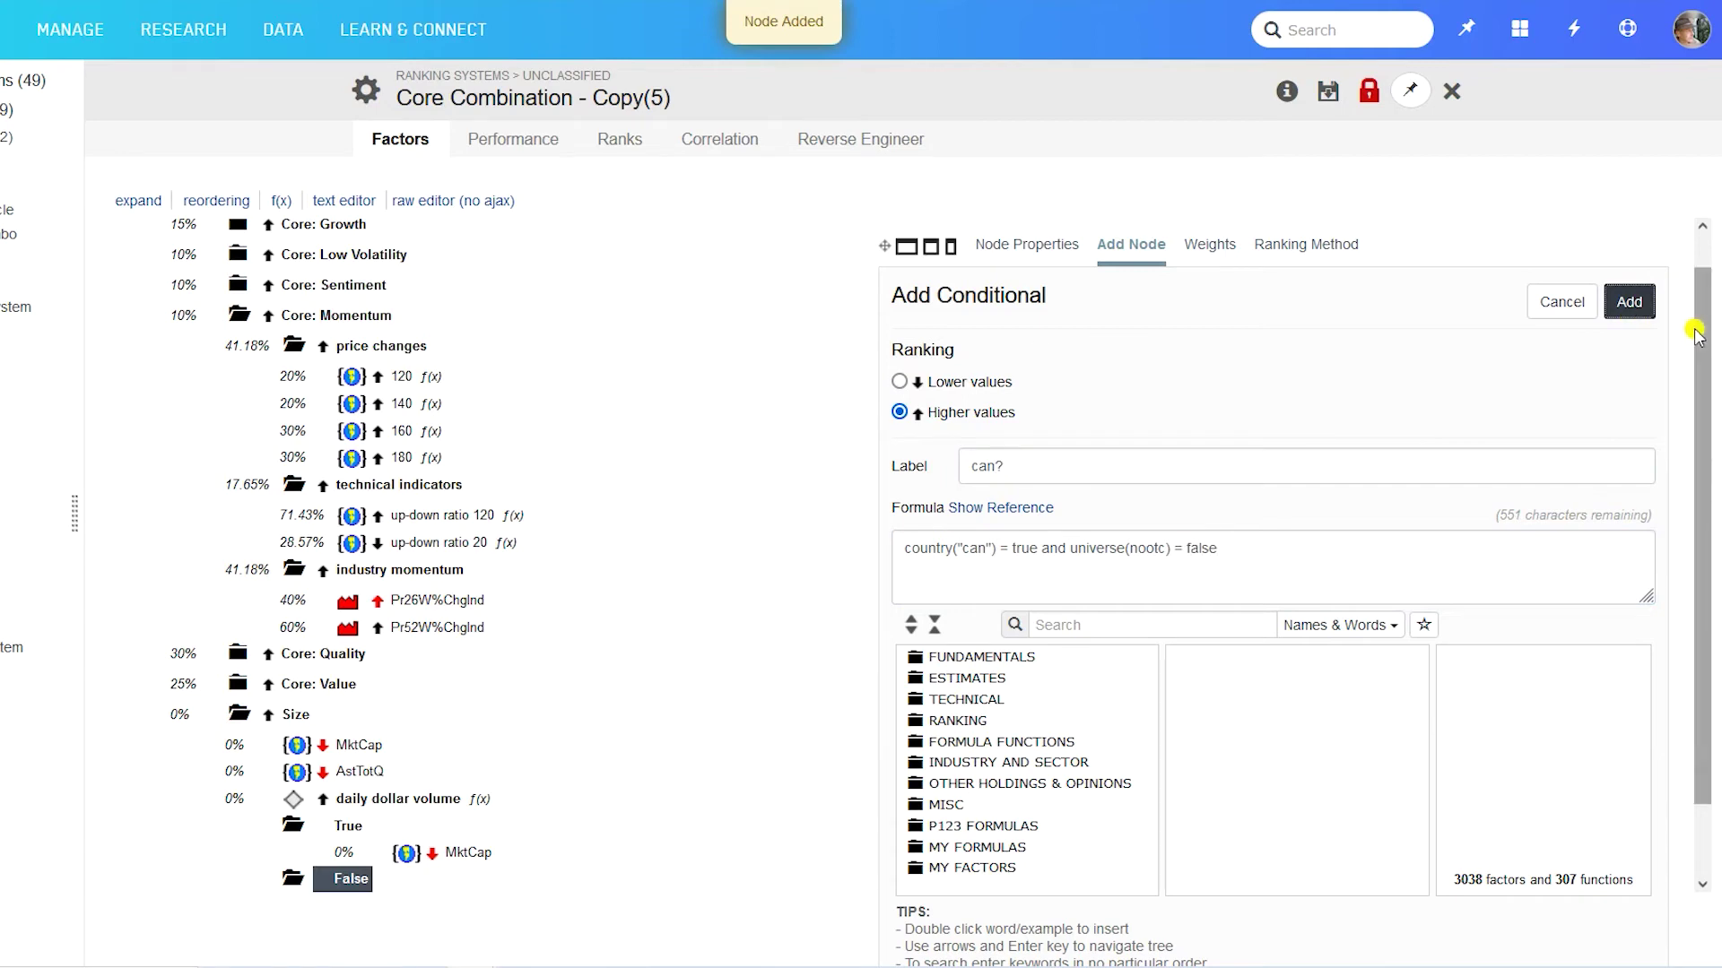
pyautogui.moveTo(1696, 333); pyautogui.dragTo(1697, 403)
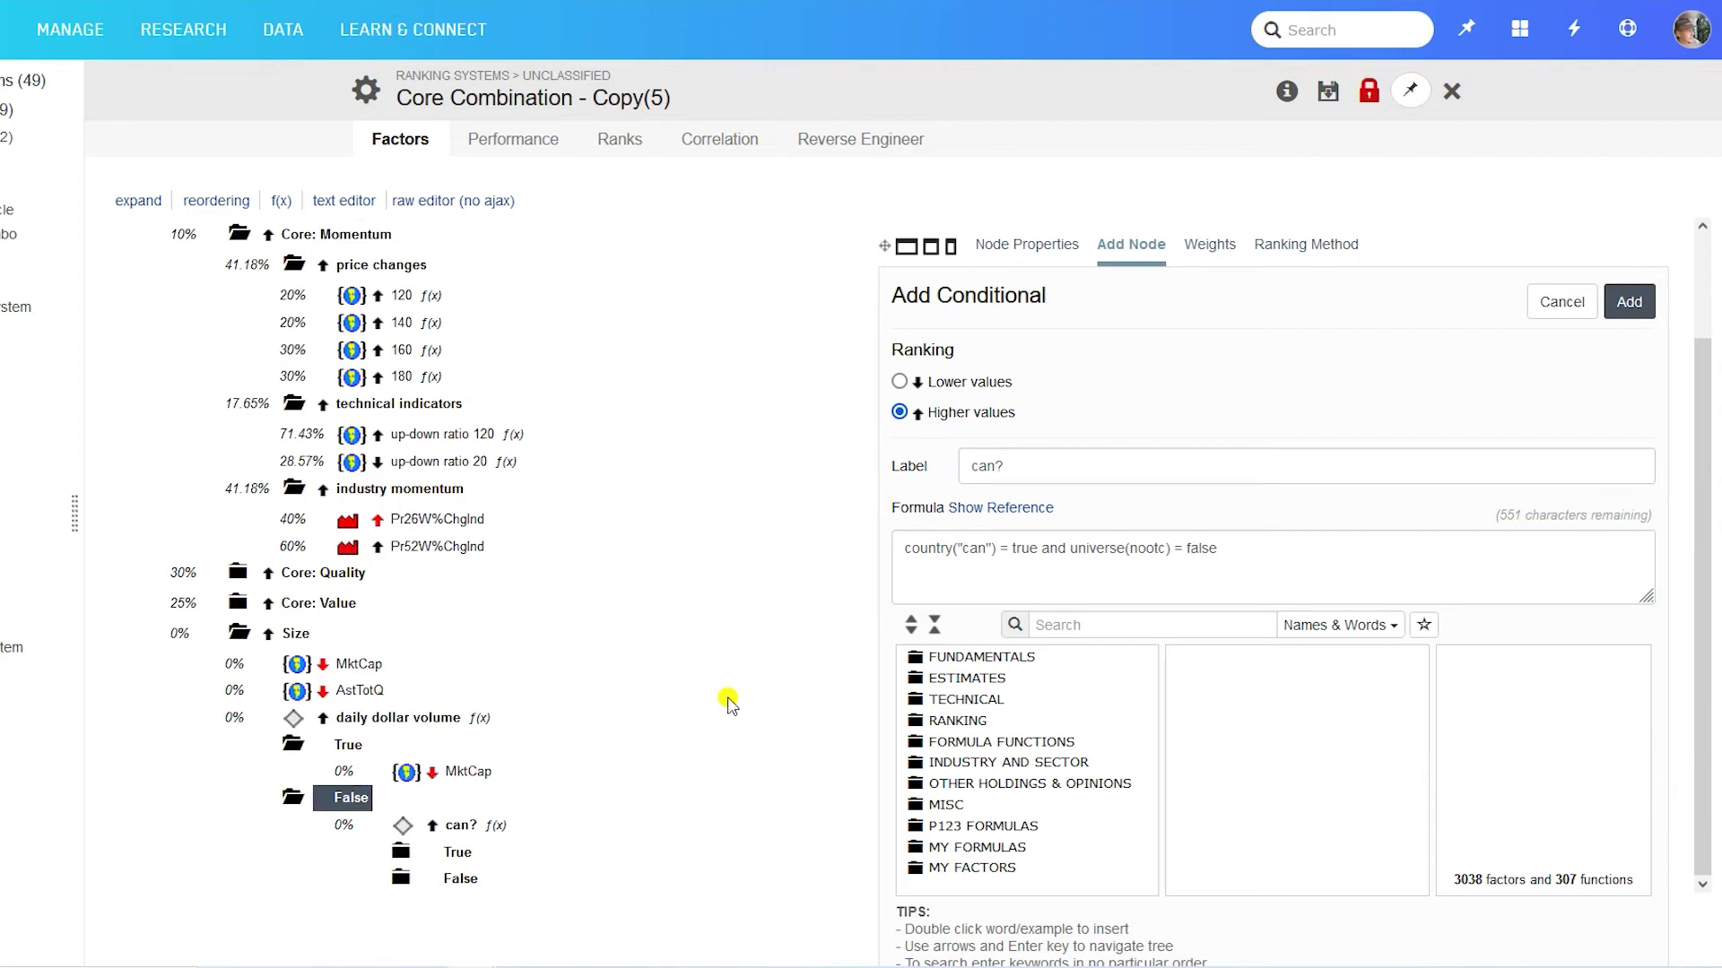
pyautogui.click(459, 852)
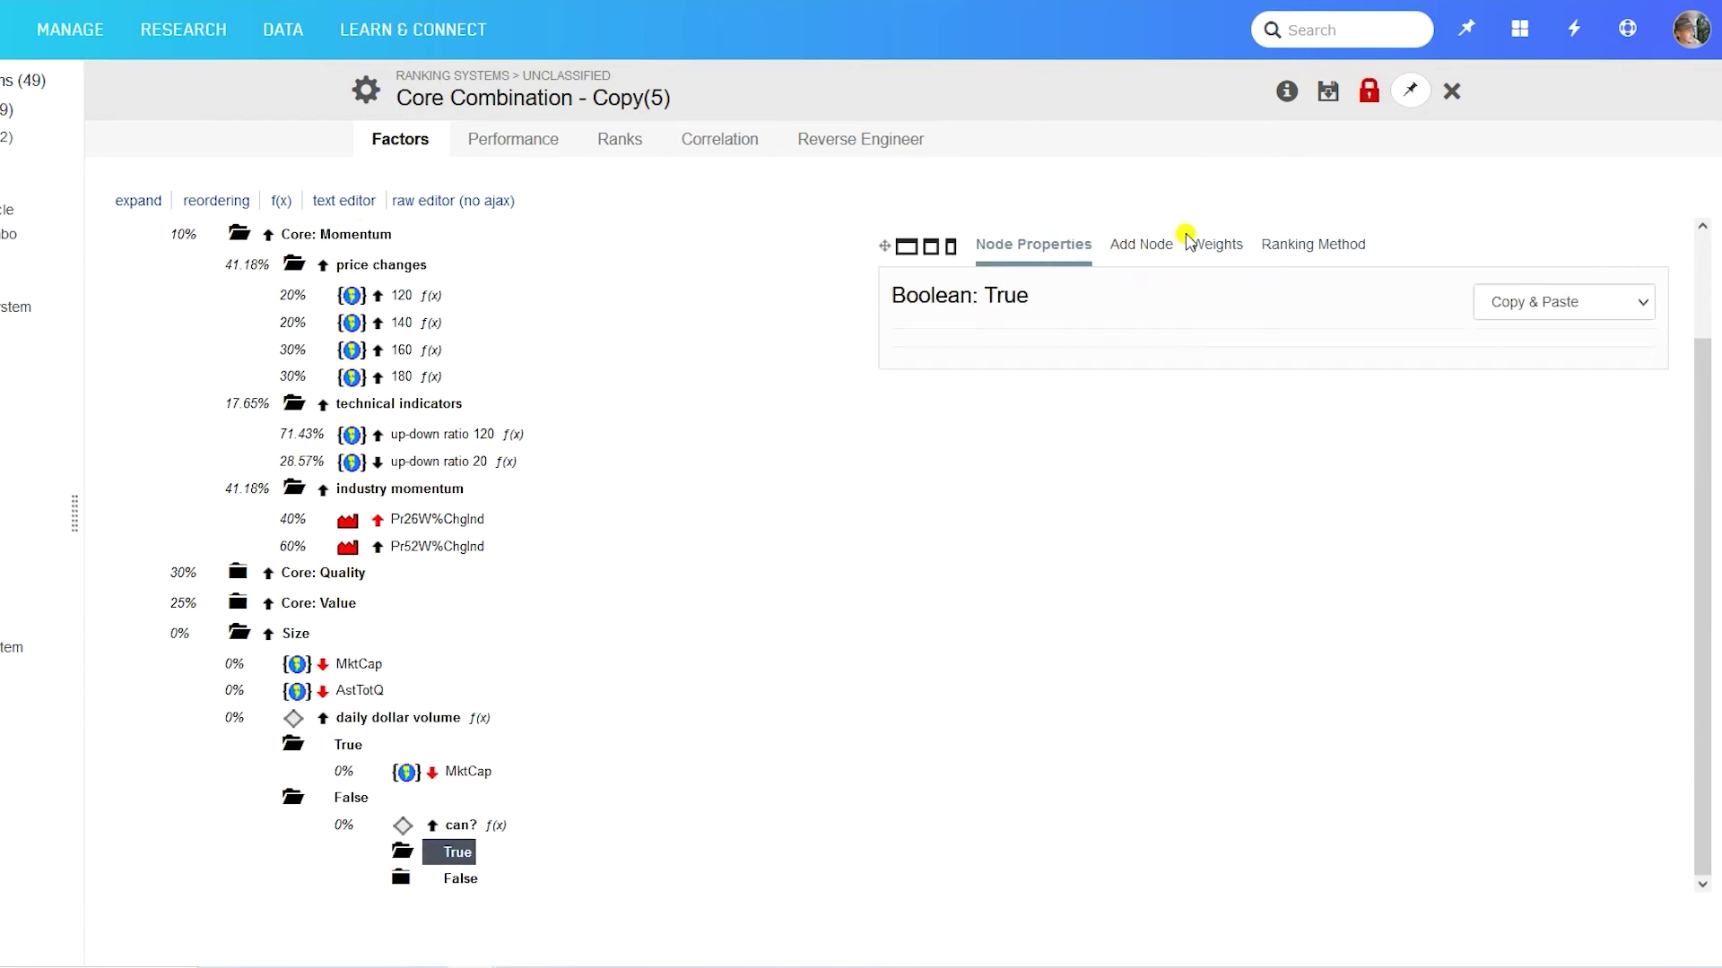
# - Add a 'daily dollar volume' stock formula mediandailytot(120), lower values better, under can?'s True branch
pyautogui.click(1143, 260)
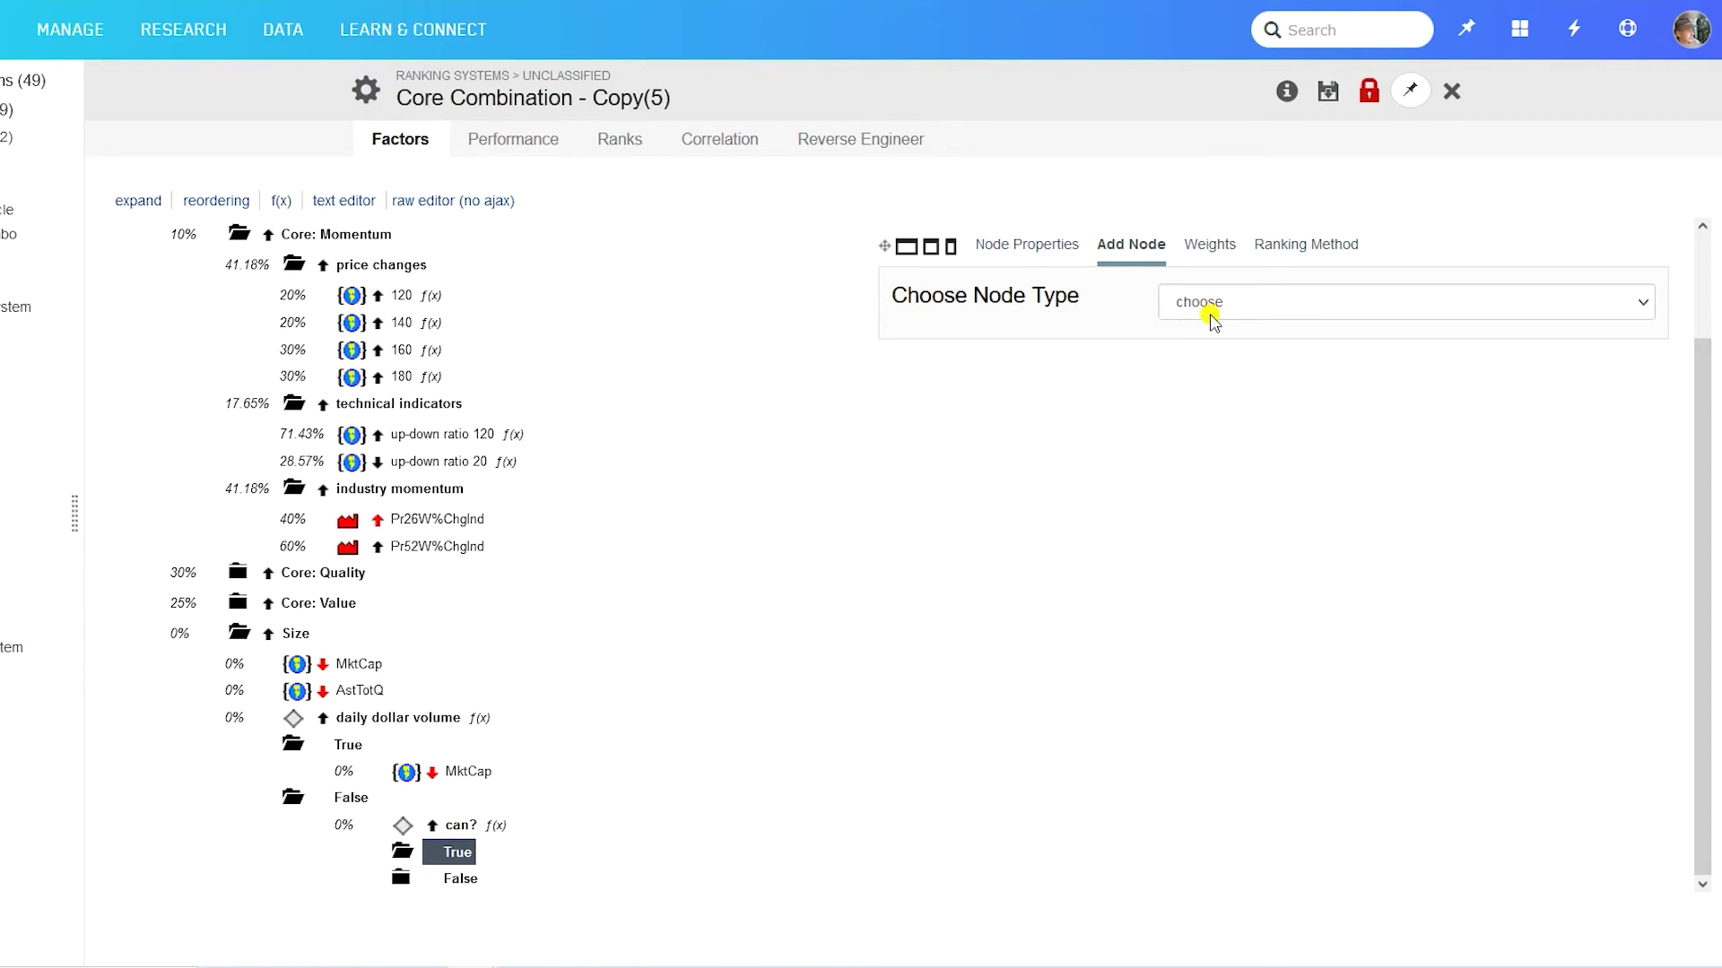
pyautogui.click(1210, 318)
pyautogui.click(1235, 441)
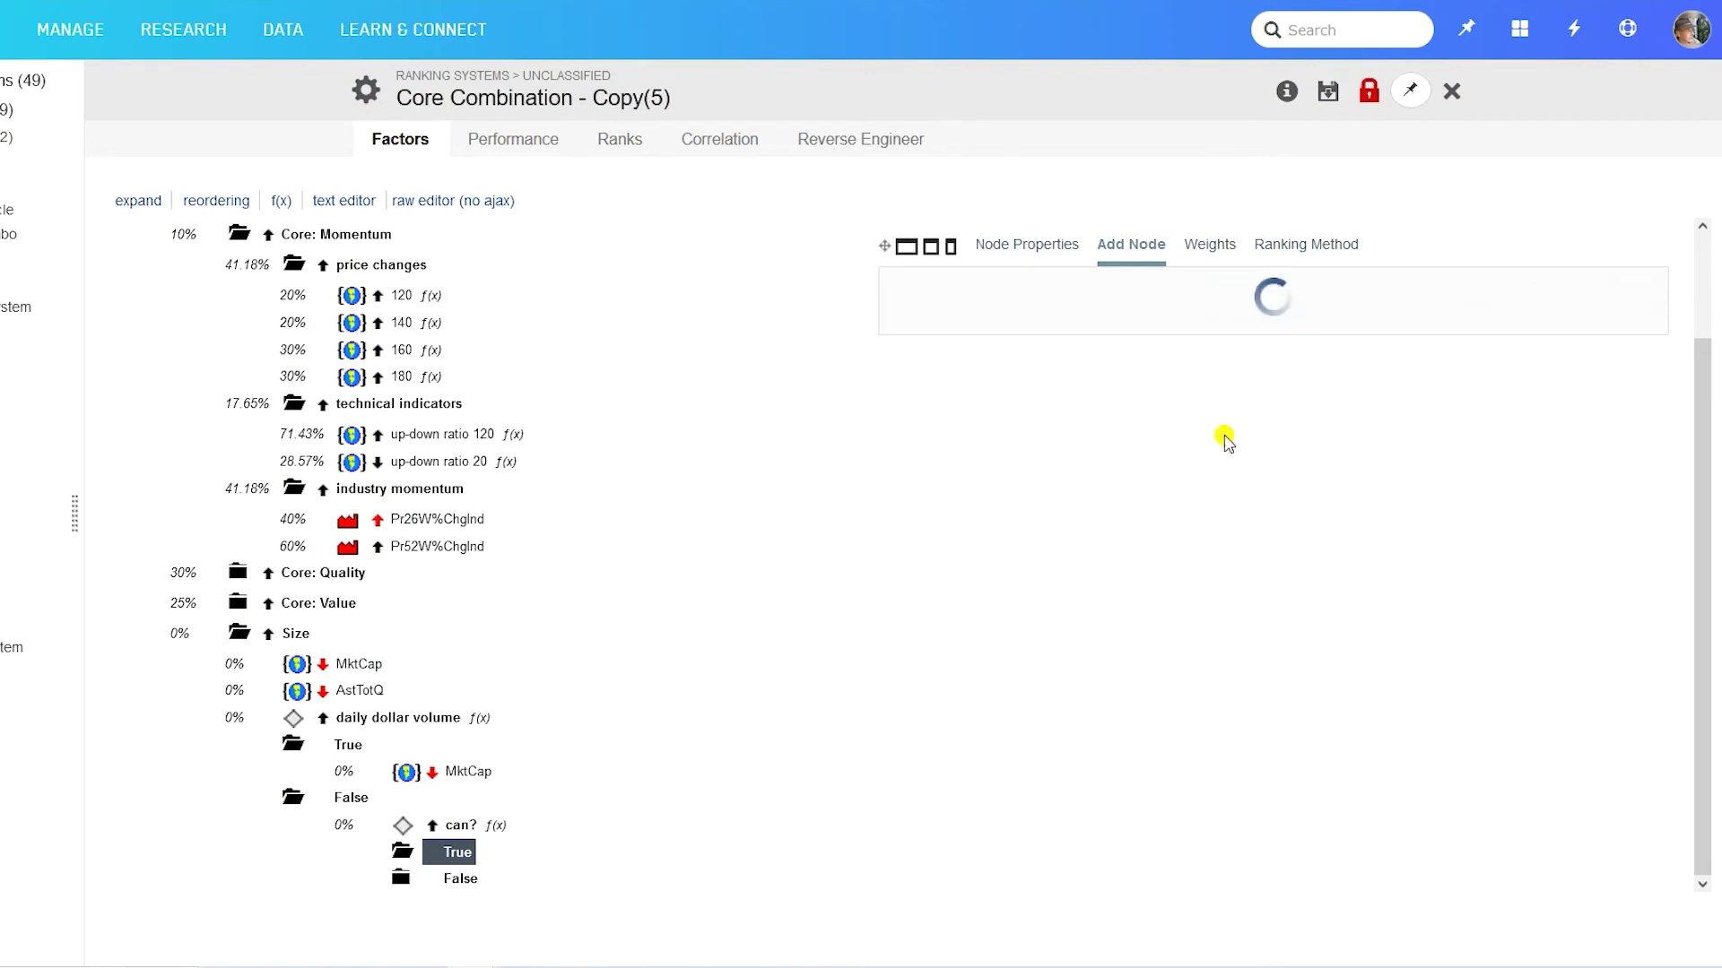
pyautogui.click(1100, 492)
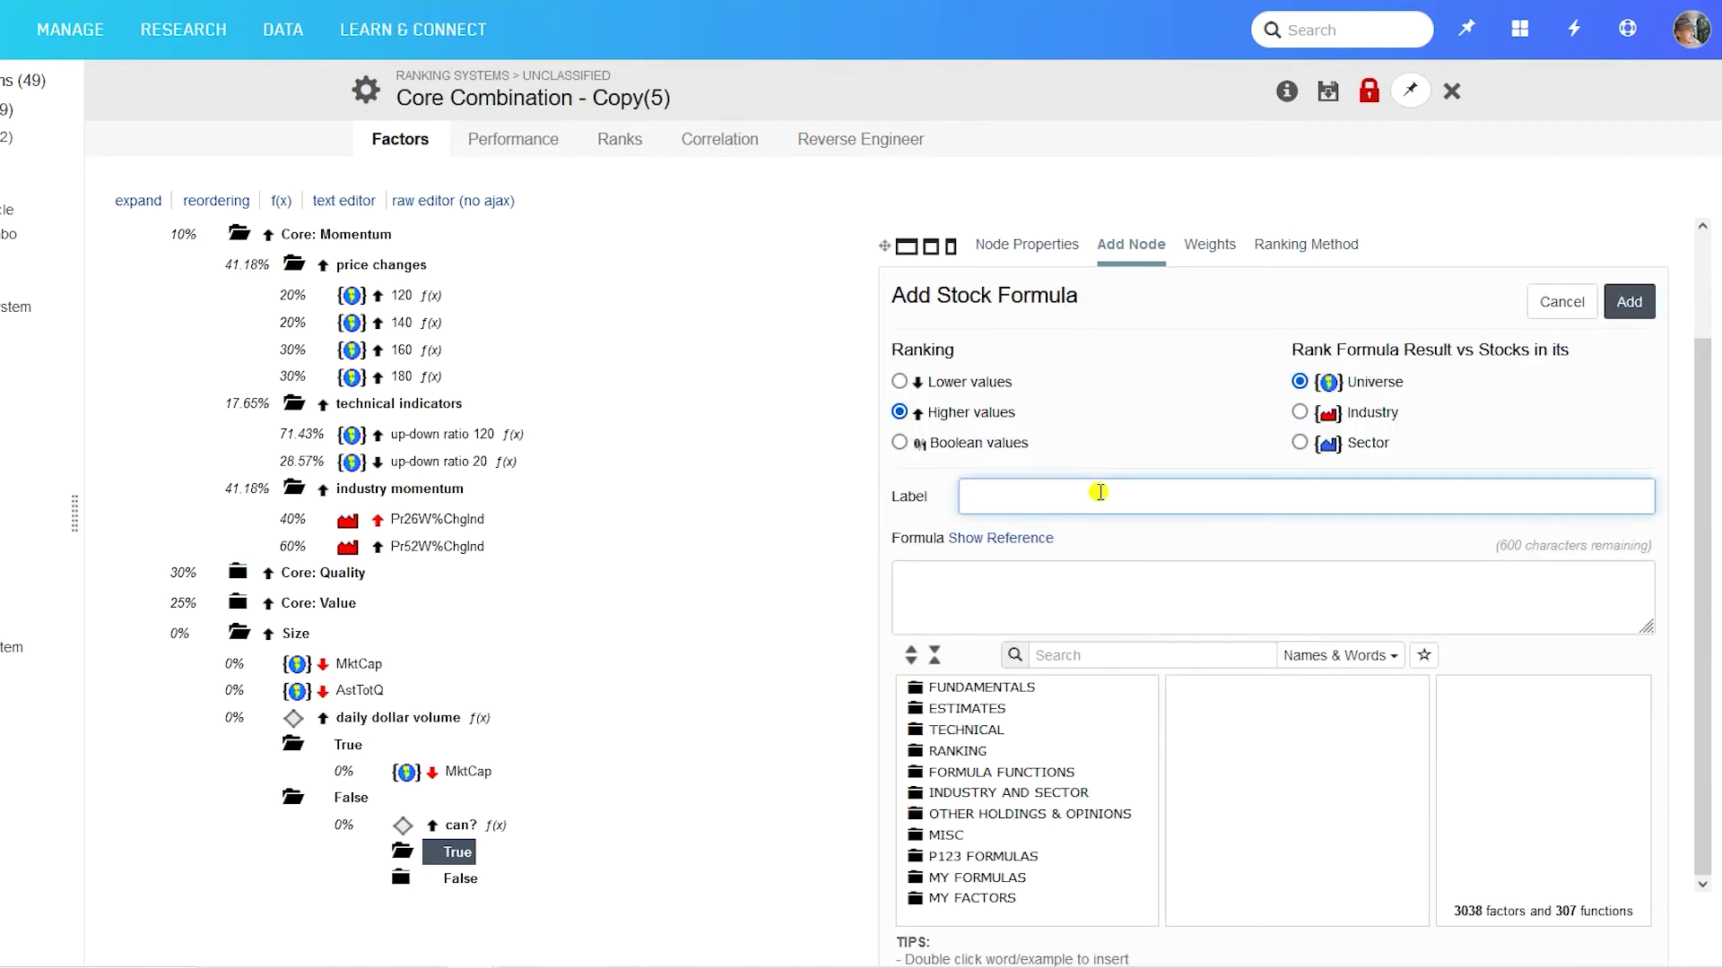
pyautogui.write('daily dollar volume')
pyautogui.click(935, 585)
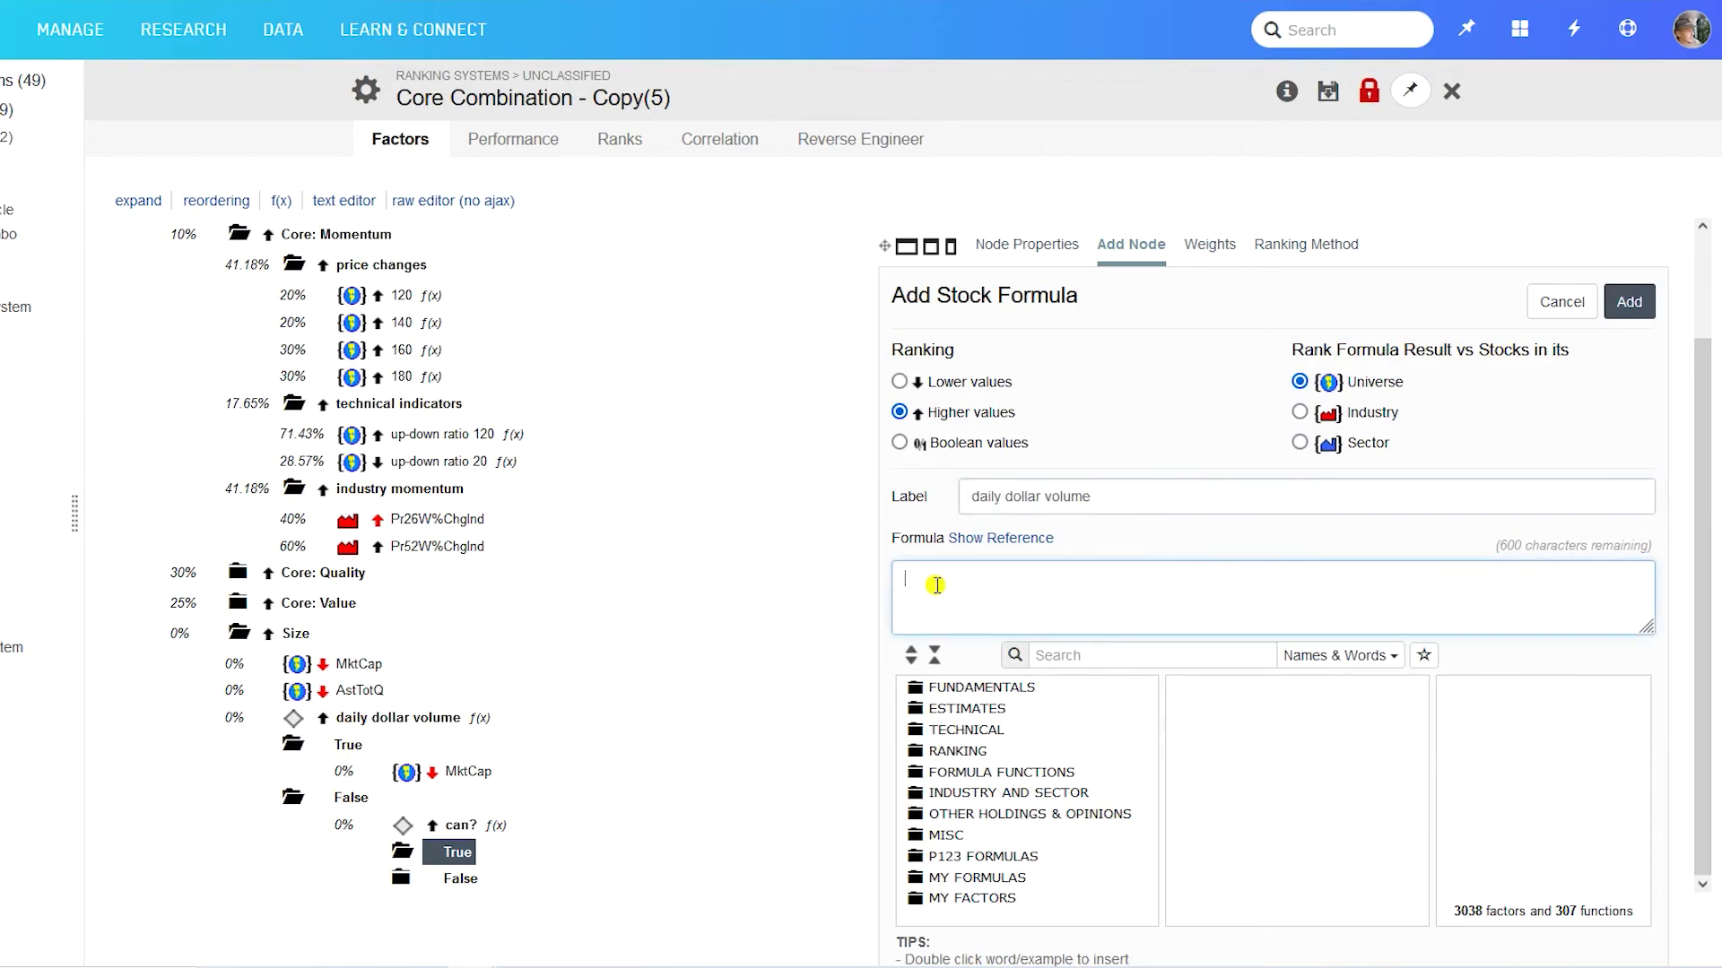
pyautogui.write('mediandailytot(120)')
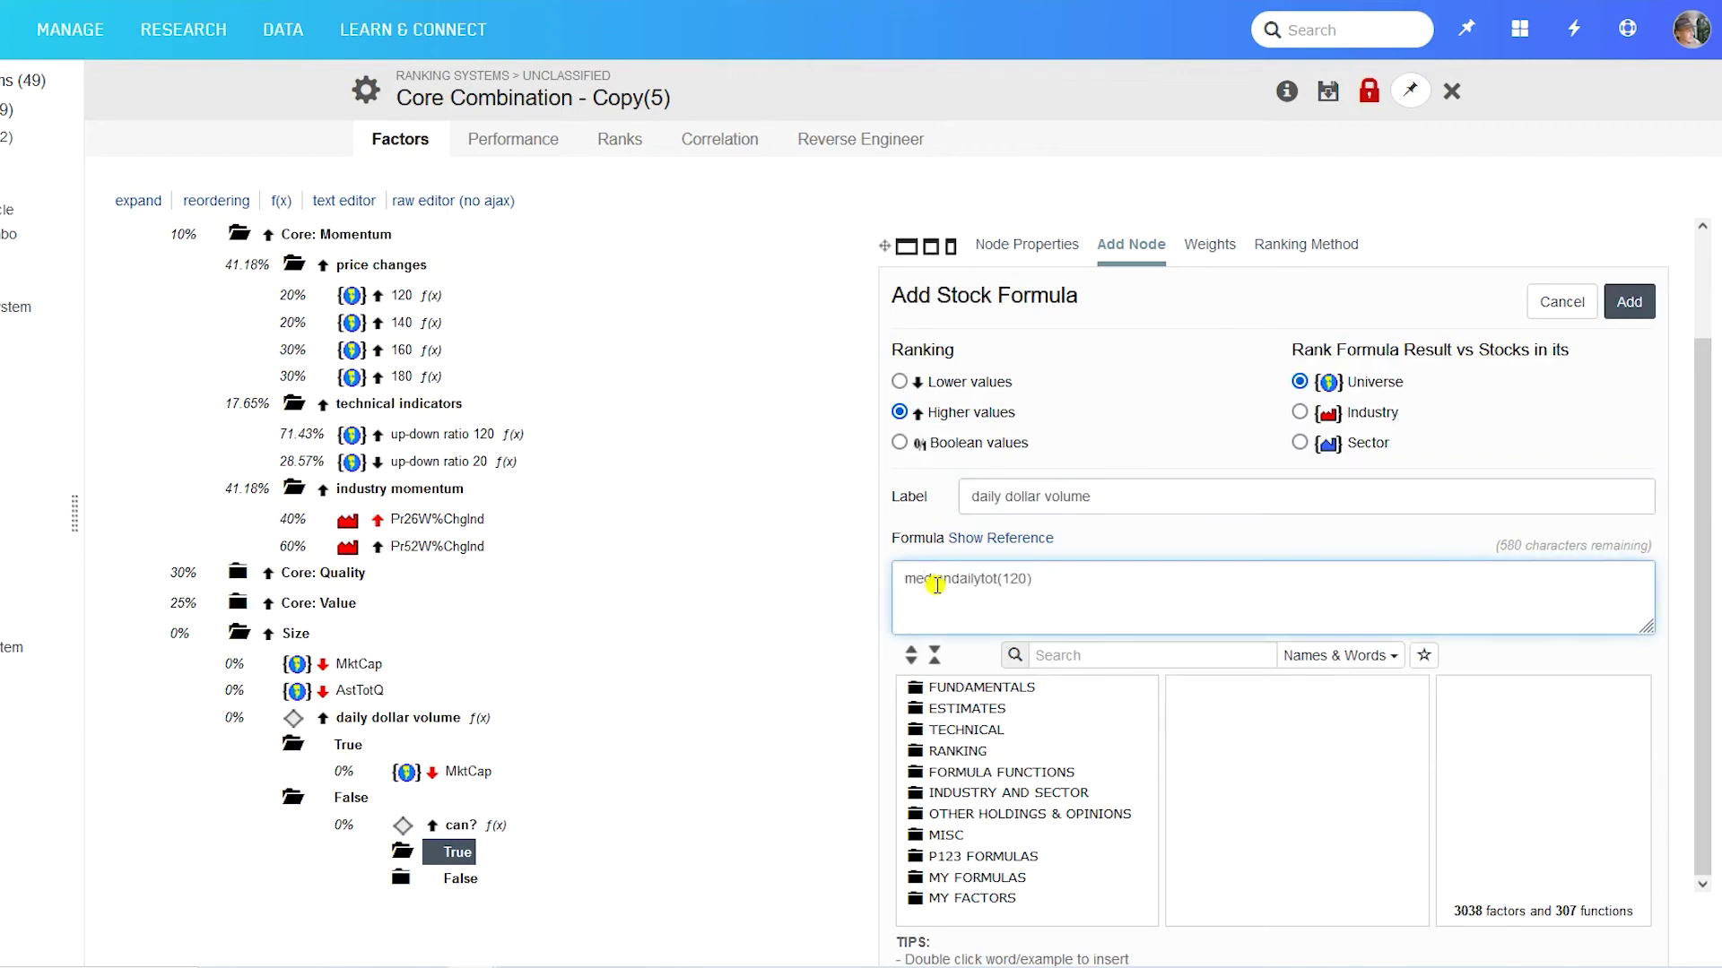
pyautogui.click(899, 382)
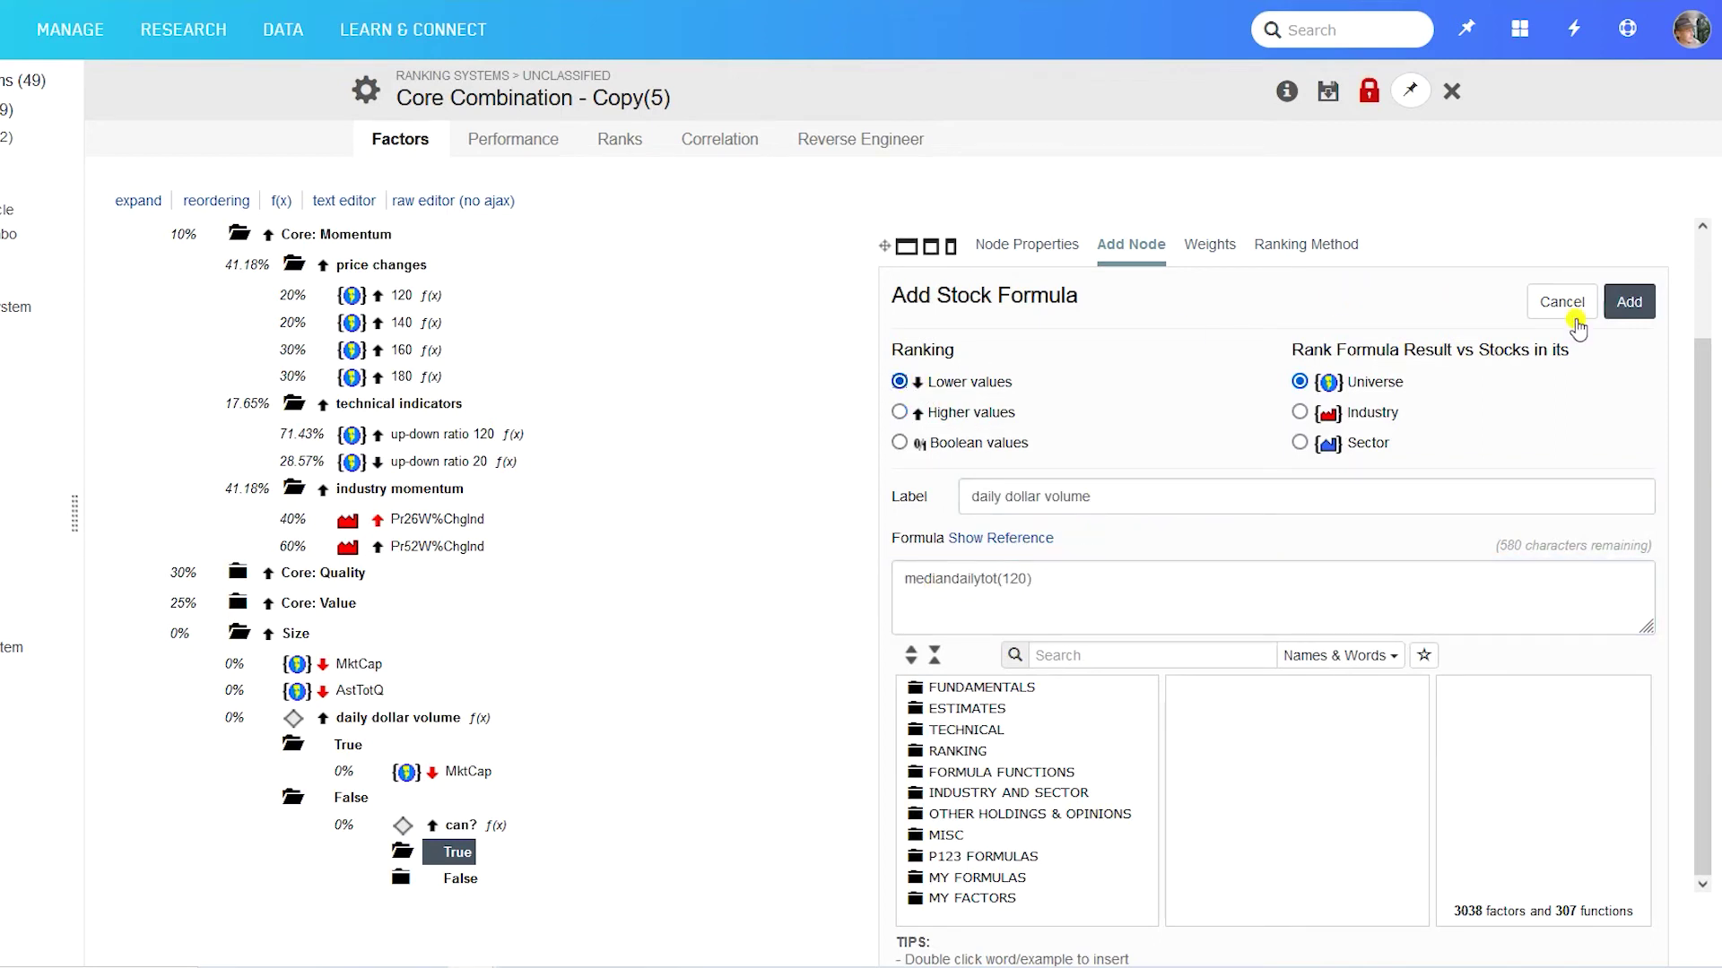
pyautogui.click(1629, 301)
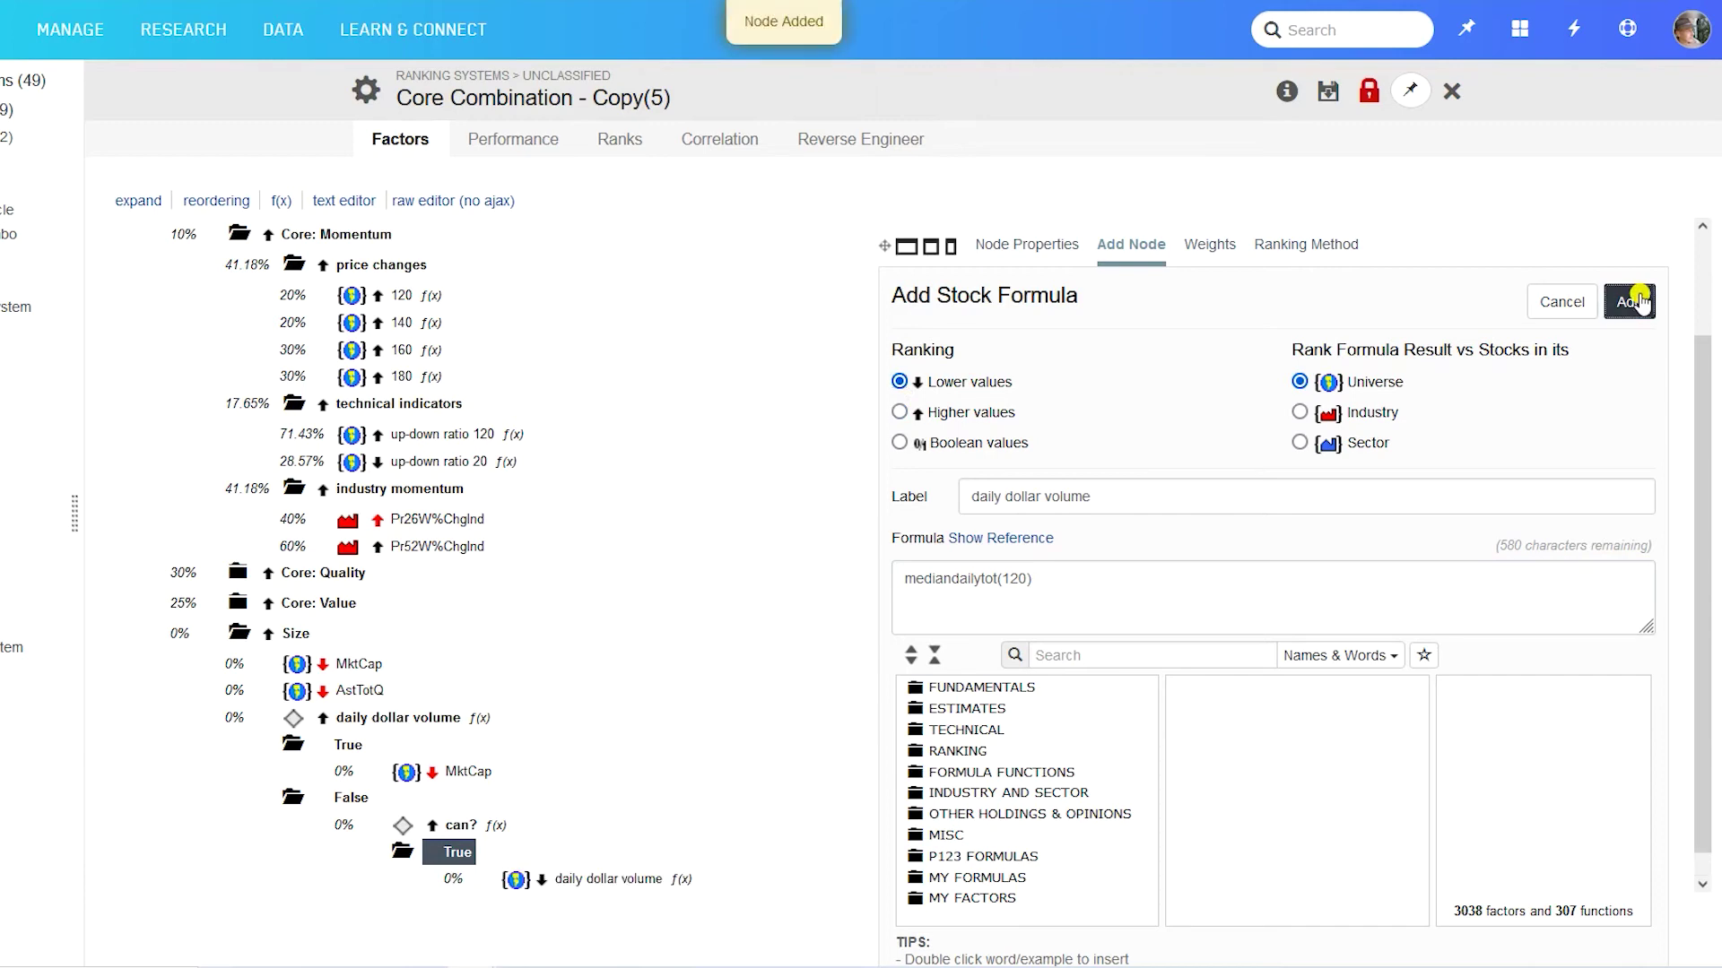
pyautogui.click(616, 878)
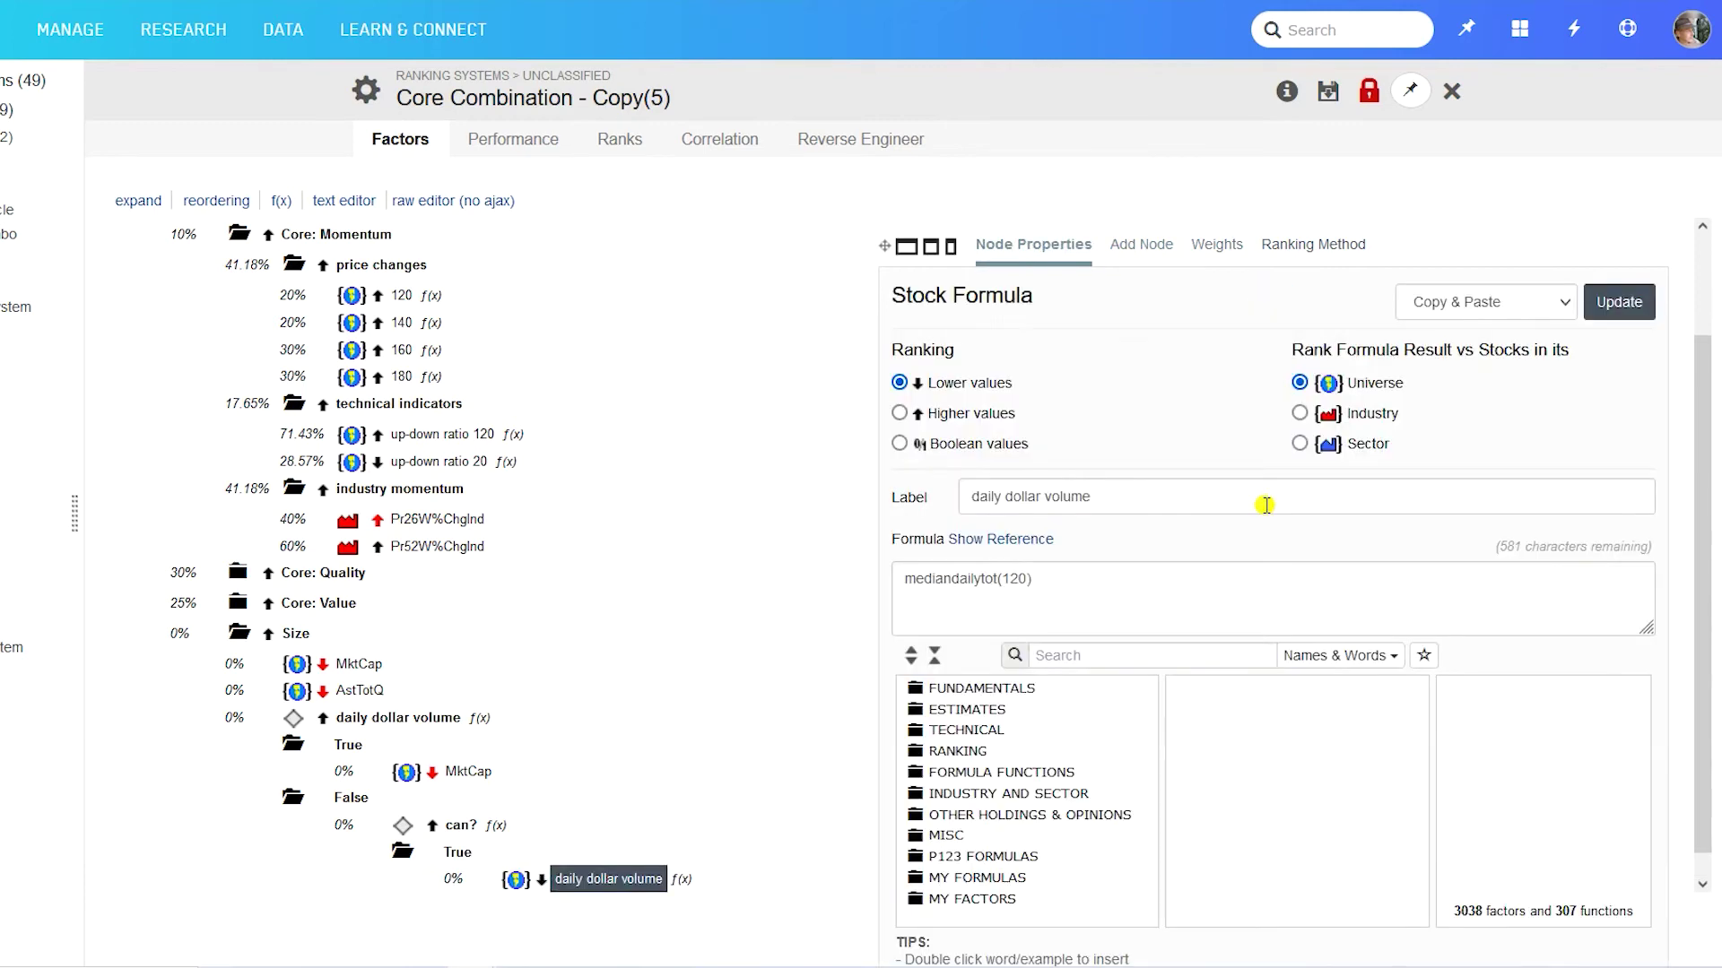
# - Copy the daily dollar volume formula node and paste it under can?'s False branch
pyautogui.click(1567, 303)
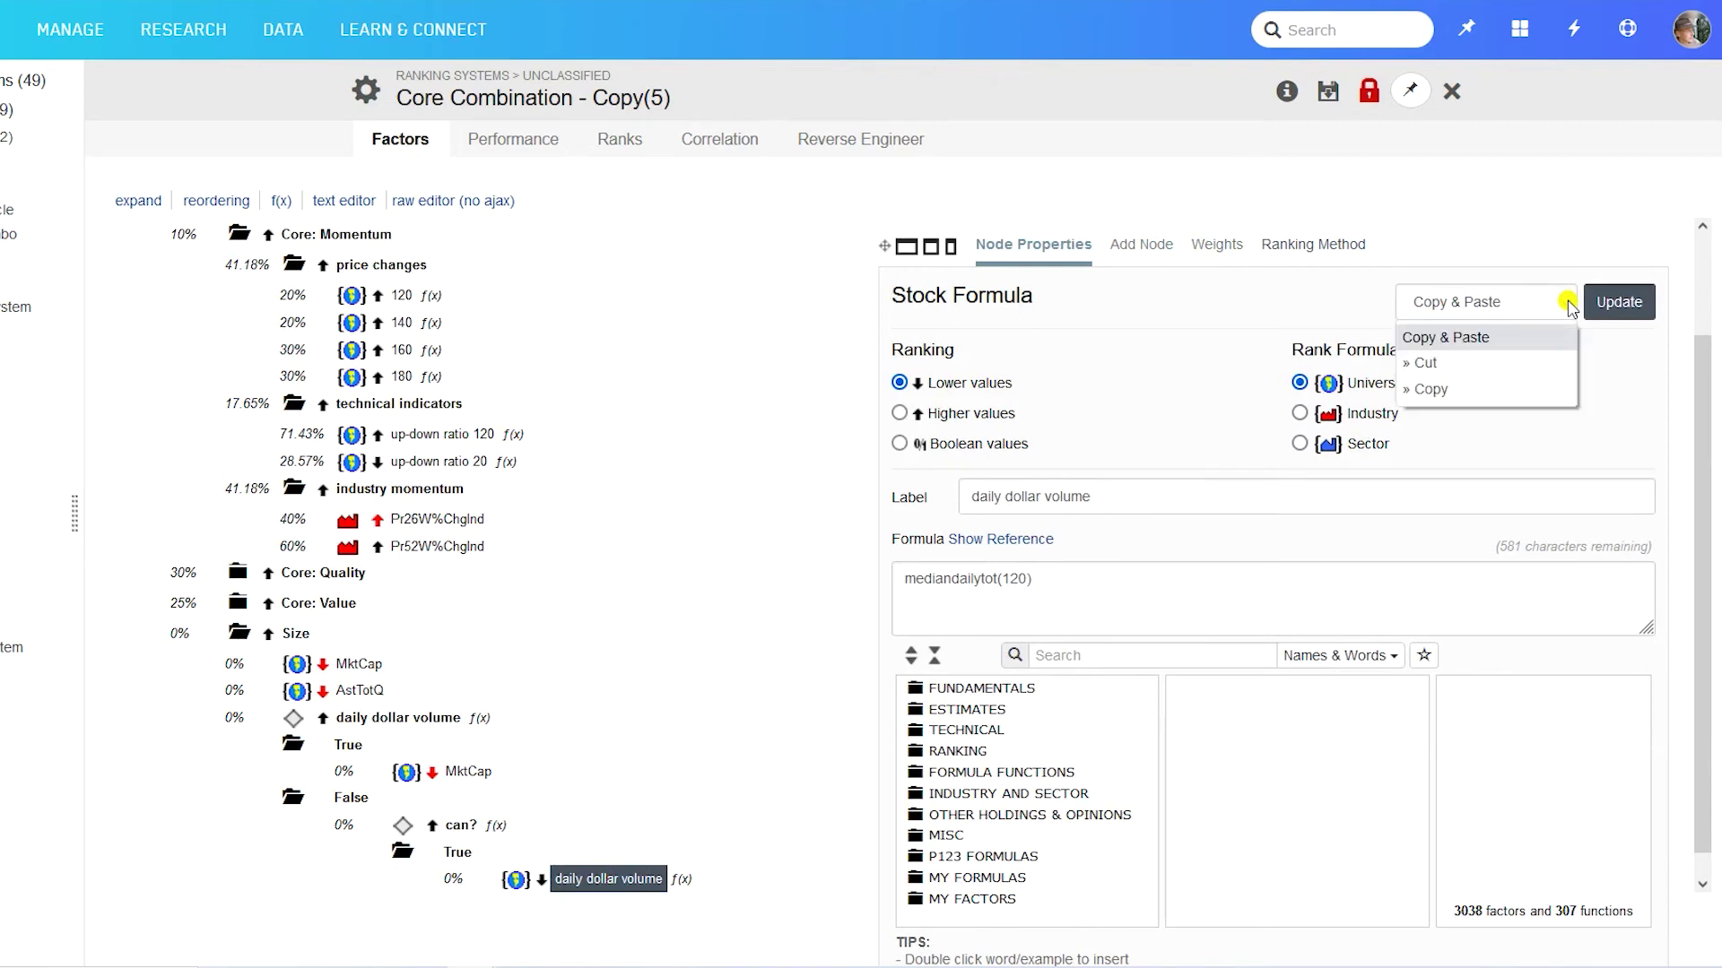
pyautogui.click(1416, 392)
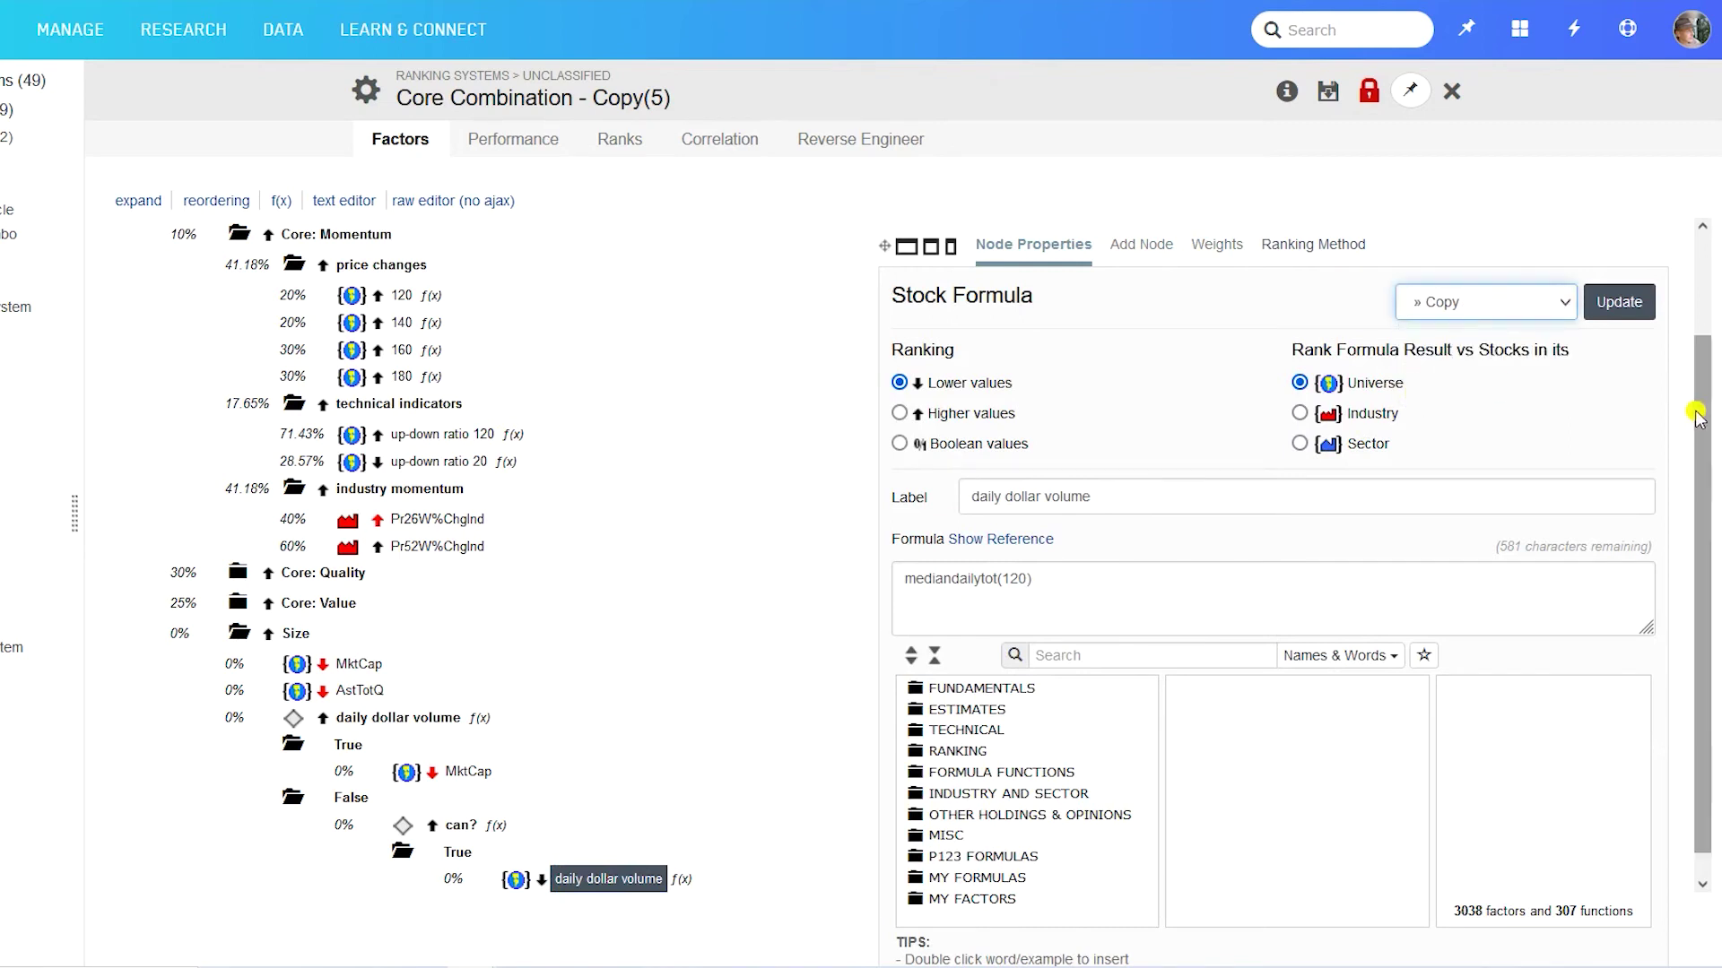
pyautogui.scroll(-1, 1698, 417)
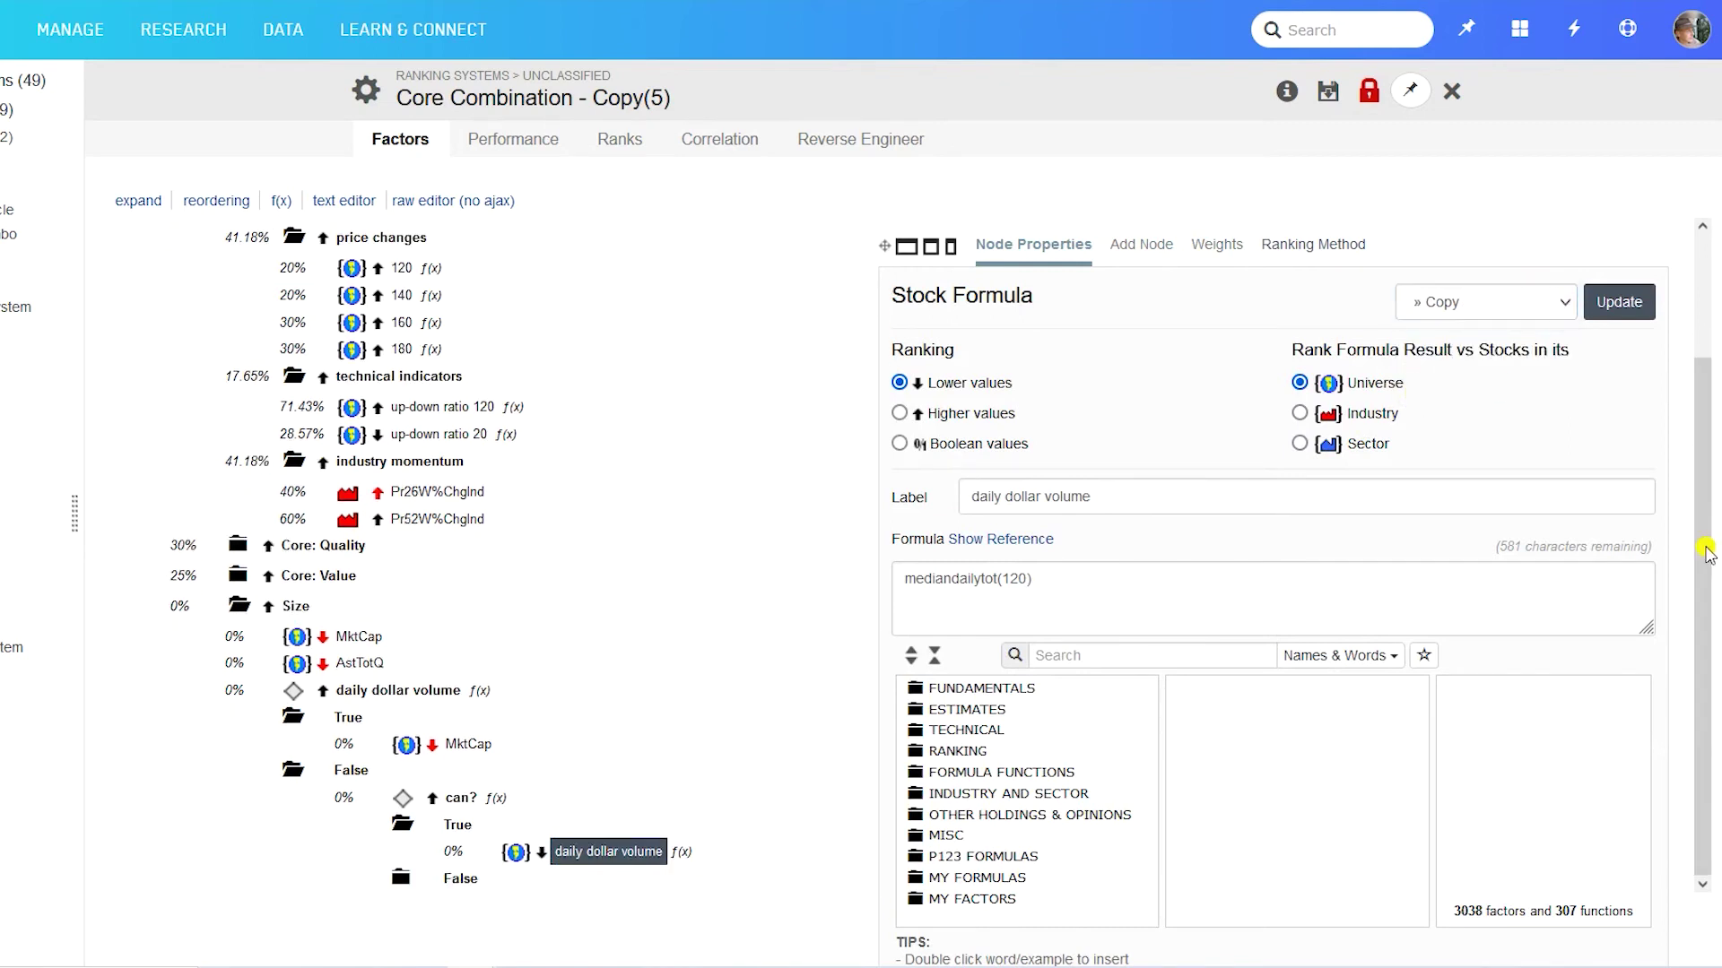
pyautogui.click(461, 880)
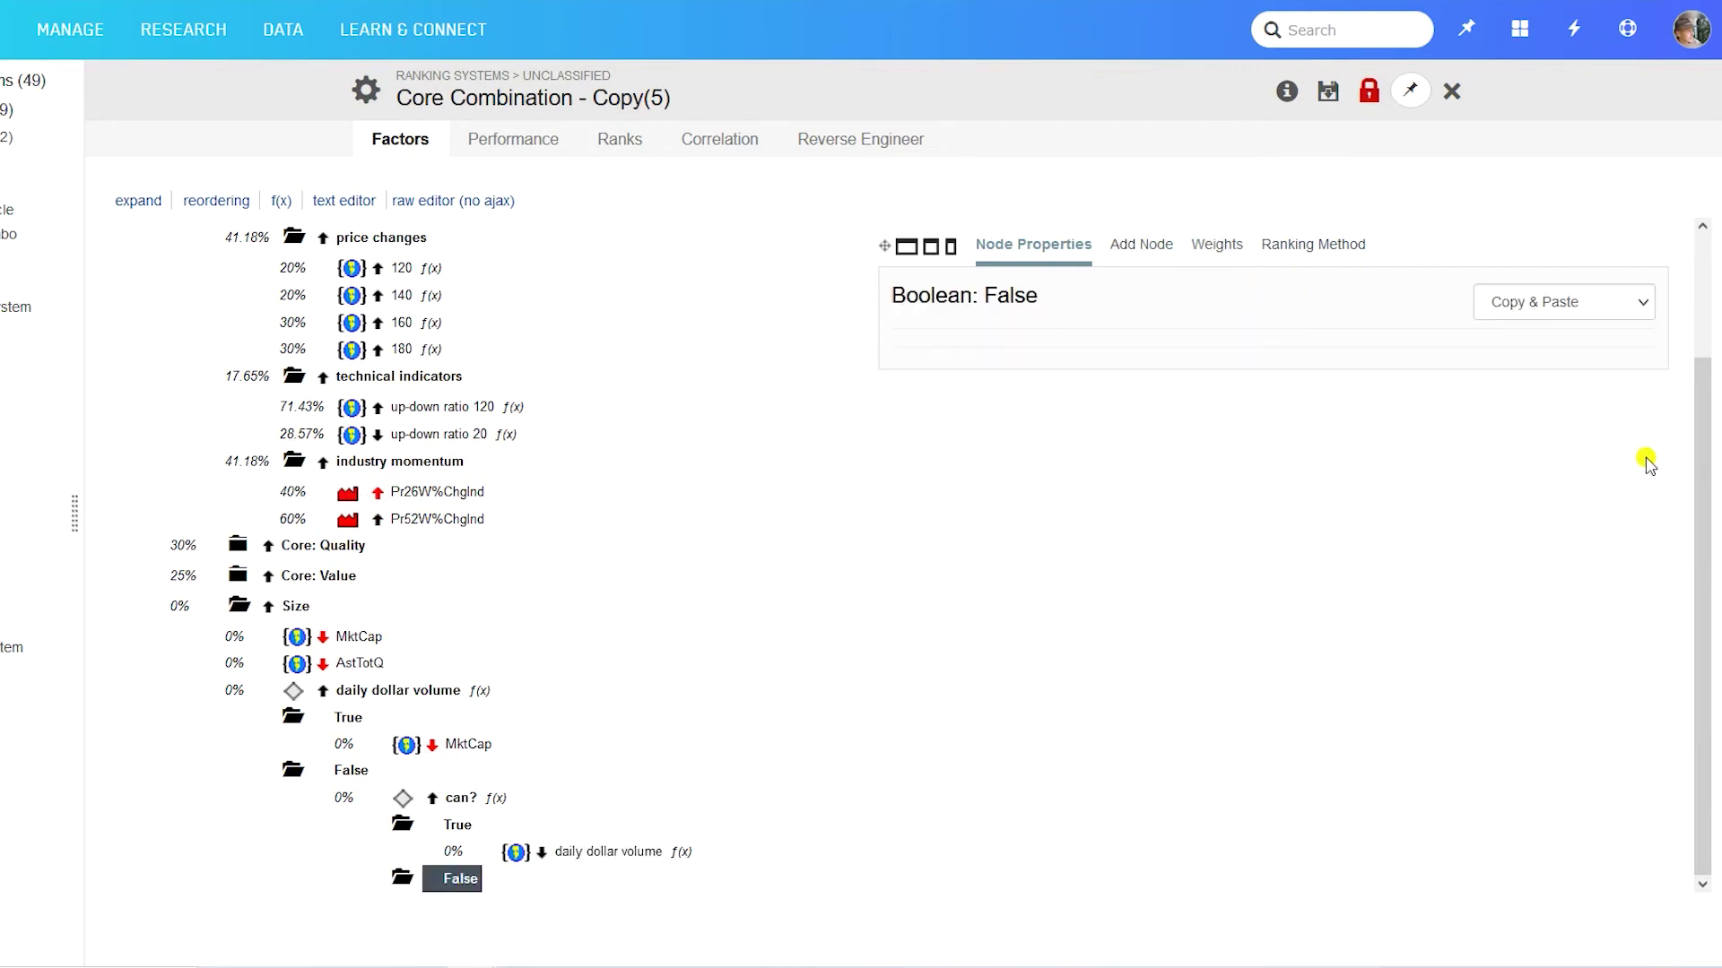
pyautogui.click(1574, 300)
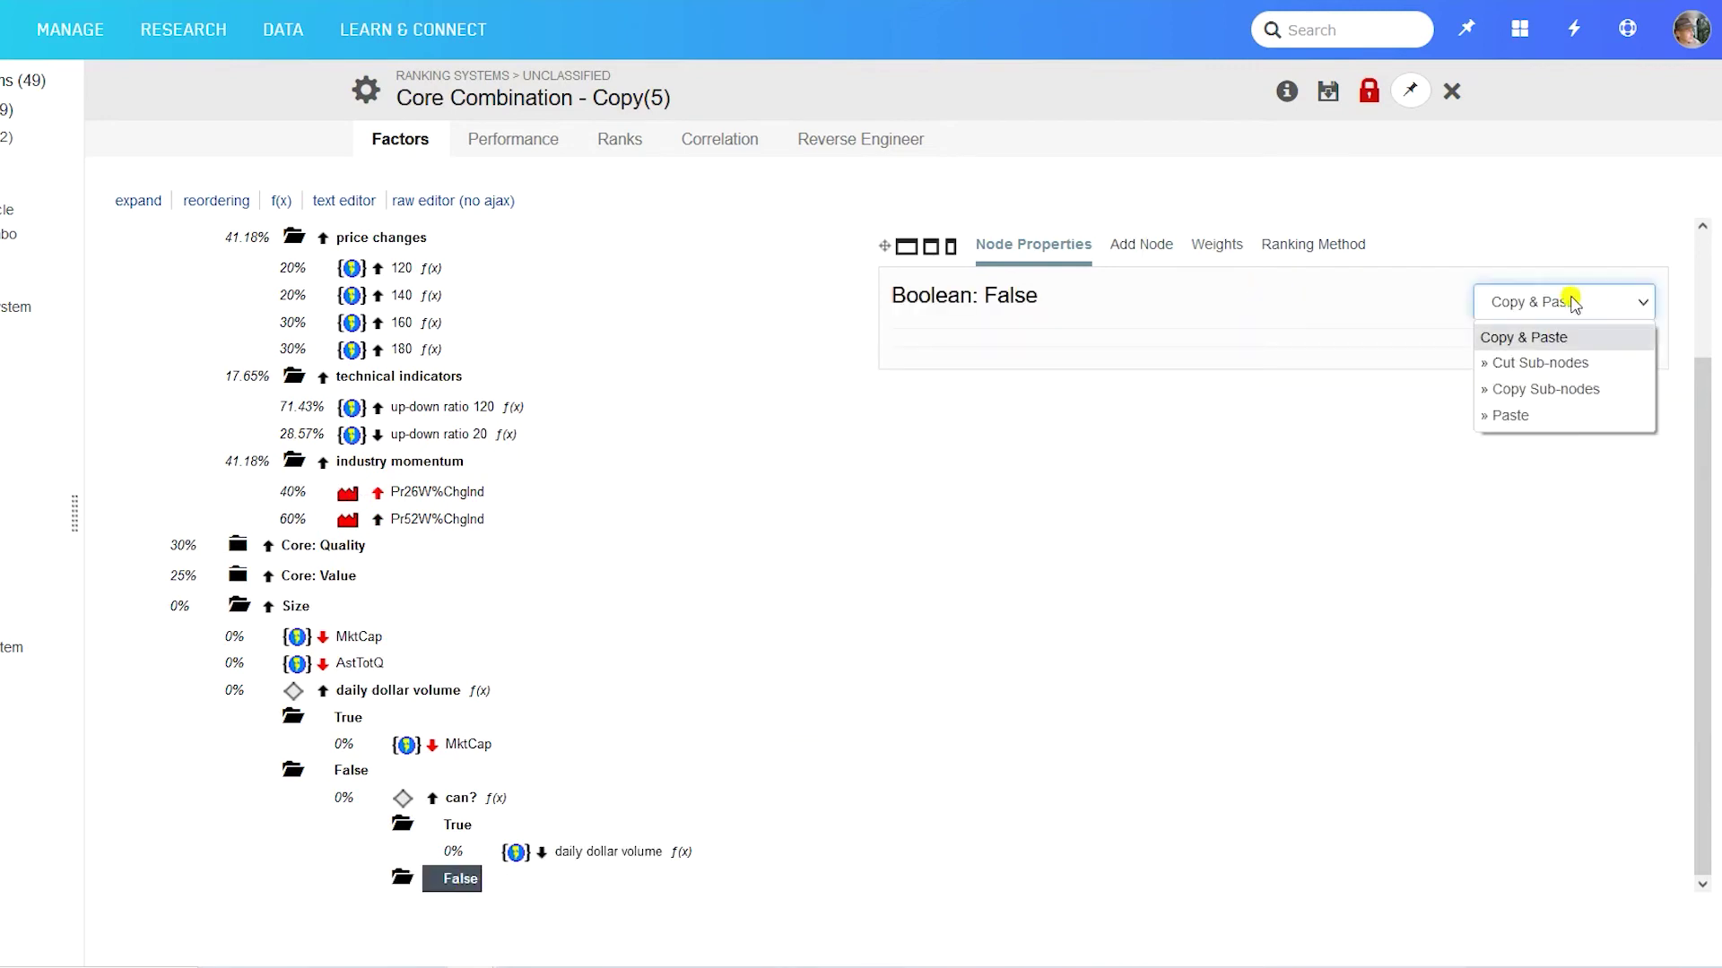
pyautogui.click(1524, 417)
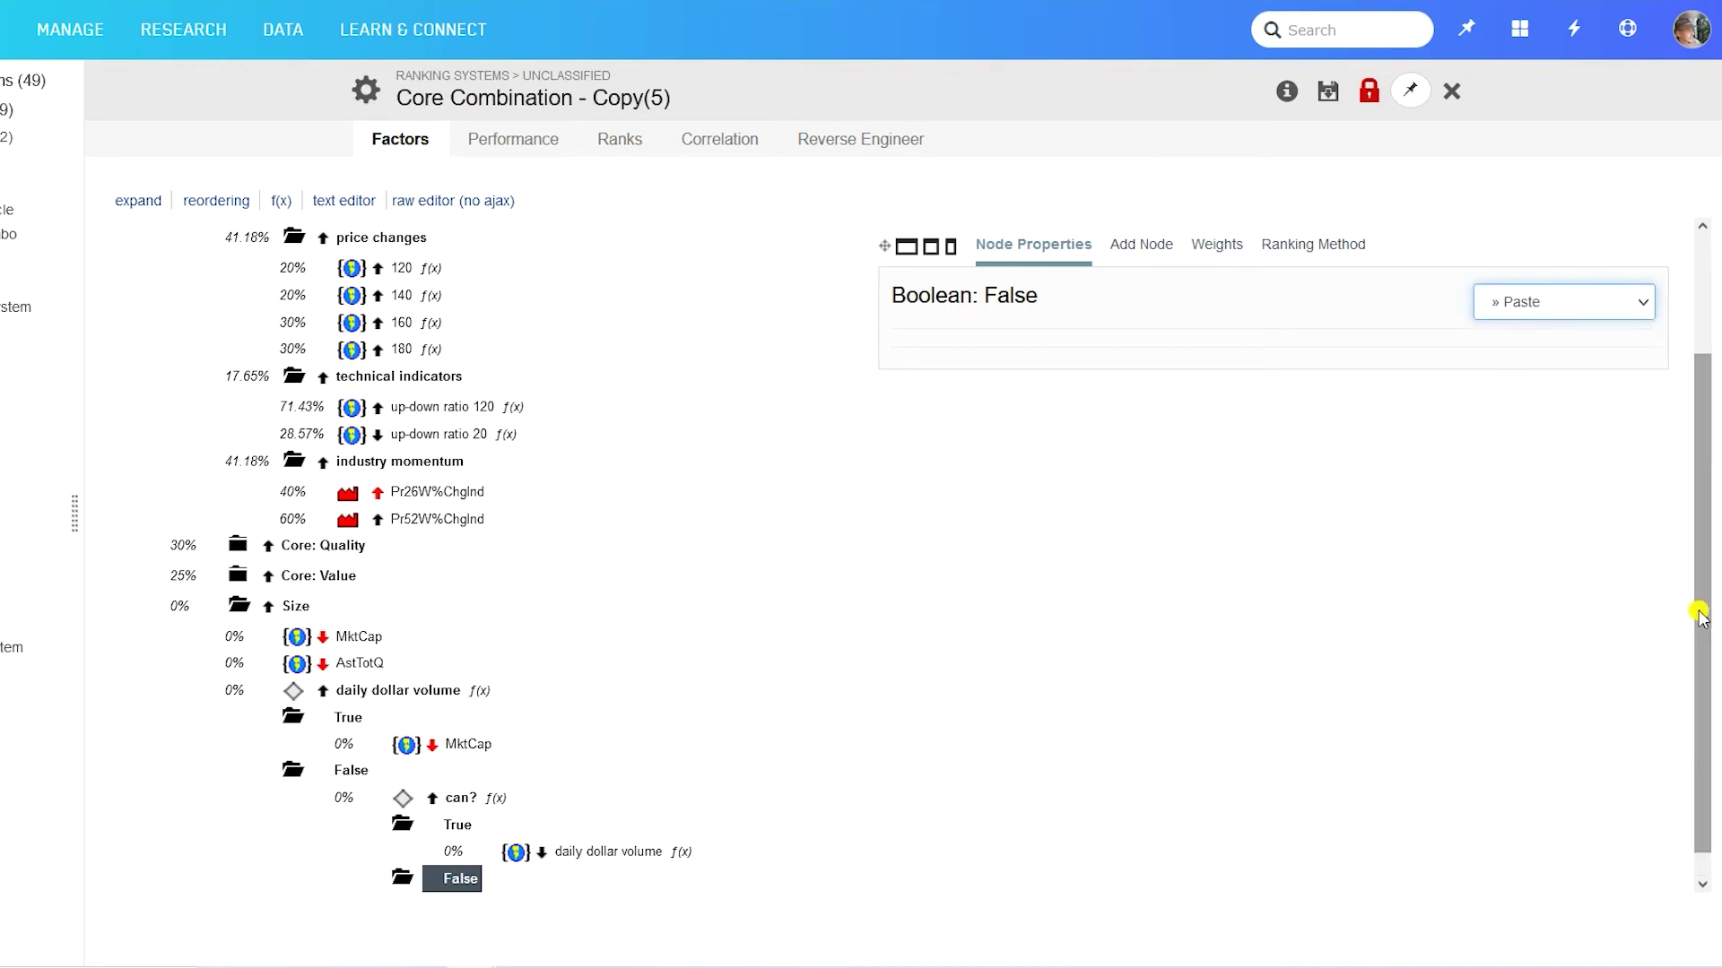
pyautogui.moveTo(1709, 623); pyautogui.dragTo(1709, 646)
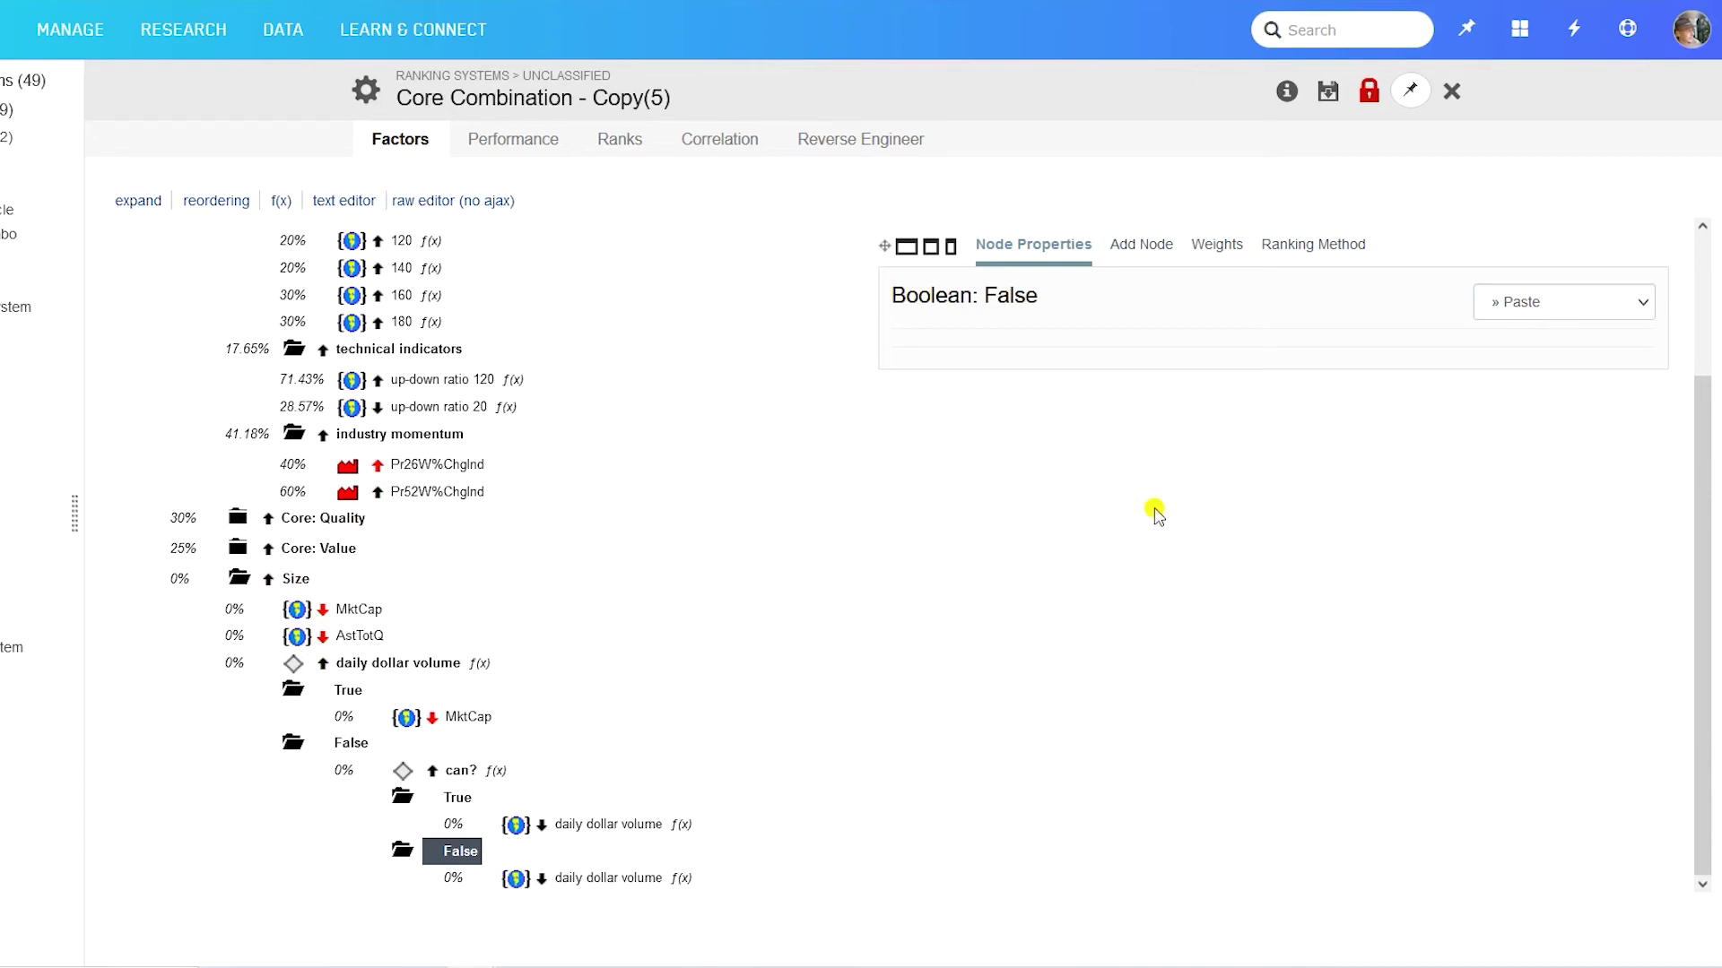
pyautogui.moveTo(1702, 481); pyautogui.dragTo(1674, 197)
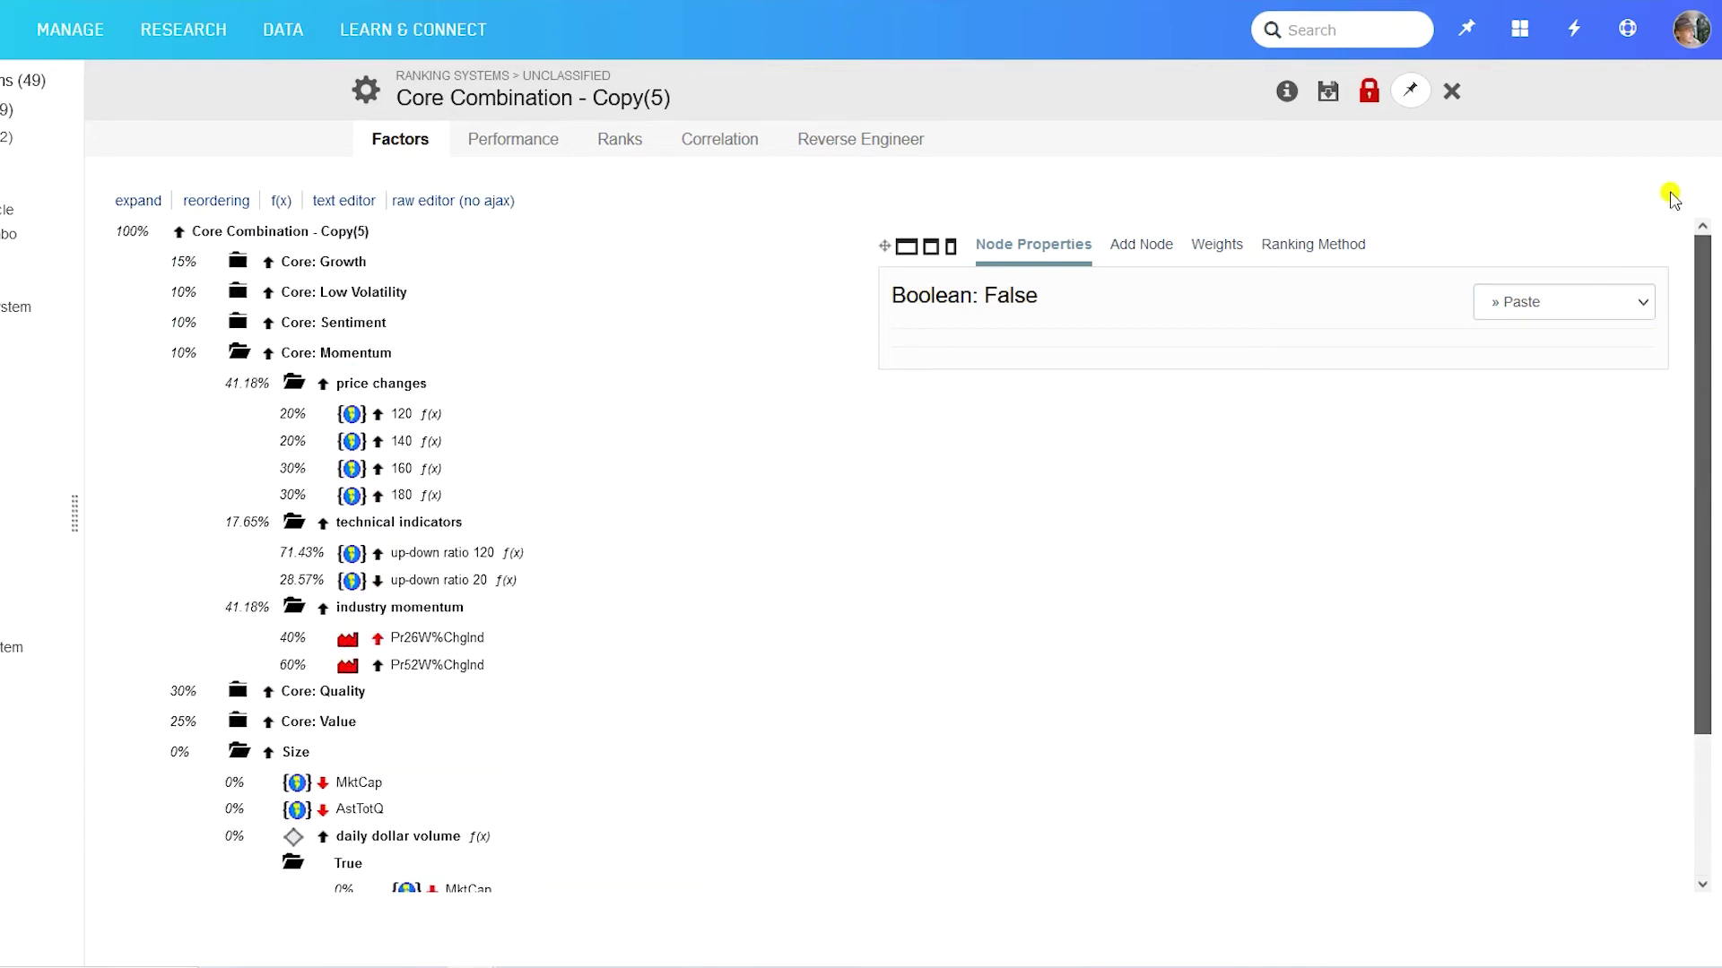
# - Set the Size folder's top-level weight to 20 and normalize all weights to total 100
pyautogui.click(269, 232)
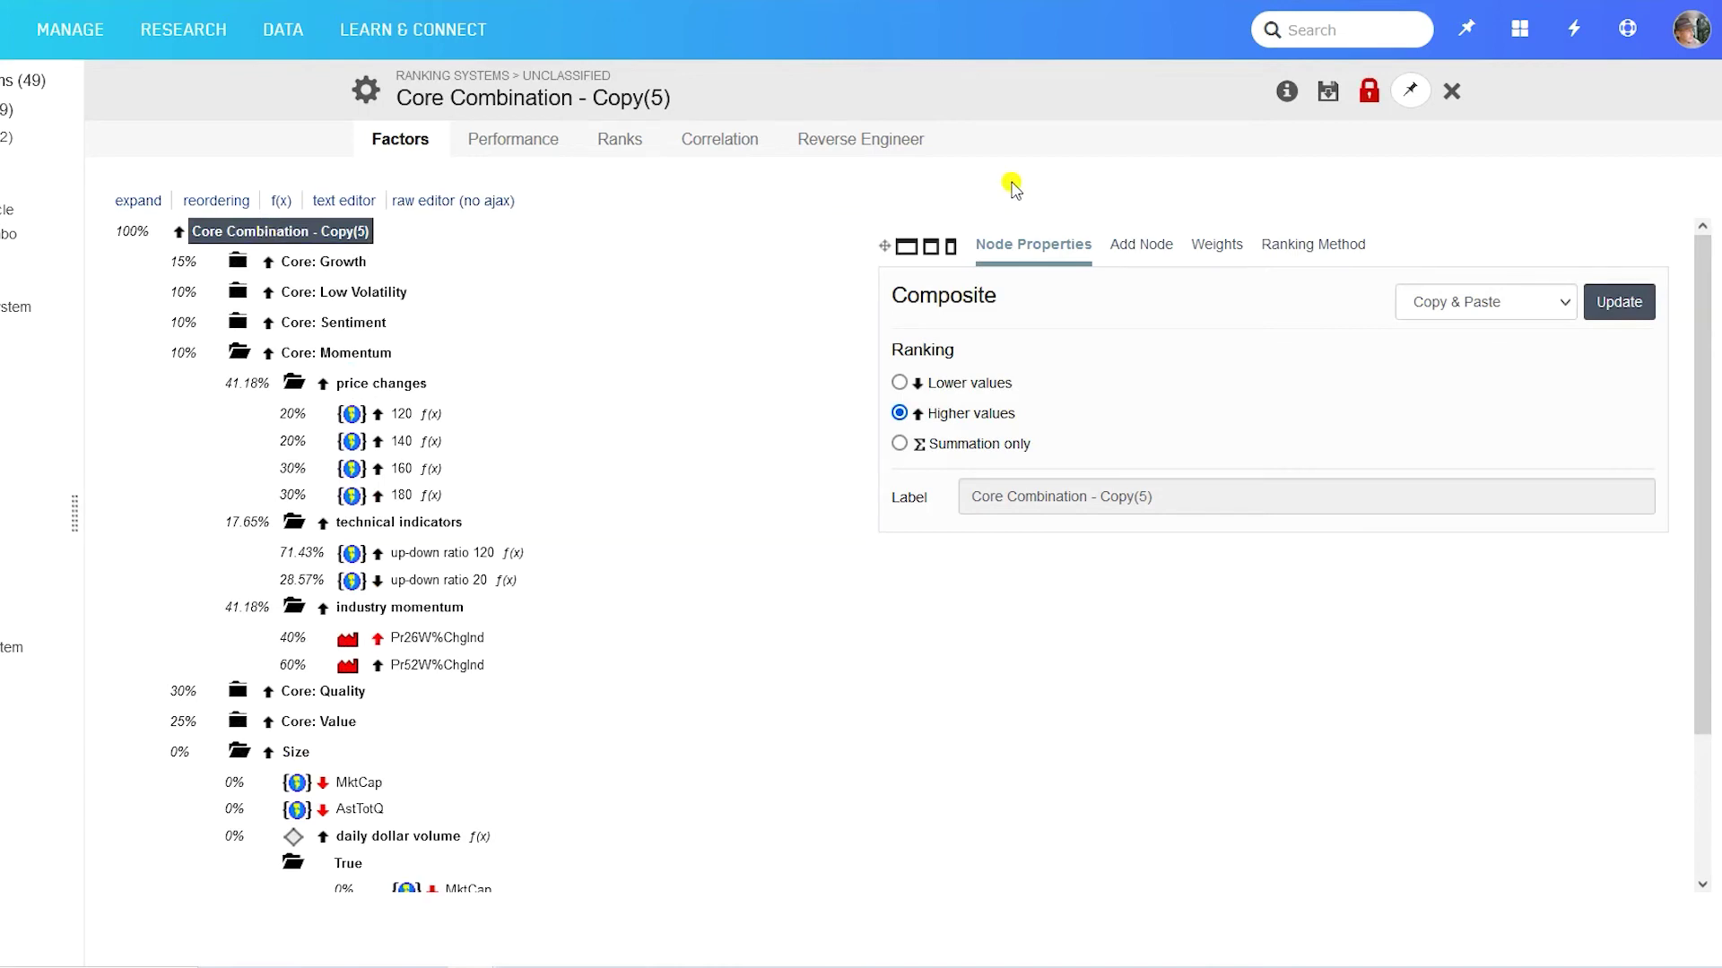
pyautogui.click(1204, 246)
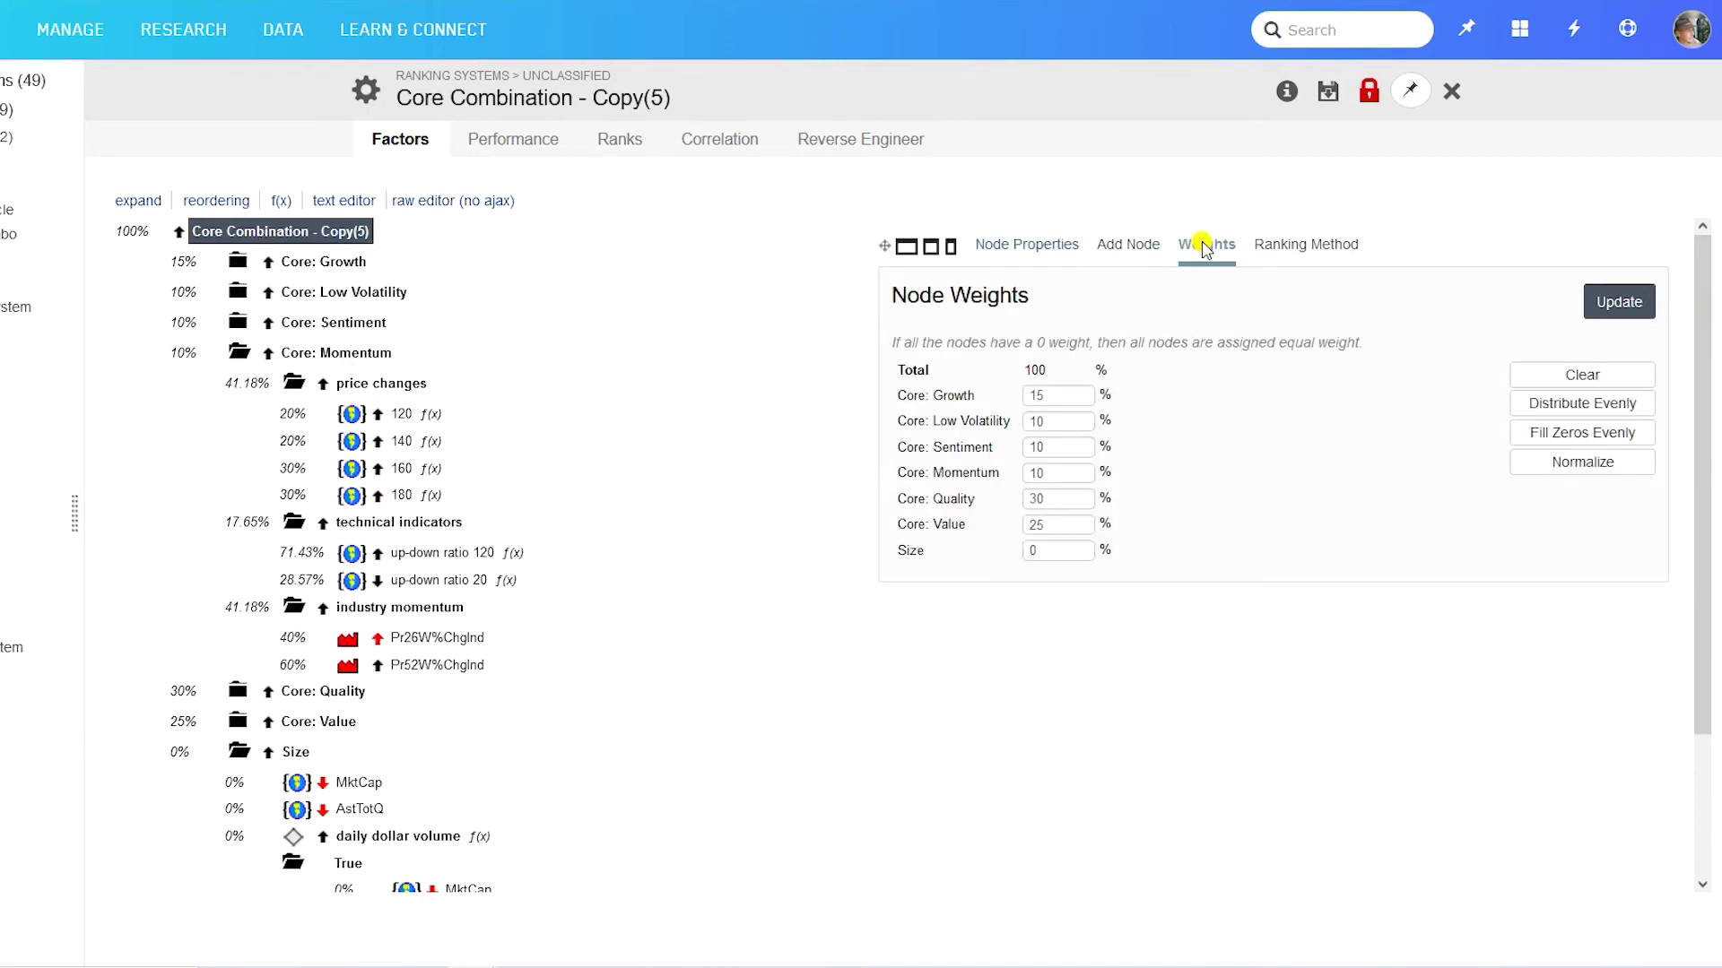
pyautogui.click(1048, 551)
pyautogui.write('20')
pyautogui.click(1529, 473)
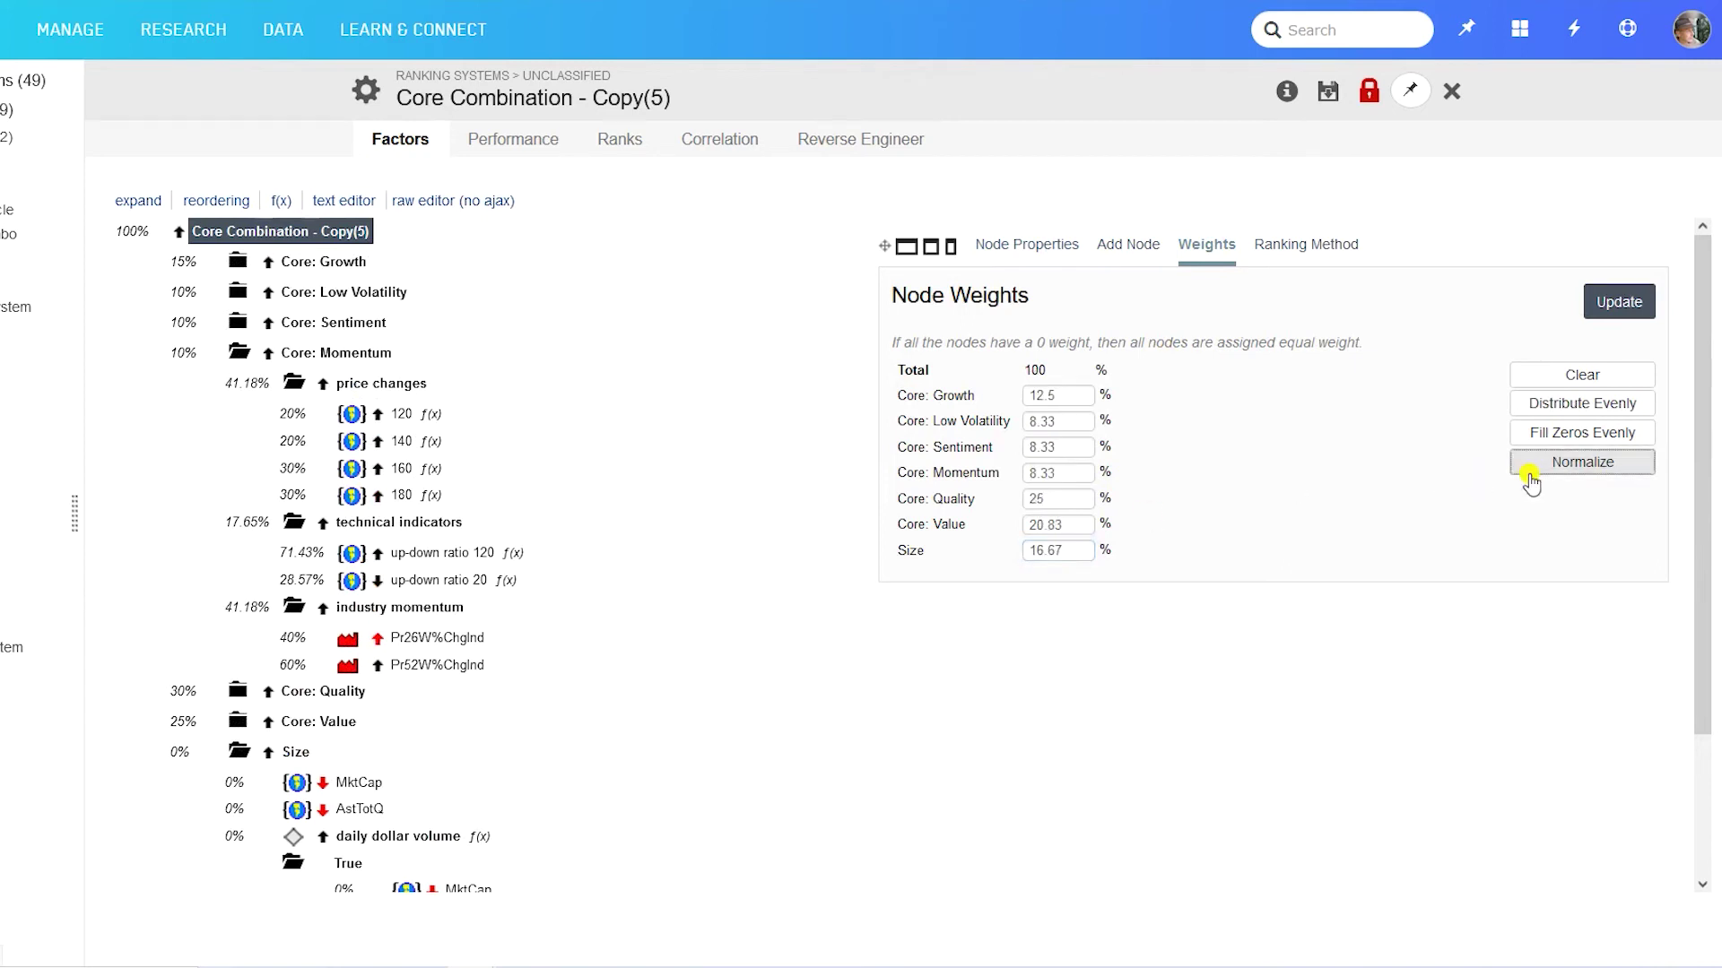
# - Save the new weights, run the stock ranking as of 7/15/2021, and review the results
pyautogui.click(1614, 310)
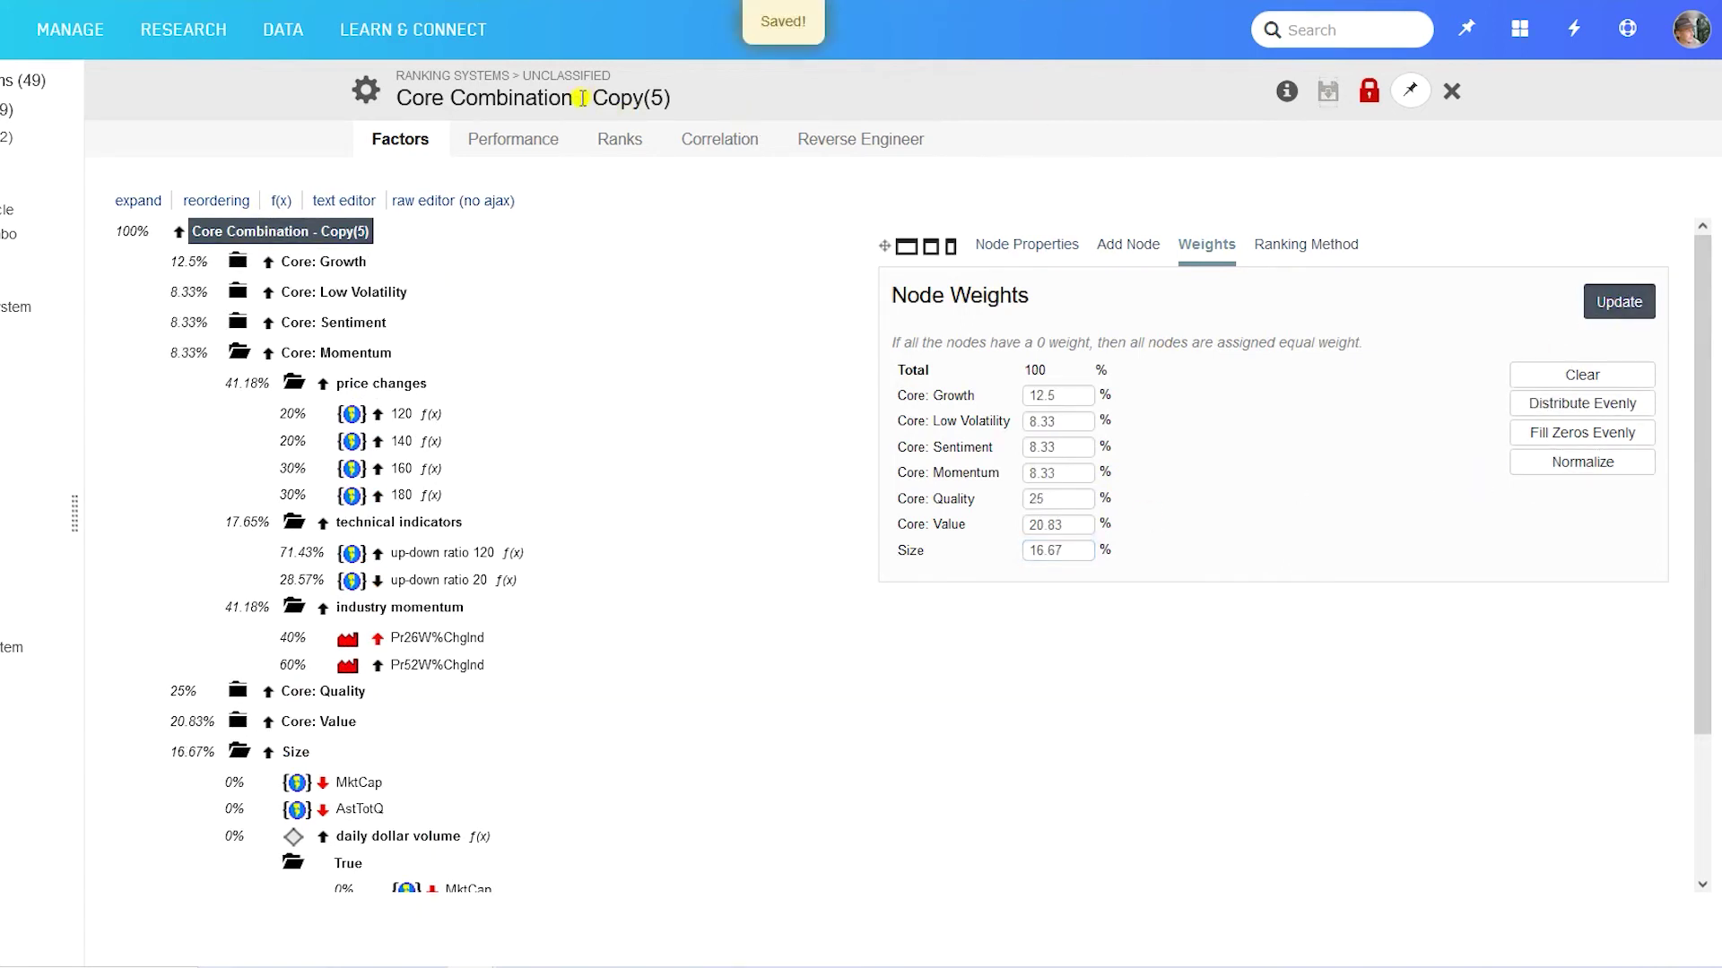
pyautogui.click(608, 154)
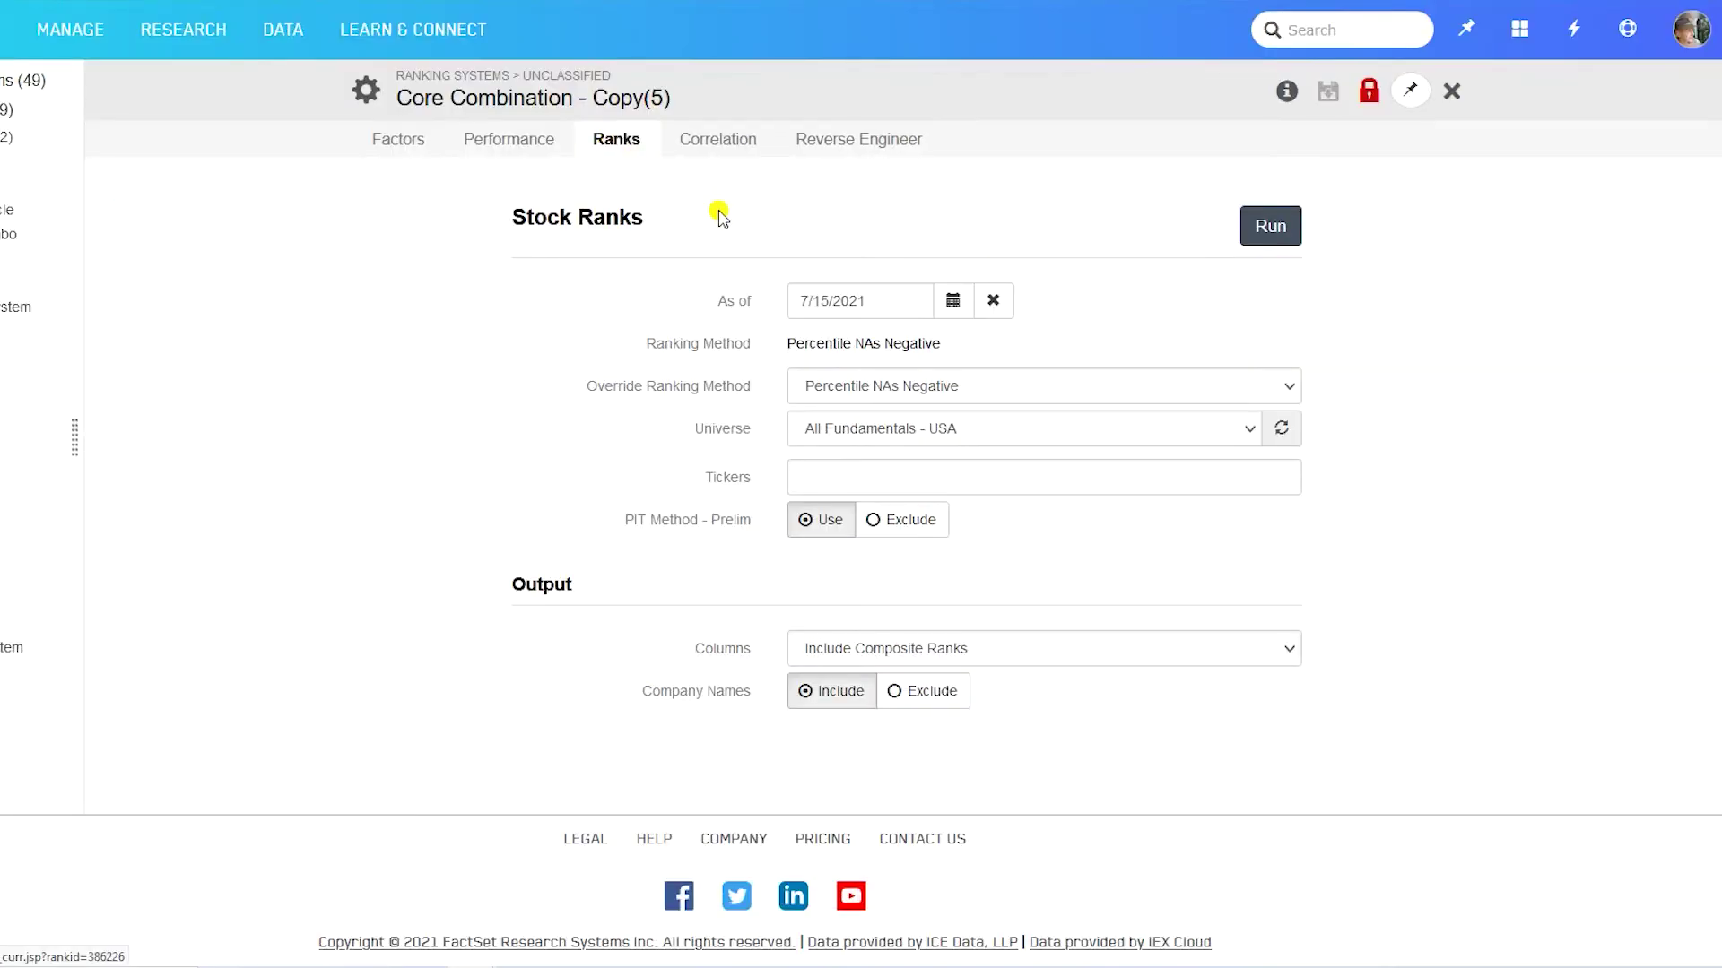
pyautogui.click(1268, 227)
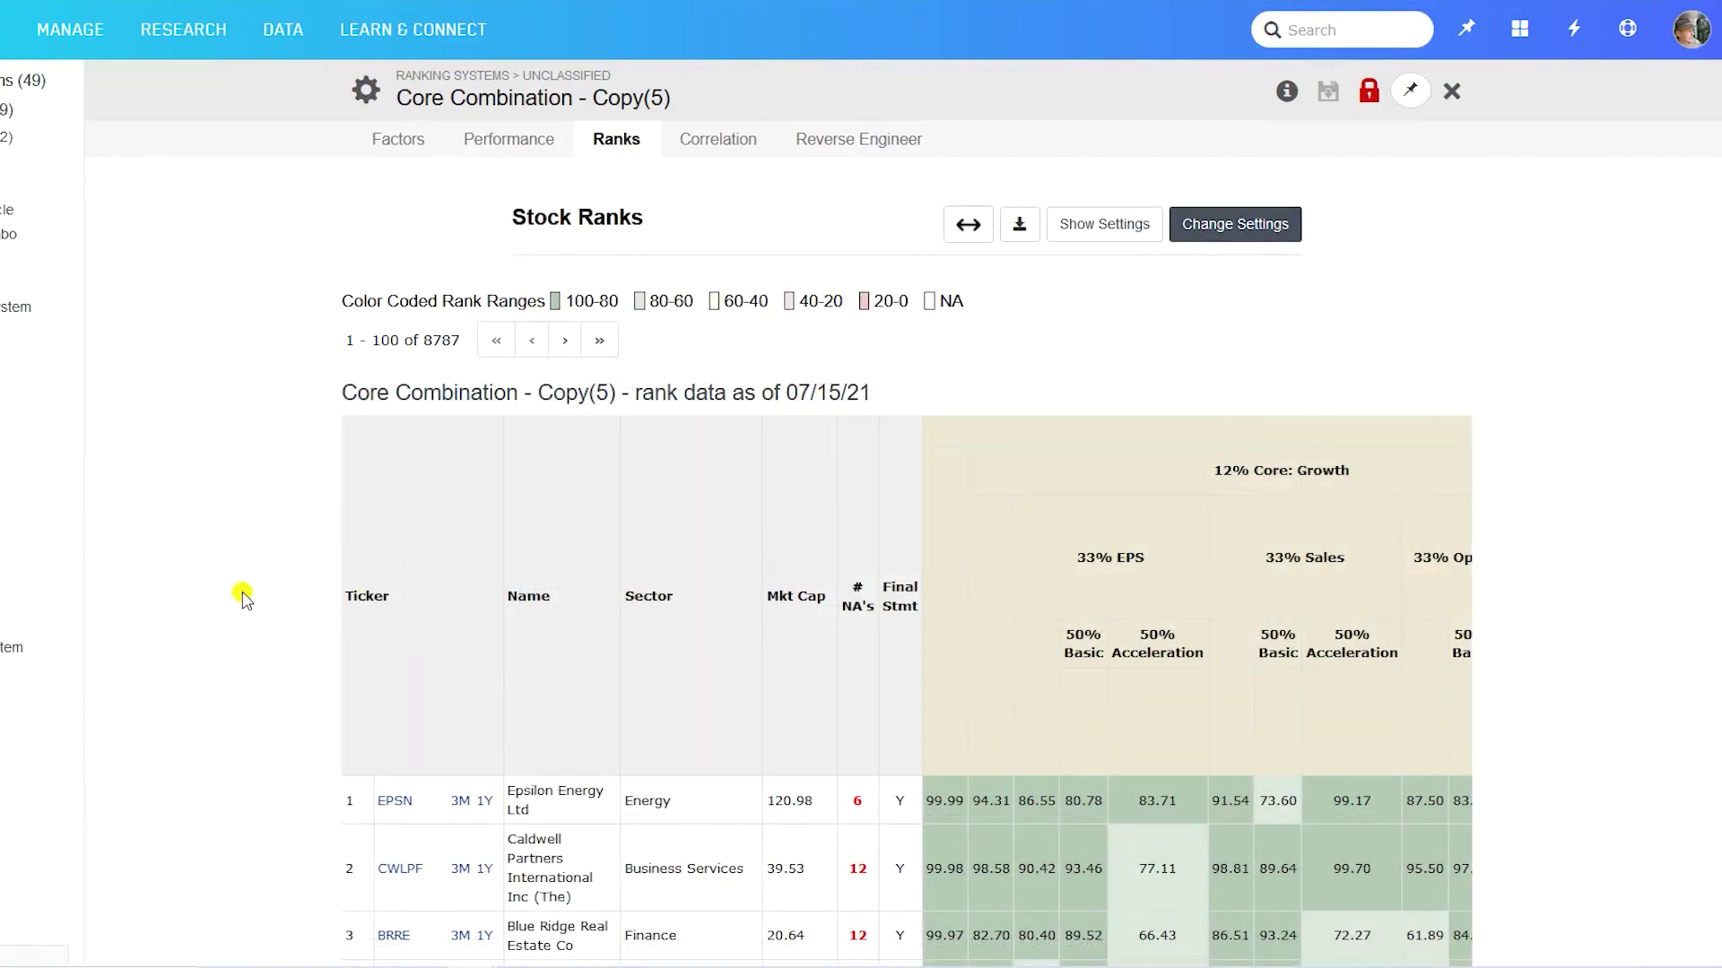
pyautogui.scroll(-7, 244, 596)
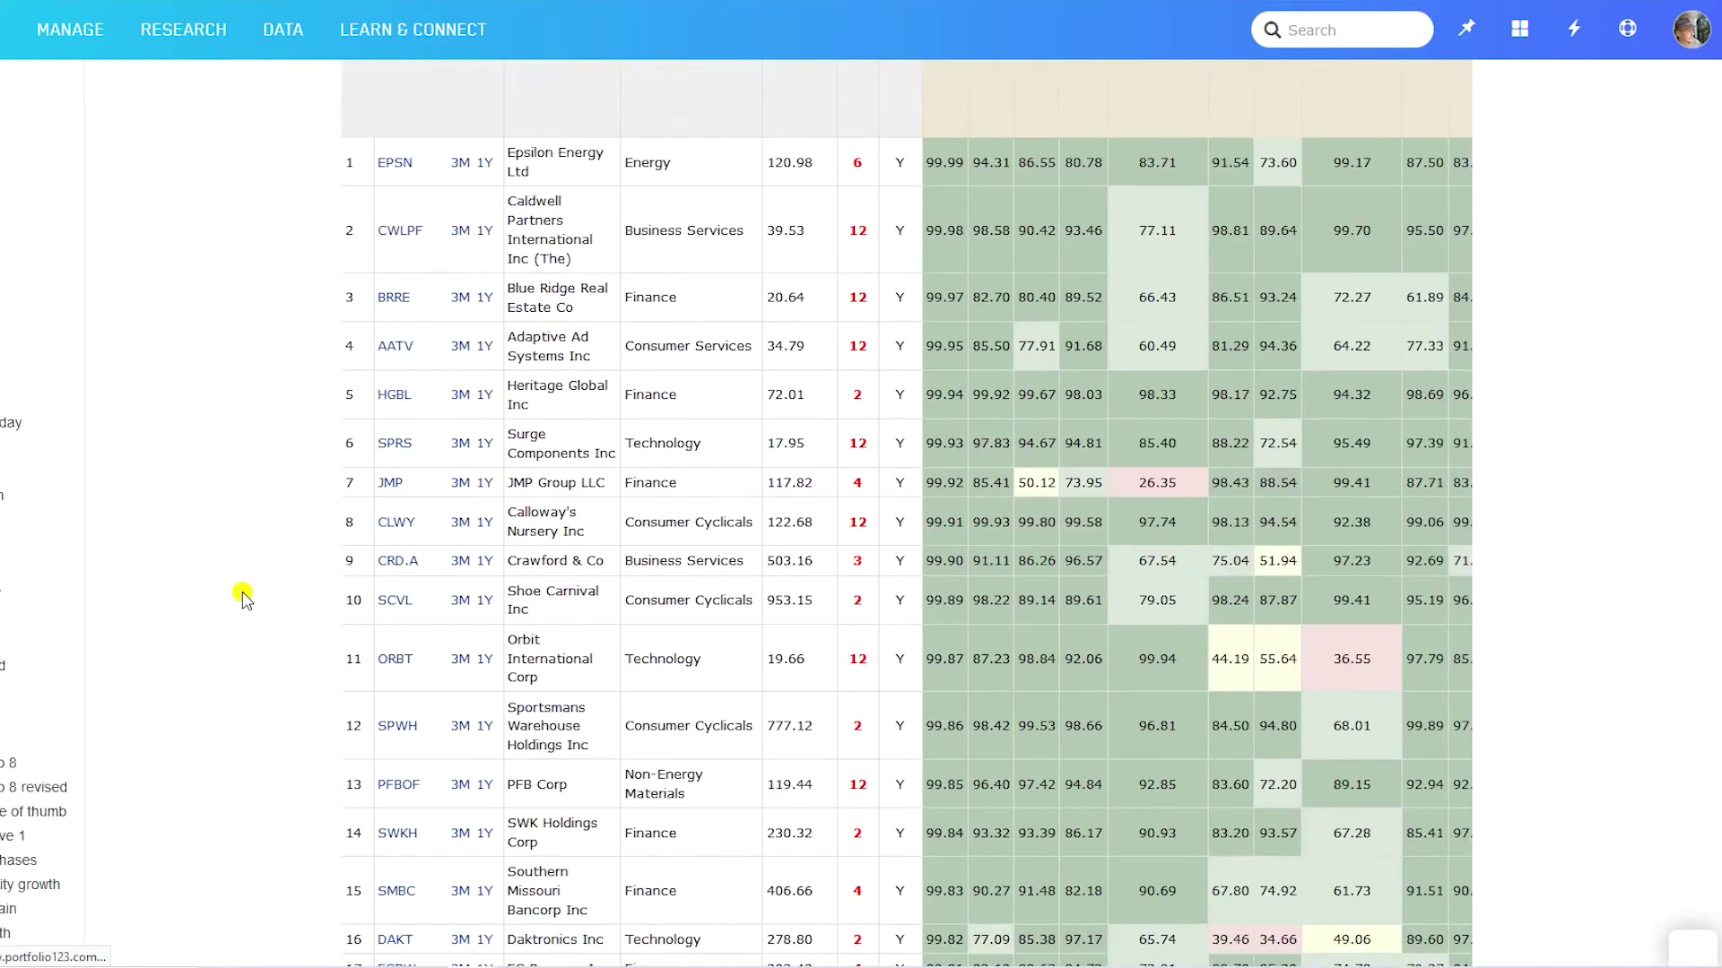
pyautogui.scroll(-1, 244, 597)
pyautogui.scroll(-1, 244, 596)
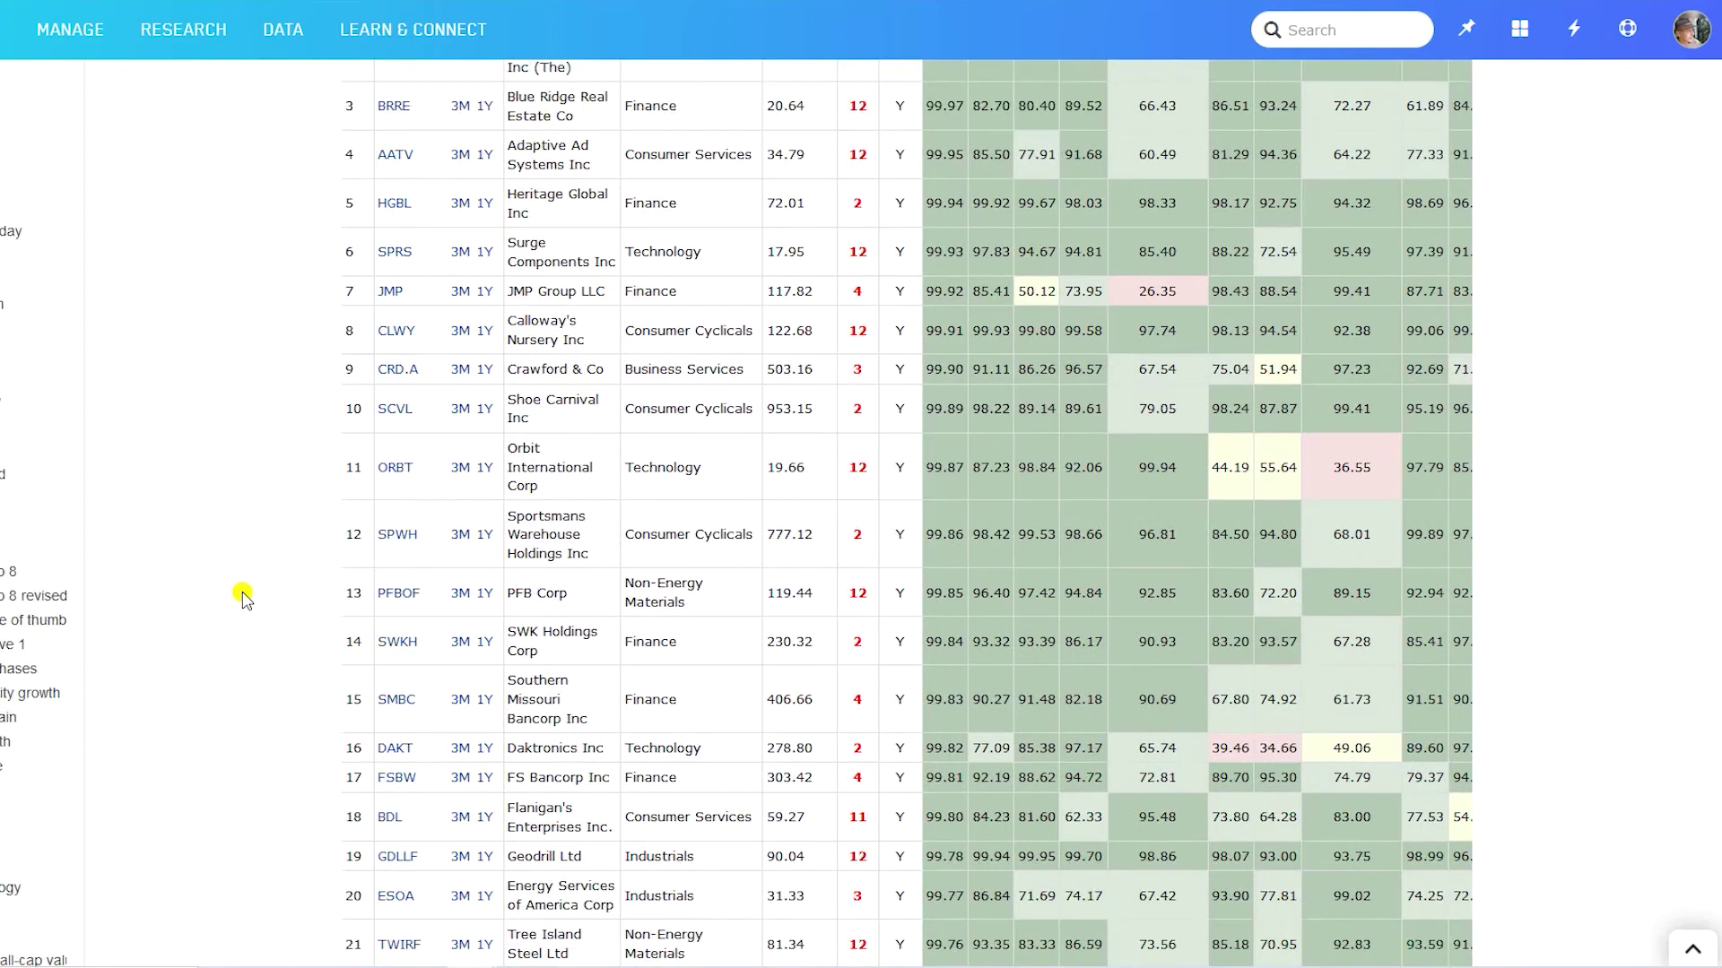
pyautogui.scroll(10, 244, 596)
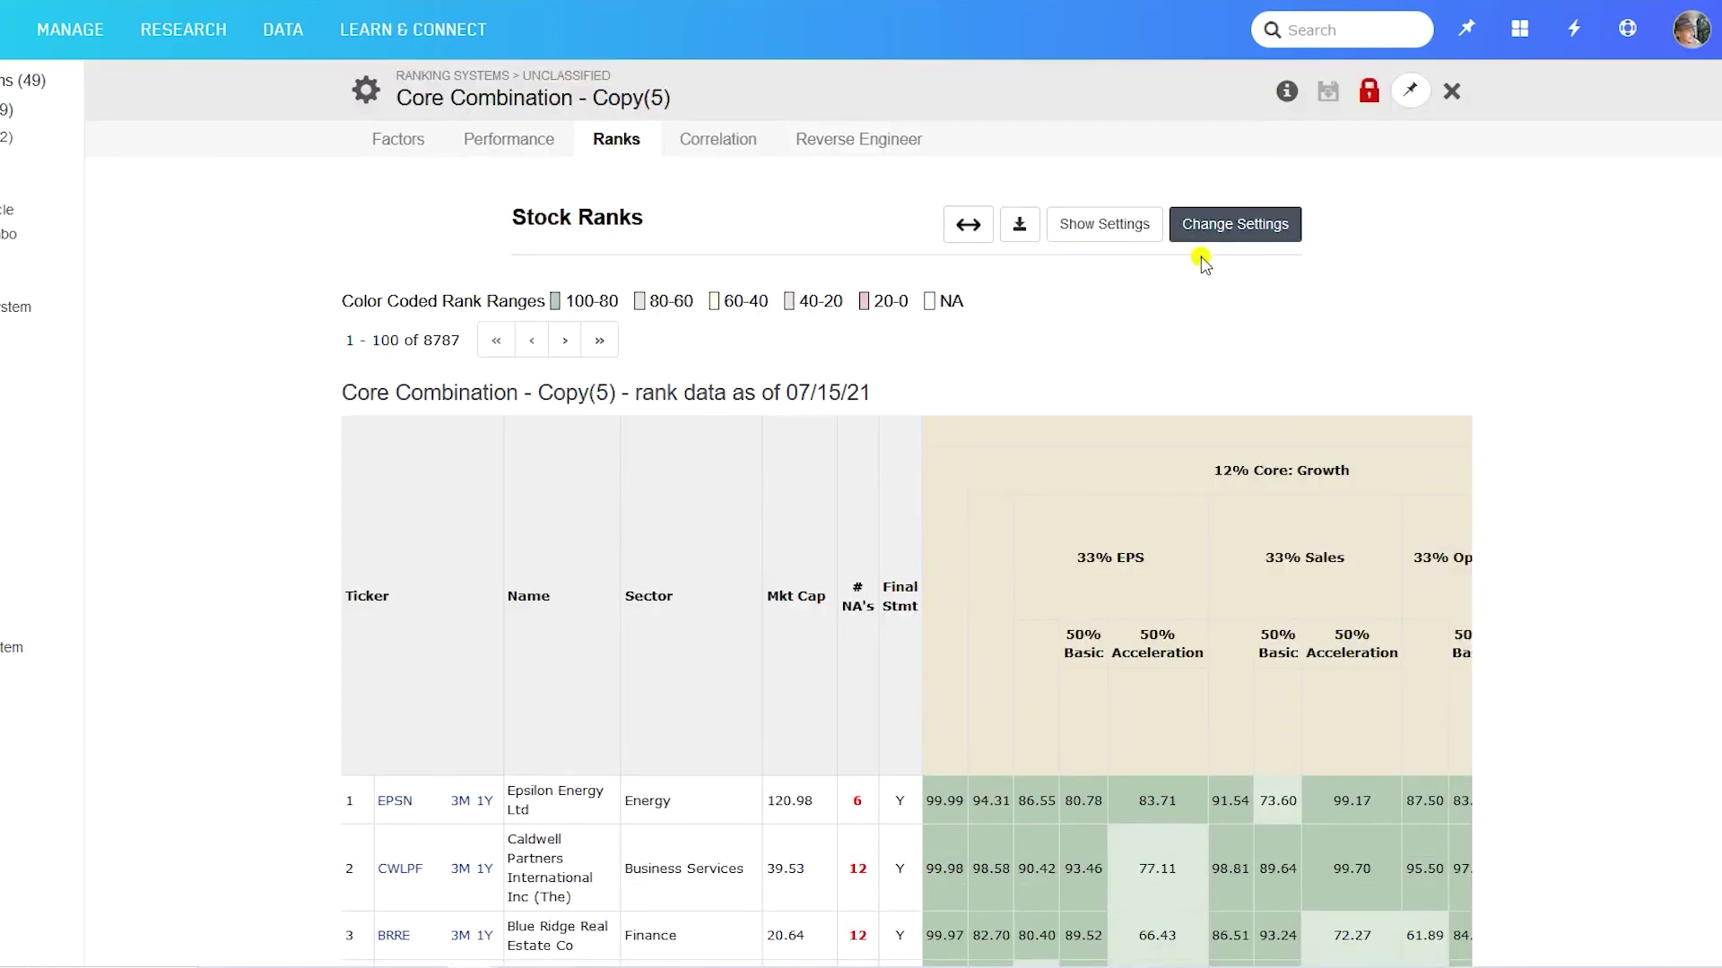
pyautogui.click(1208, 226)
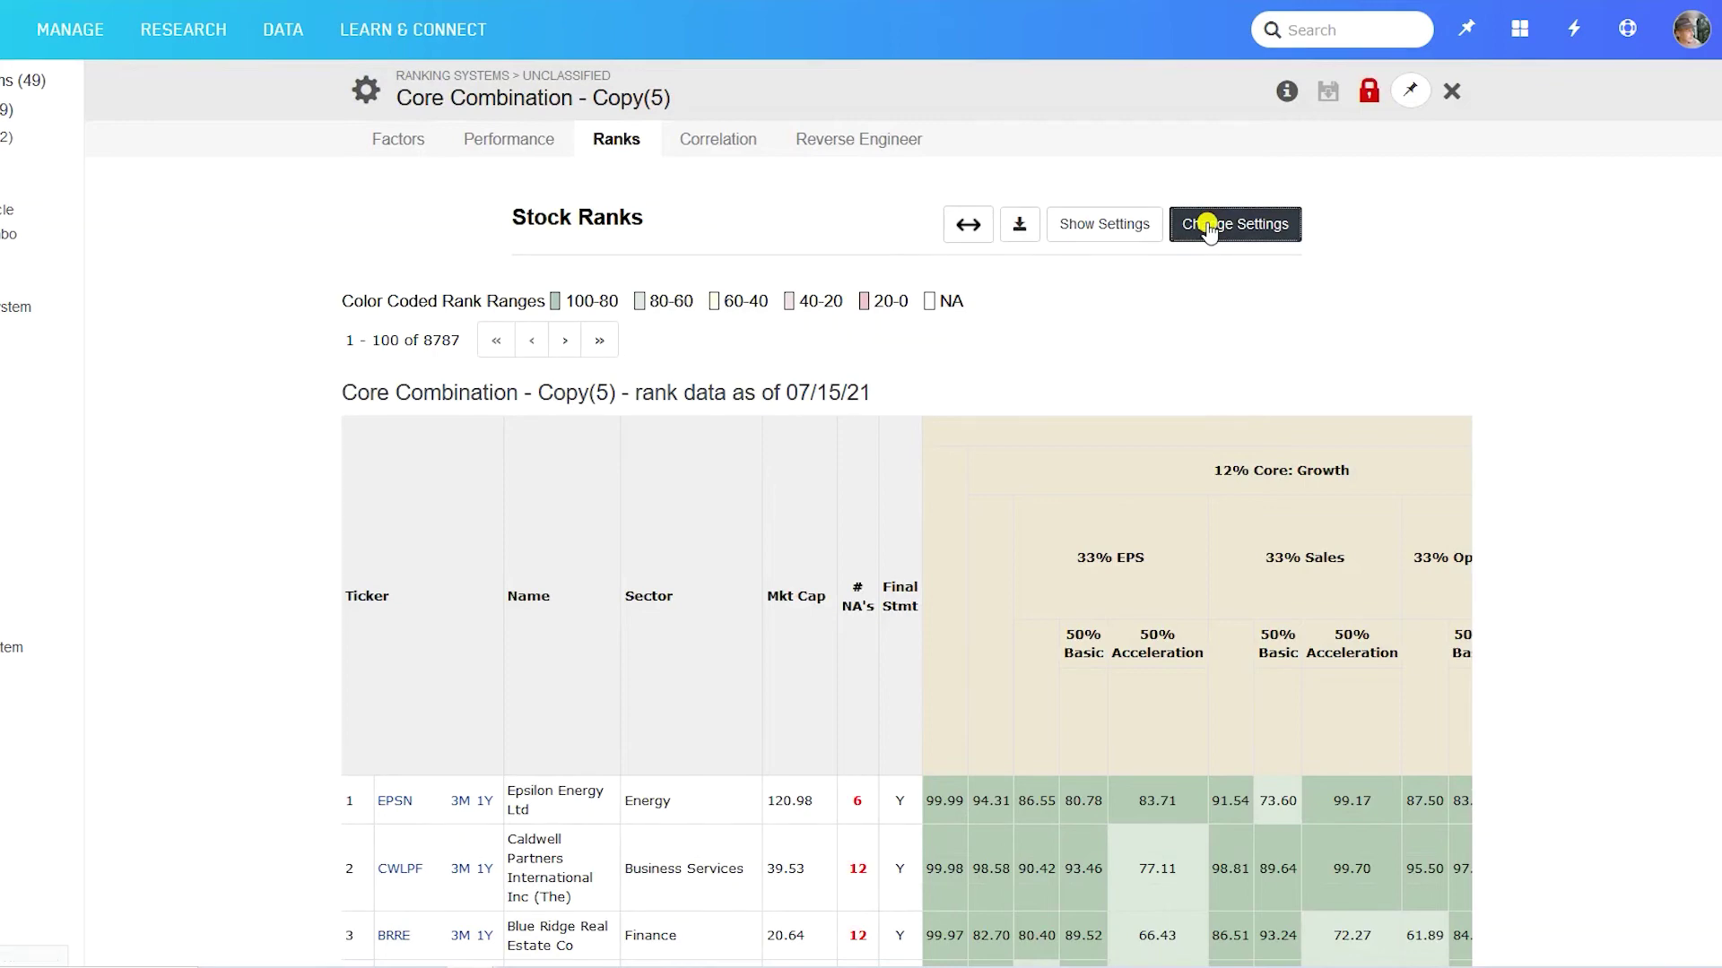
pyautogui.click(1208, 226)
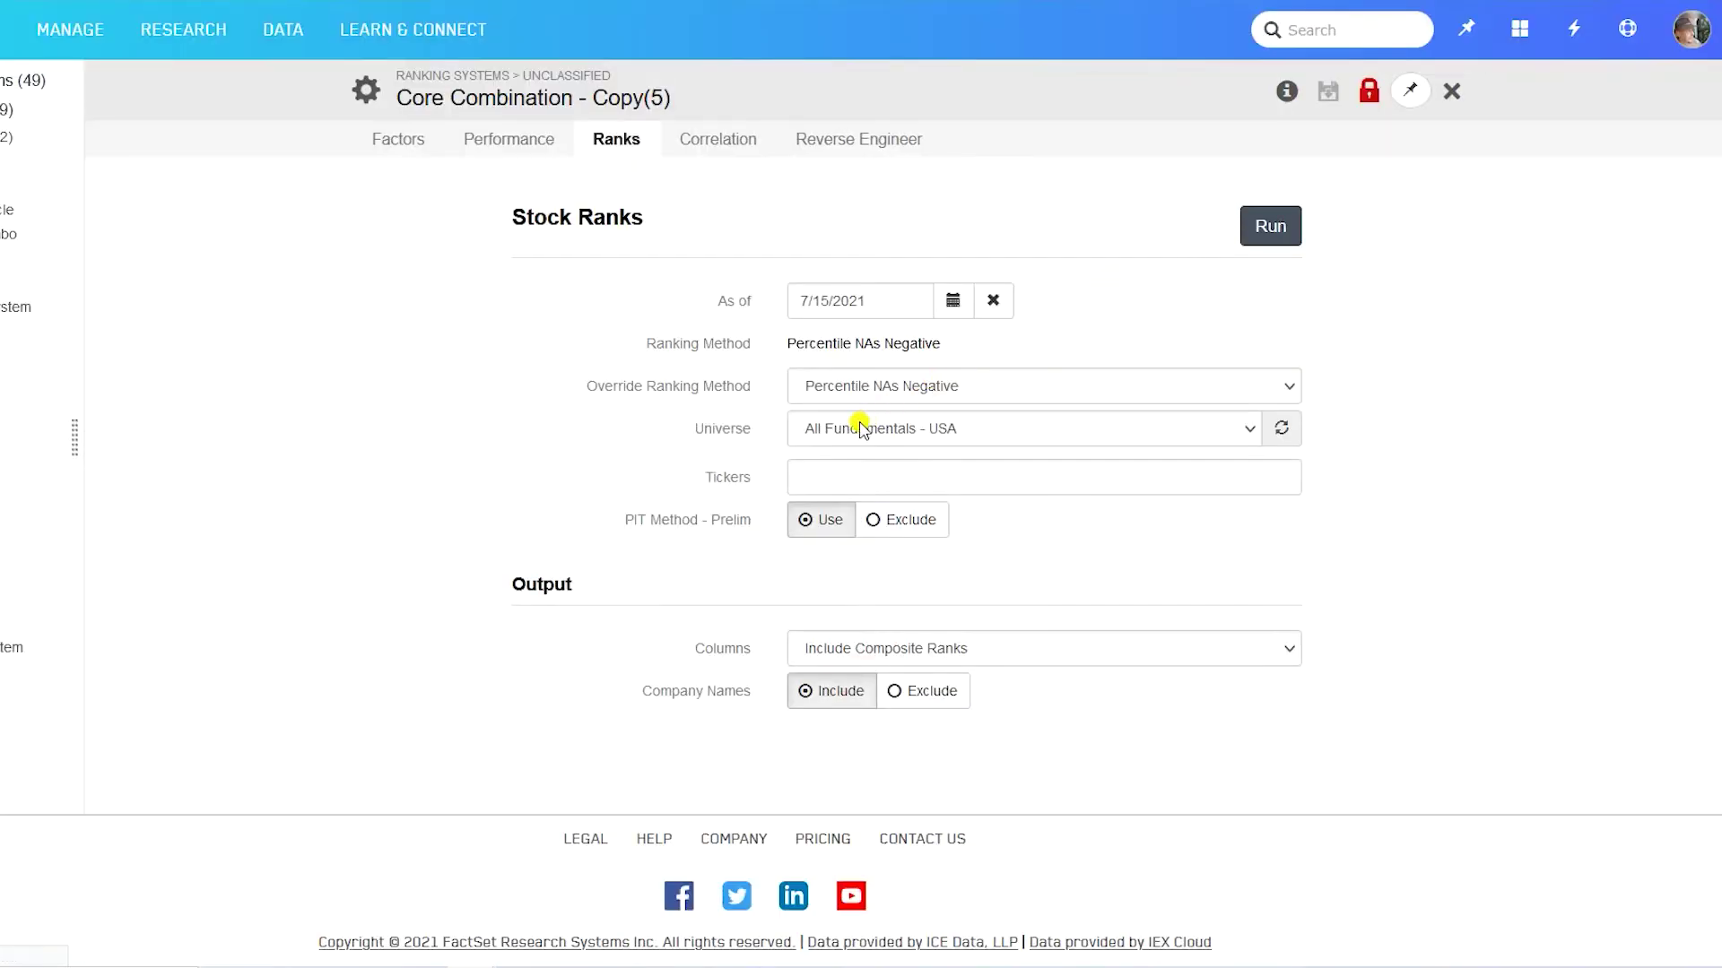
pyautogui.click(859, 427)
pyautogui.write('my universe f')
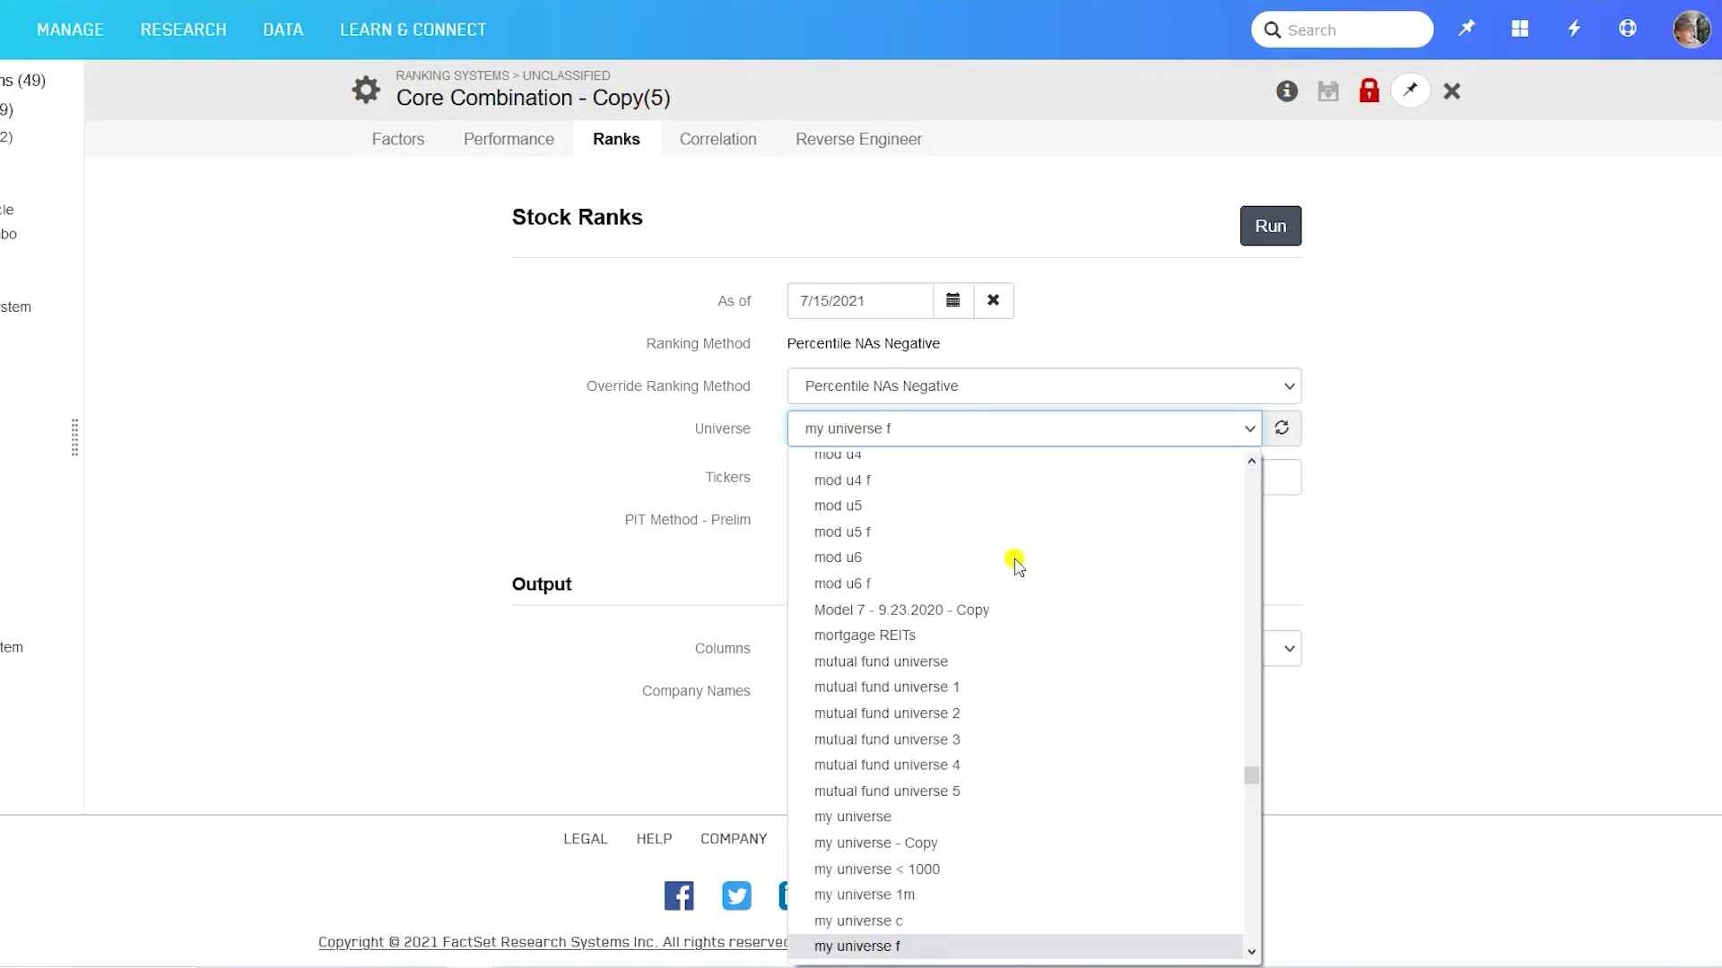
pyautogui.press('Return')
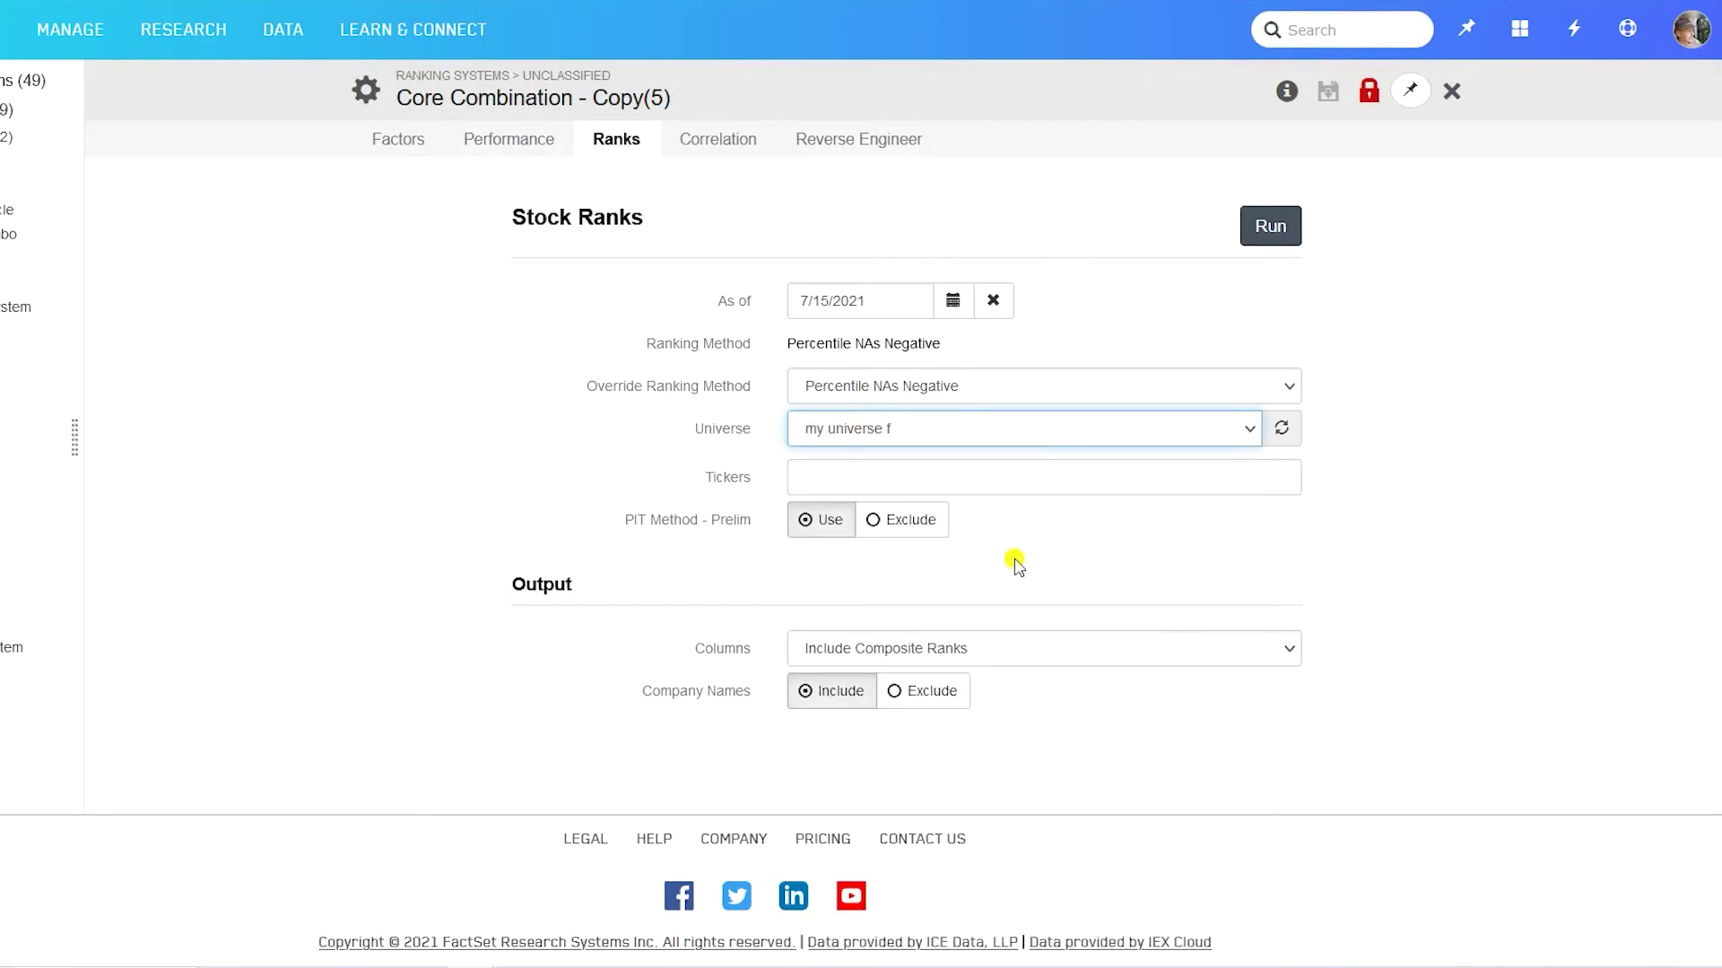
pyautogui.click(1268, 232)
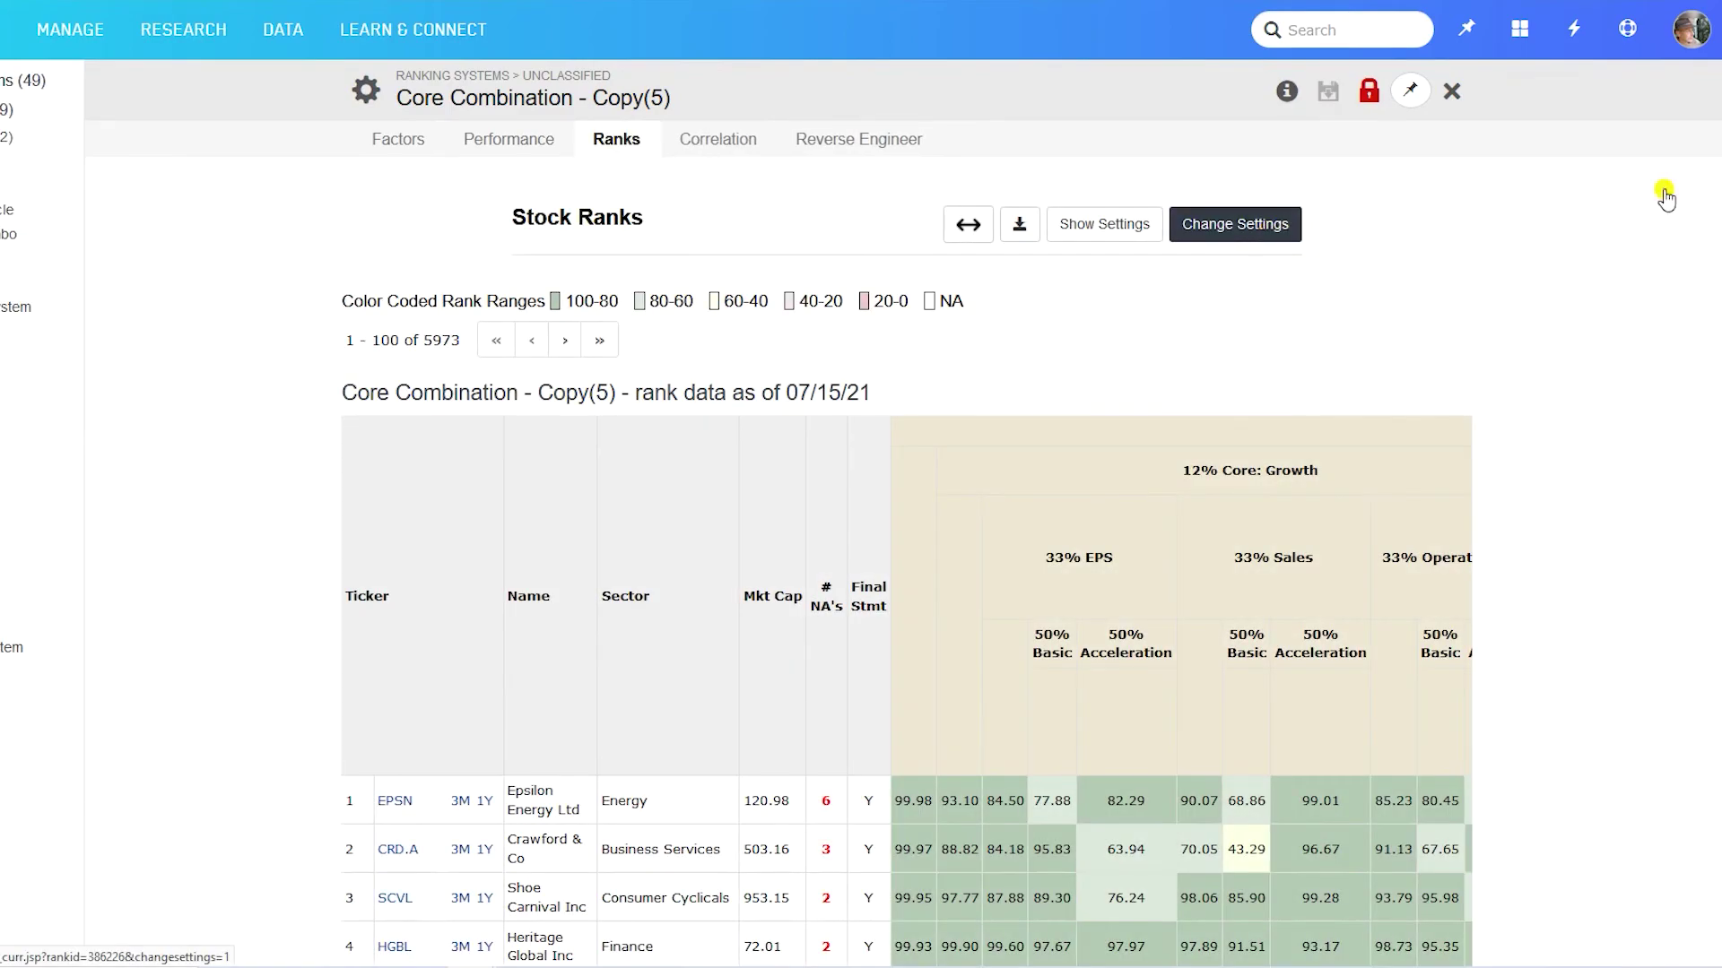
pyautogui.scroll(-10, 906, 538)
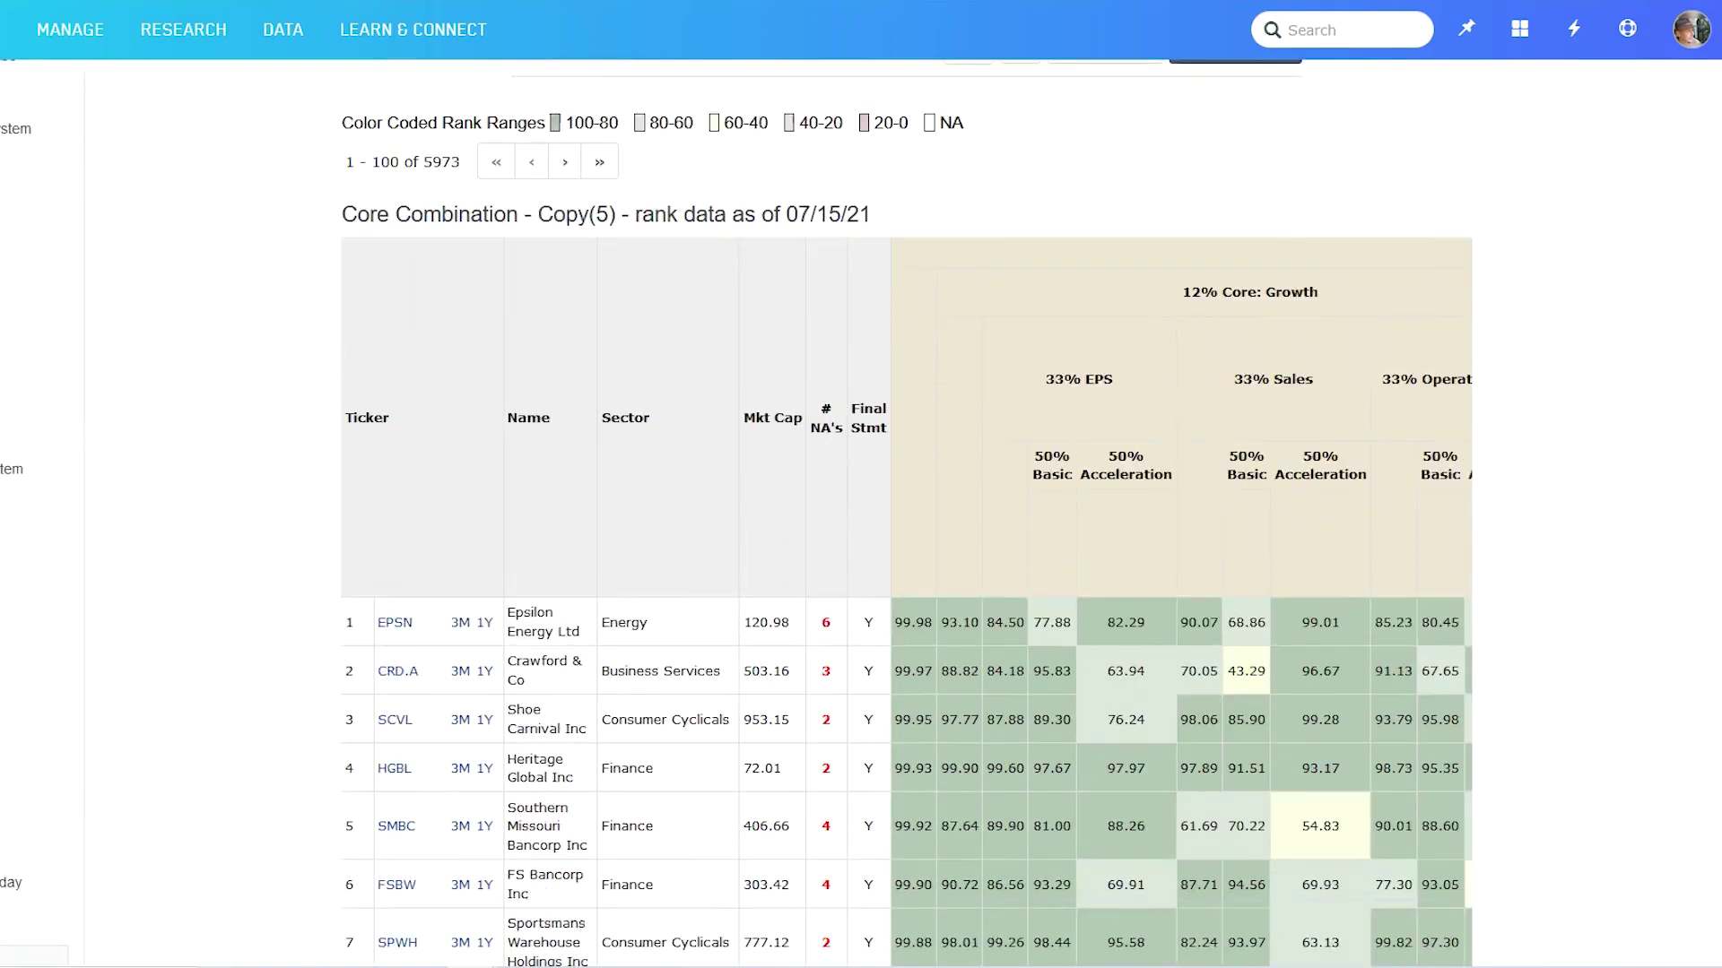
pyautogui.scroll(10, 906, 538)
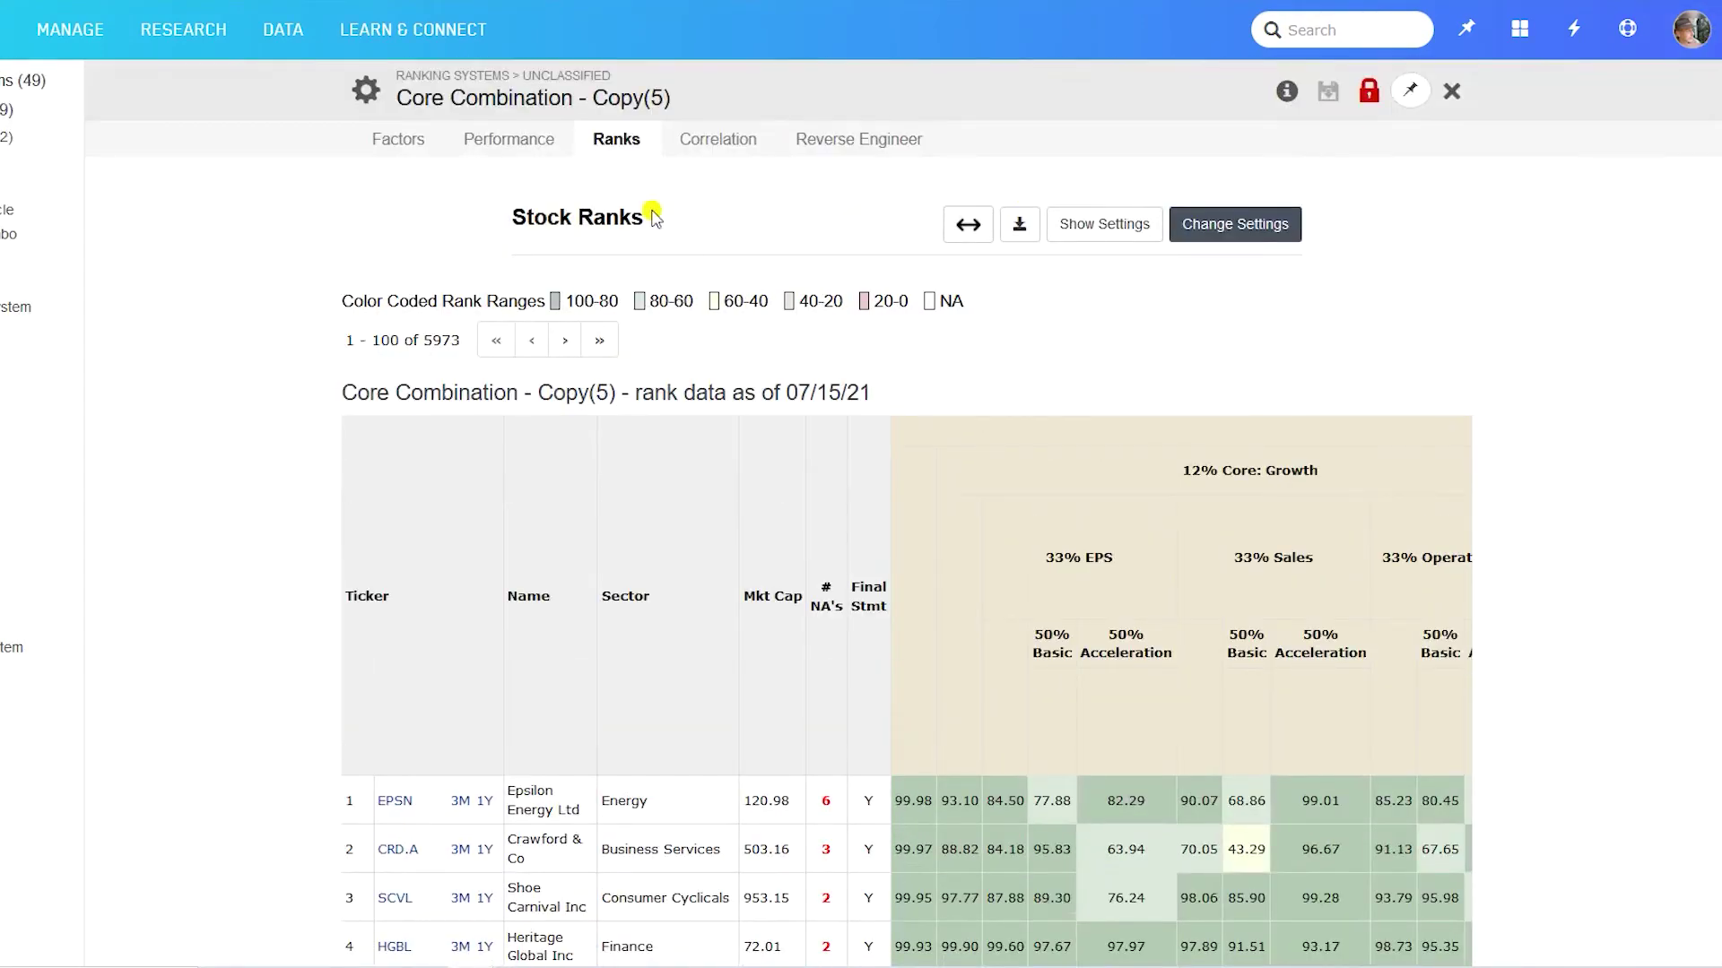
# - Run a MAX-period ranking performance backtest on my universe f with 20 rank buckets
pyautogui.click(510, 148)
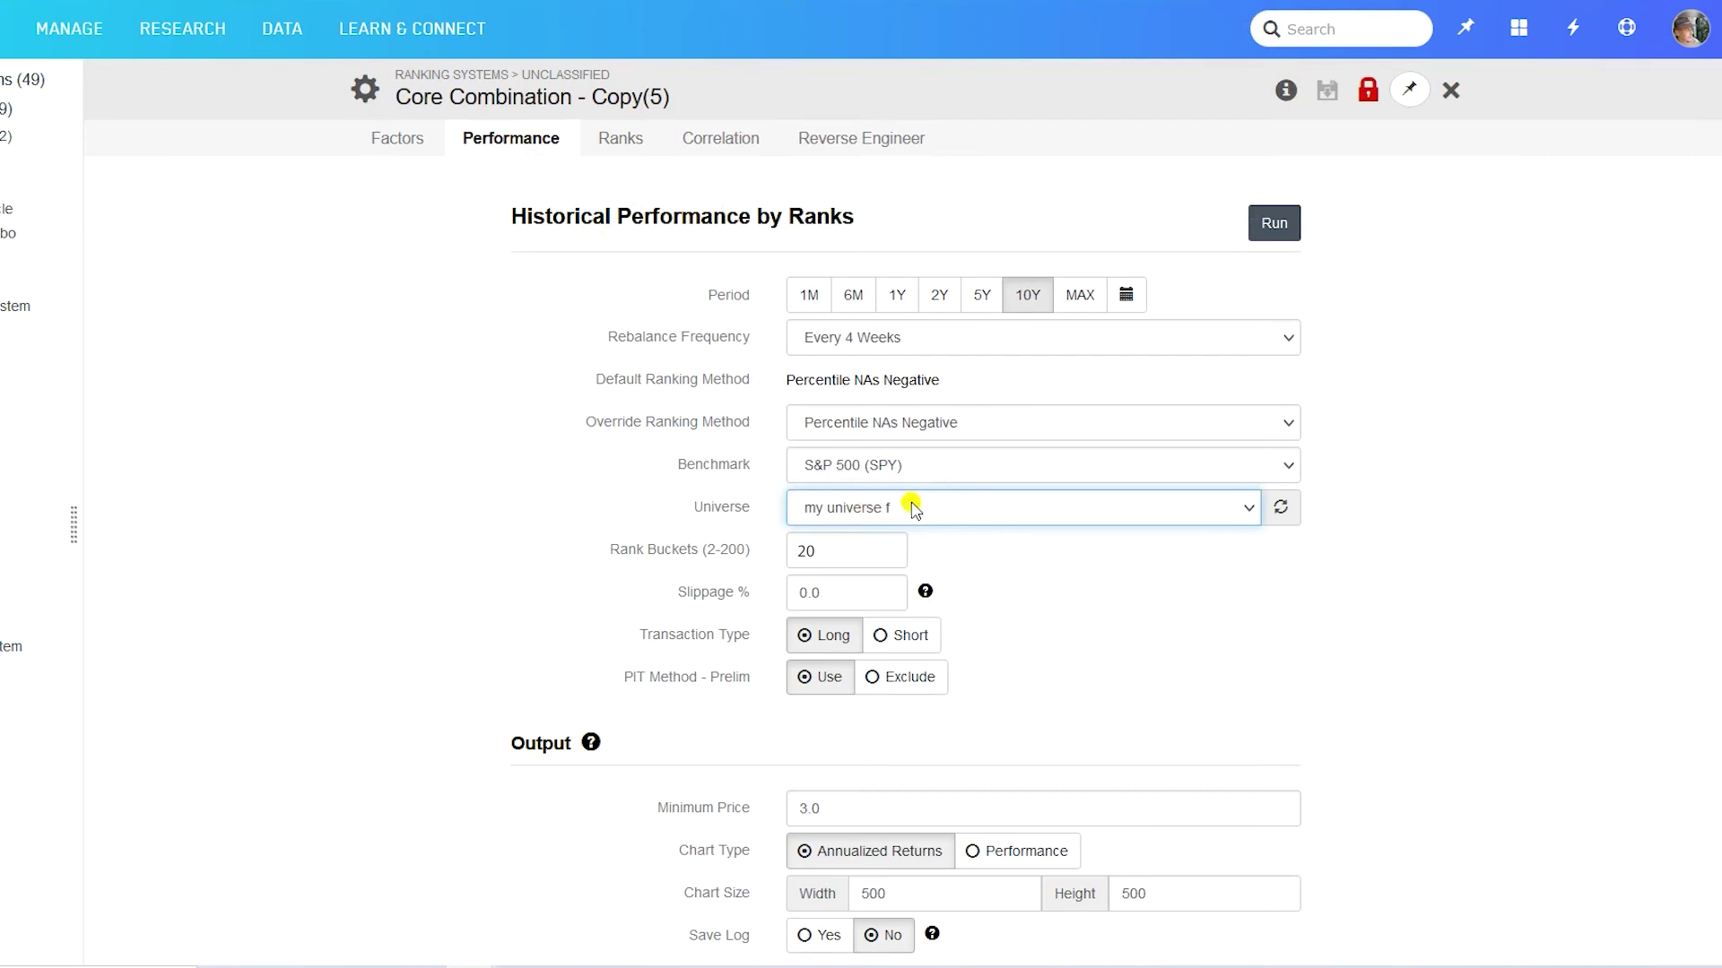
pyautogui.click(1080, 296)
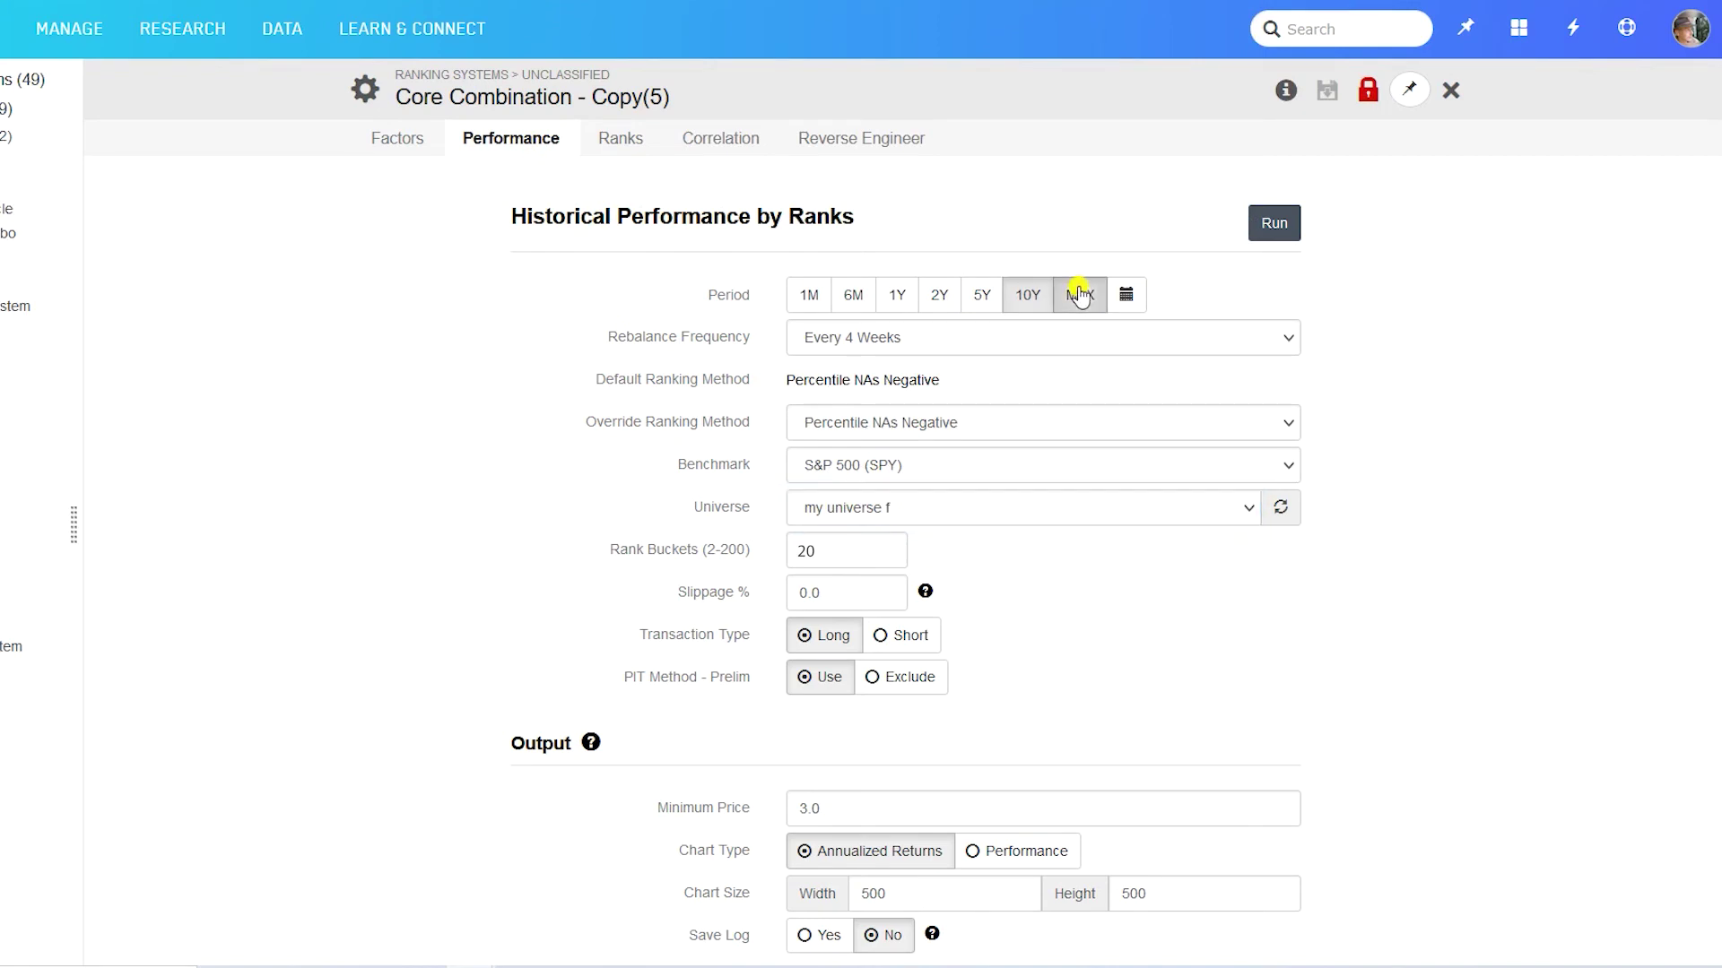
pyautogui.click(1274, 230)
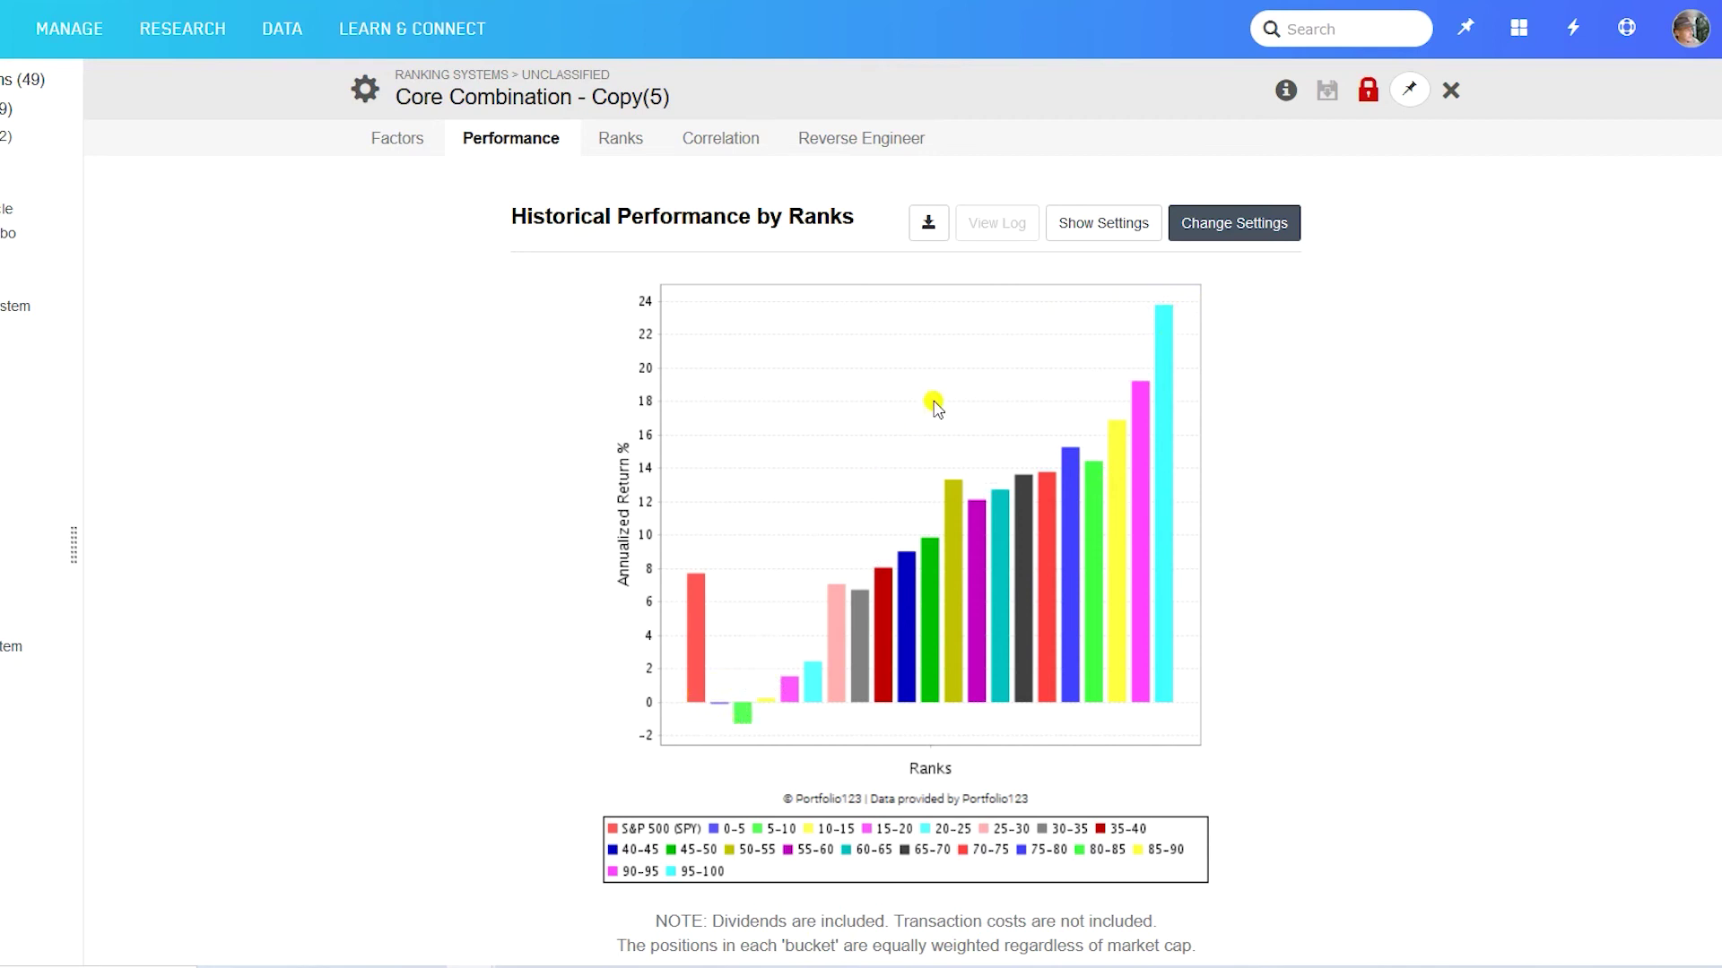
pyautogui.click(1238, 224)
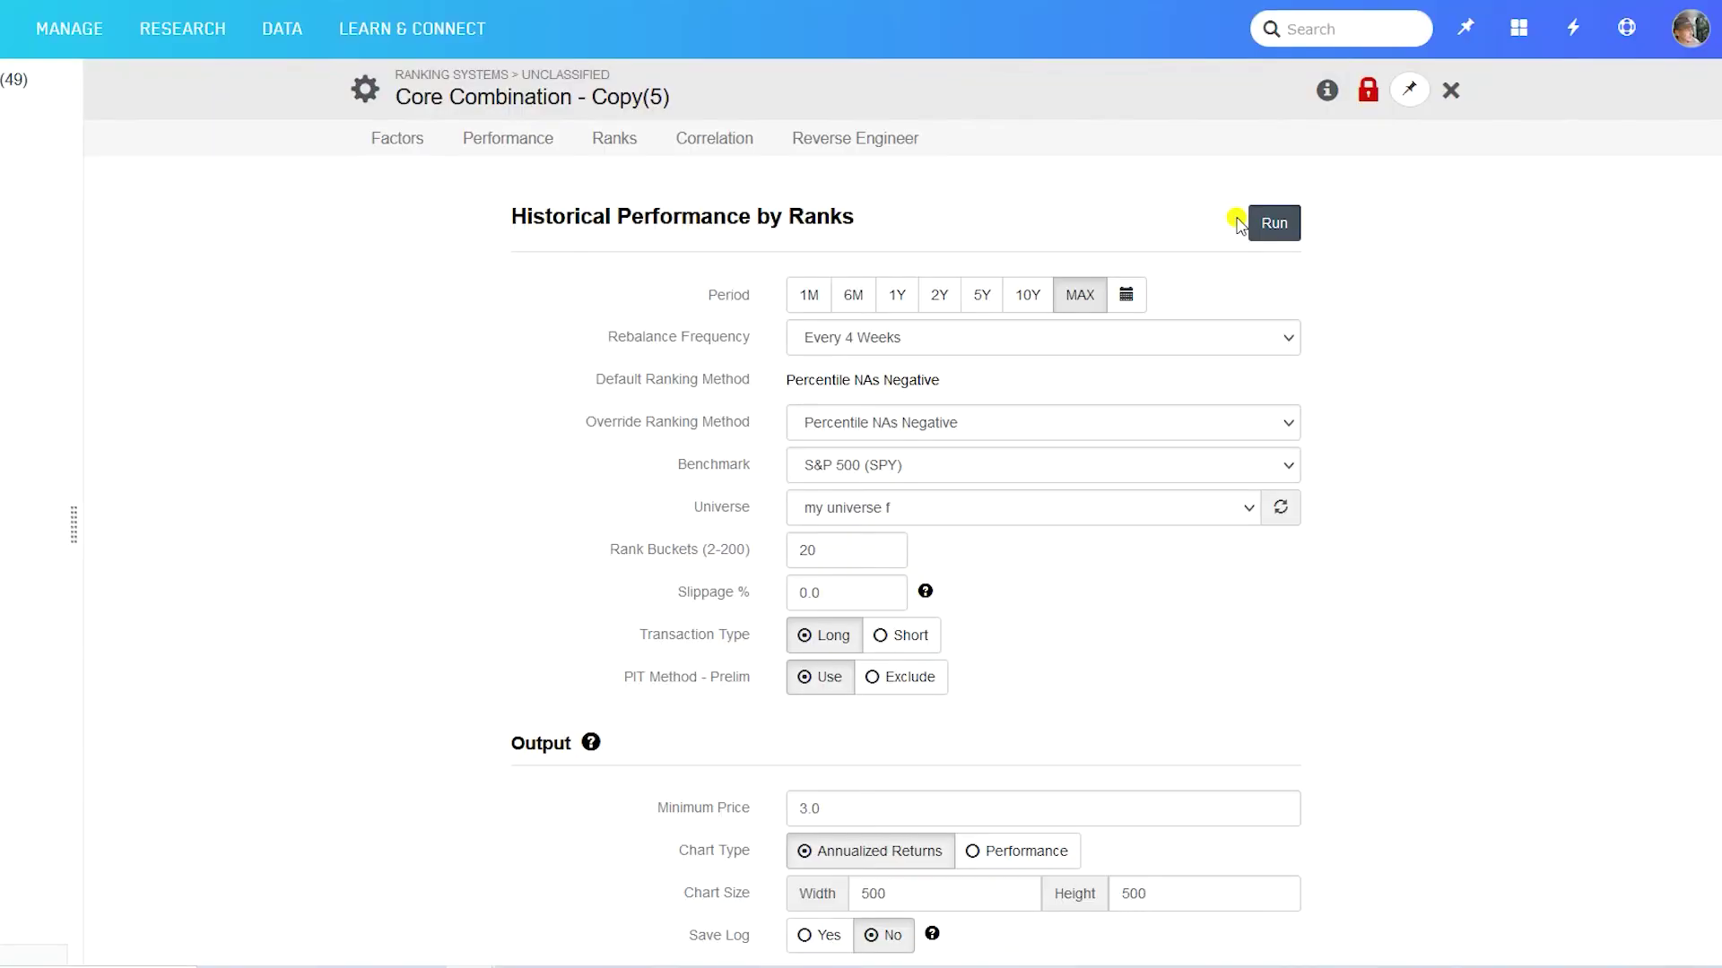
# - Rerun the backtest over 10Y with 10 rank buckets and a minimum price of 1
pyautogui.click(1028, 295)
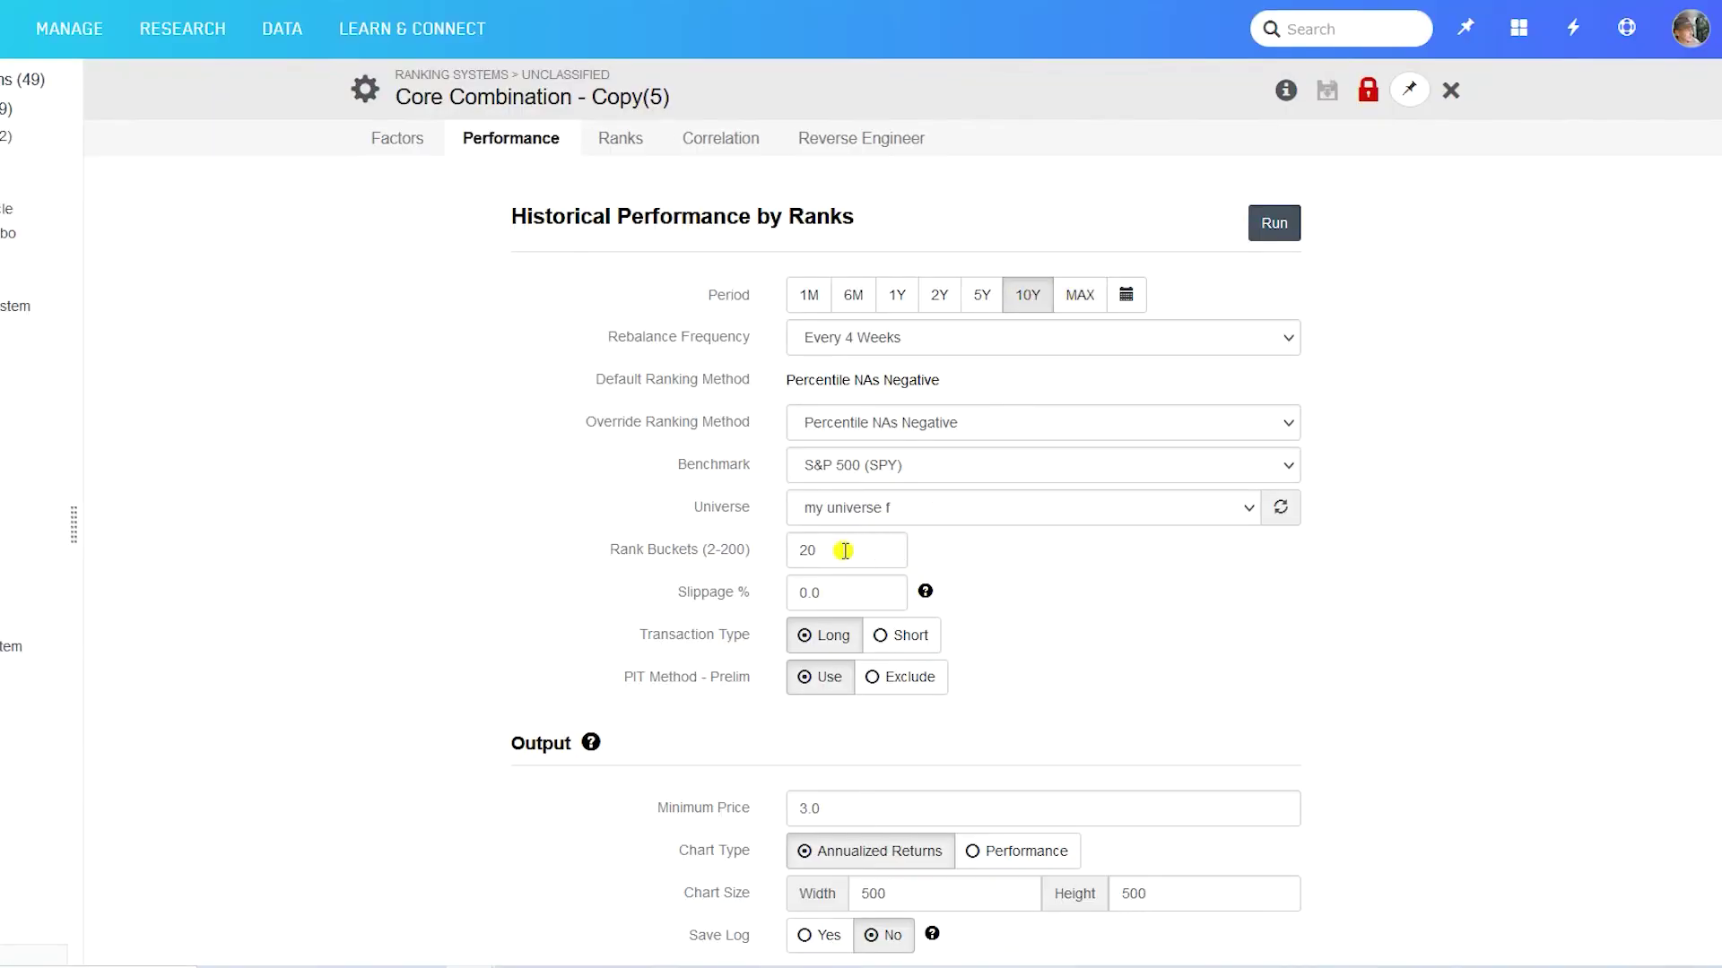
pyautogui.doubleClick(807, 550)
pyautogui.press('BackSpace')
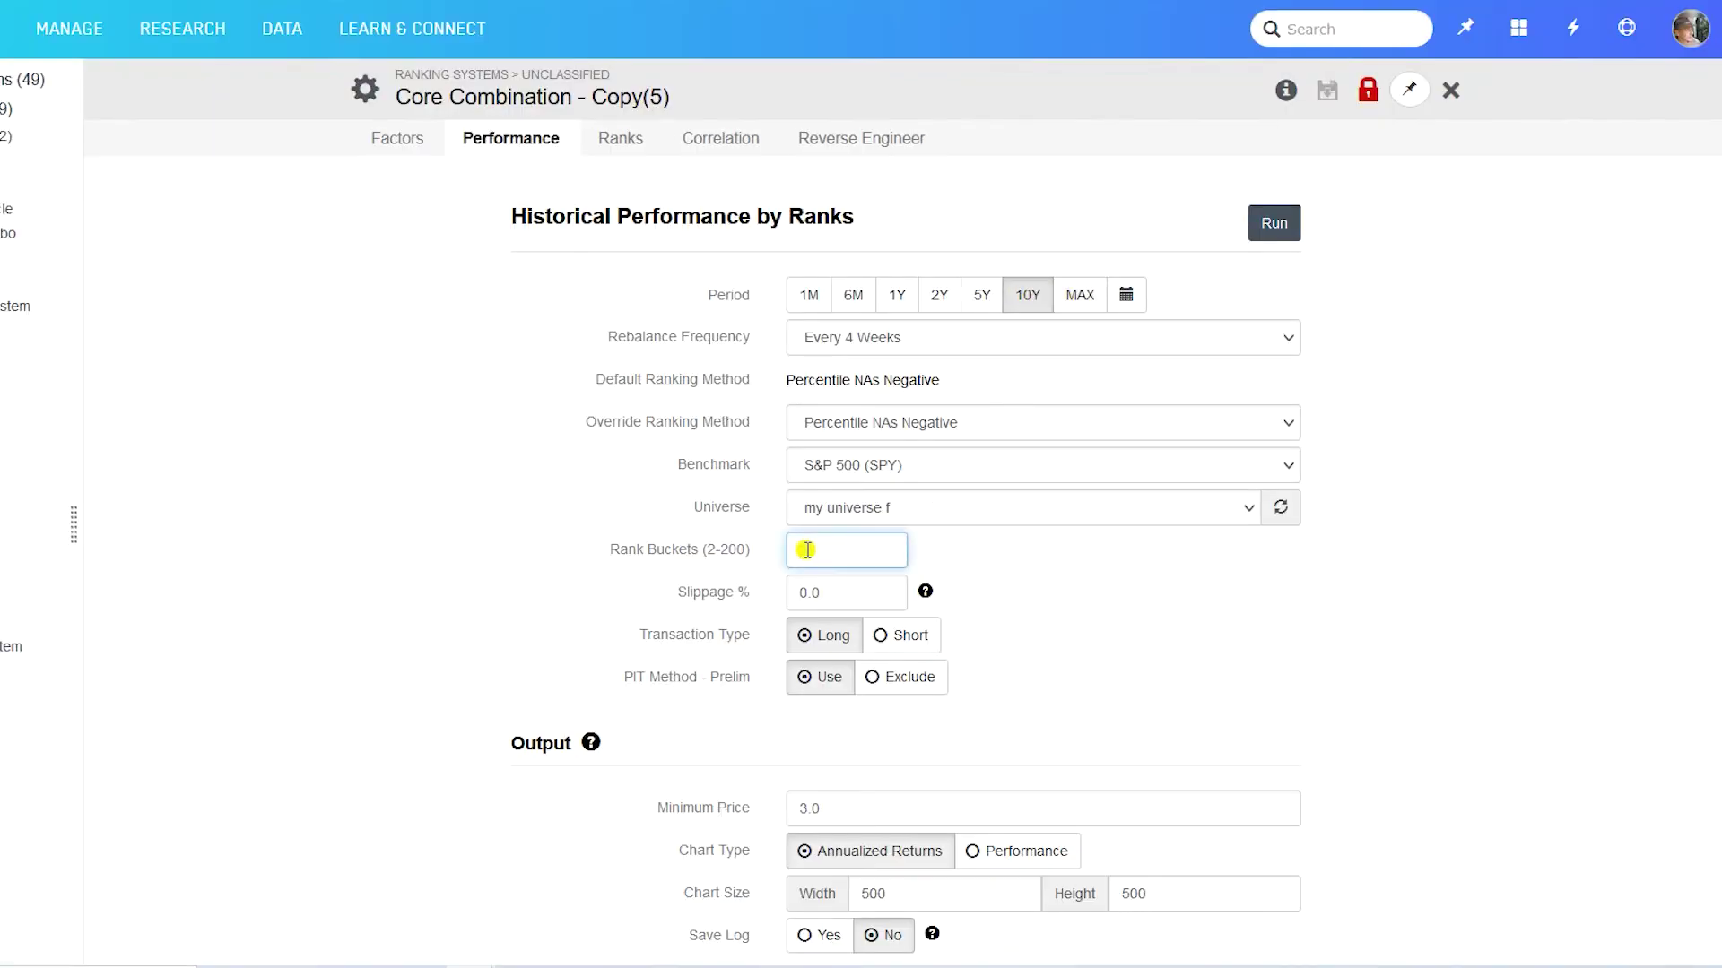
pyautogui.write('10')
pyautogui.click(799, 808)
pyautogui.press('Delete')
pyautogui.write('1')
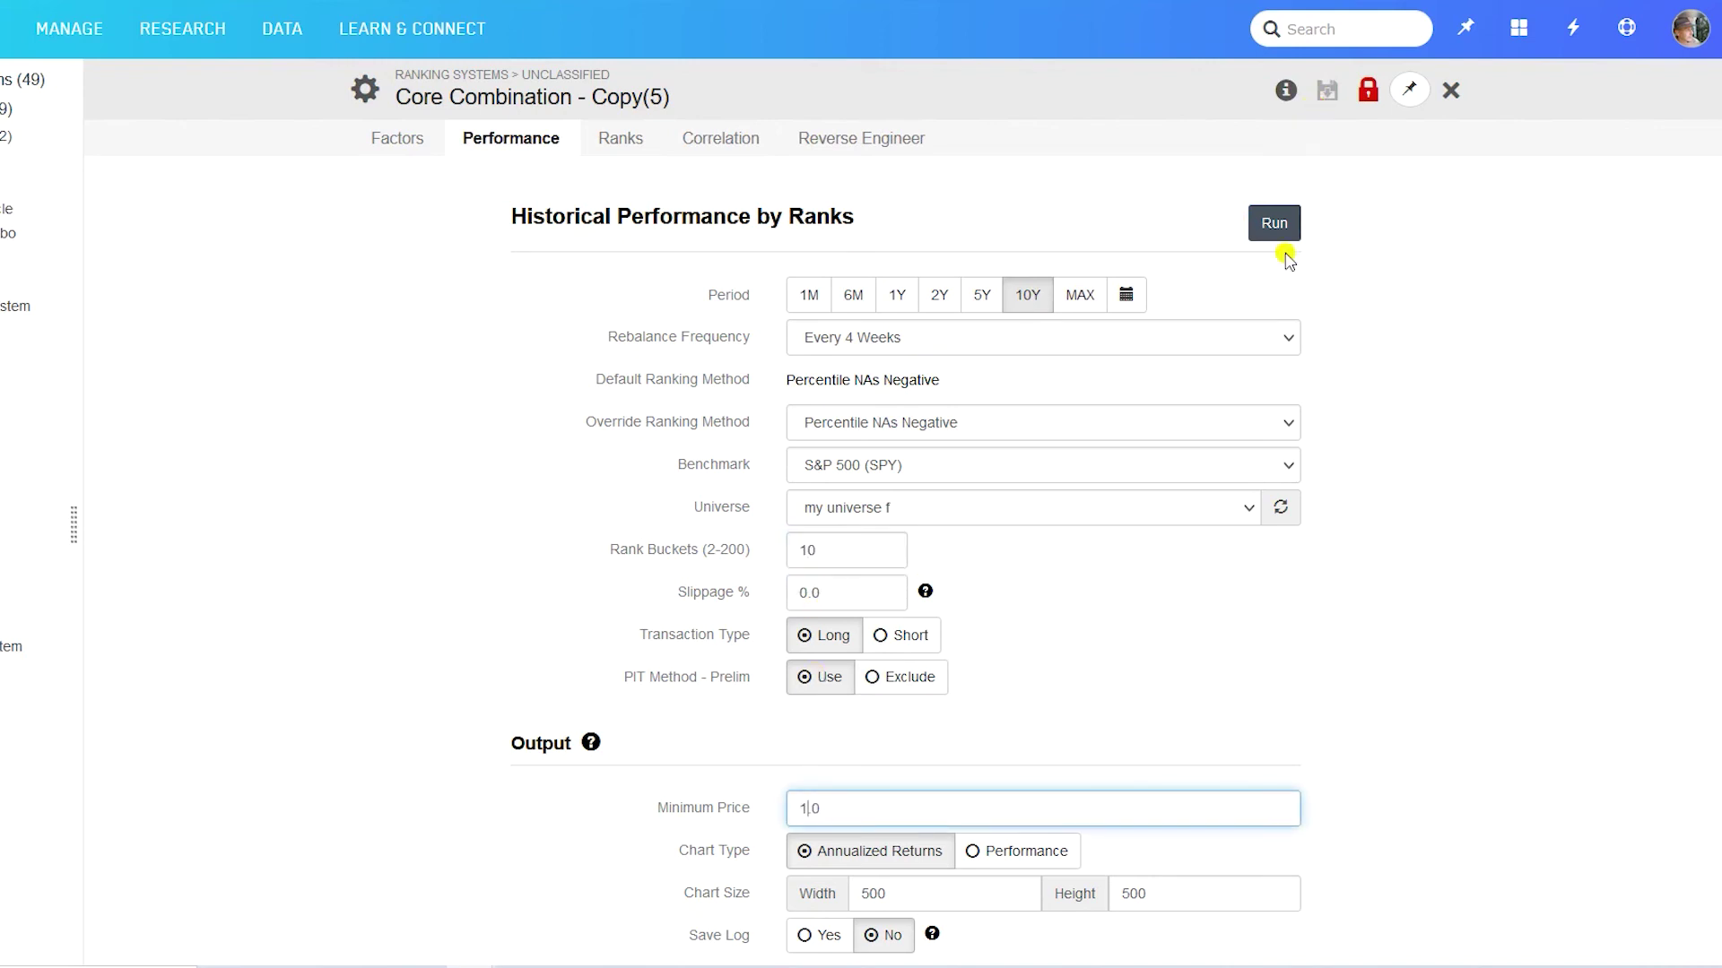
pyautogui.click(1272, 223)
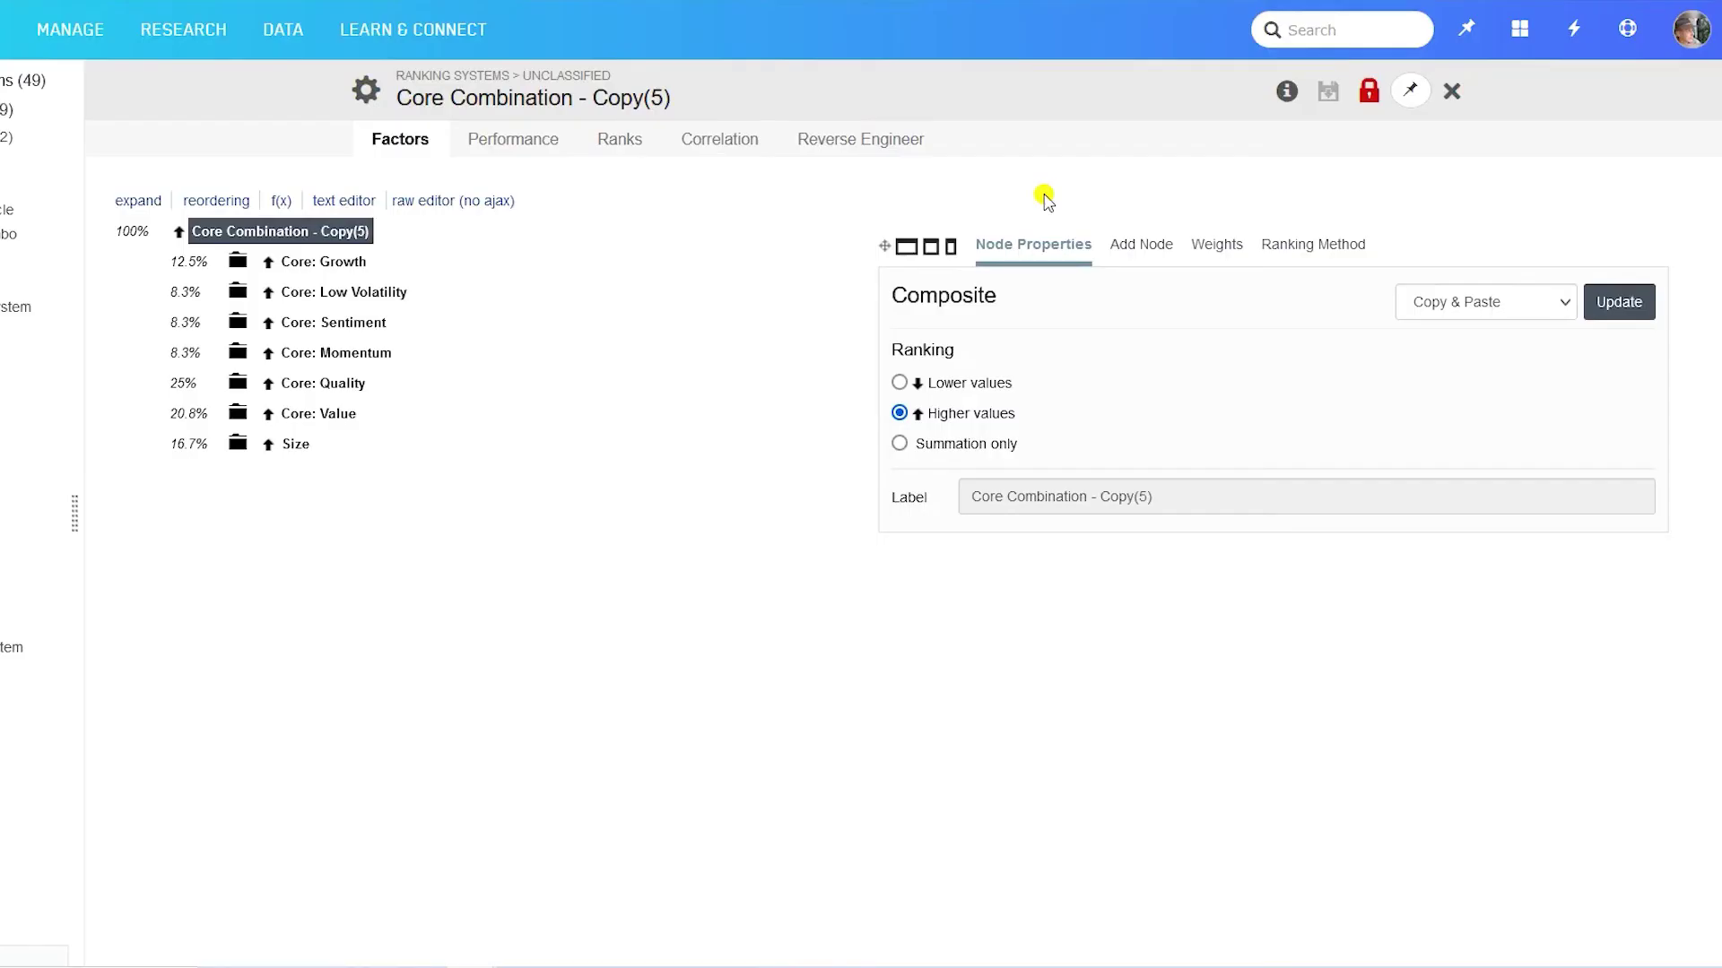
# - Set the ranking method for all nodes to Percentile NAs Neutral and save the update
pyautogui.click(1298, 248)
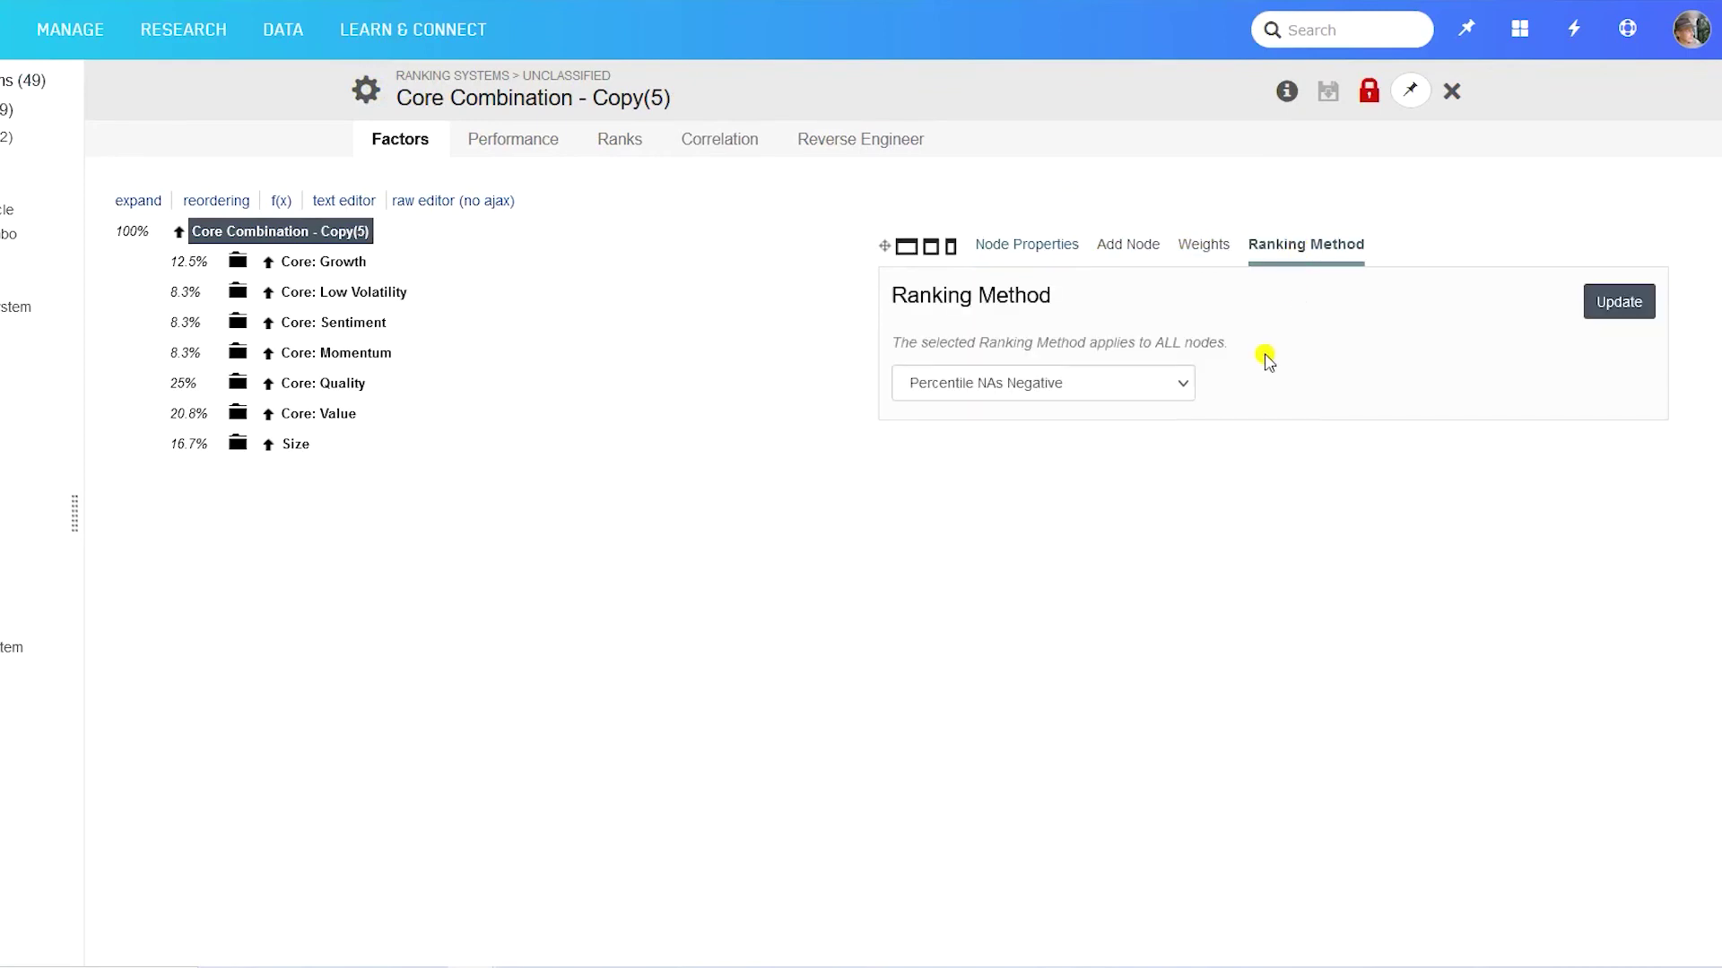
pyautogui.click(1181, 385)
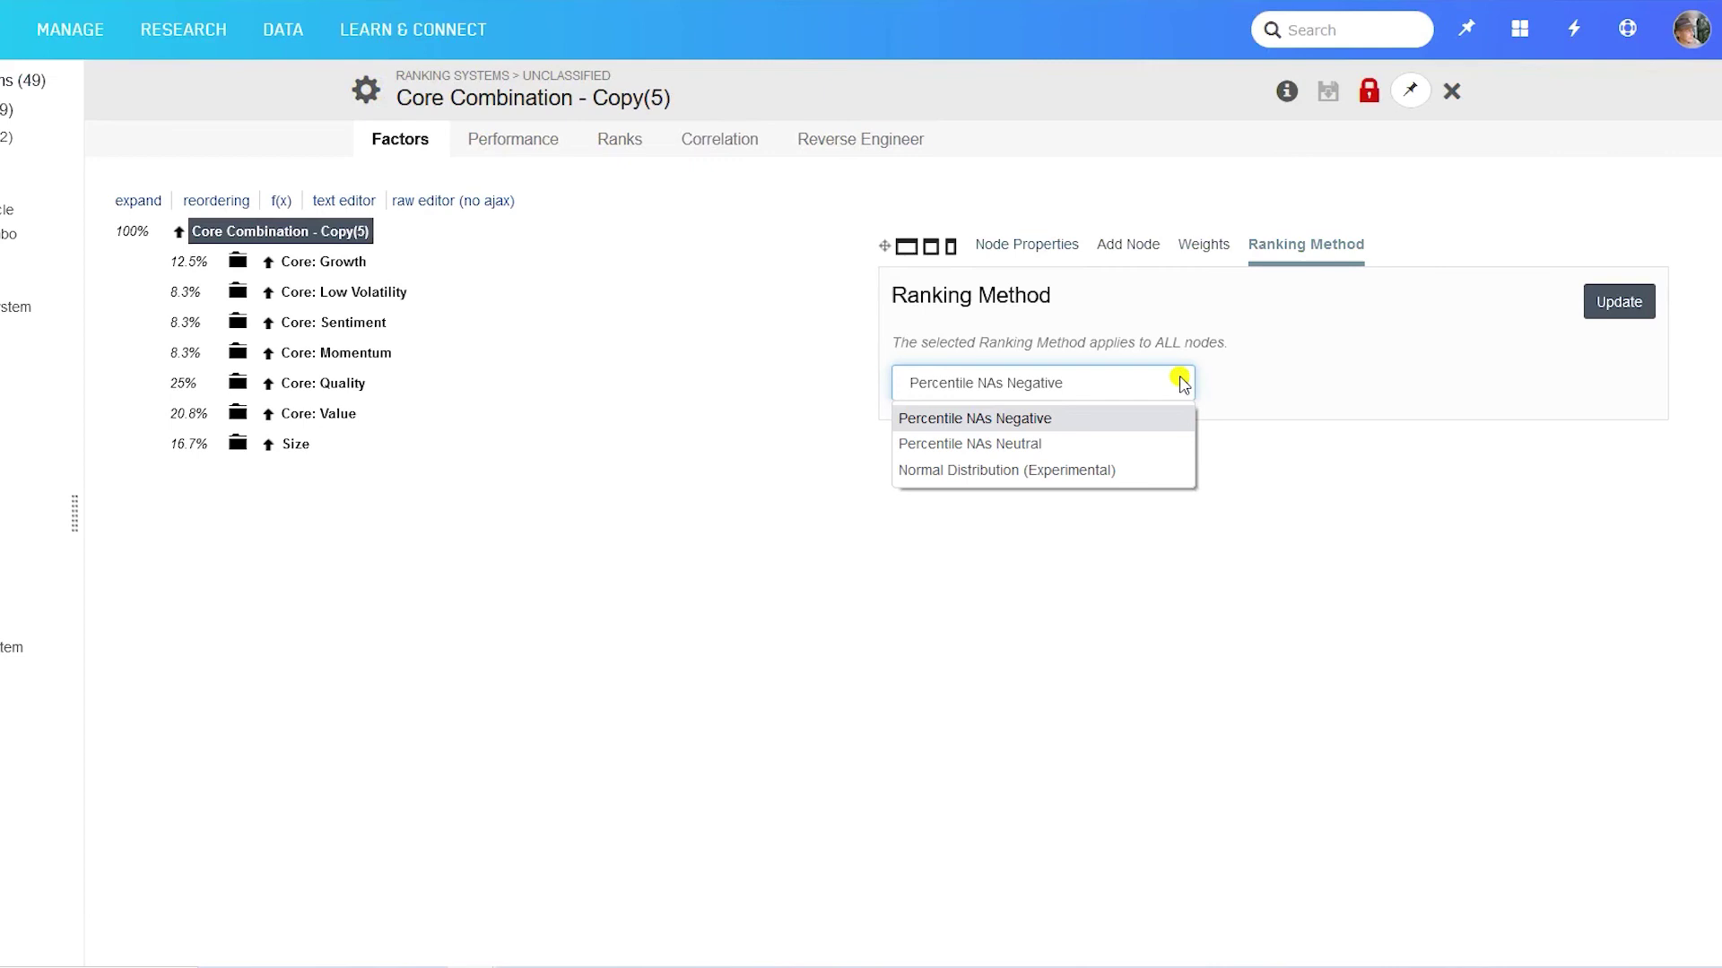
pyautogui.click(1049, 444)
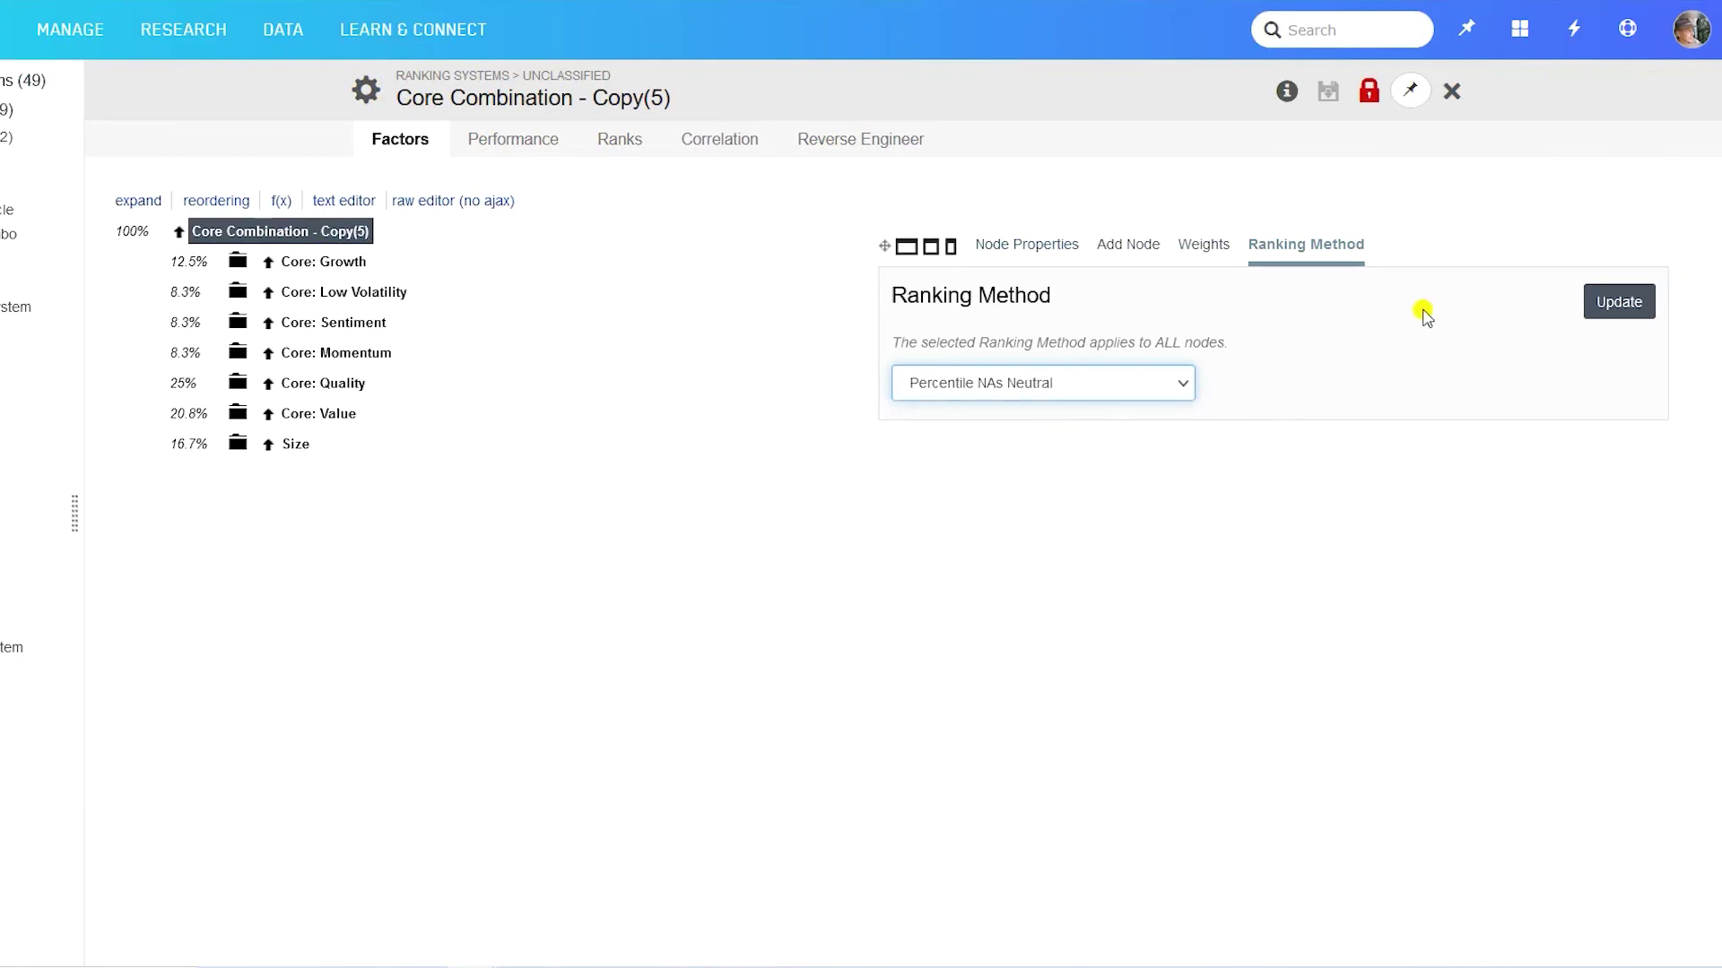
pyautogui.click(1605, 310)
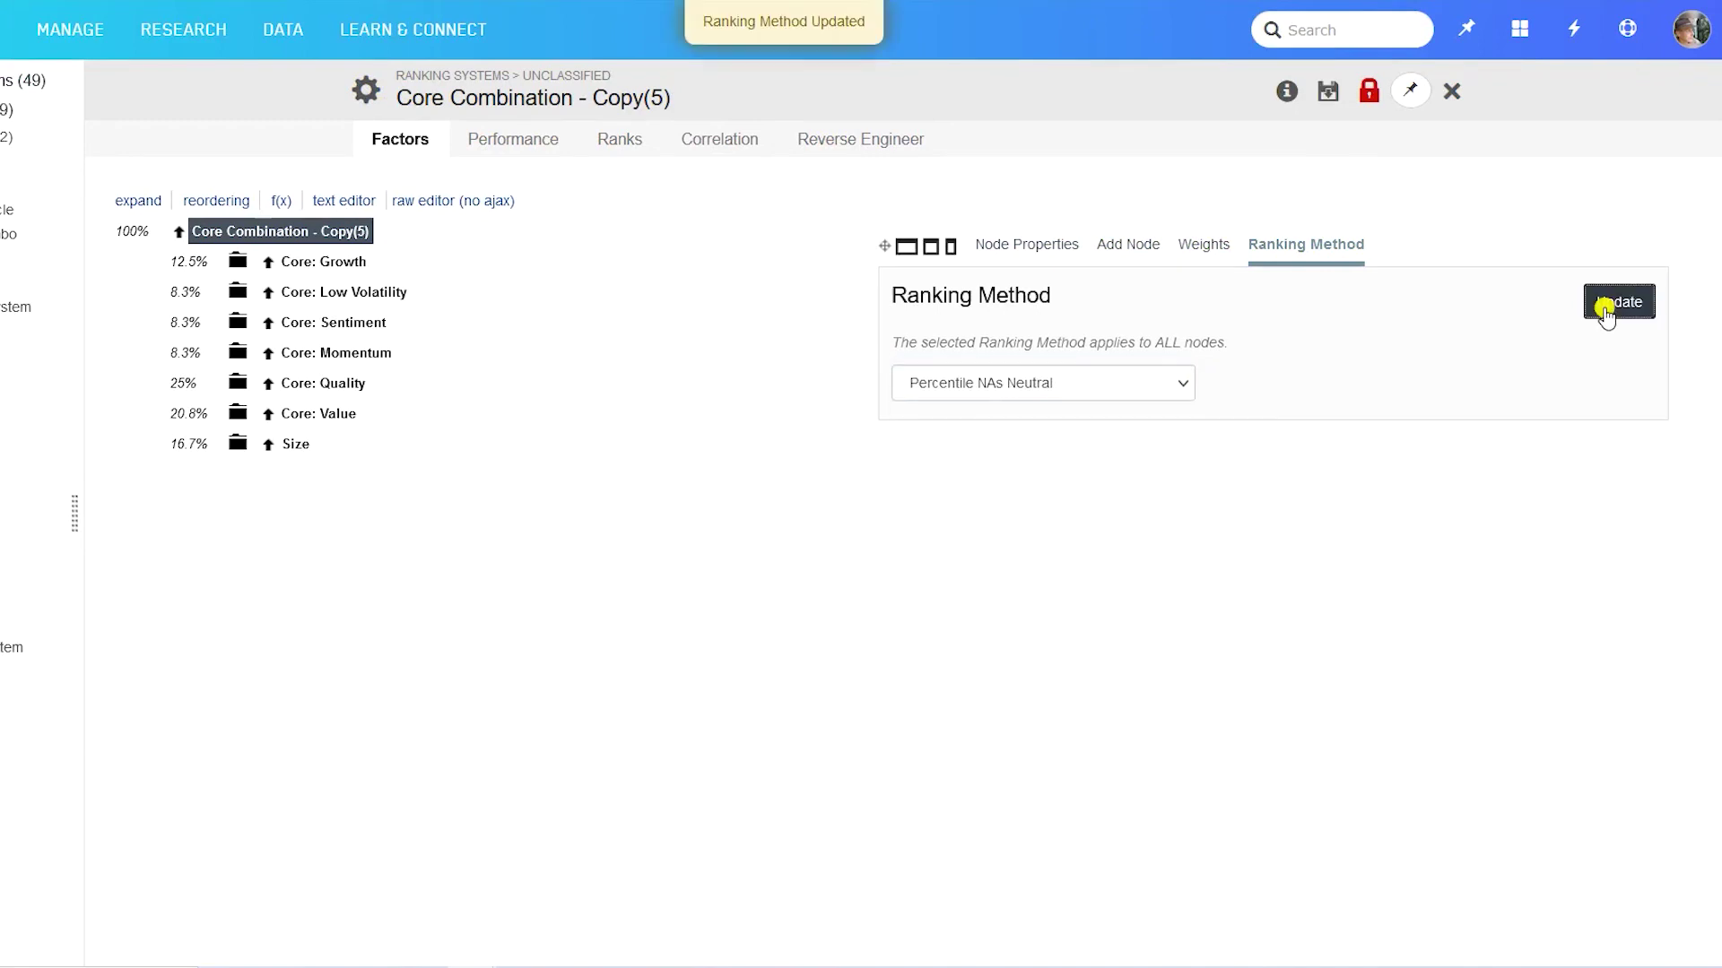
pyautogui.click(331, 420)
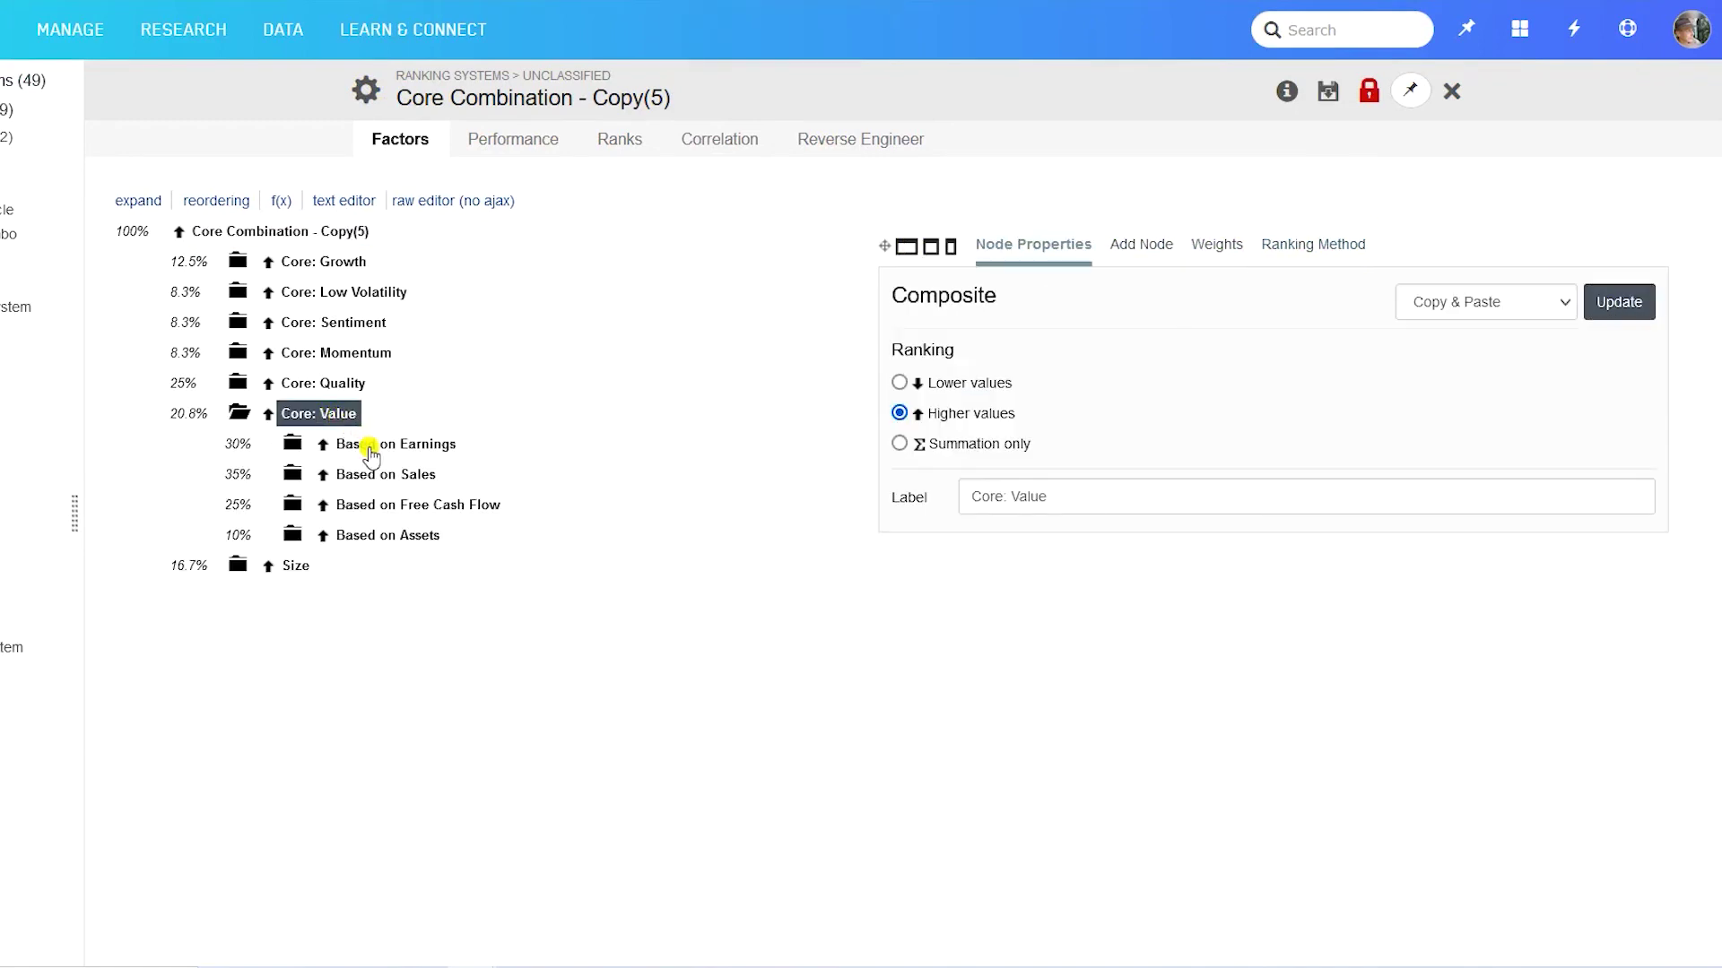
# - Inspect P/E (TTM), Excess Gross Margin, OpMgn%5Y, ROI%5YAvg and ROE%5YAvg factors in Core: Value and Core: Quality
pyautogui.click(371, 448)
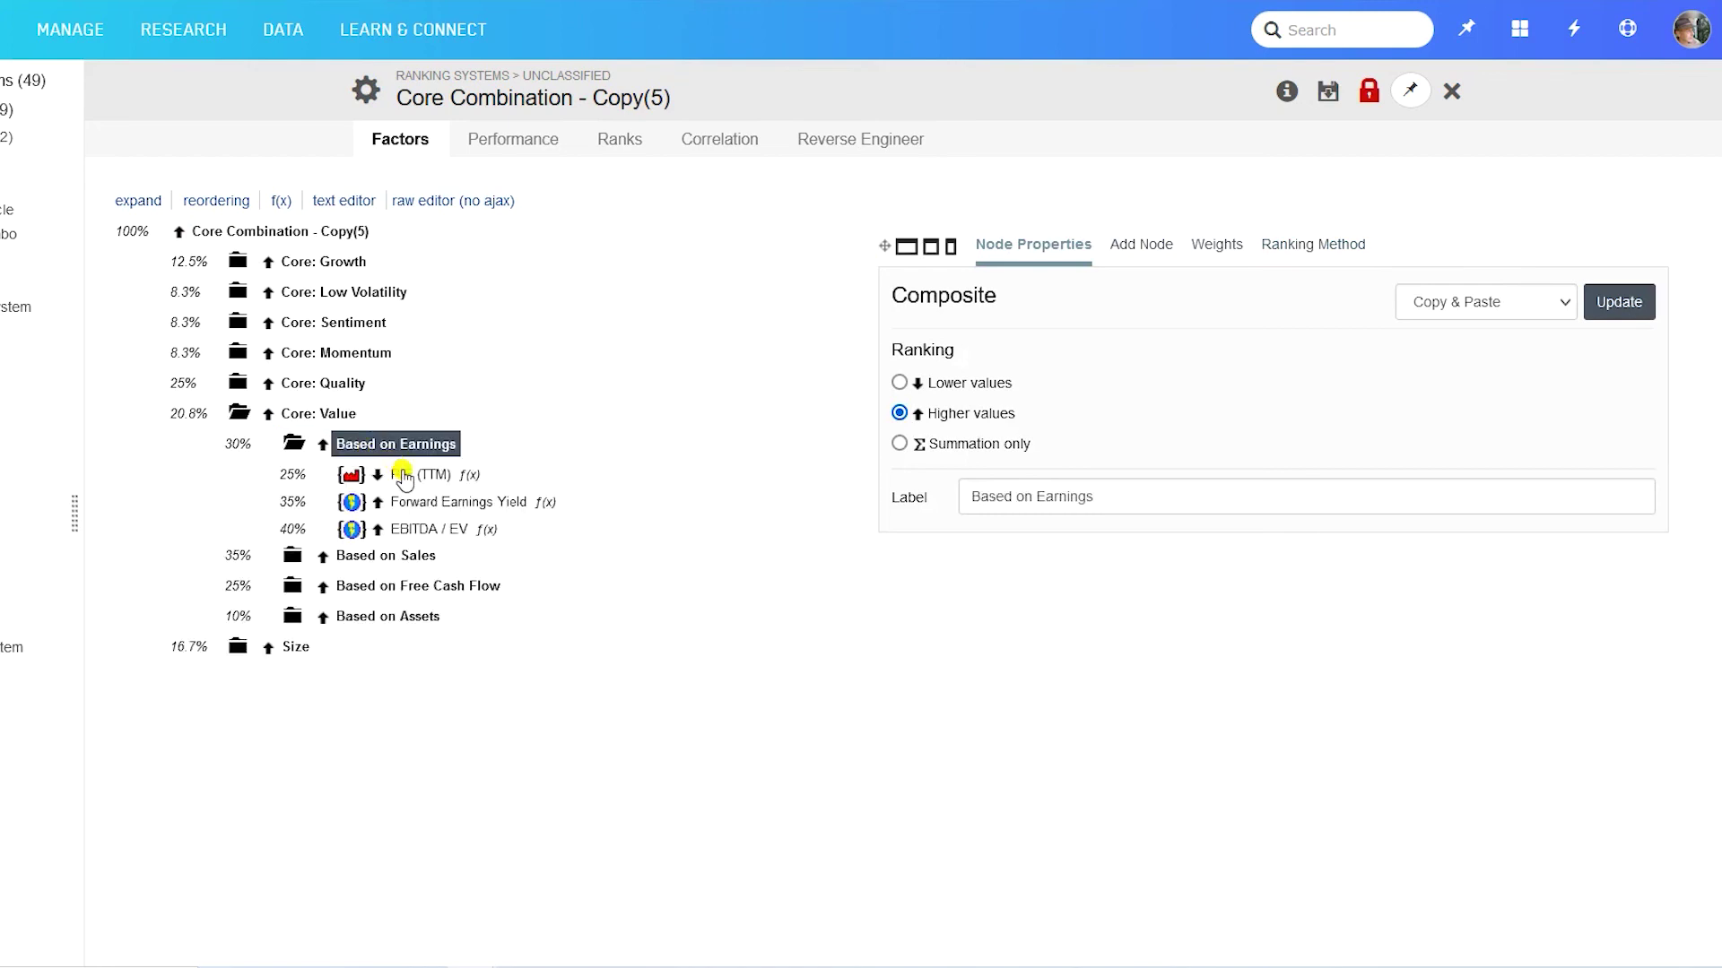
pyautogui.click(404, 477)
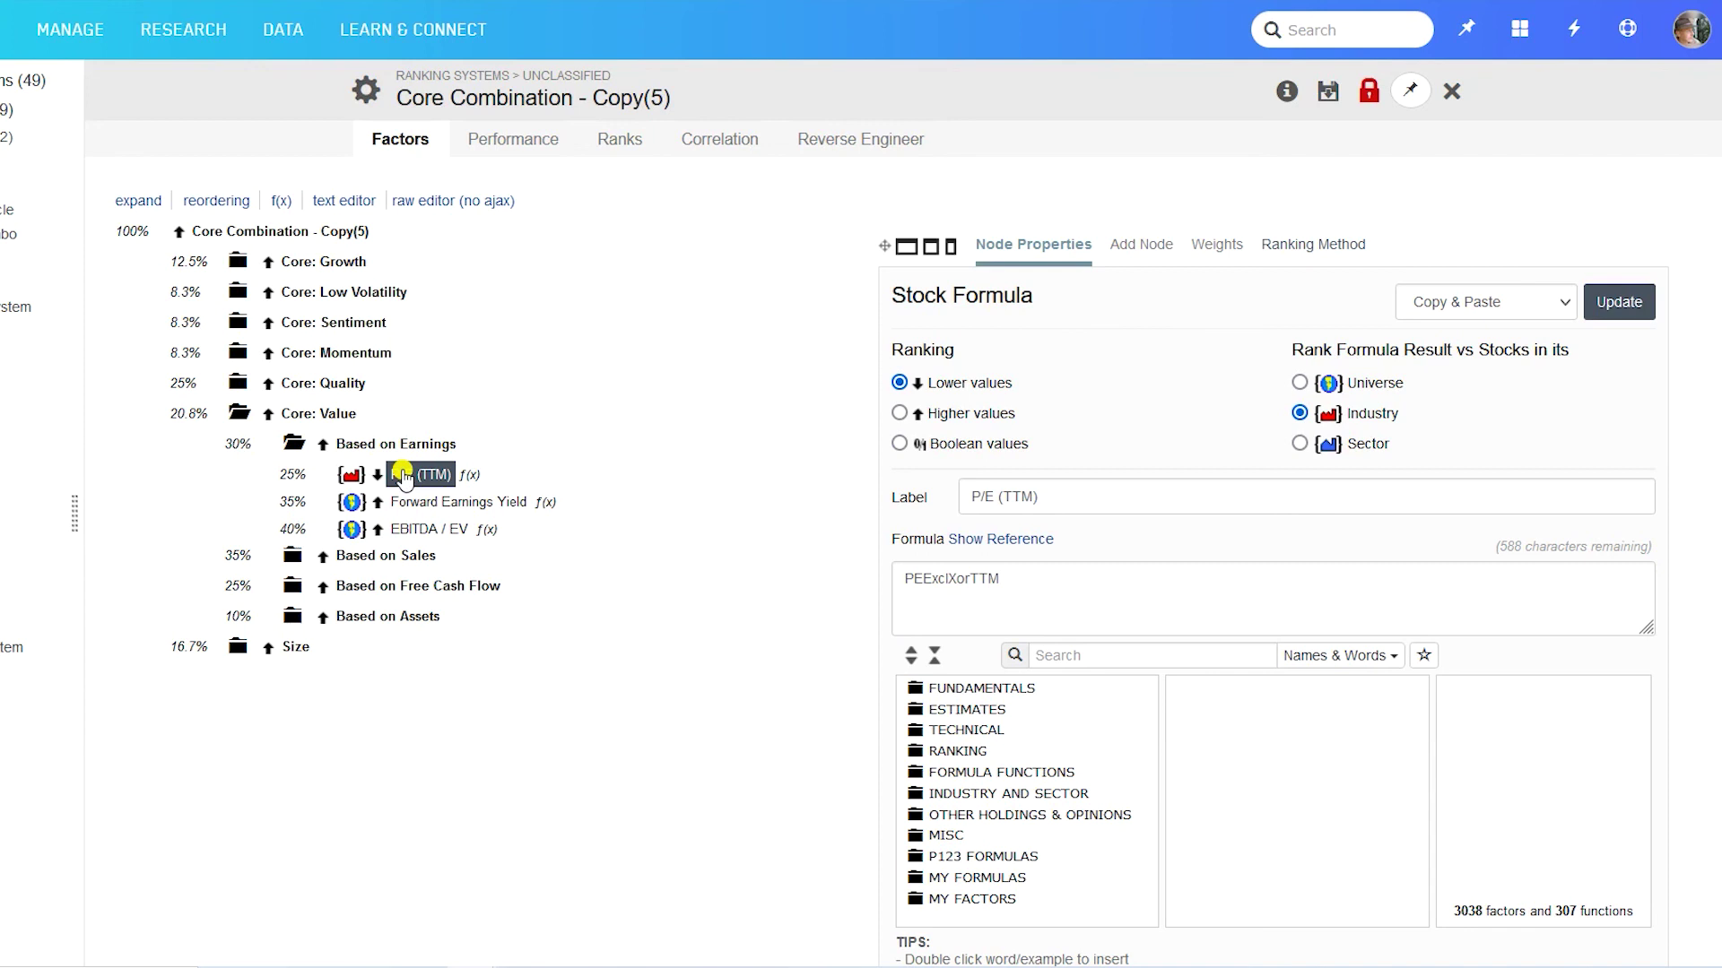
pyautogui.click(325, 391)
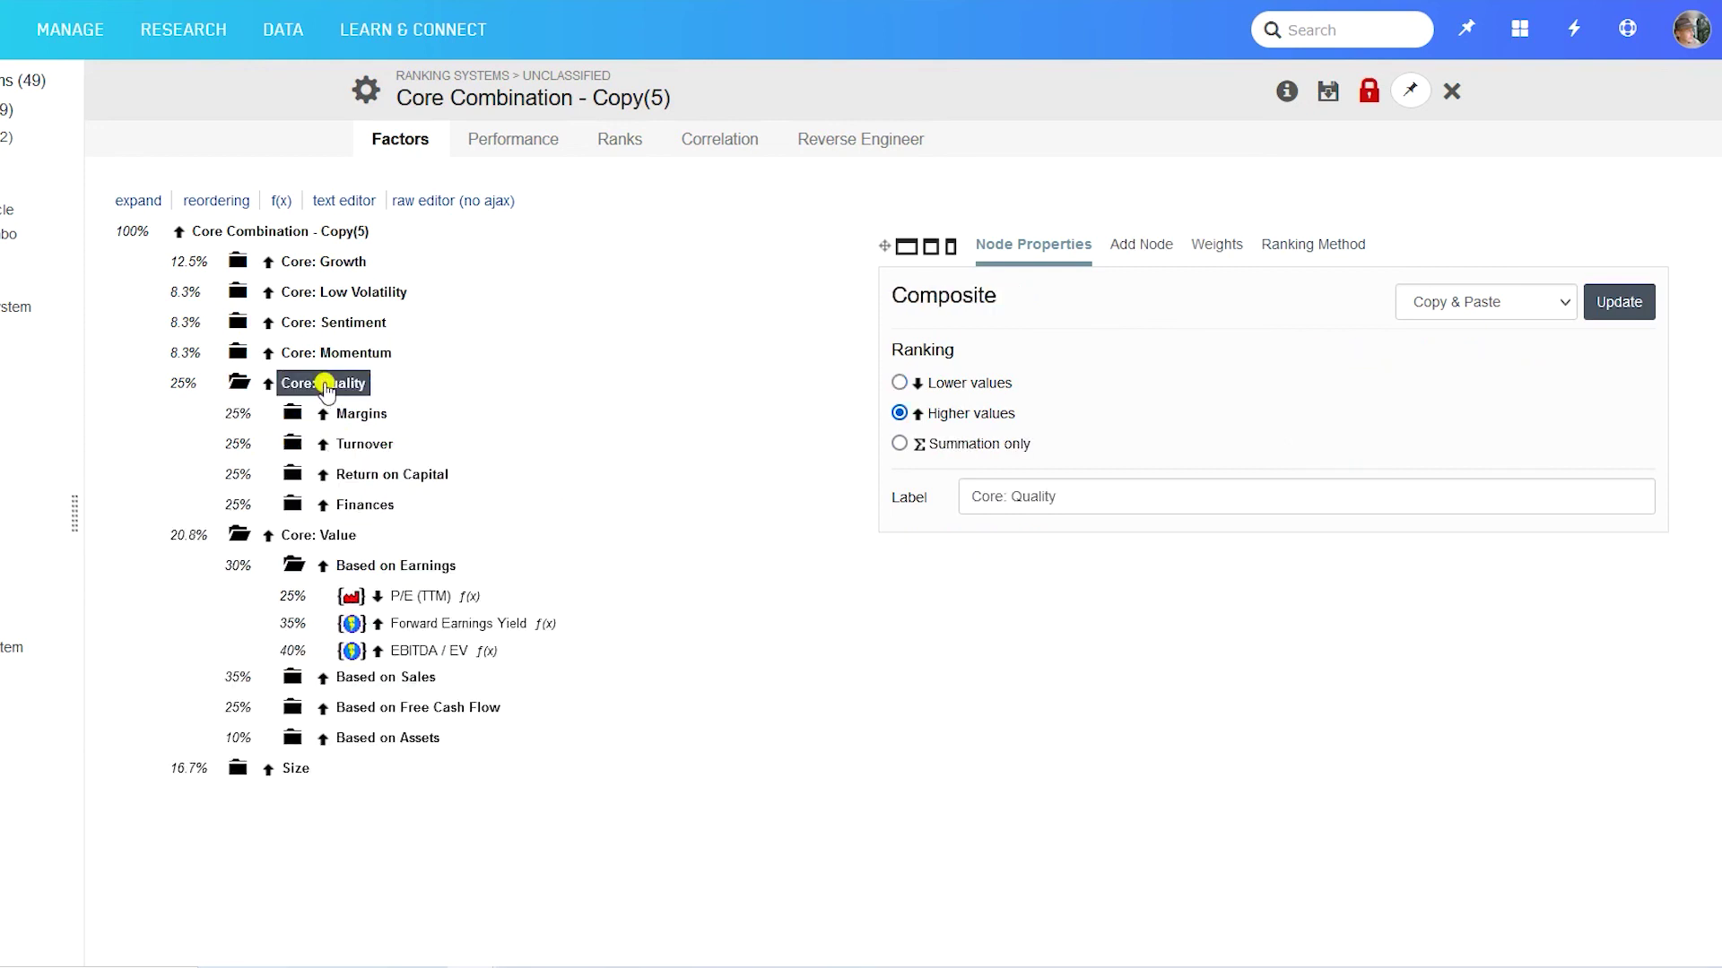
pyautogui.click(356, 415)
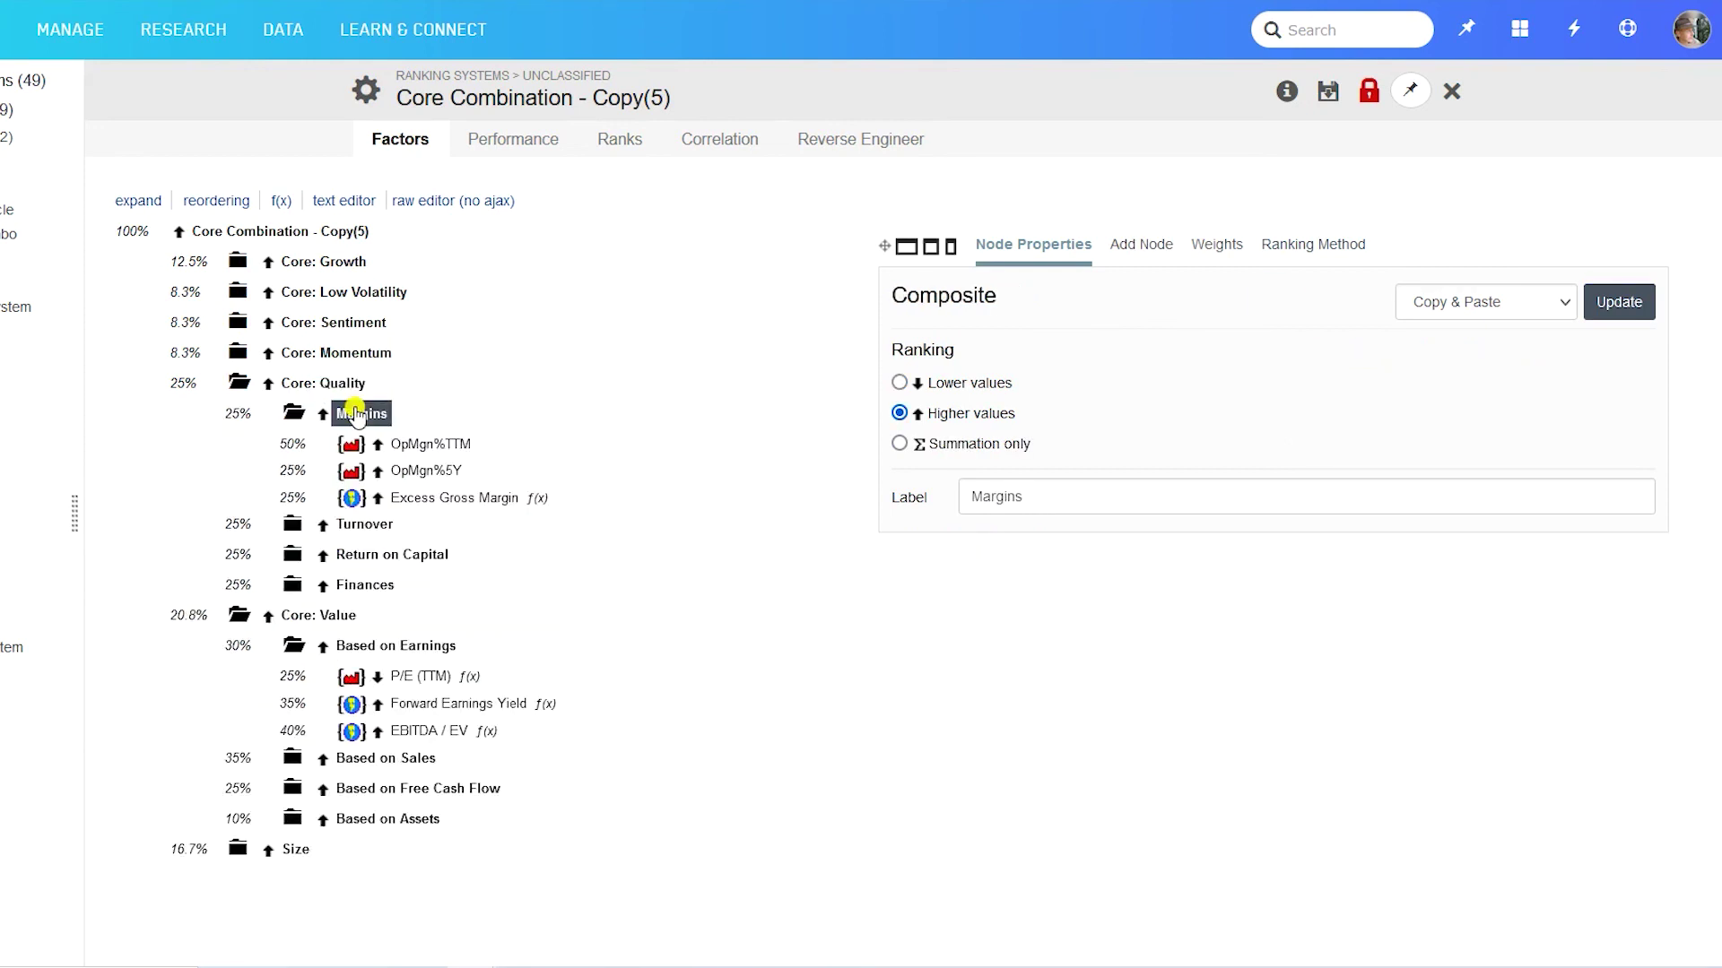
pyautogui.click(447, 501)
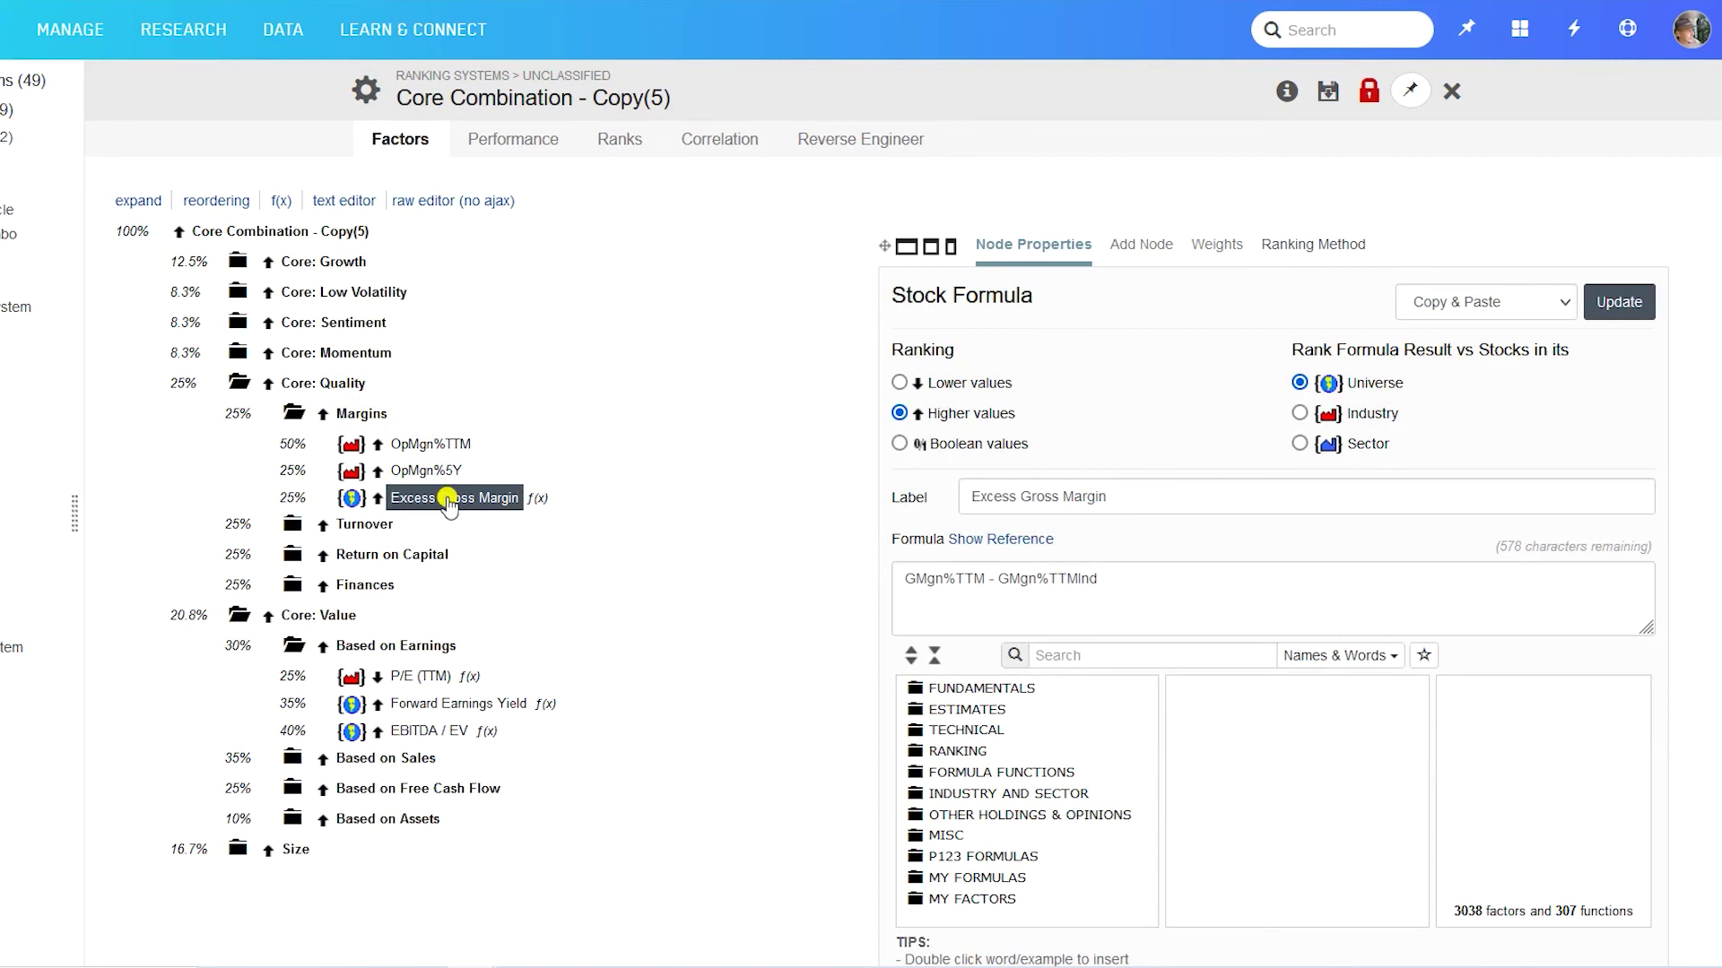
pyautogui.click(430, 473)
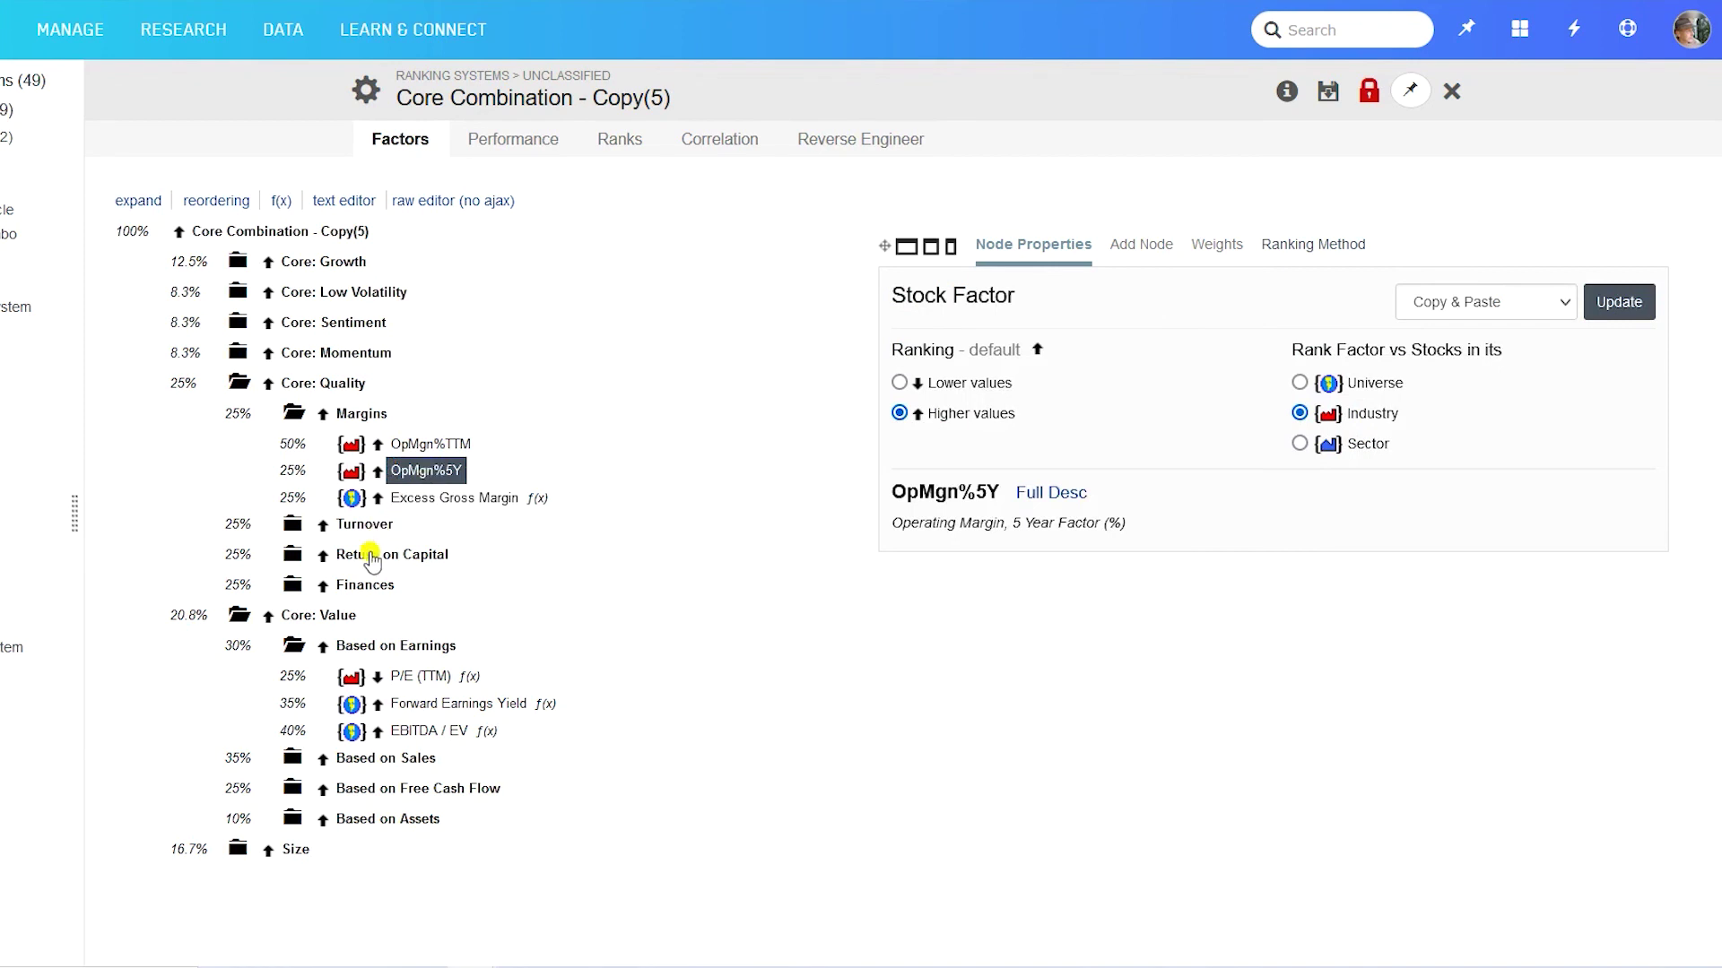
pyautogui.click(410, 558)
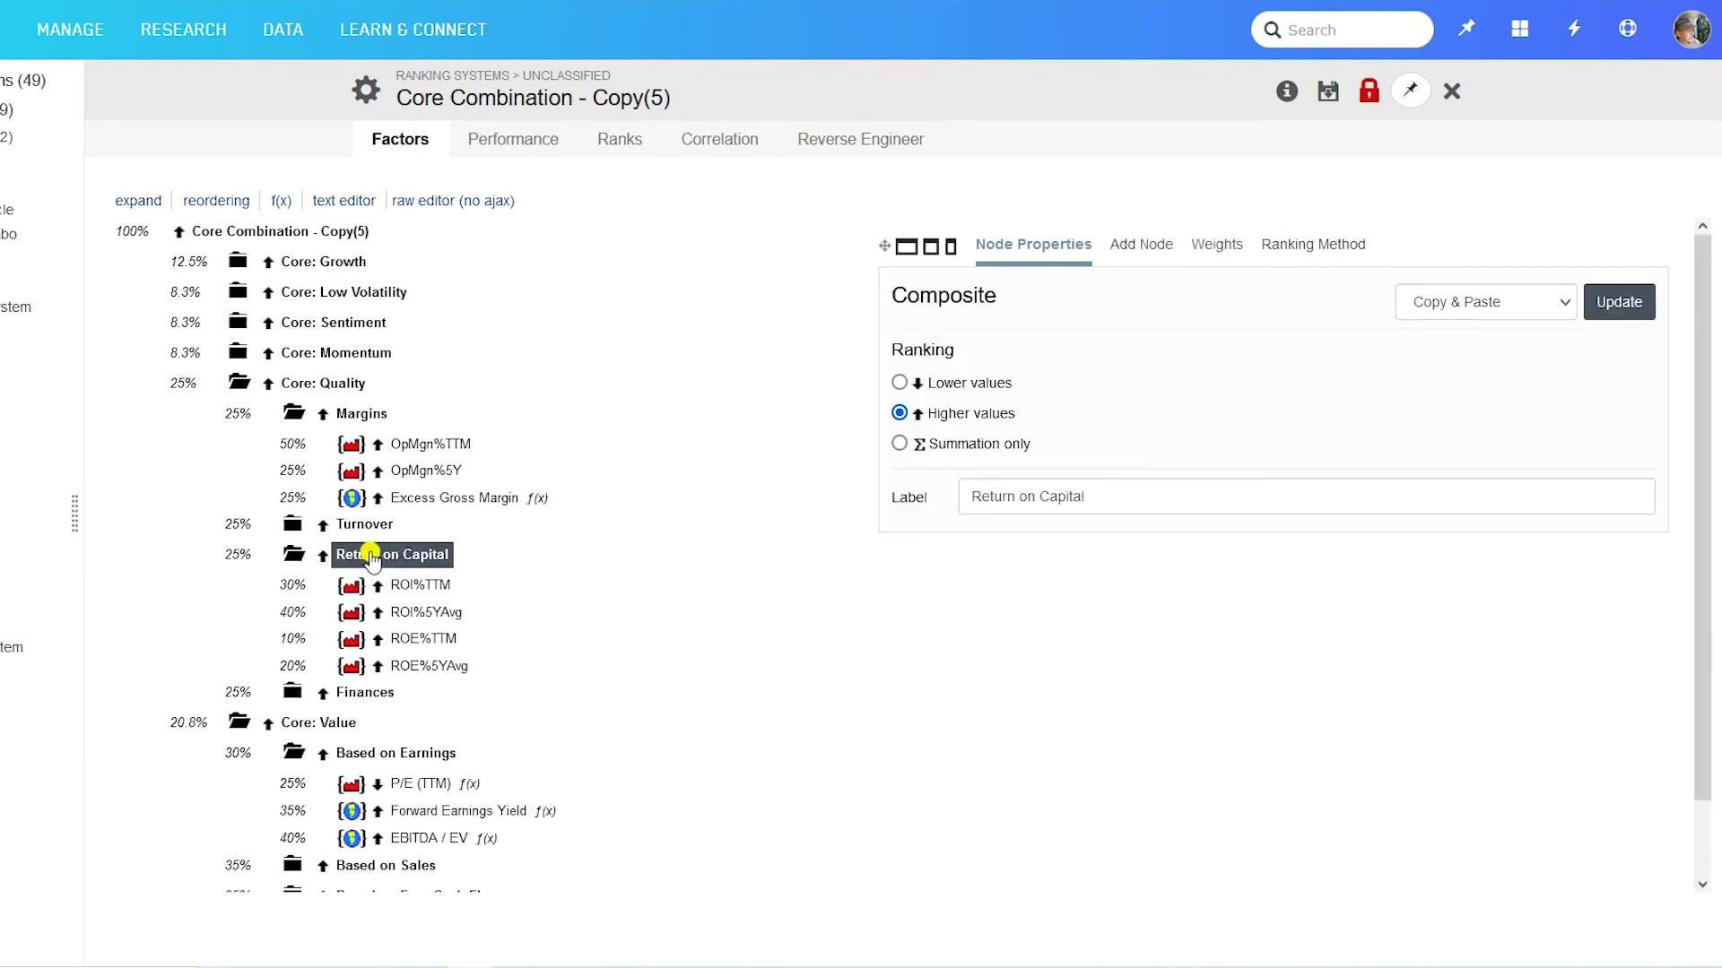
pyautogui.click(427, 615)
pyautogui.click(429, 668)
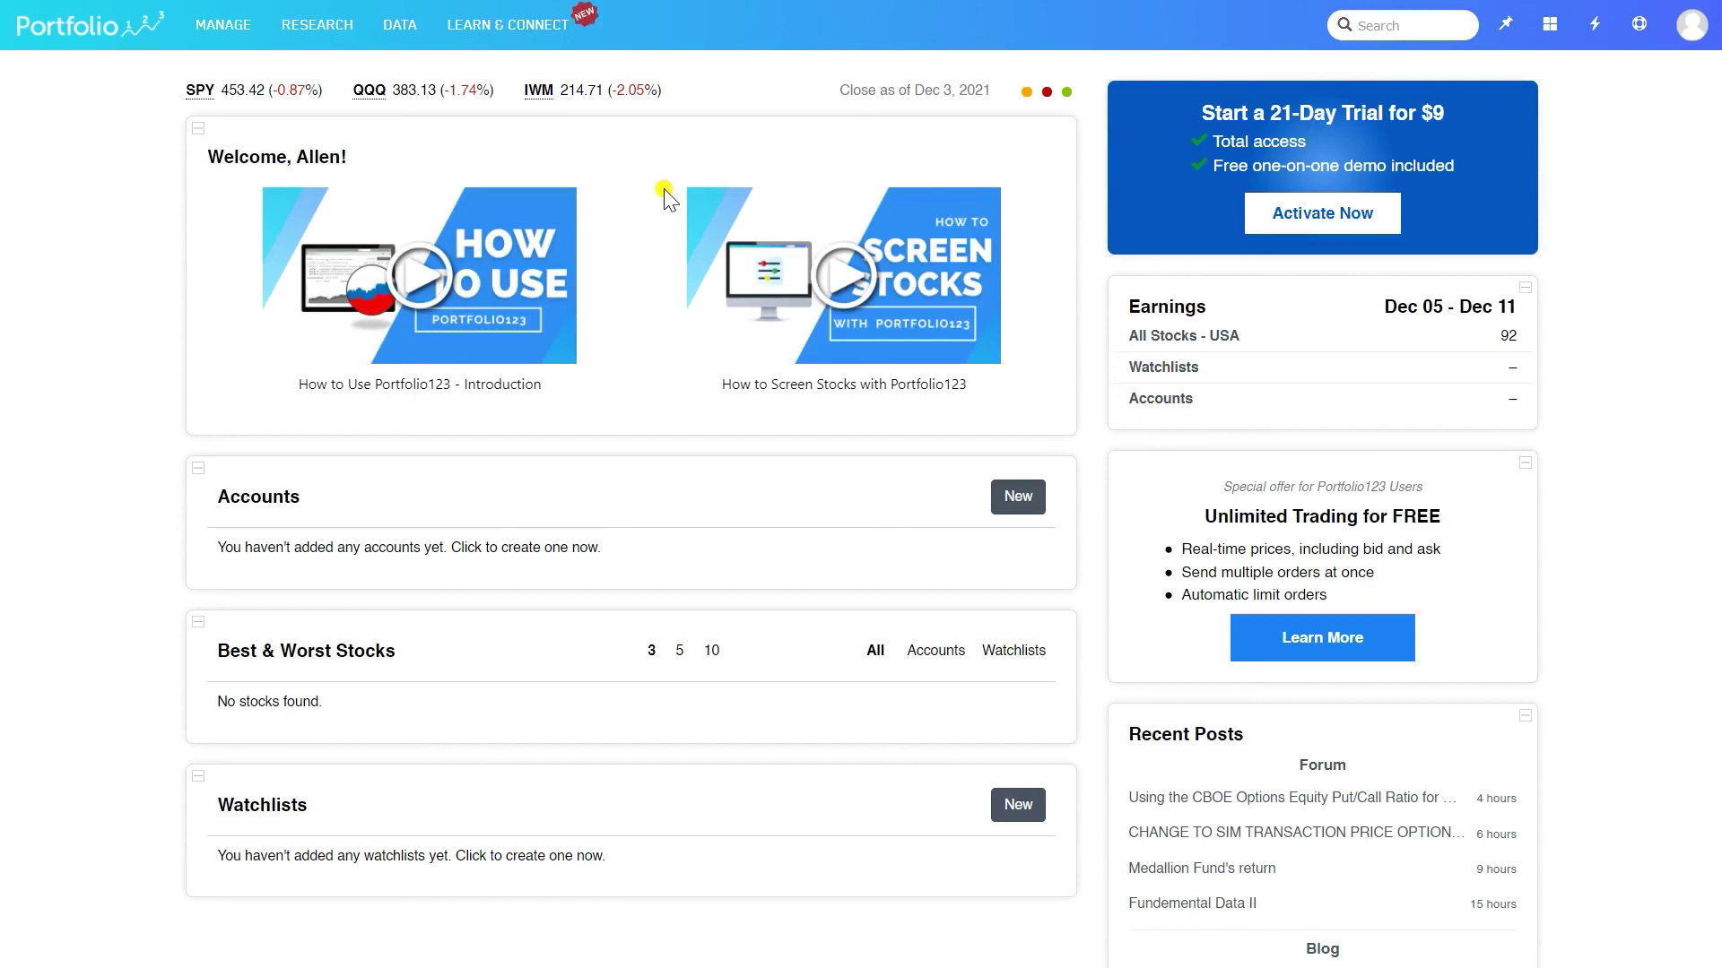
# - Open the 21-day $9 premium trial offer and scroll through its key features
pyautogui.click(1286, 220)
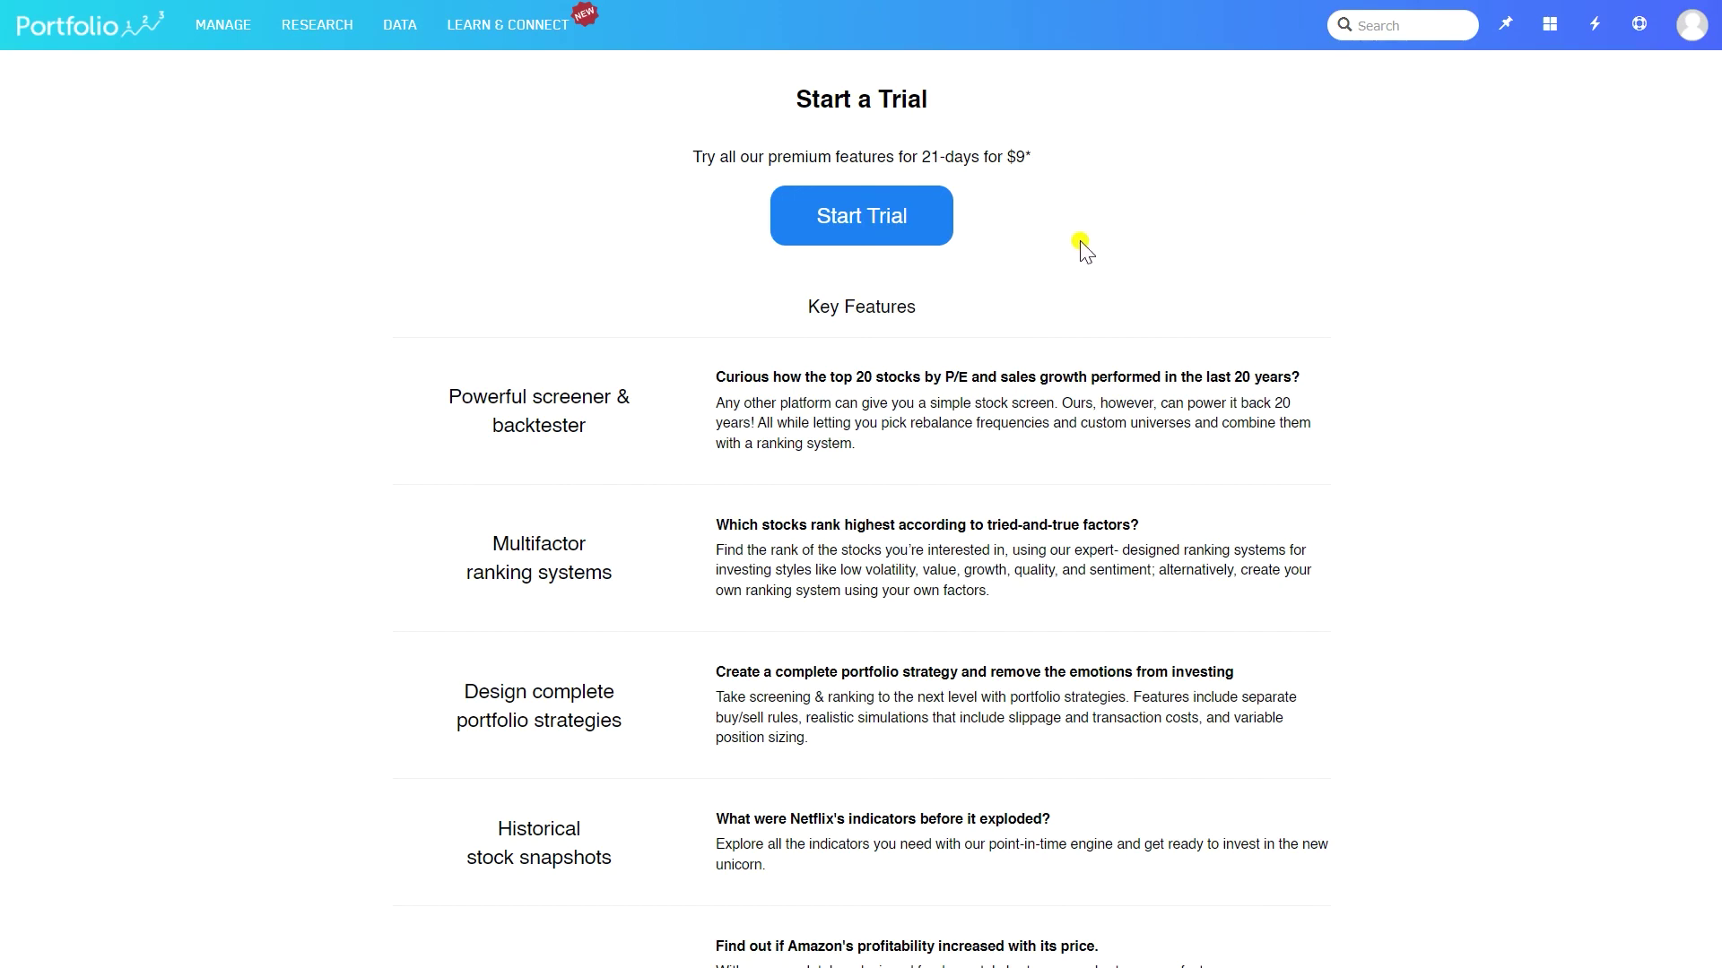
pyautogui.scroll(-3, 1080, 247)
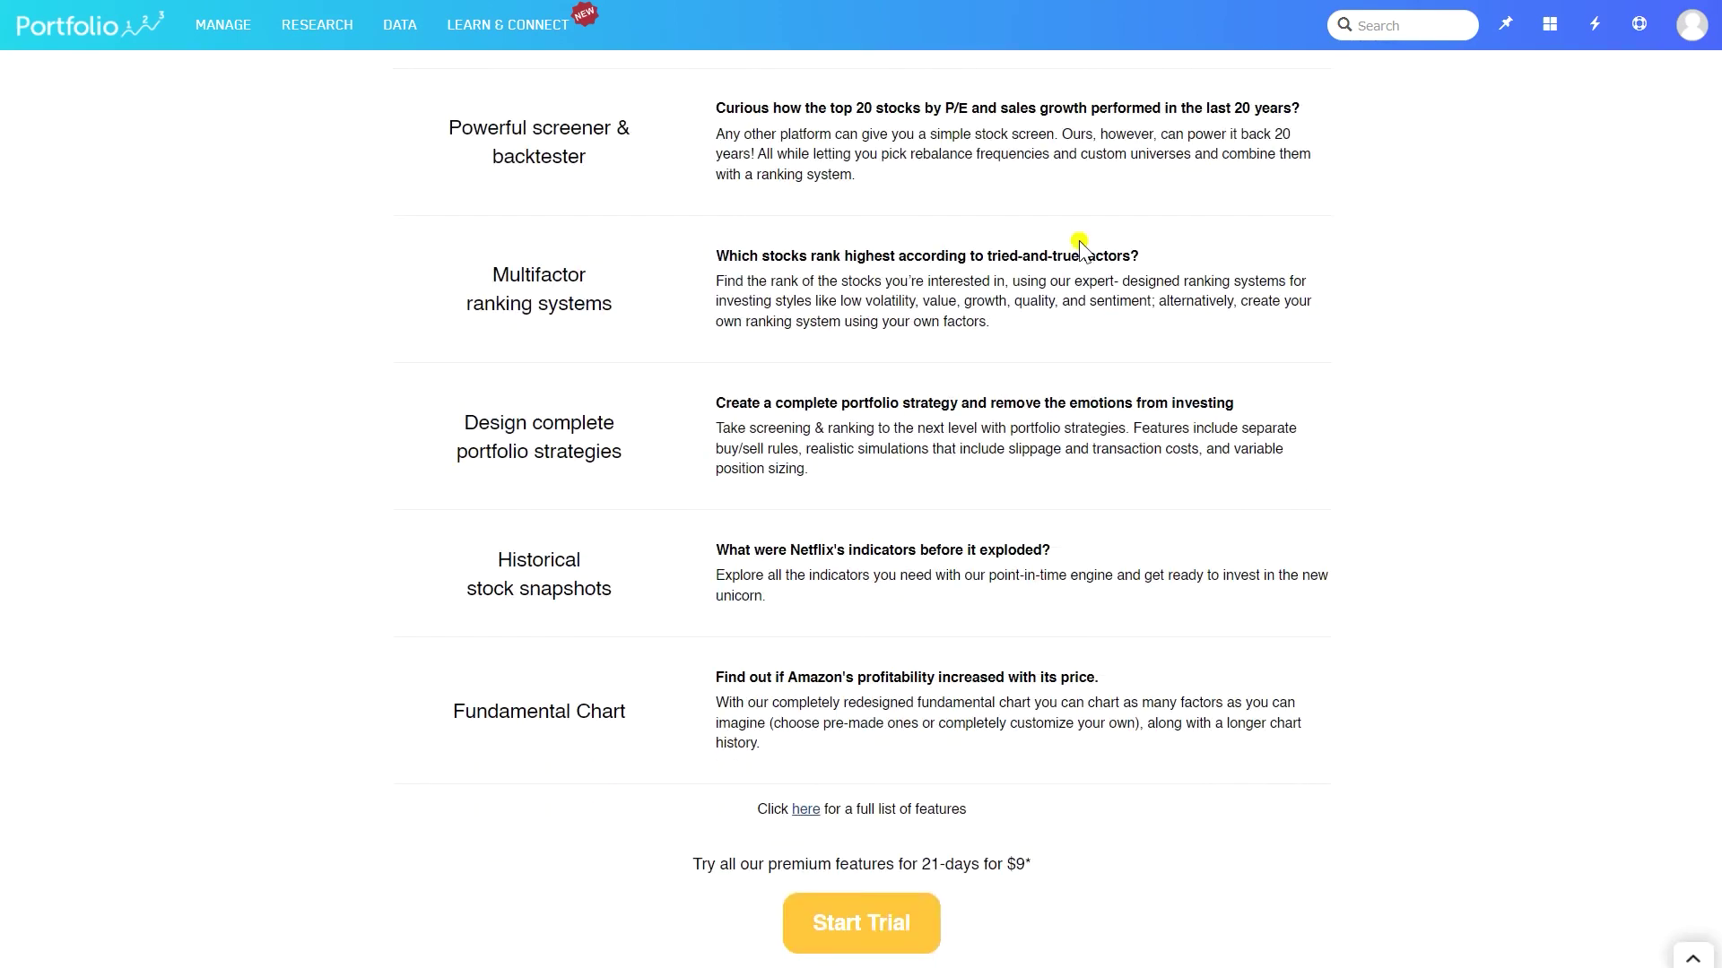
pyautogui.scroll(-1, 1080, 247)
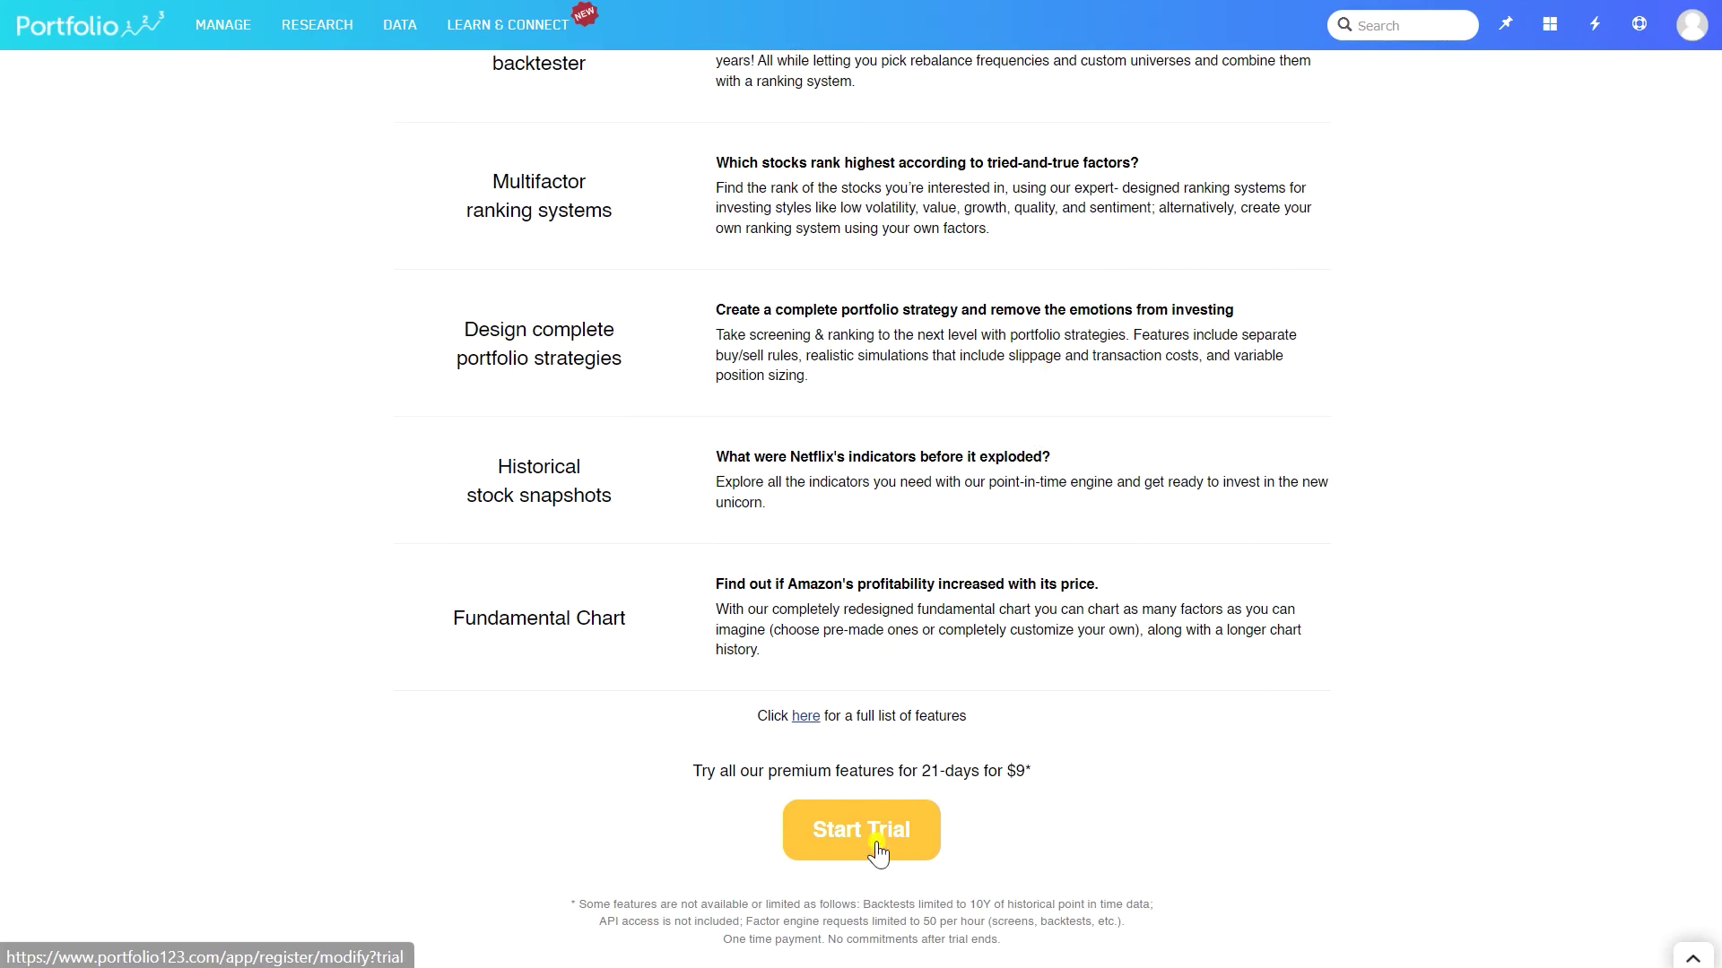